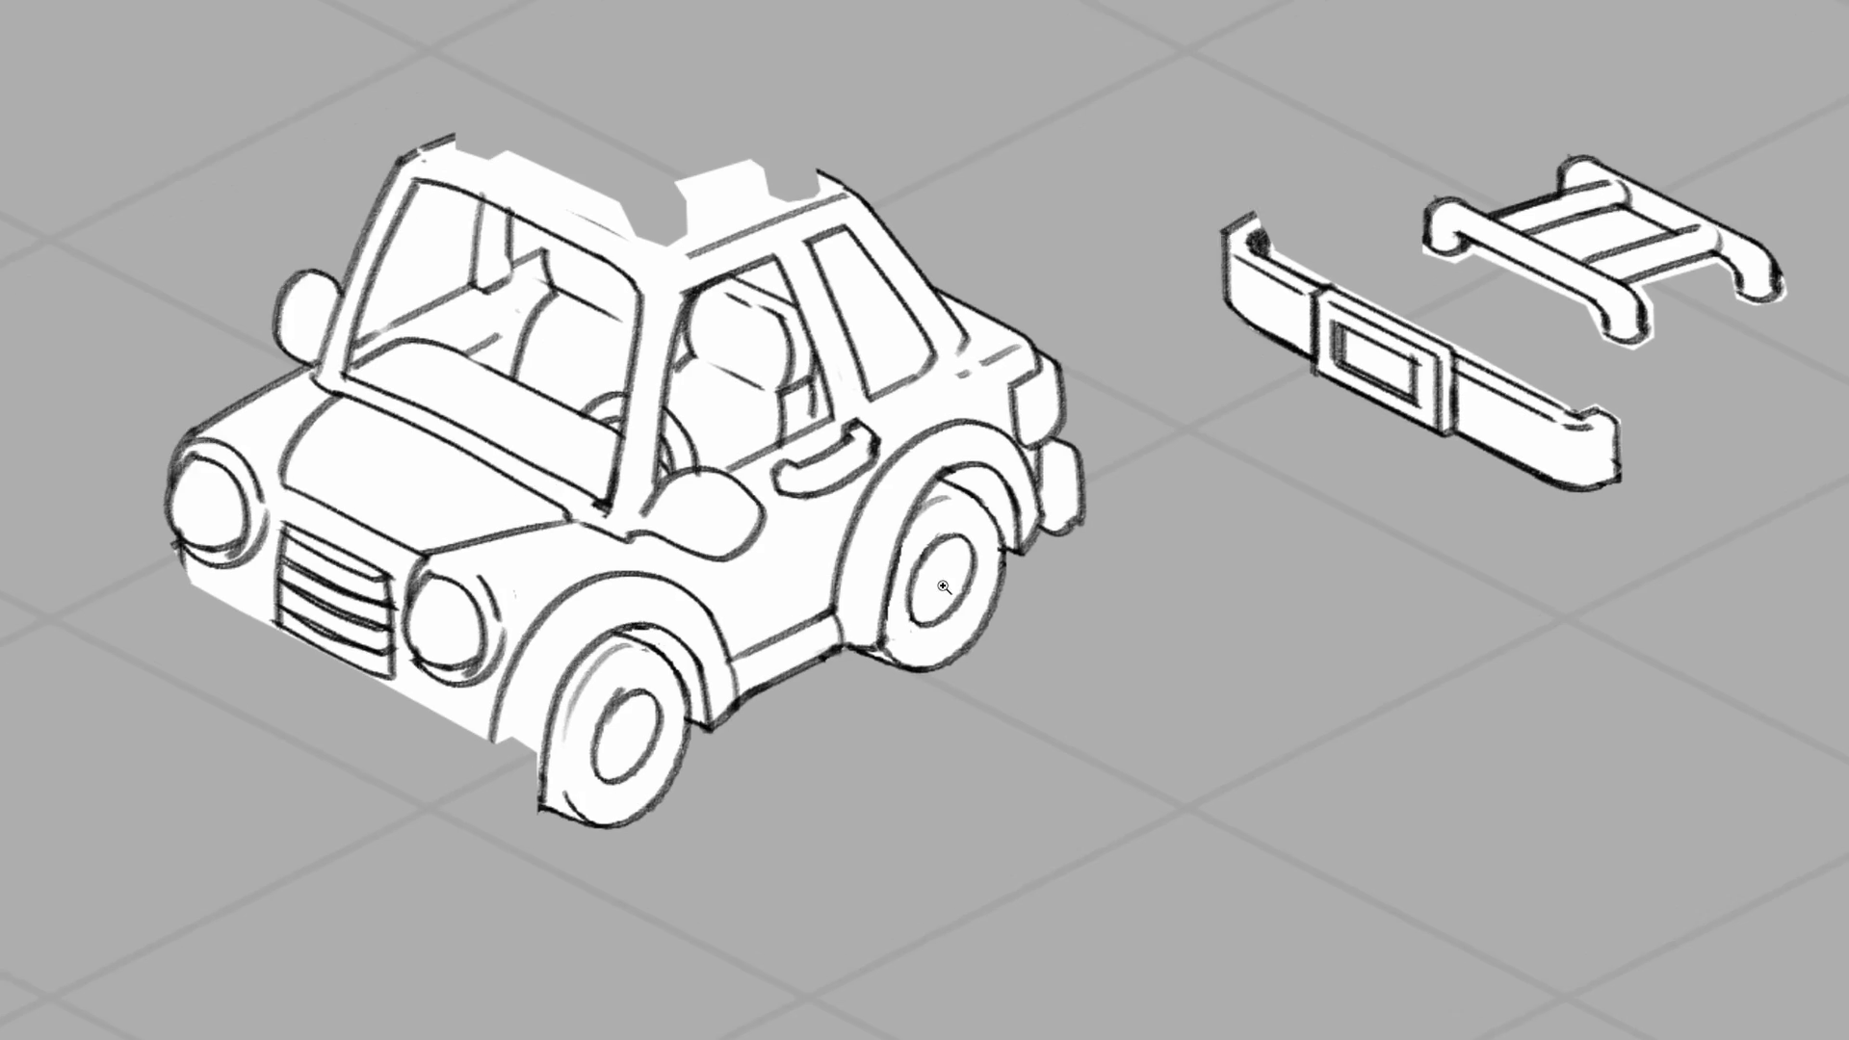
# Lasso the rear wheel, cut it and paste it in place, and move both wheels off the car body into empty canvas.
pyautogui.scroll(3, 942, 457)
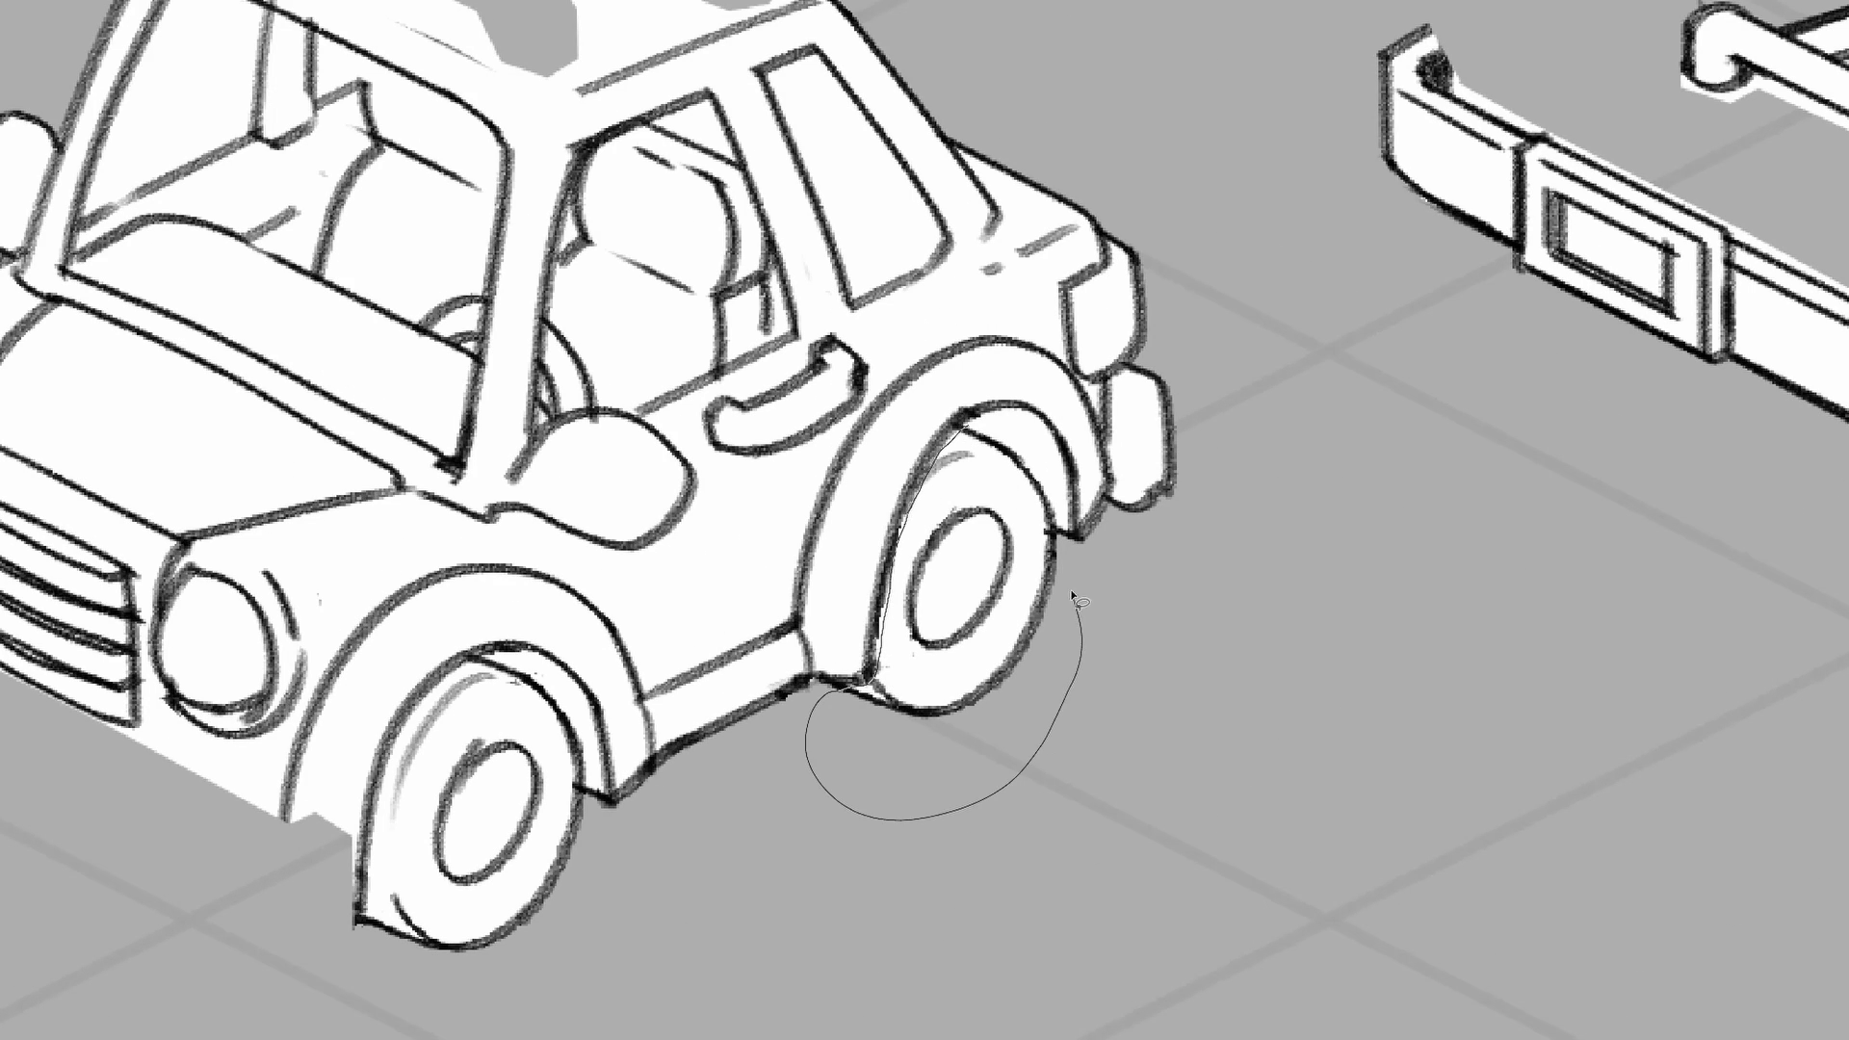
pyautogui.moveTo(1002, 431); pyautogui.dragTo(965, 426)
pyautogui.hotkey('ctrl', 'x')
pyautogui.hotkey('ctrl', 'shift', 'v')
pyautogui.keyDown('ctrl'); pyautogui.moveTo(1067, 548); pyautogui.dragTo(1710, 571); pyautogui.keyUp('ctrl')
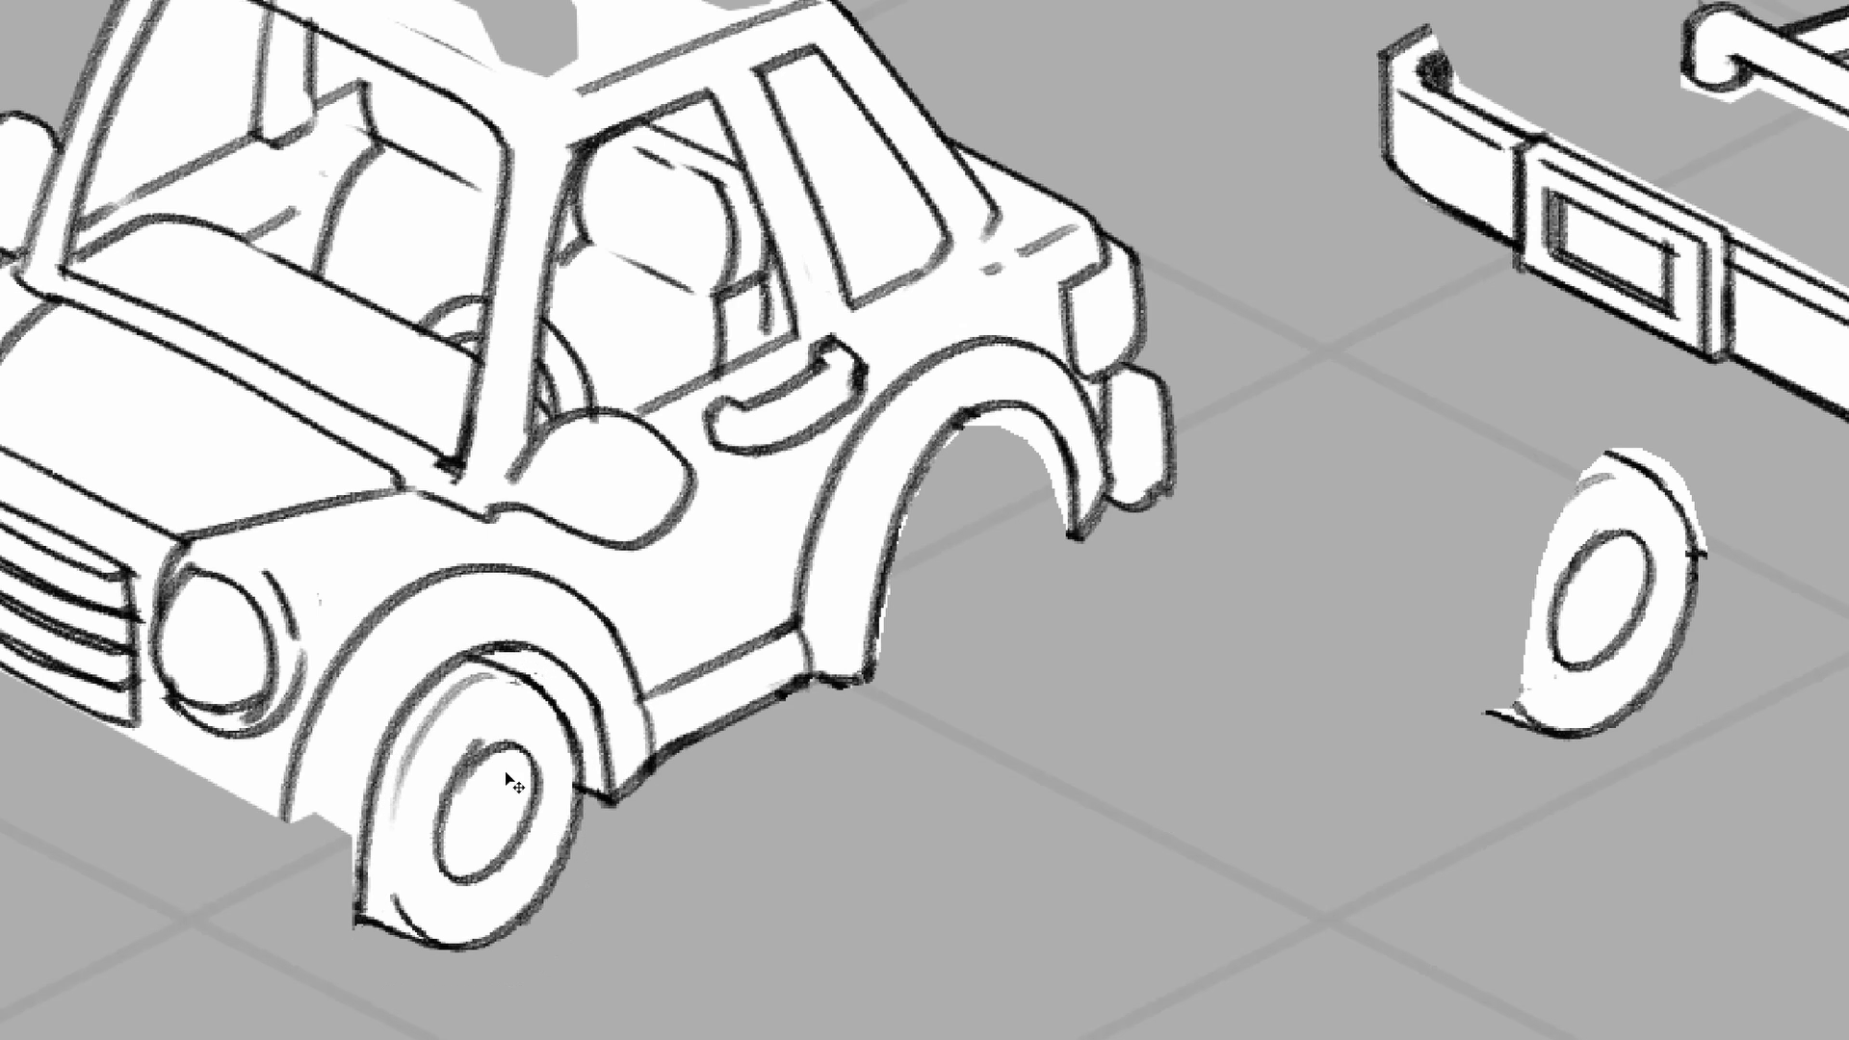
pyautogui.keyDown('ctrl'); pyautogui.moveTo(510, 785); pyautogui.dragTo(1368, 549); pyautogui.keyUp('ctrl')
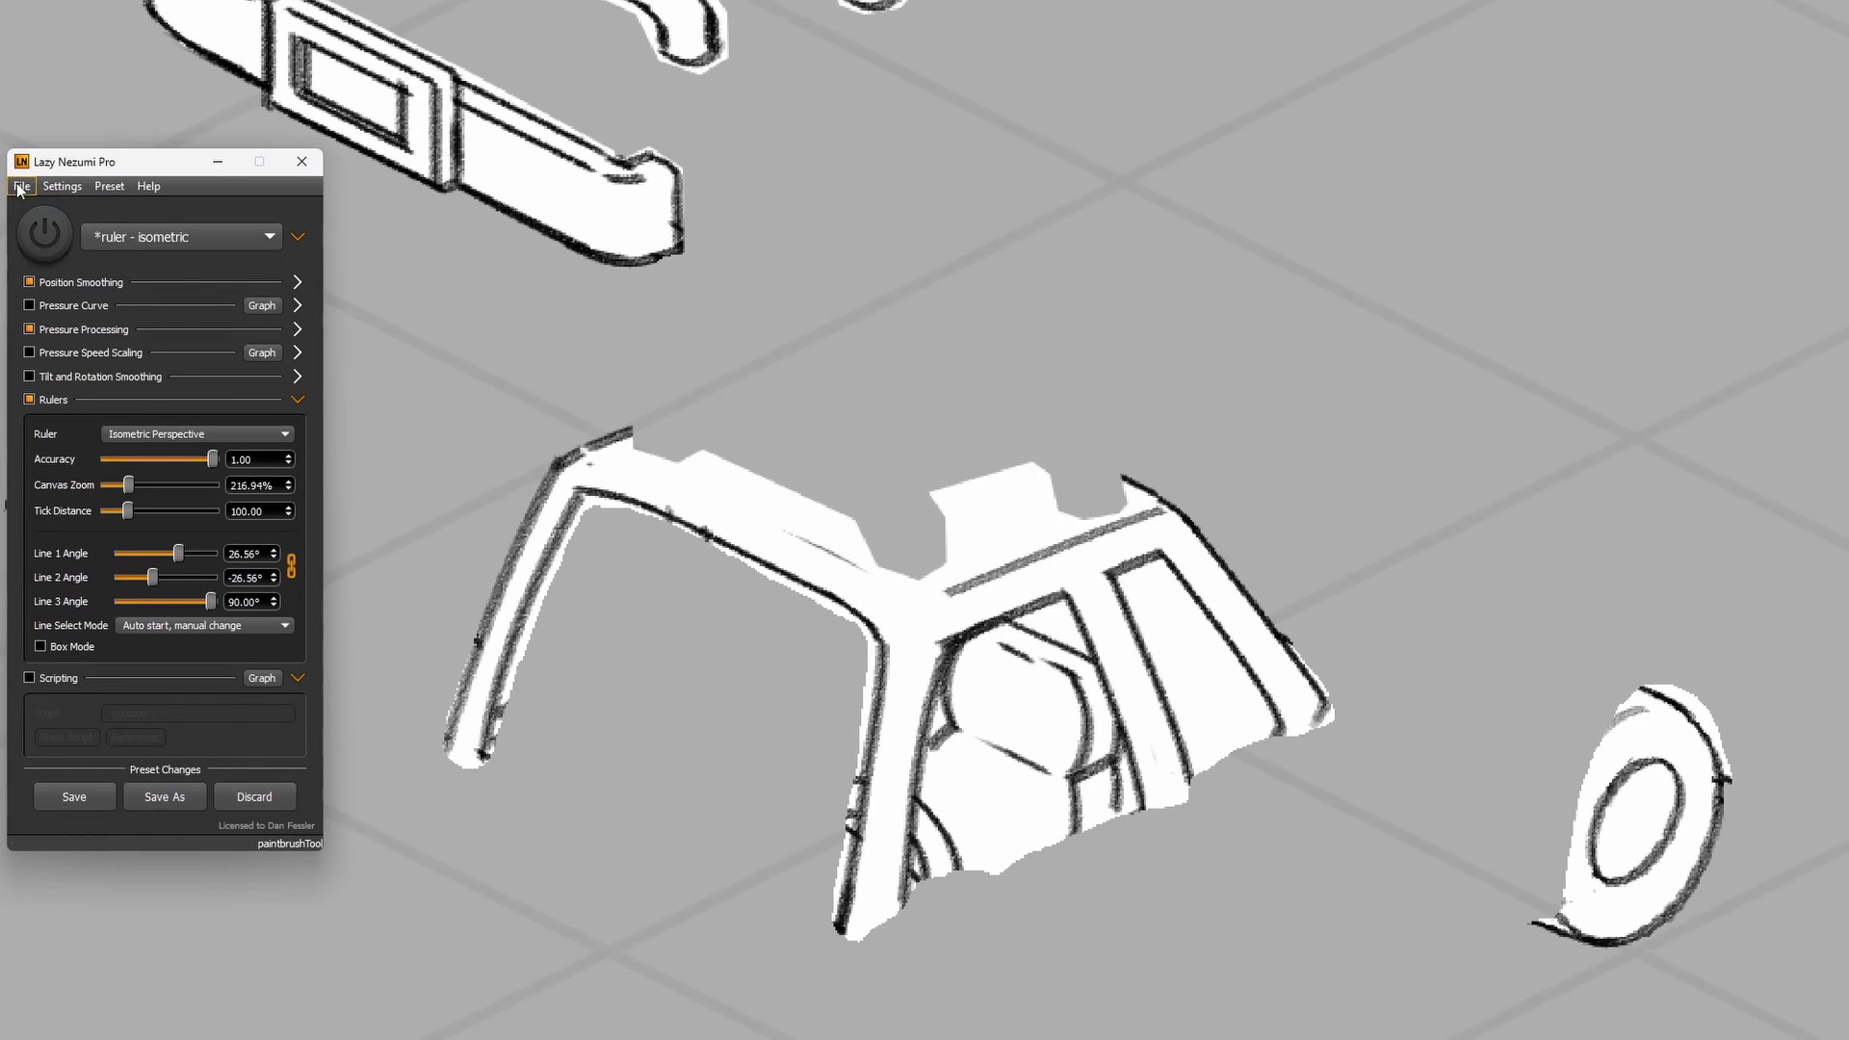
# Attach Lazy Nezumi Pro to the art application's window and minimise its settings window.
pyautogui.click(21, 186)
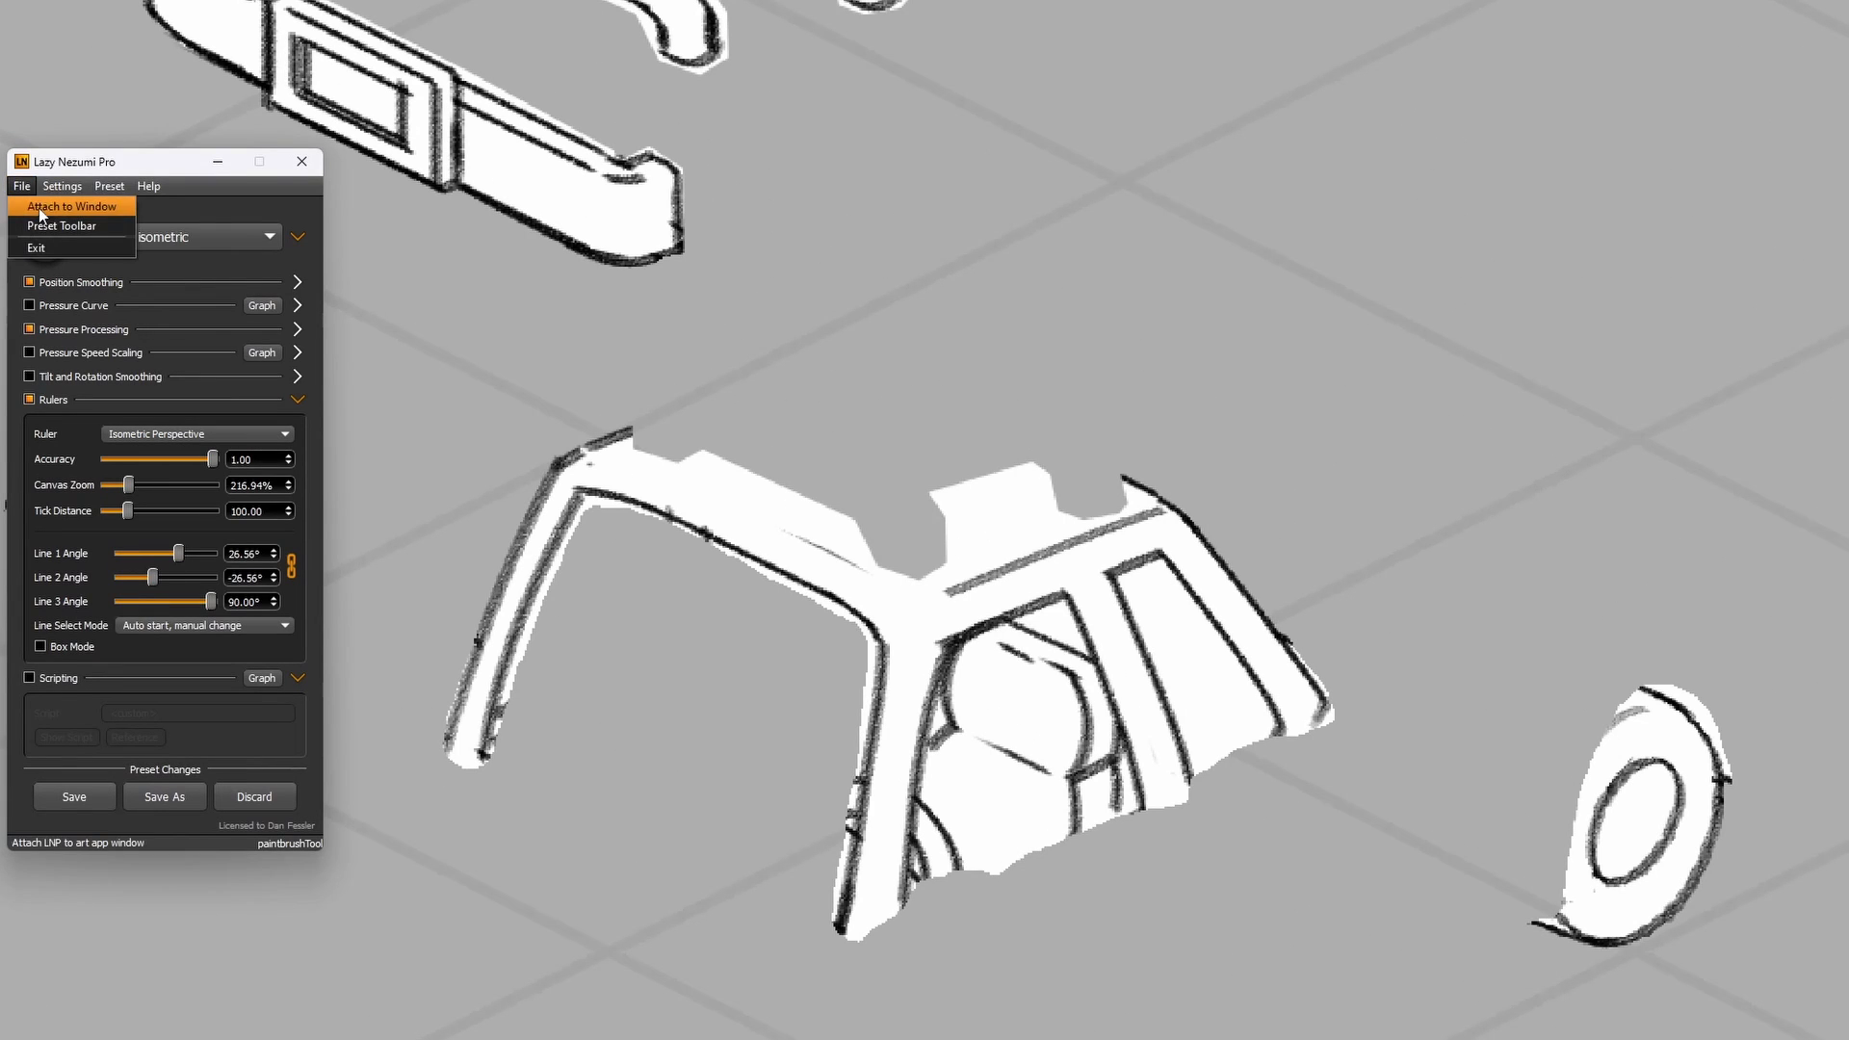
pyautogui.click(40, 208)
pyautogui.moveTo(233, 162); pyautogui.dragTo(141, 128)
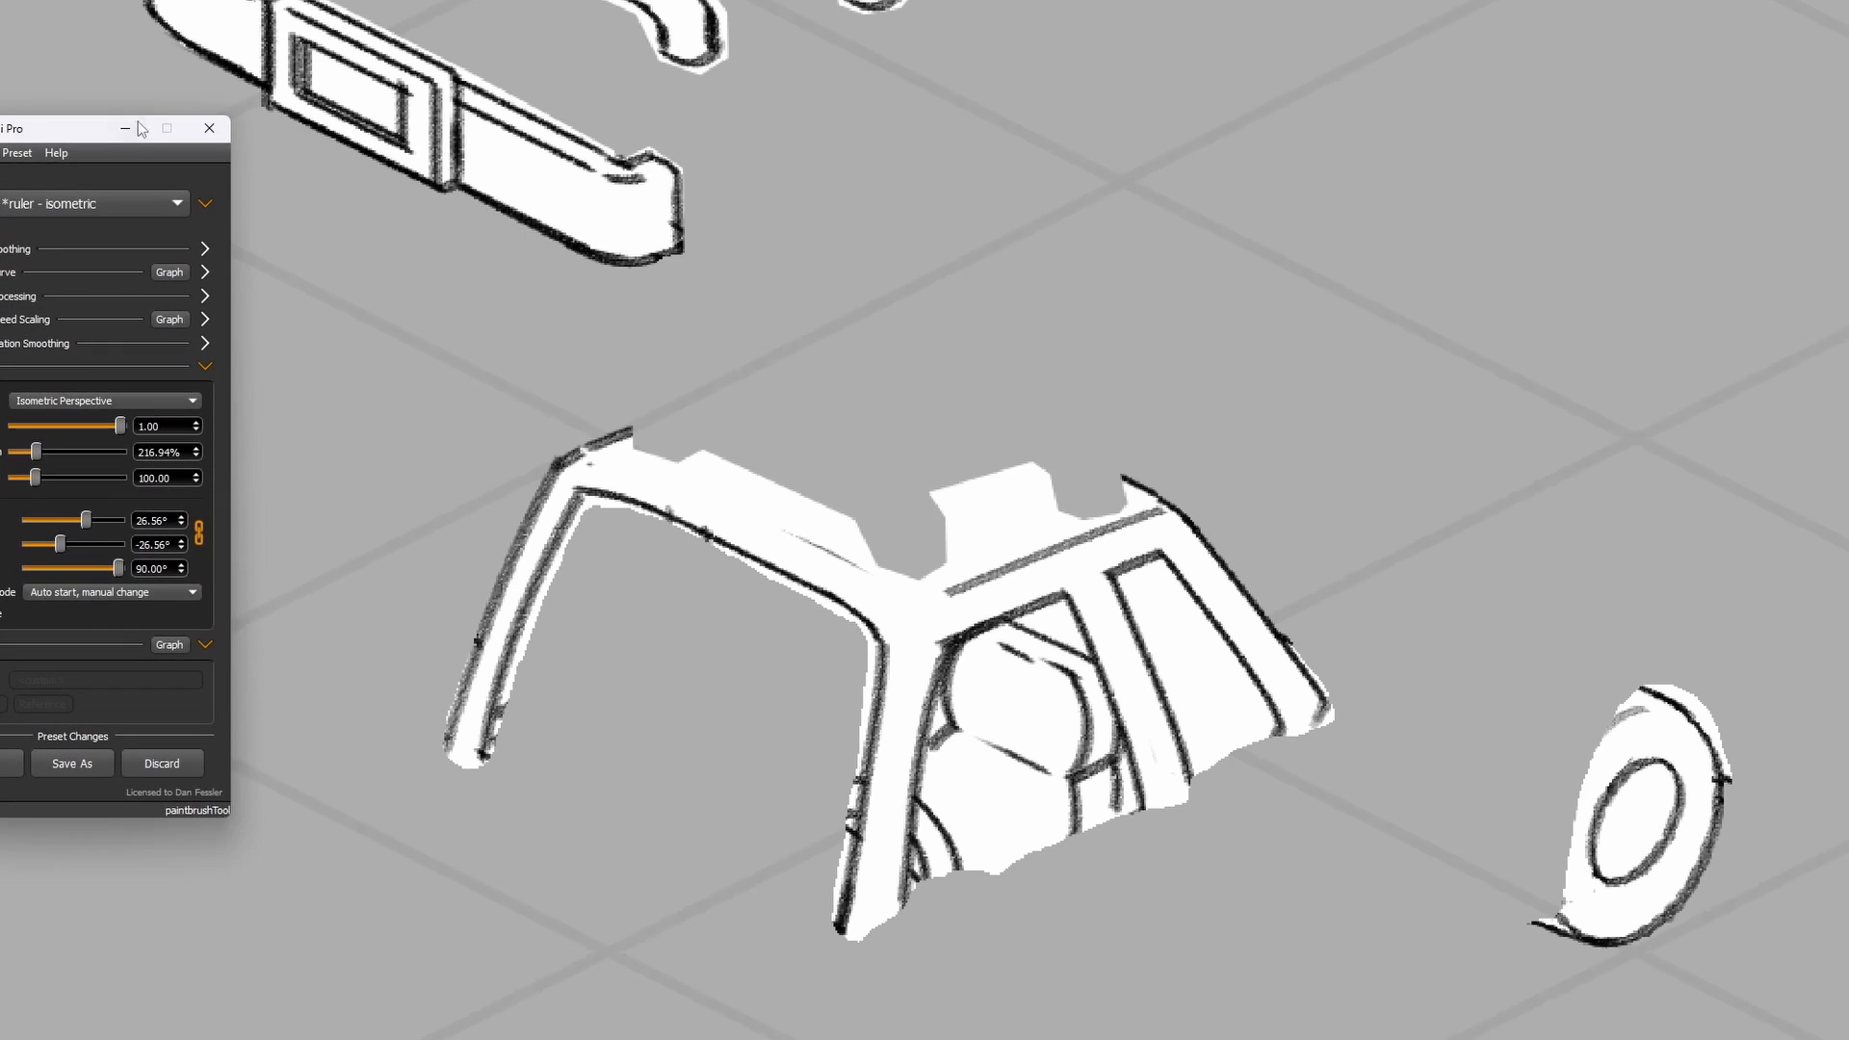
pyautogui.click(125, 128)
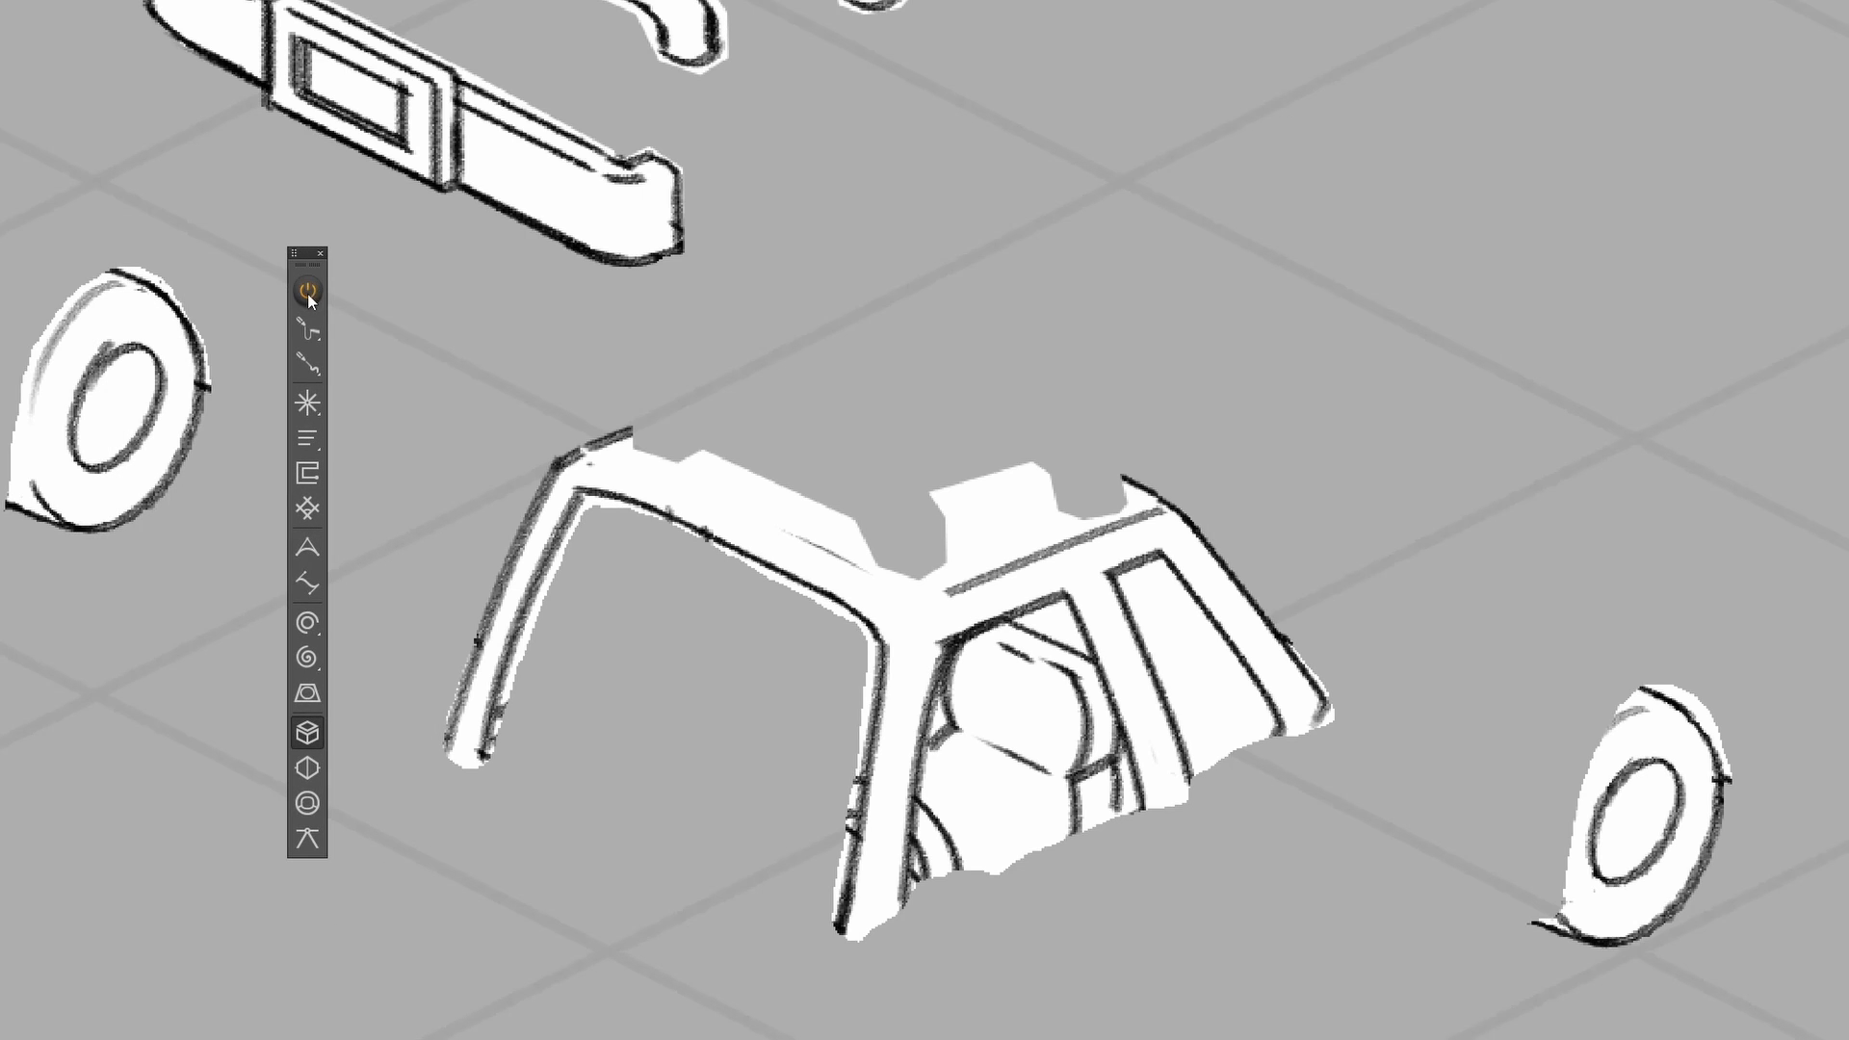
# Draw the roof's straight rear edge along the isometric ruler and its curved far edge freehand with the ruler off.
pyautogui.moveTo(1146, 496); pyautogui.dragTo(950, 387)
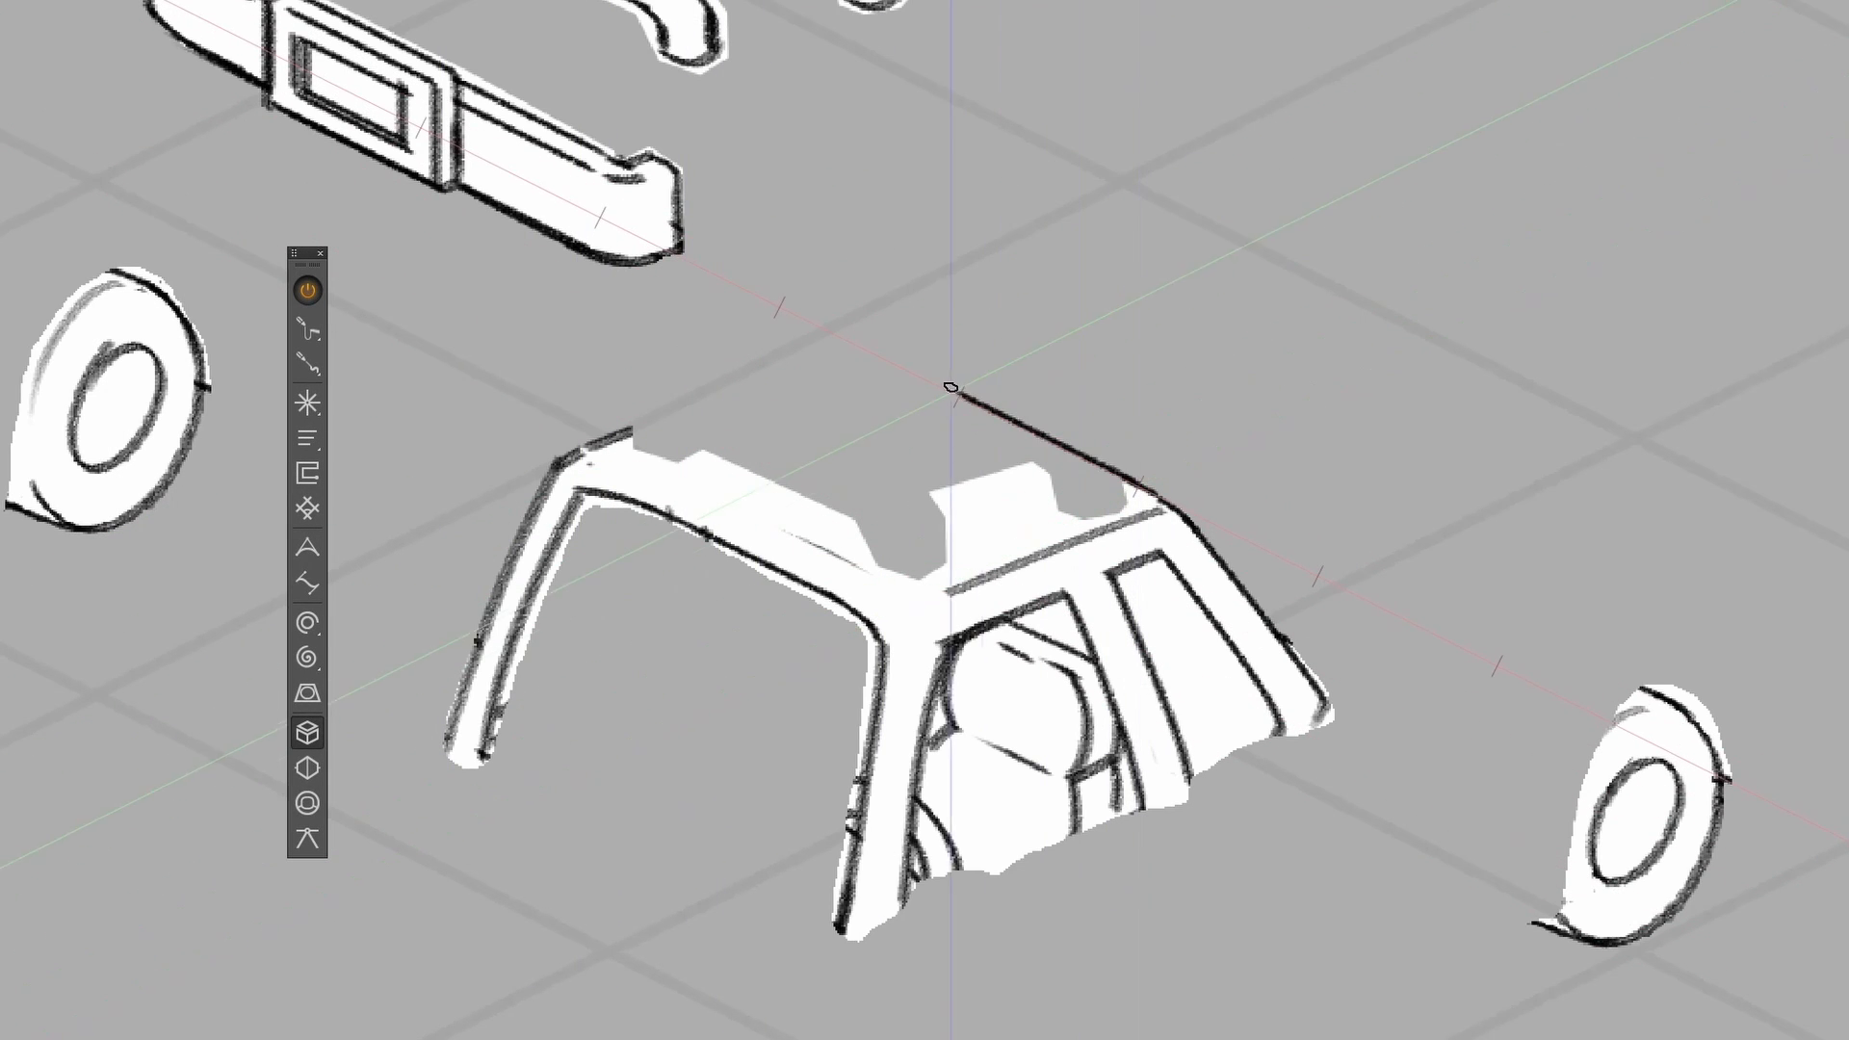
pyautogui.click(307, 290)
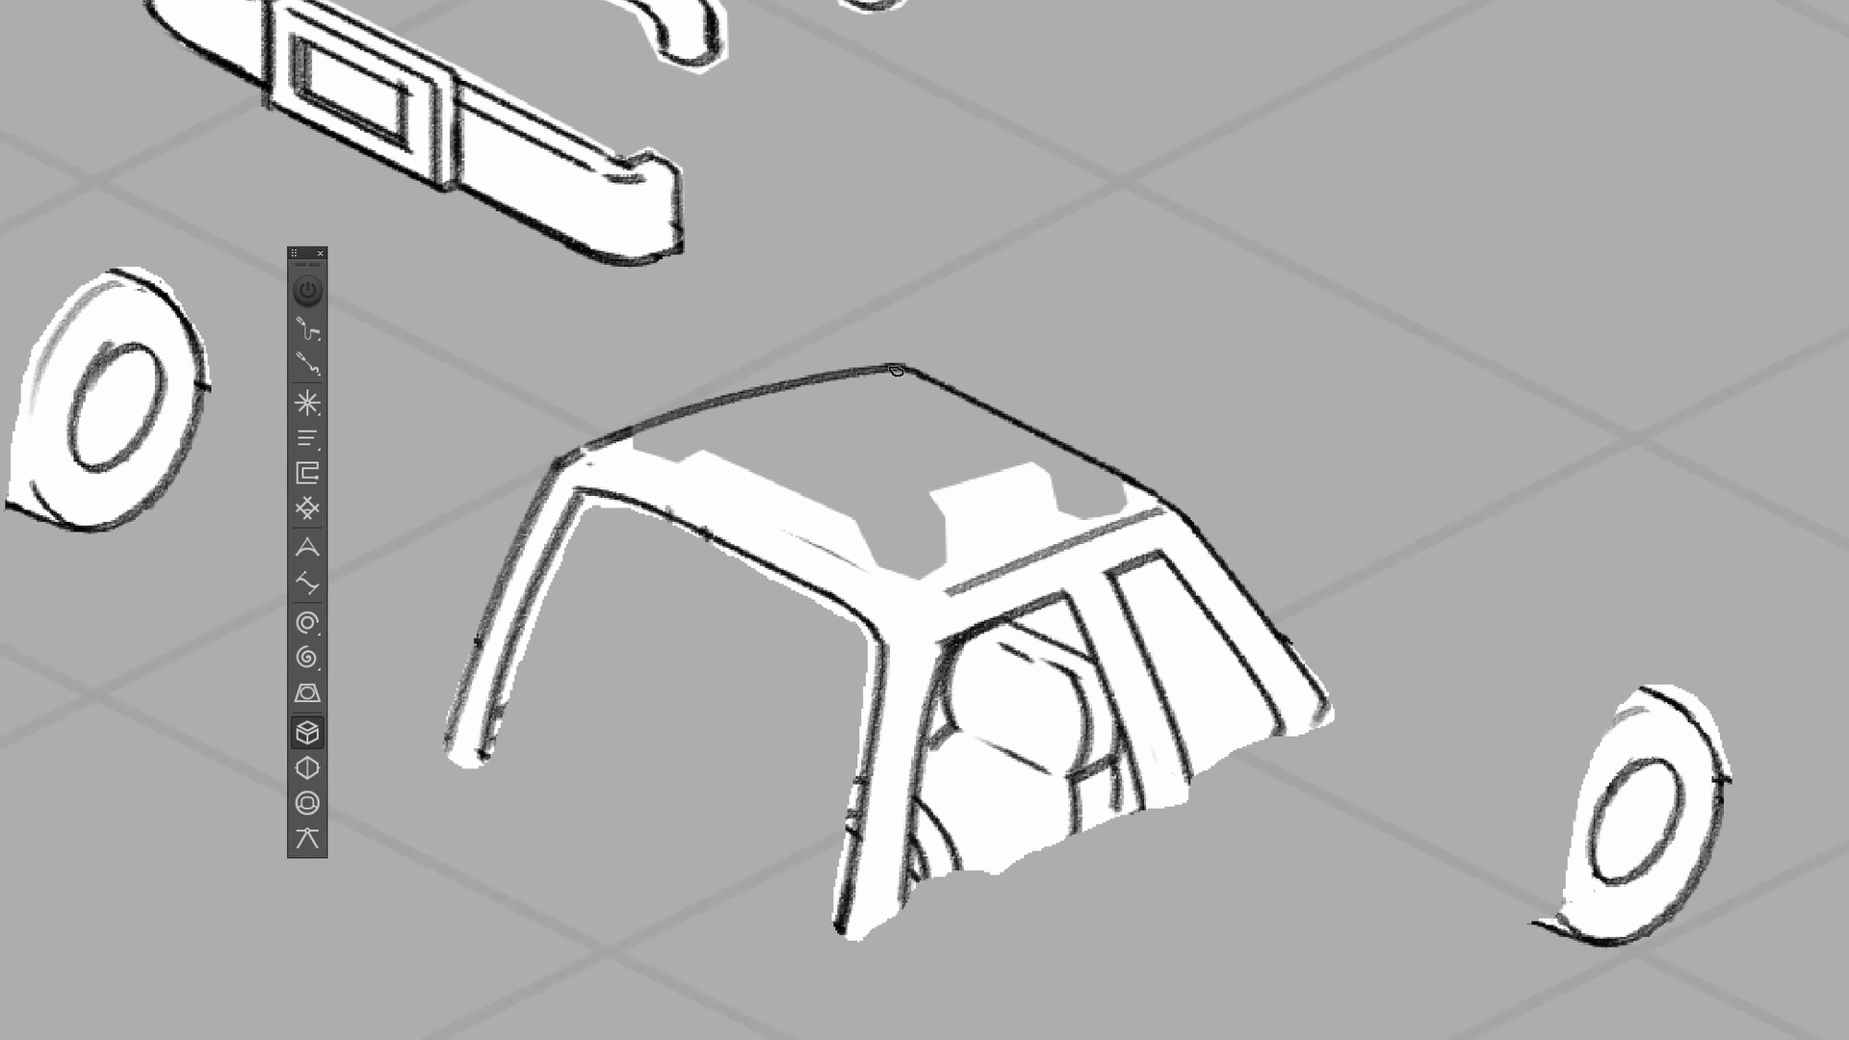
pyautogui.moveTo(746, 463); pyautogui.dragTo(693, 328)
pyautogui.keyDown('ctrl'); pyautogui.moveTo(756, 409); pyautogui.dragTo(712, 410); pyautogui.keyUp('ctrl')
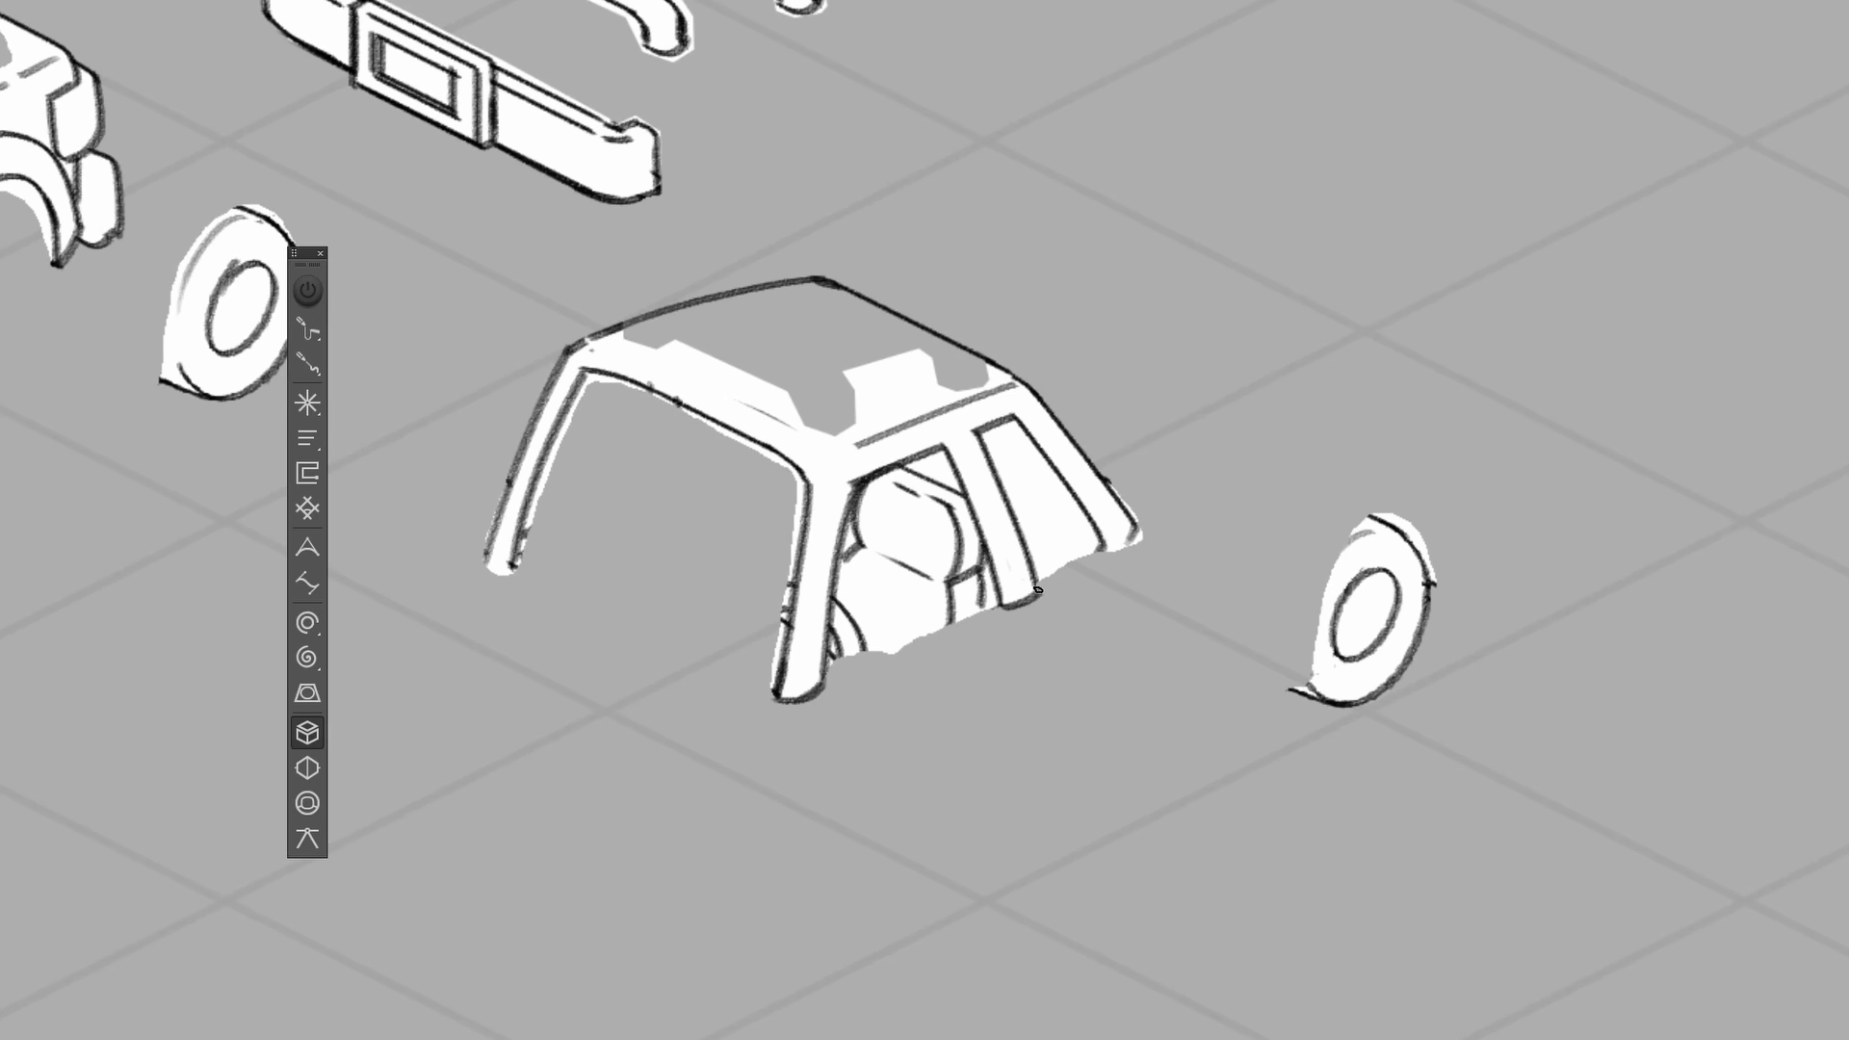
# Draw the wheel's straight upper and lower tread edges backwards from the tyre face along the isometric ruler.
pyautogui.moveTo(1450, 549); pyautogui.dragTo(1238, 526)
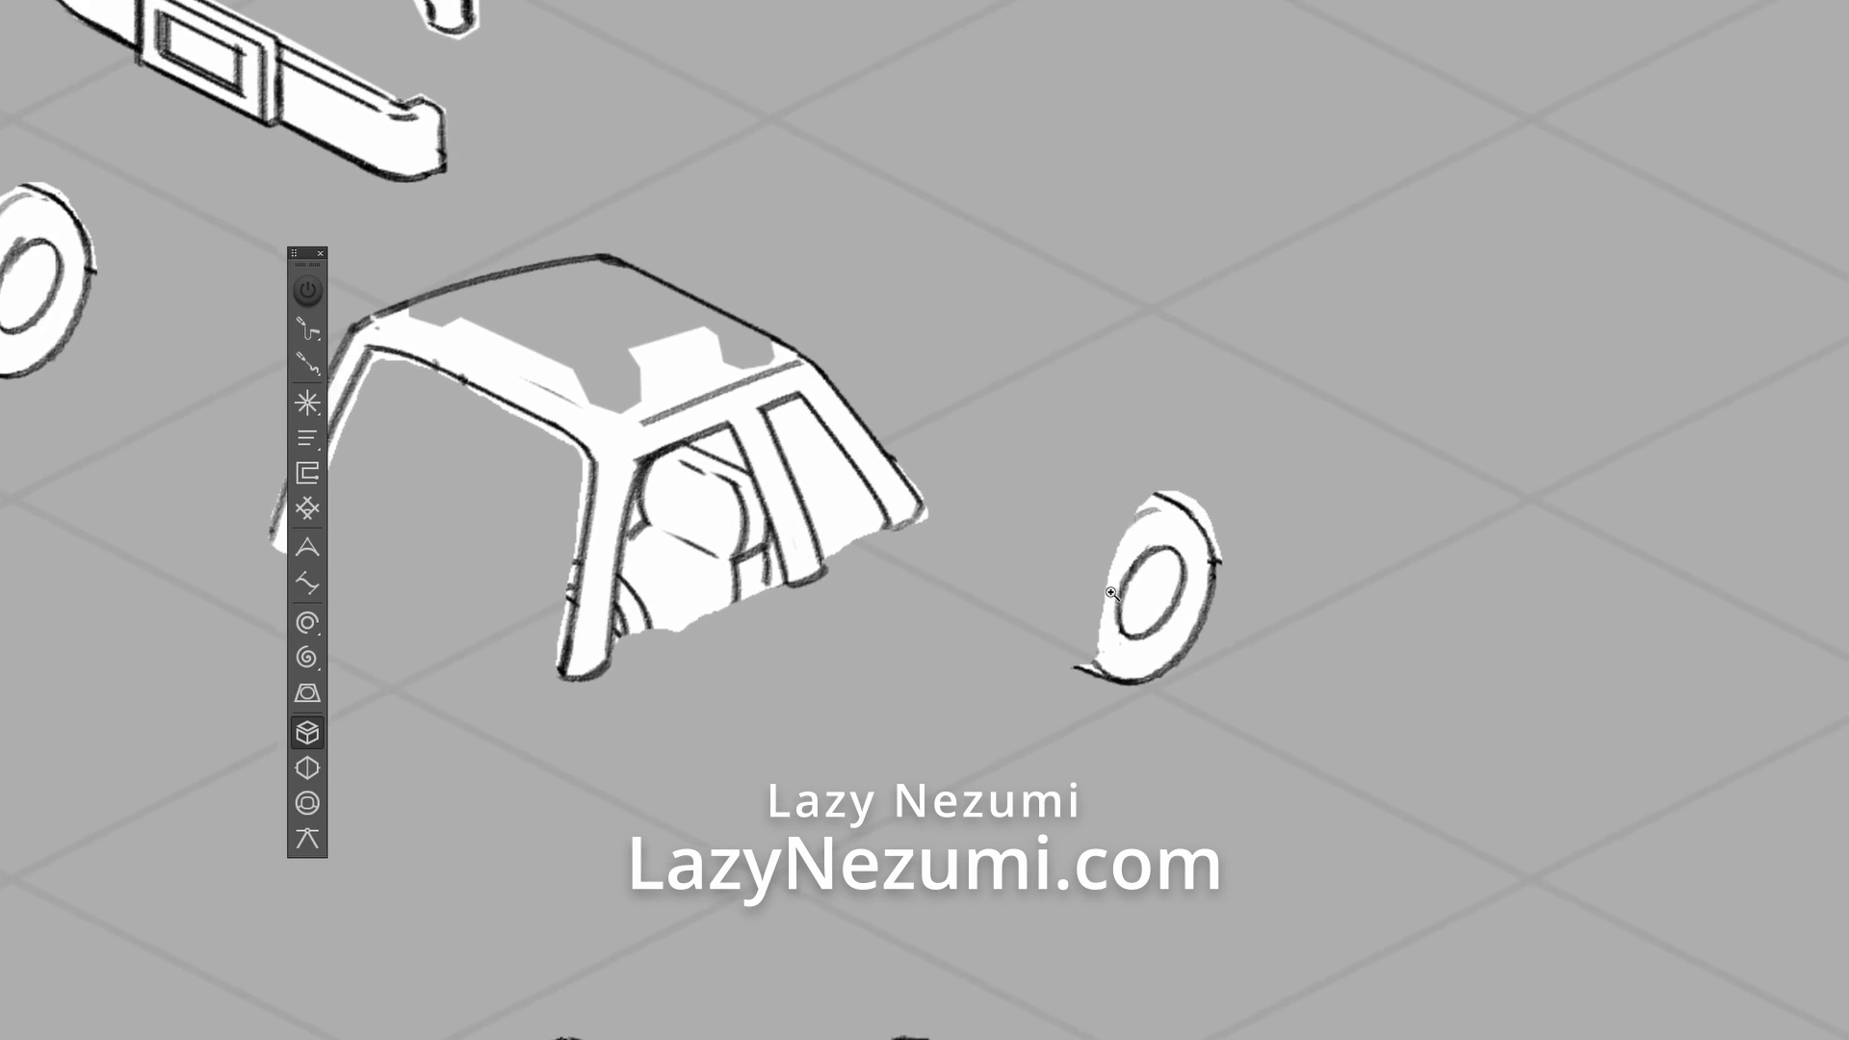
pyautogui.keyDown('ctrl'); pyautogui.moveTo(1117, 589); pyautogui.dragTo(1213, 589); pyautogui.keyUp('ctrl')
pyautogui.moveTo(1216, 374); pyautogui.dragTo(1100, 315)
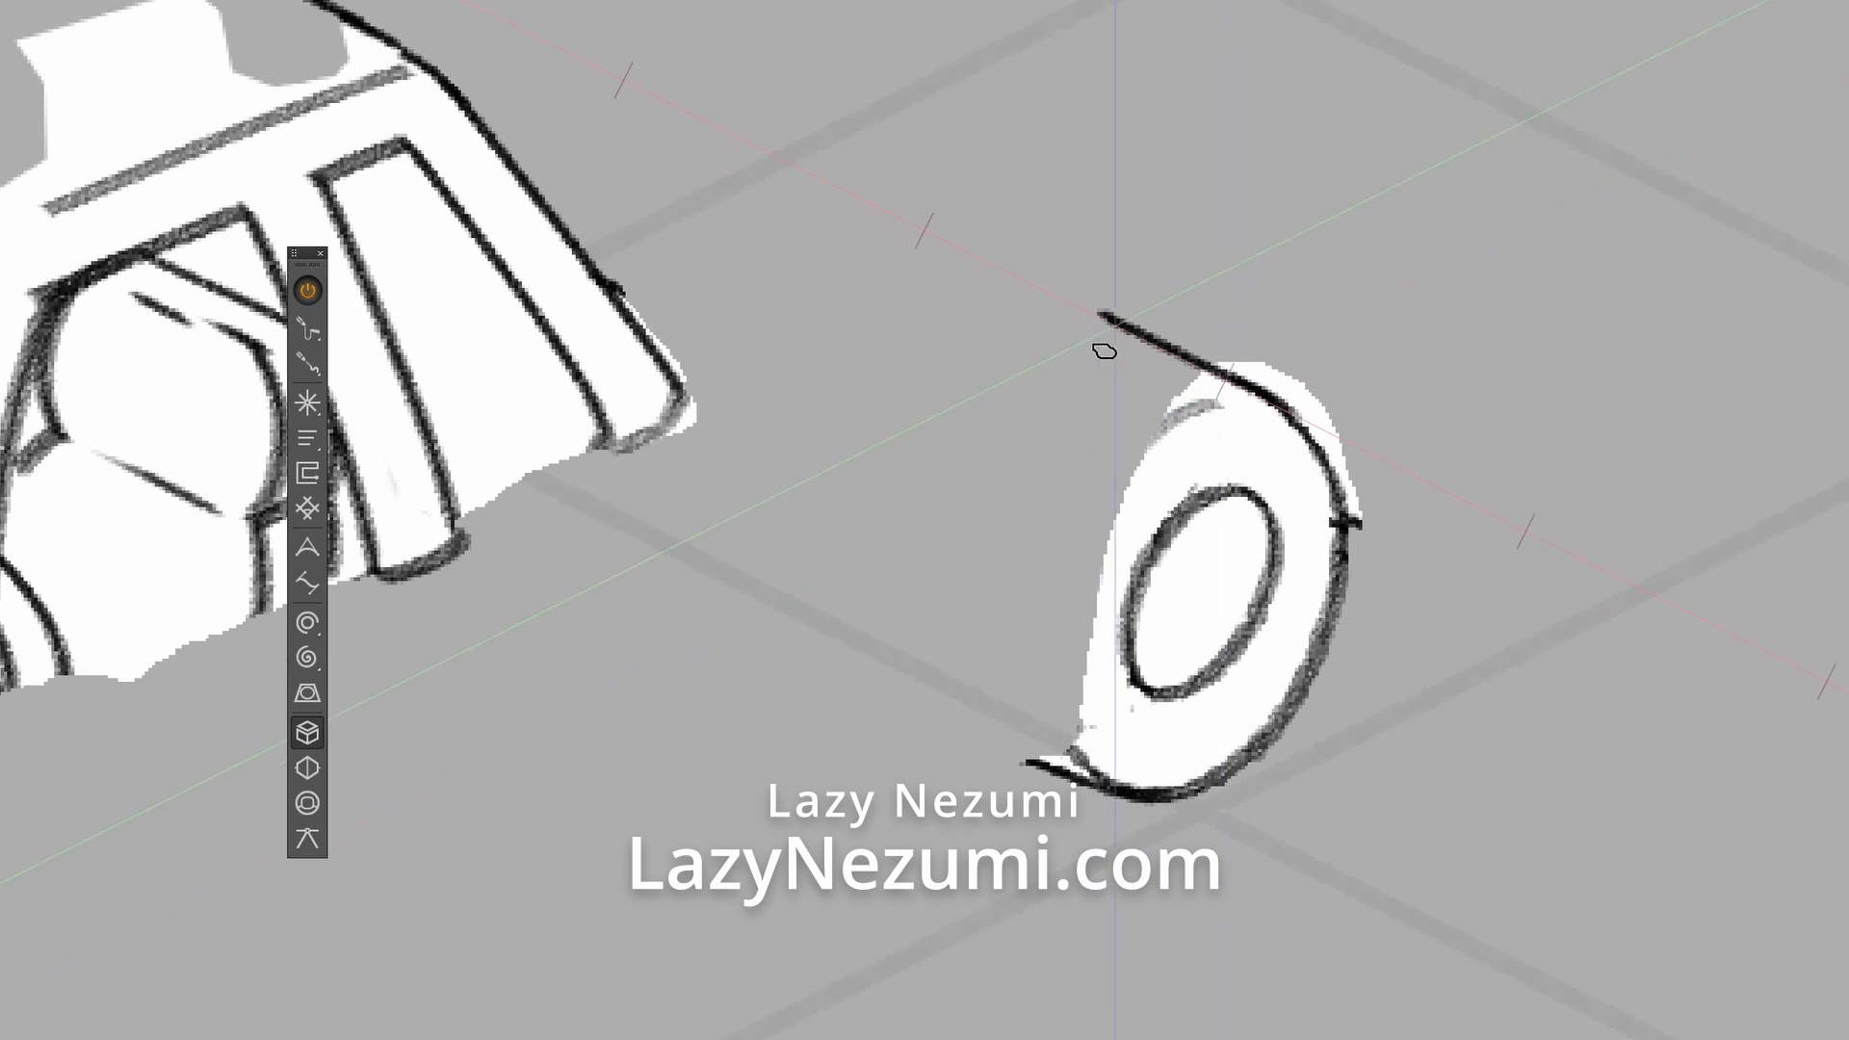
pyautogui.moveTo(1028, 758); pyautogui.dragTo(945, 713)
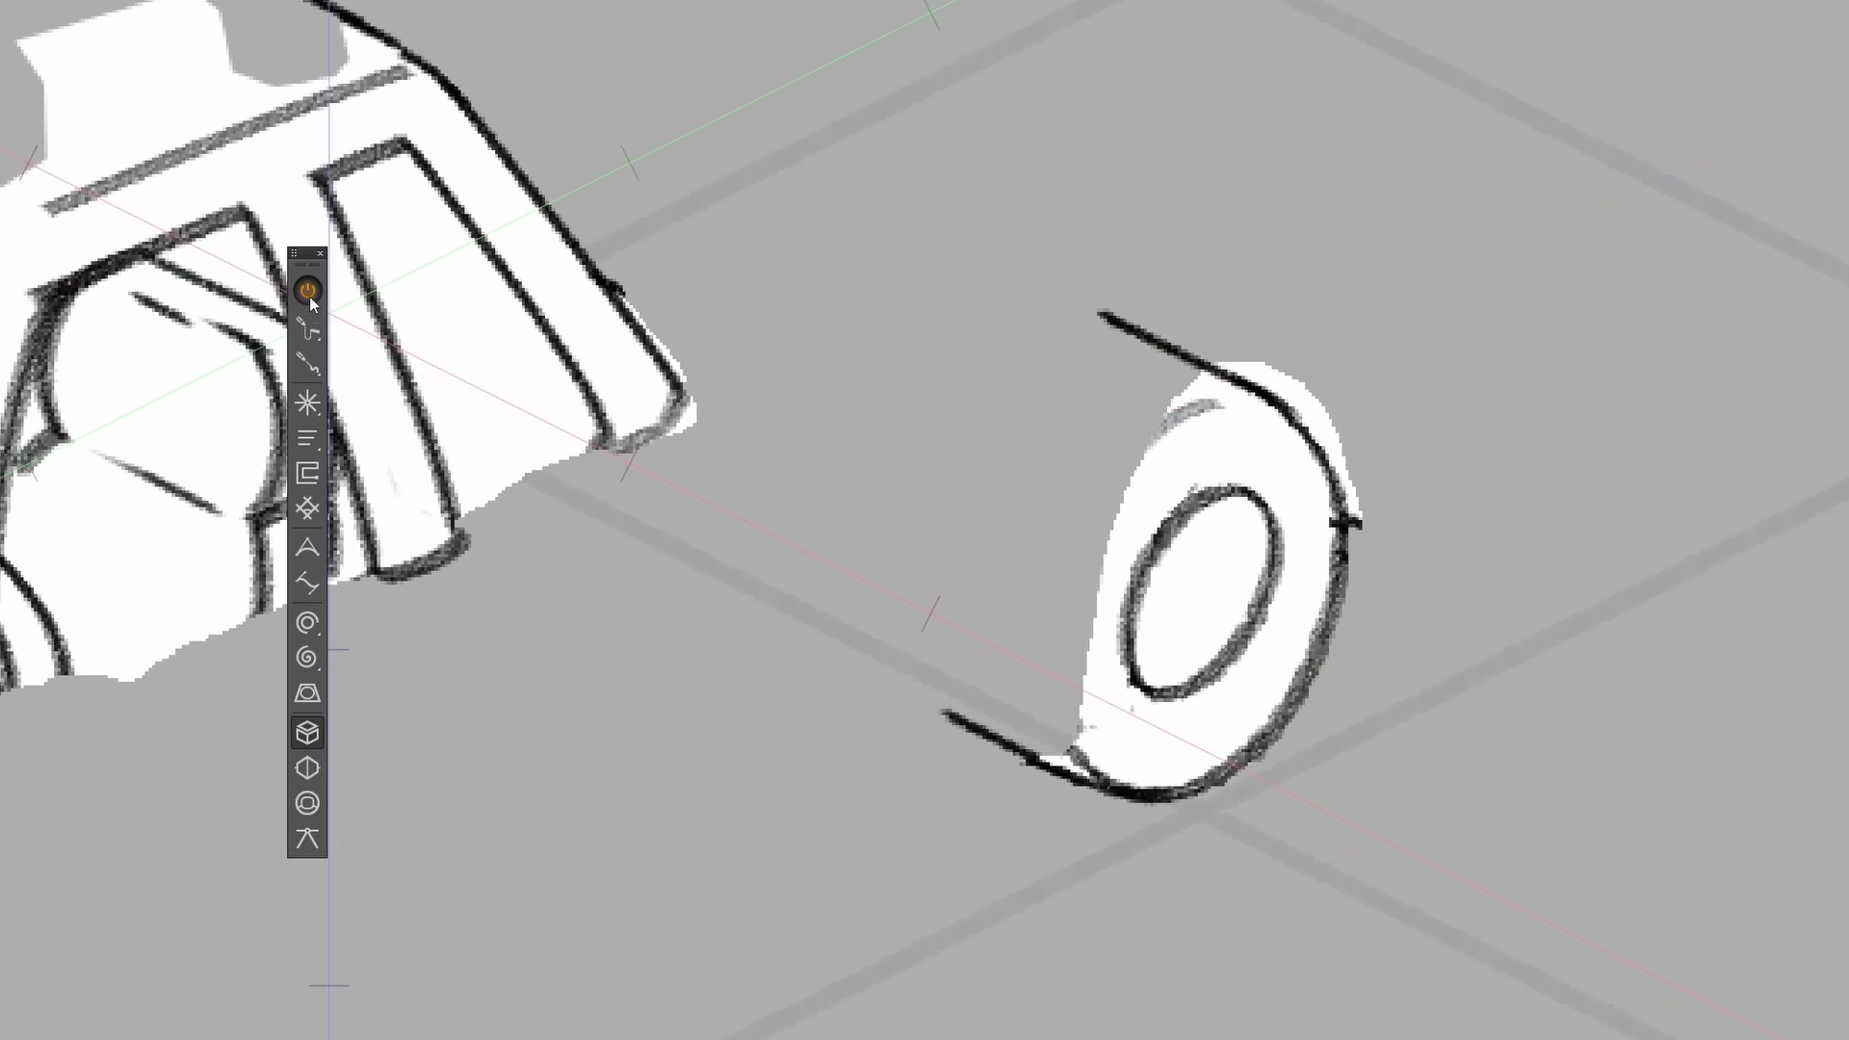
# Draw the tyre's curved back edge freehand with the ruler off, joining the two tread edges and redoing its lower part.
pyautogui.moveTo(1101, 328)
pyautogui.mouseDown()
pyautogui.moveTo(1010, 282)
pyautogui.moveTo(912, 501)
pyautogui.moveTo(949, 711)
pyautogui.mouseUp()
pyautogui.hotkey('ctrl', 'z')
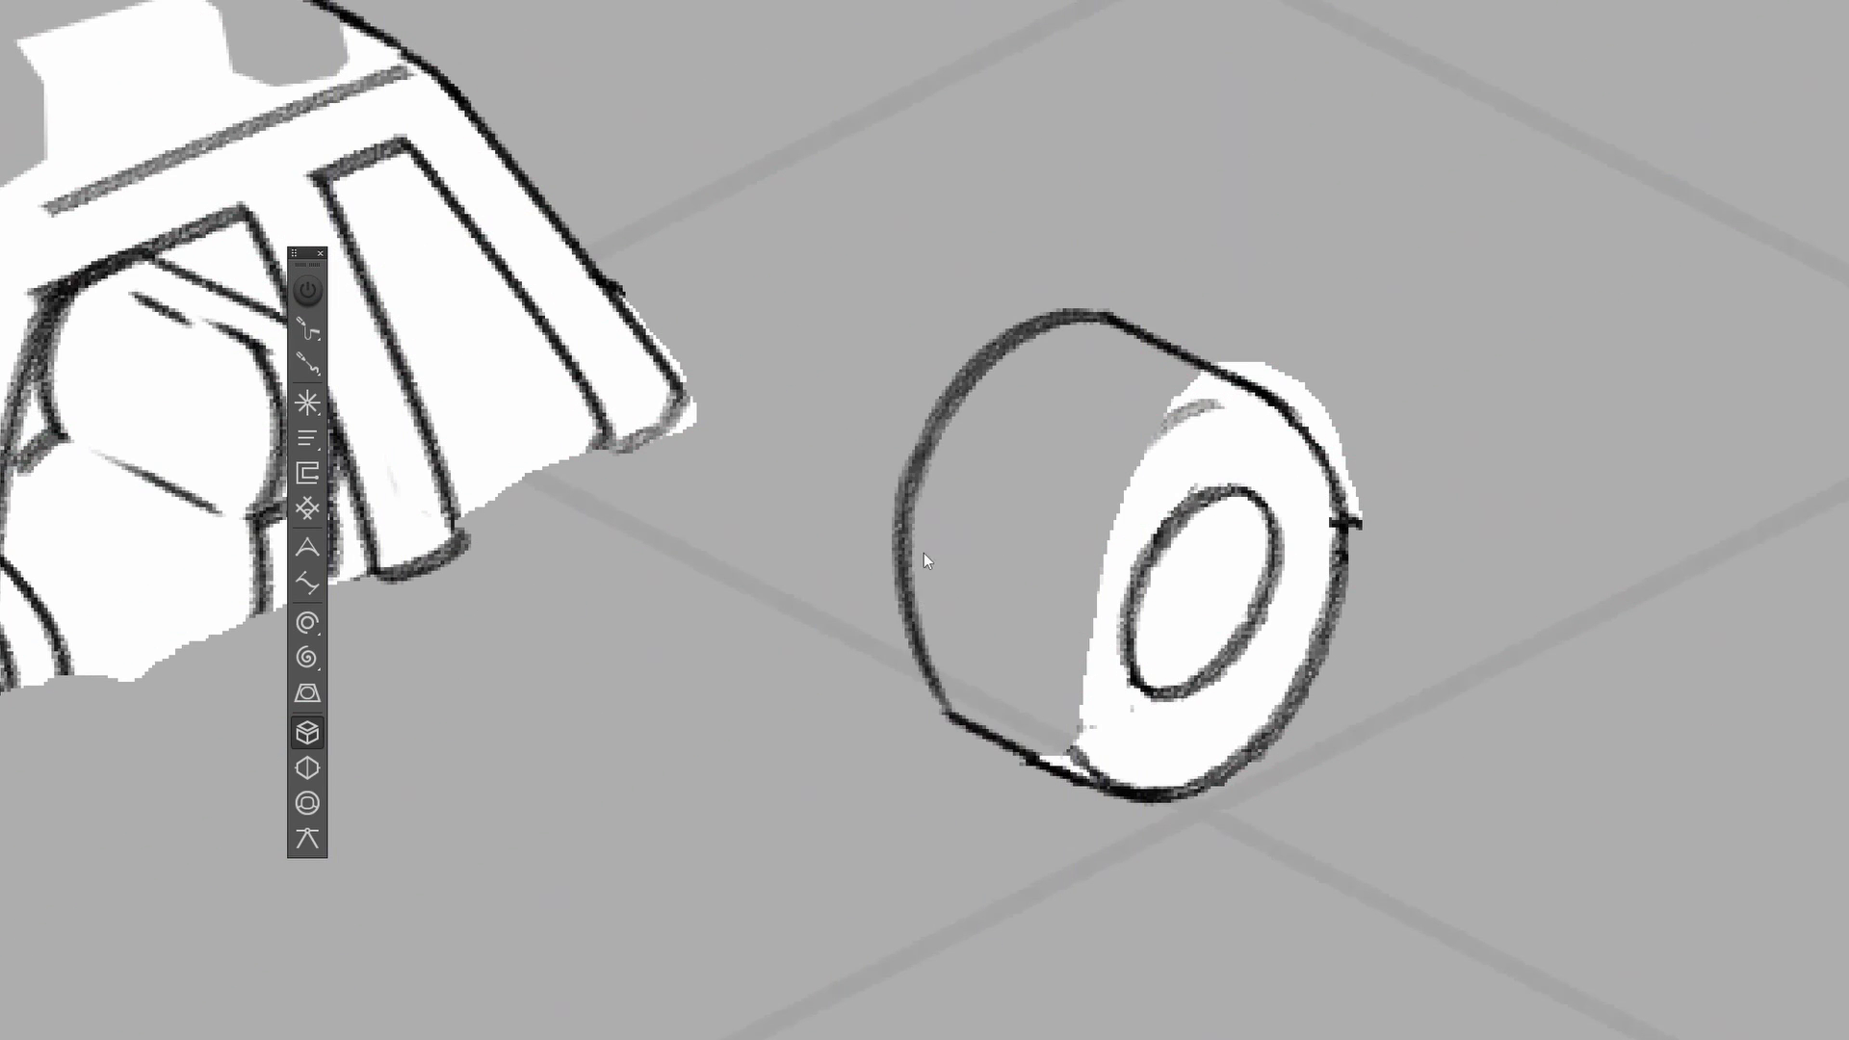
pyautogui.hotkey('ctrl', 'z')
pyautogui.moveTo(911, 473); pyautogui.dragTo(955, 715)
pyautogui.hotkey('ctrl', 'z')
pyautogui.moveTo(913, 473); pyautogui.dragTo(950, 714)
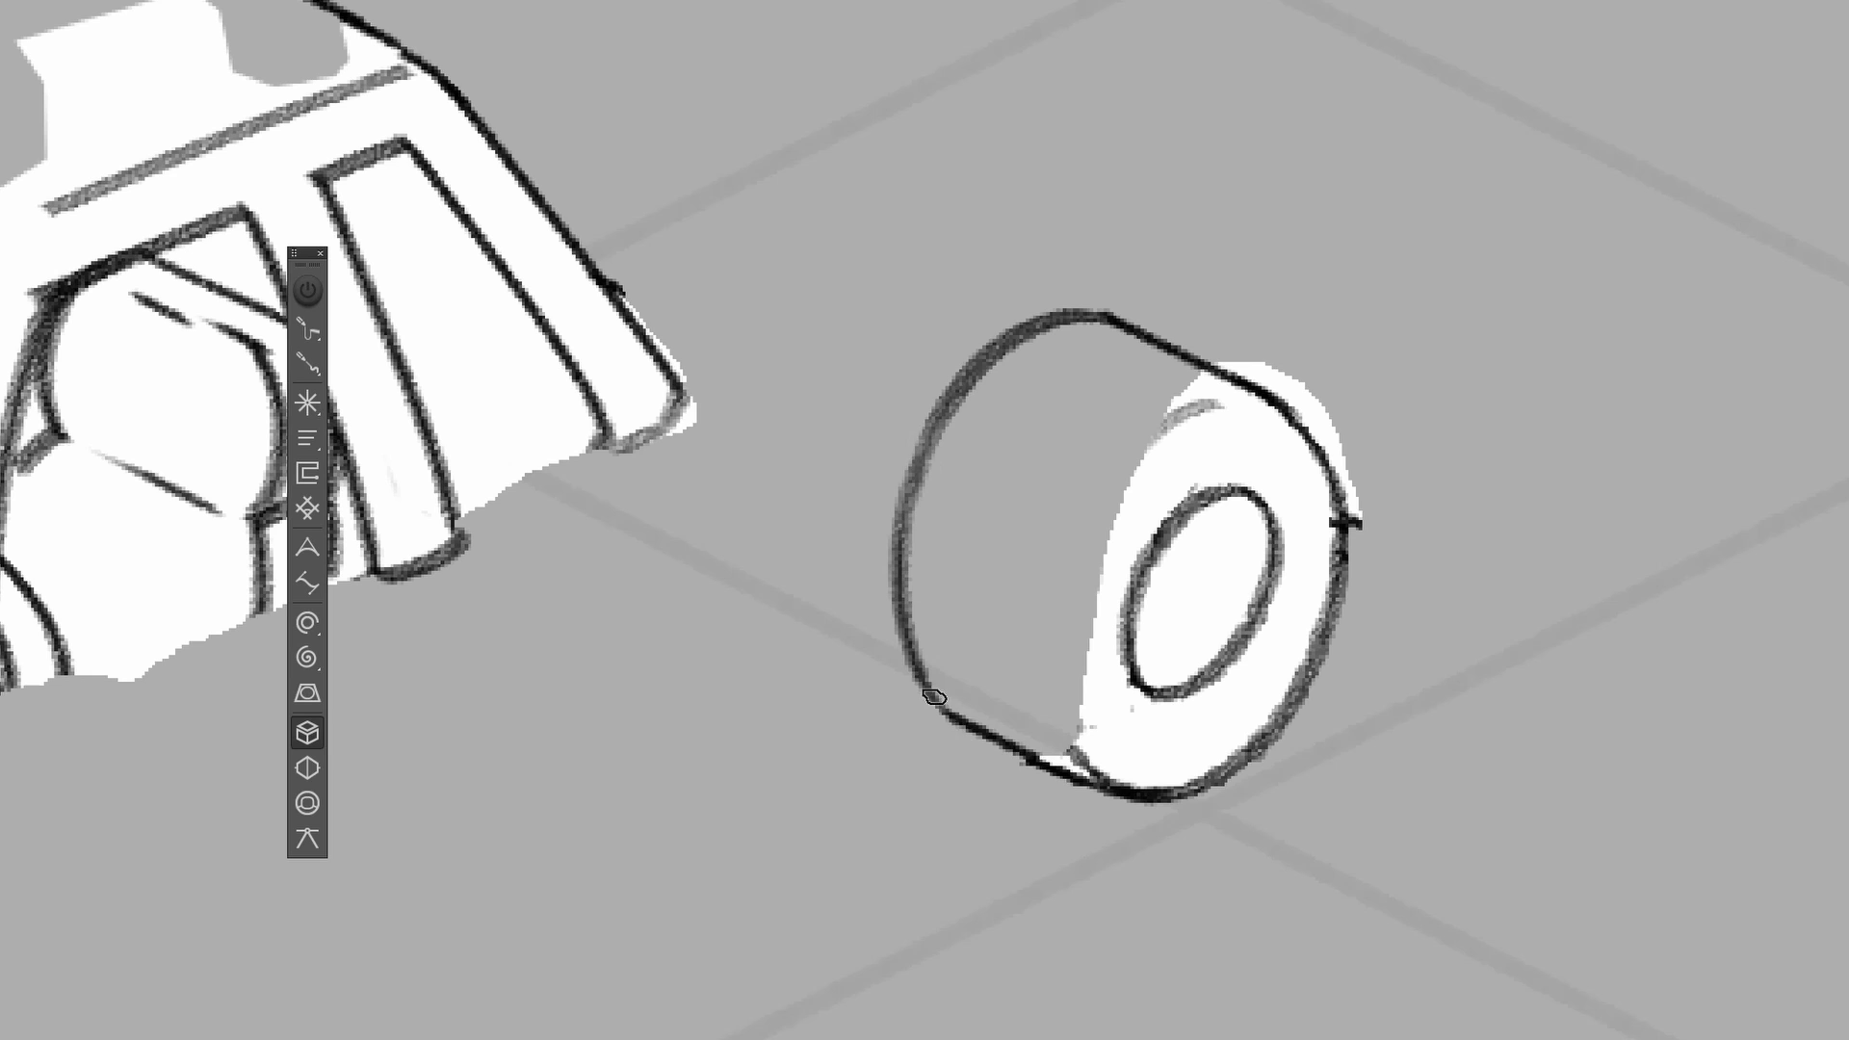
# Draw the curved edge between the tyre's tread and its face, undoing the first attempt.
pyautogui.moveTo(1113, 487); pyautogui.dragTo(1077, 679)
pyautogui.hotkey('ctrl', 'z')
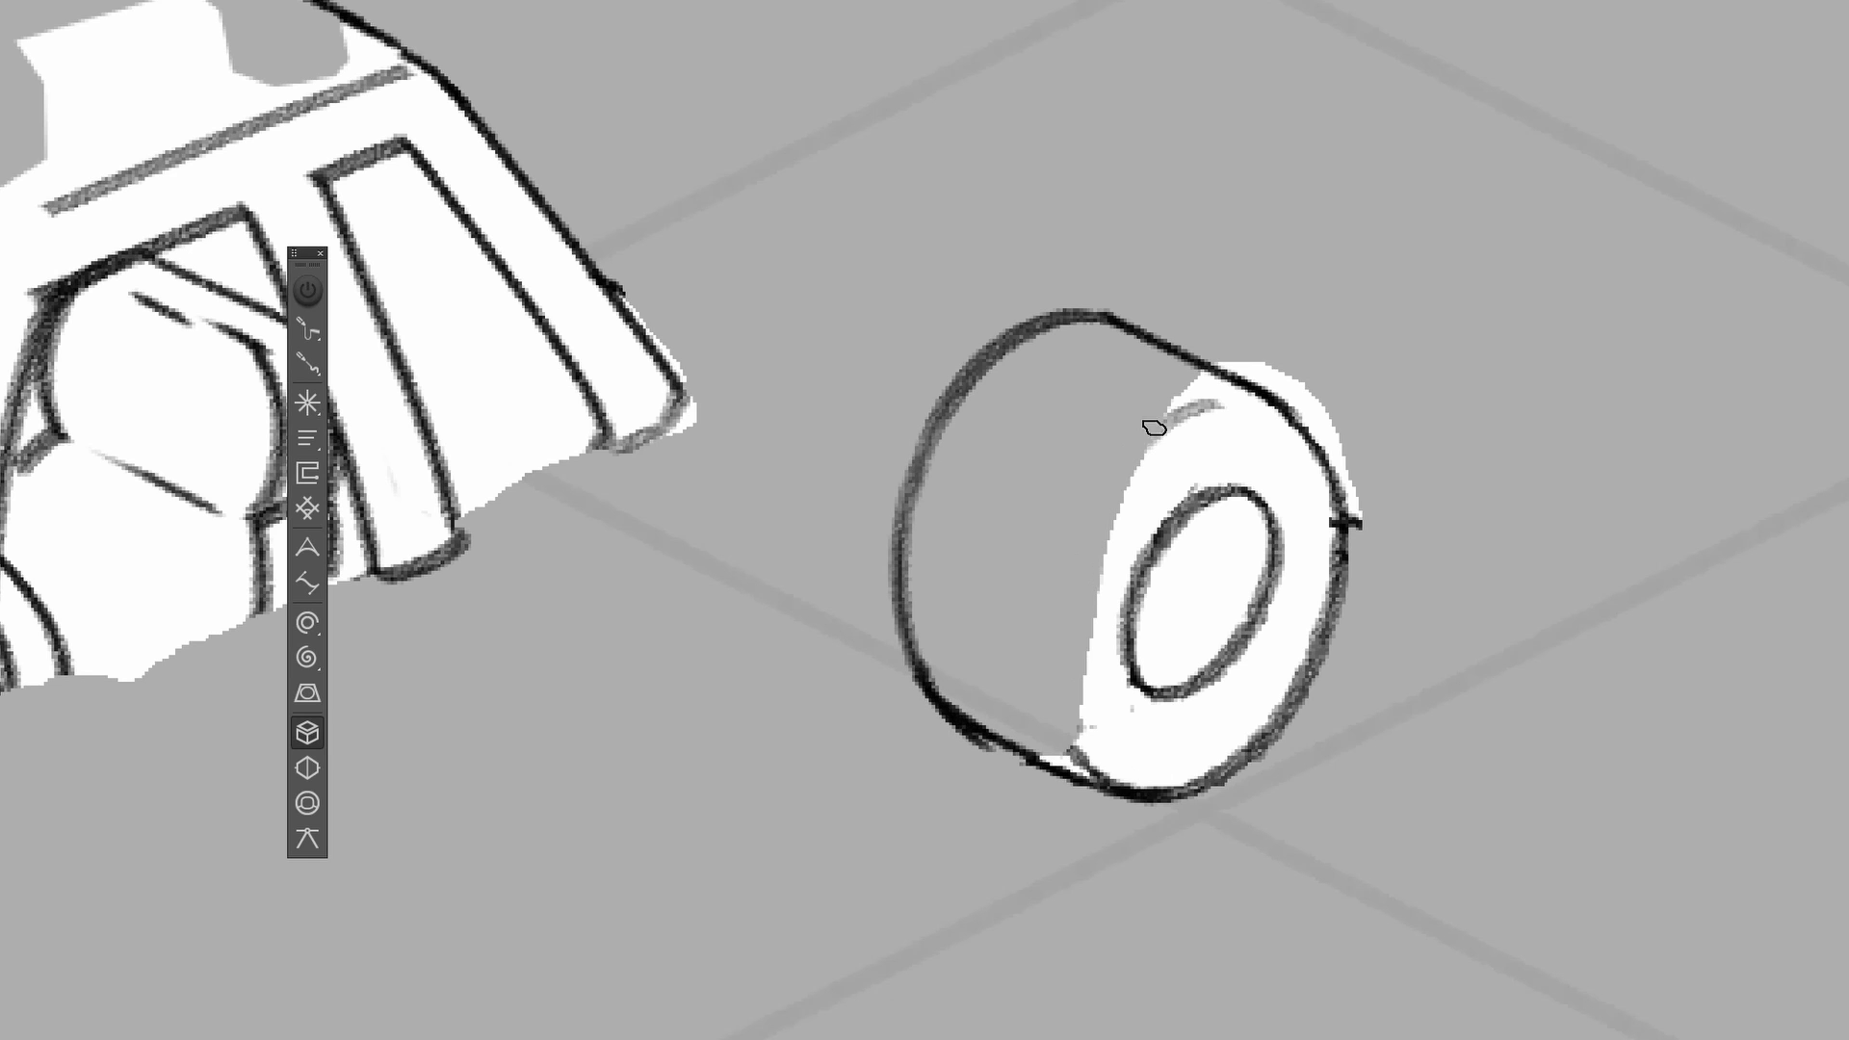
pyautogui.moveTo(1152, 425); pyautogui.dragTo(1074, 717)
pyautogui.keyDown('alt'); pyautogui.click(1203, 412); pyautogui.keyUp('alt')
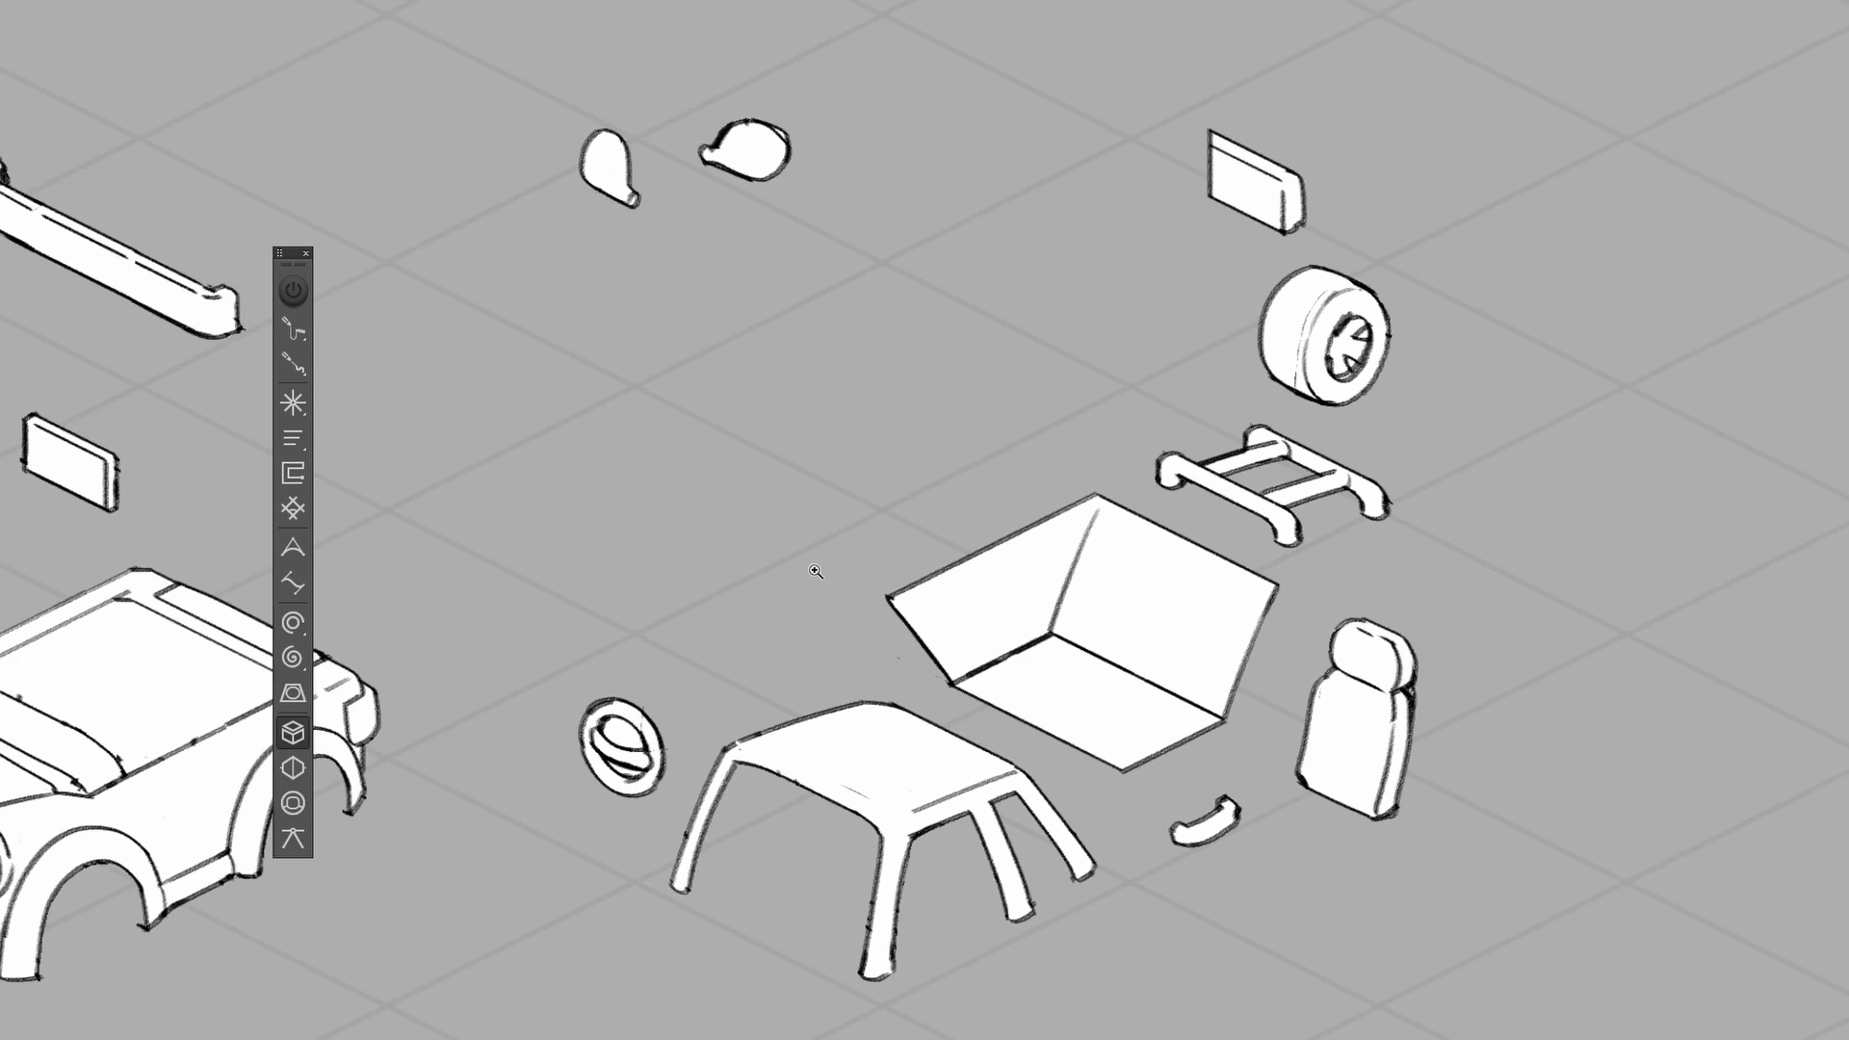
# Arrange the separated parts compactly, with the car body above the interior tub, the bumper below its front and the plate under the bumper.
pyautogui.scroll(3, 817, 570)
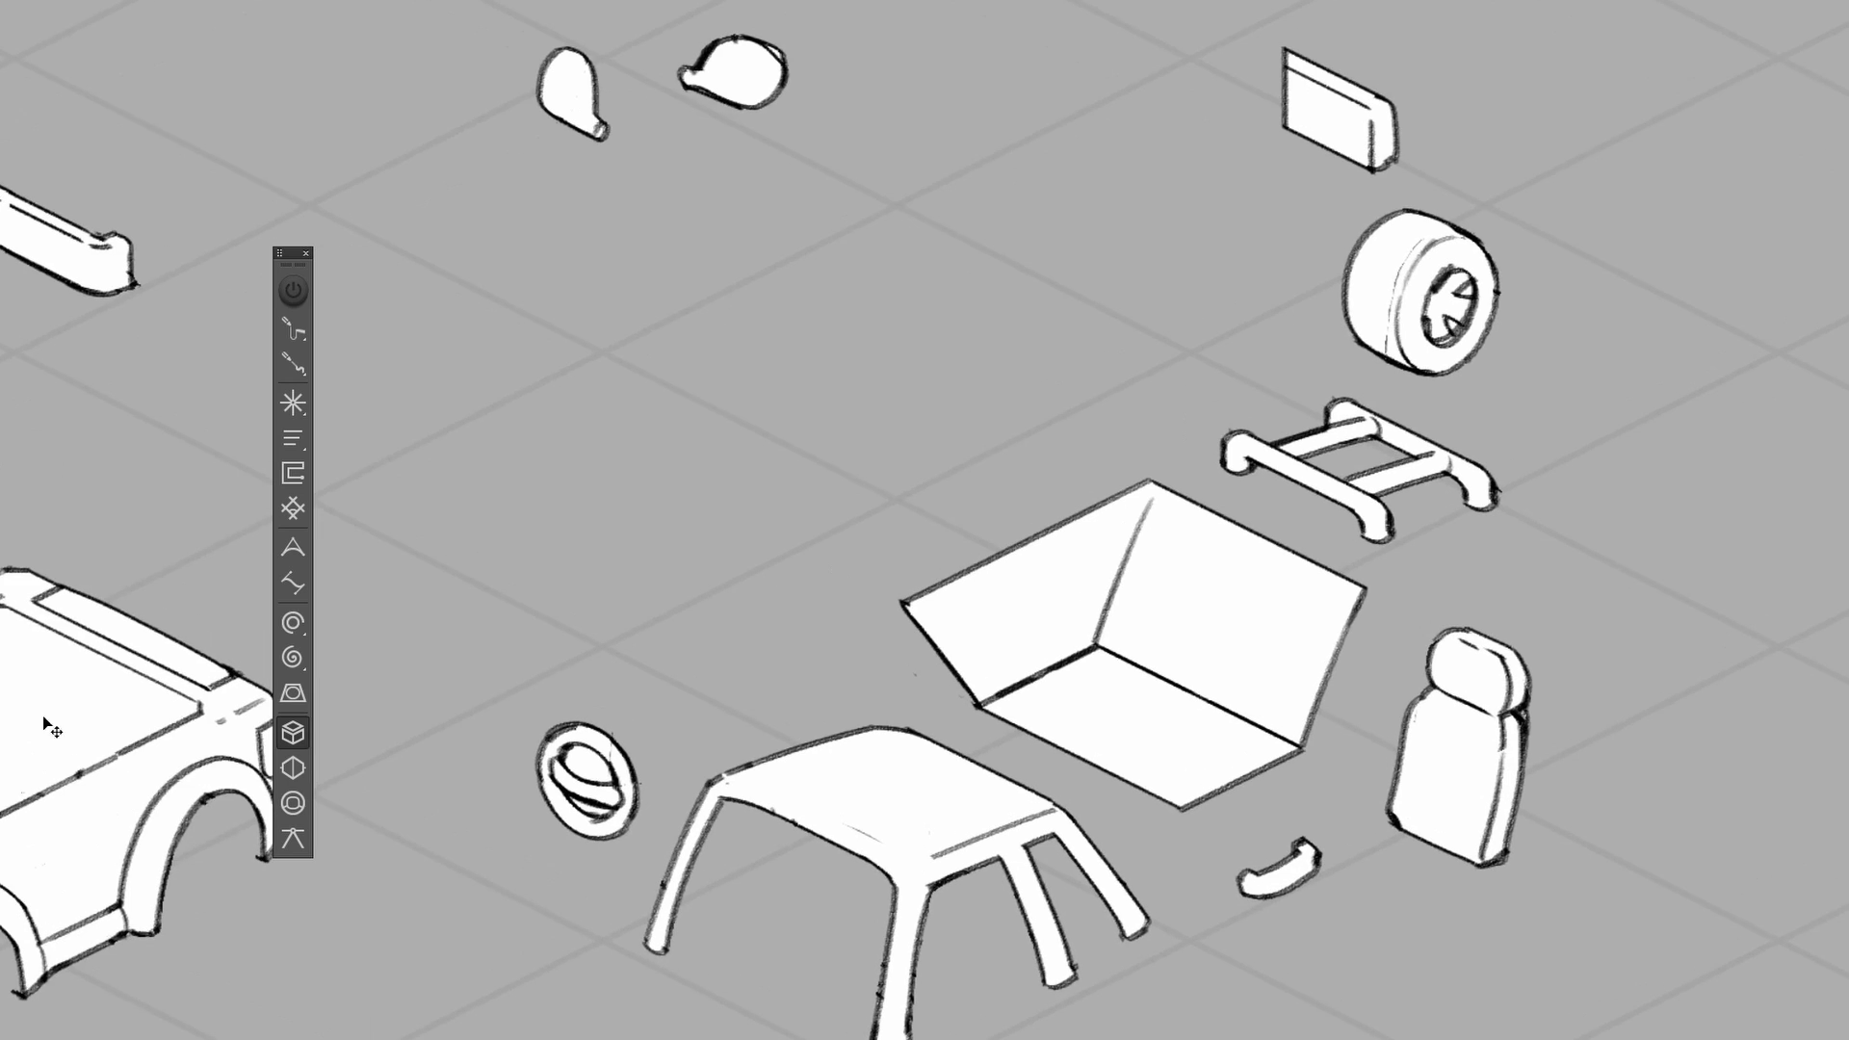
pyautogui.moveTo(261, 656); pyautogui.dragTo(1052, 228)
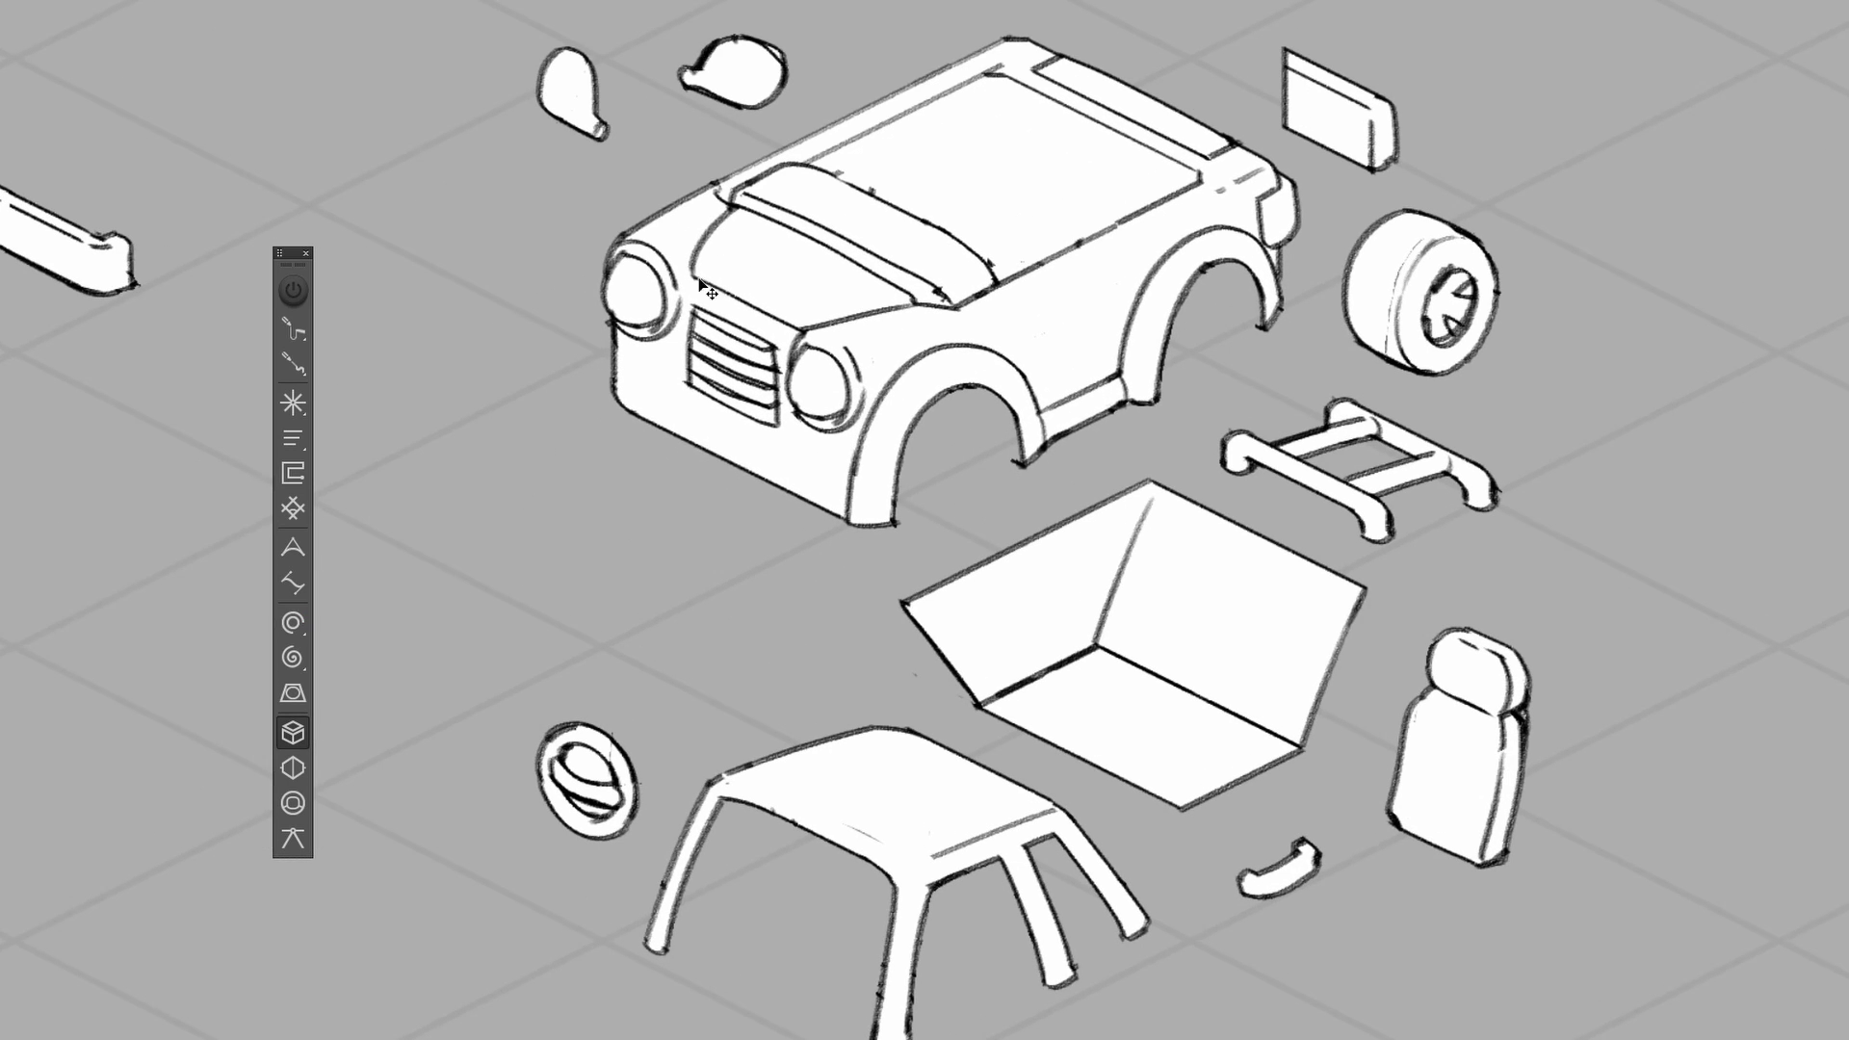
pyautogui.moveTo(69, 270); pyautogui.dragTo(833, 617)
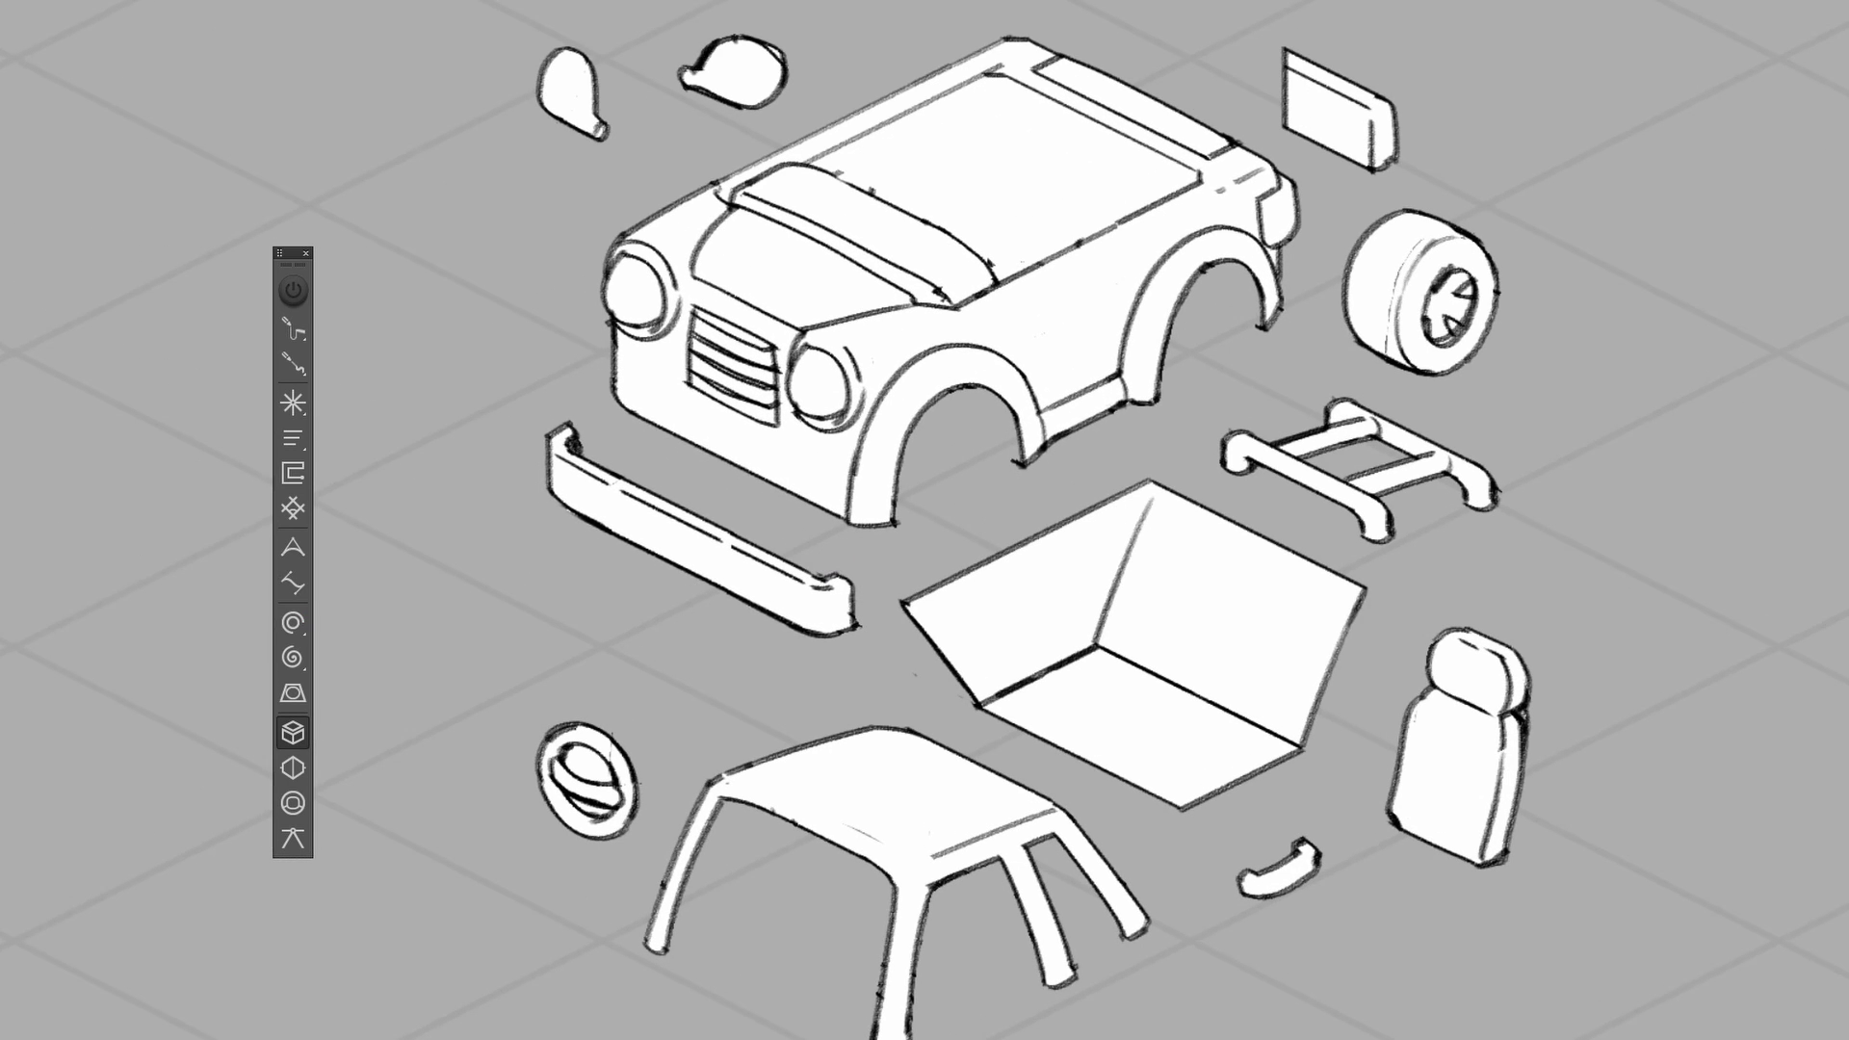
pyautogui.moveTo(337, 601); pyautogui.dragTo(746, 682)
pyautogui.scroll(-3, 1000, 576)
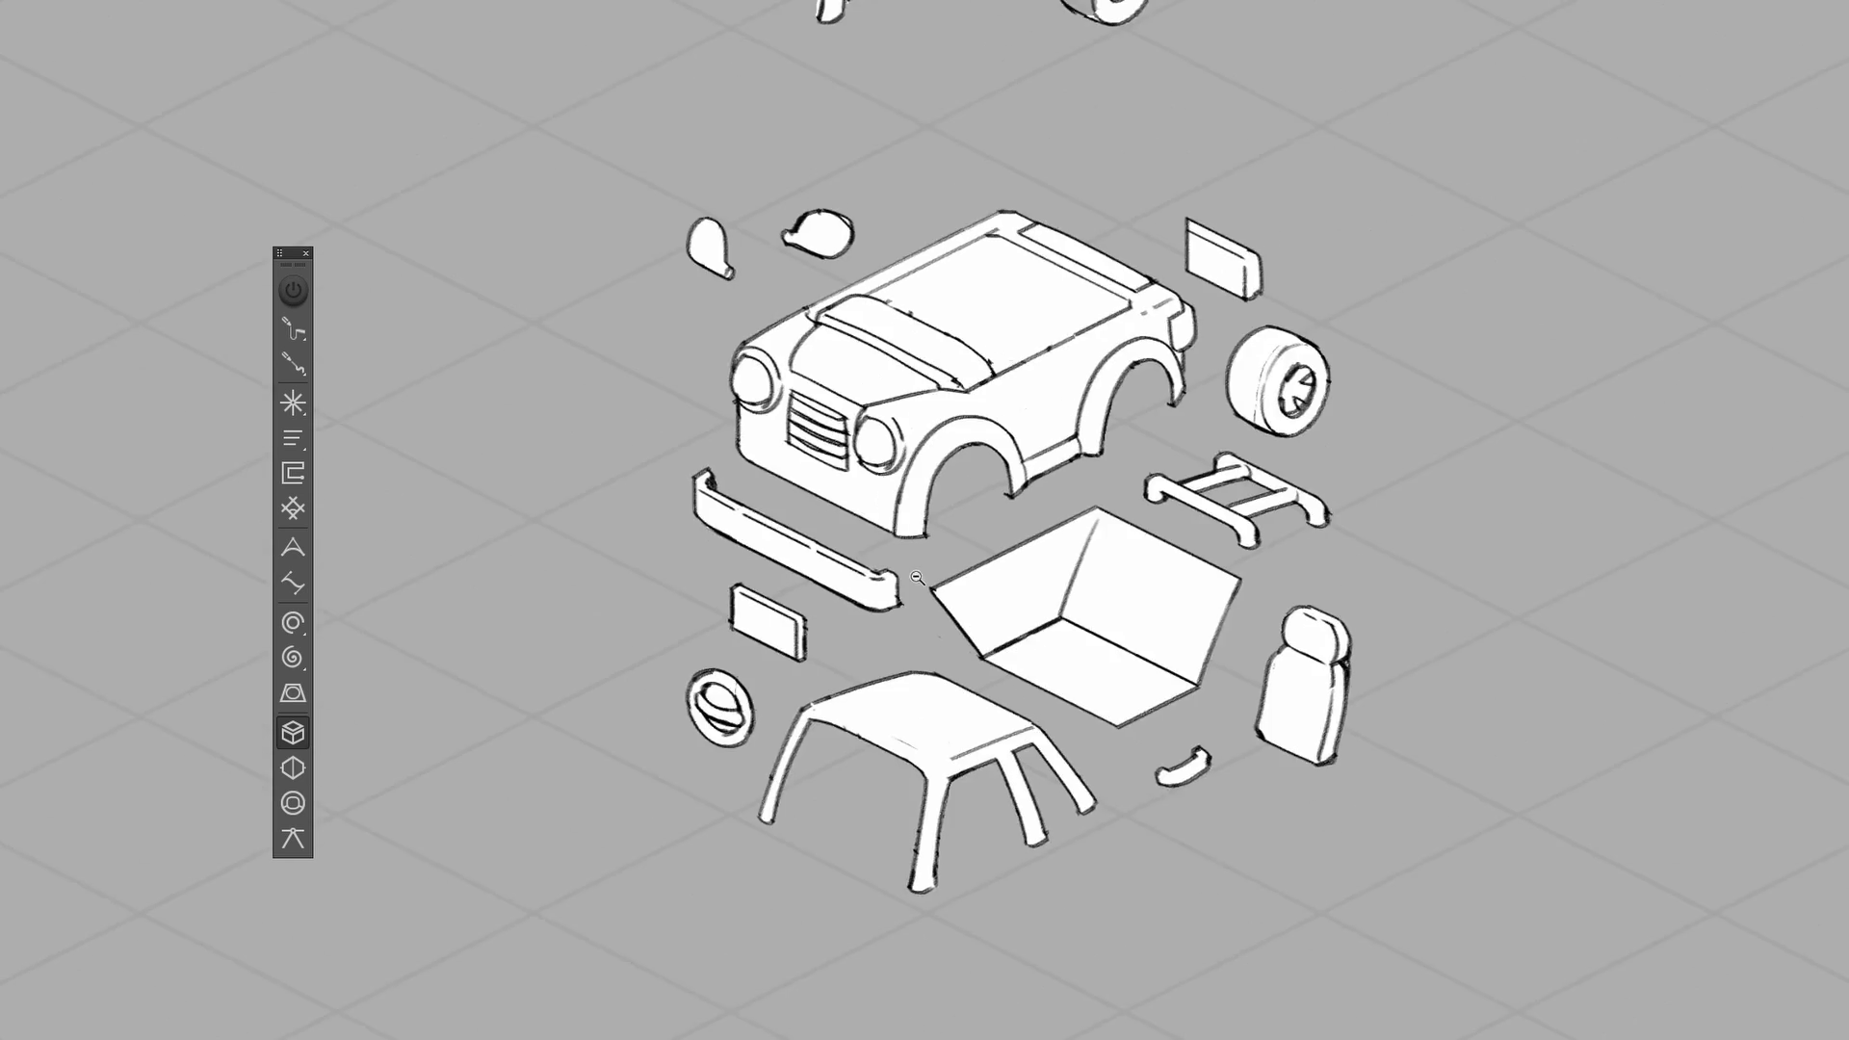
pyautogui.keyDown('ctrl'); pyautogui.moveTo(999, 576); pyautogui.dragTo(853, 549); pyautogui.keyUp('ctrl')
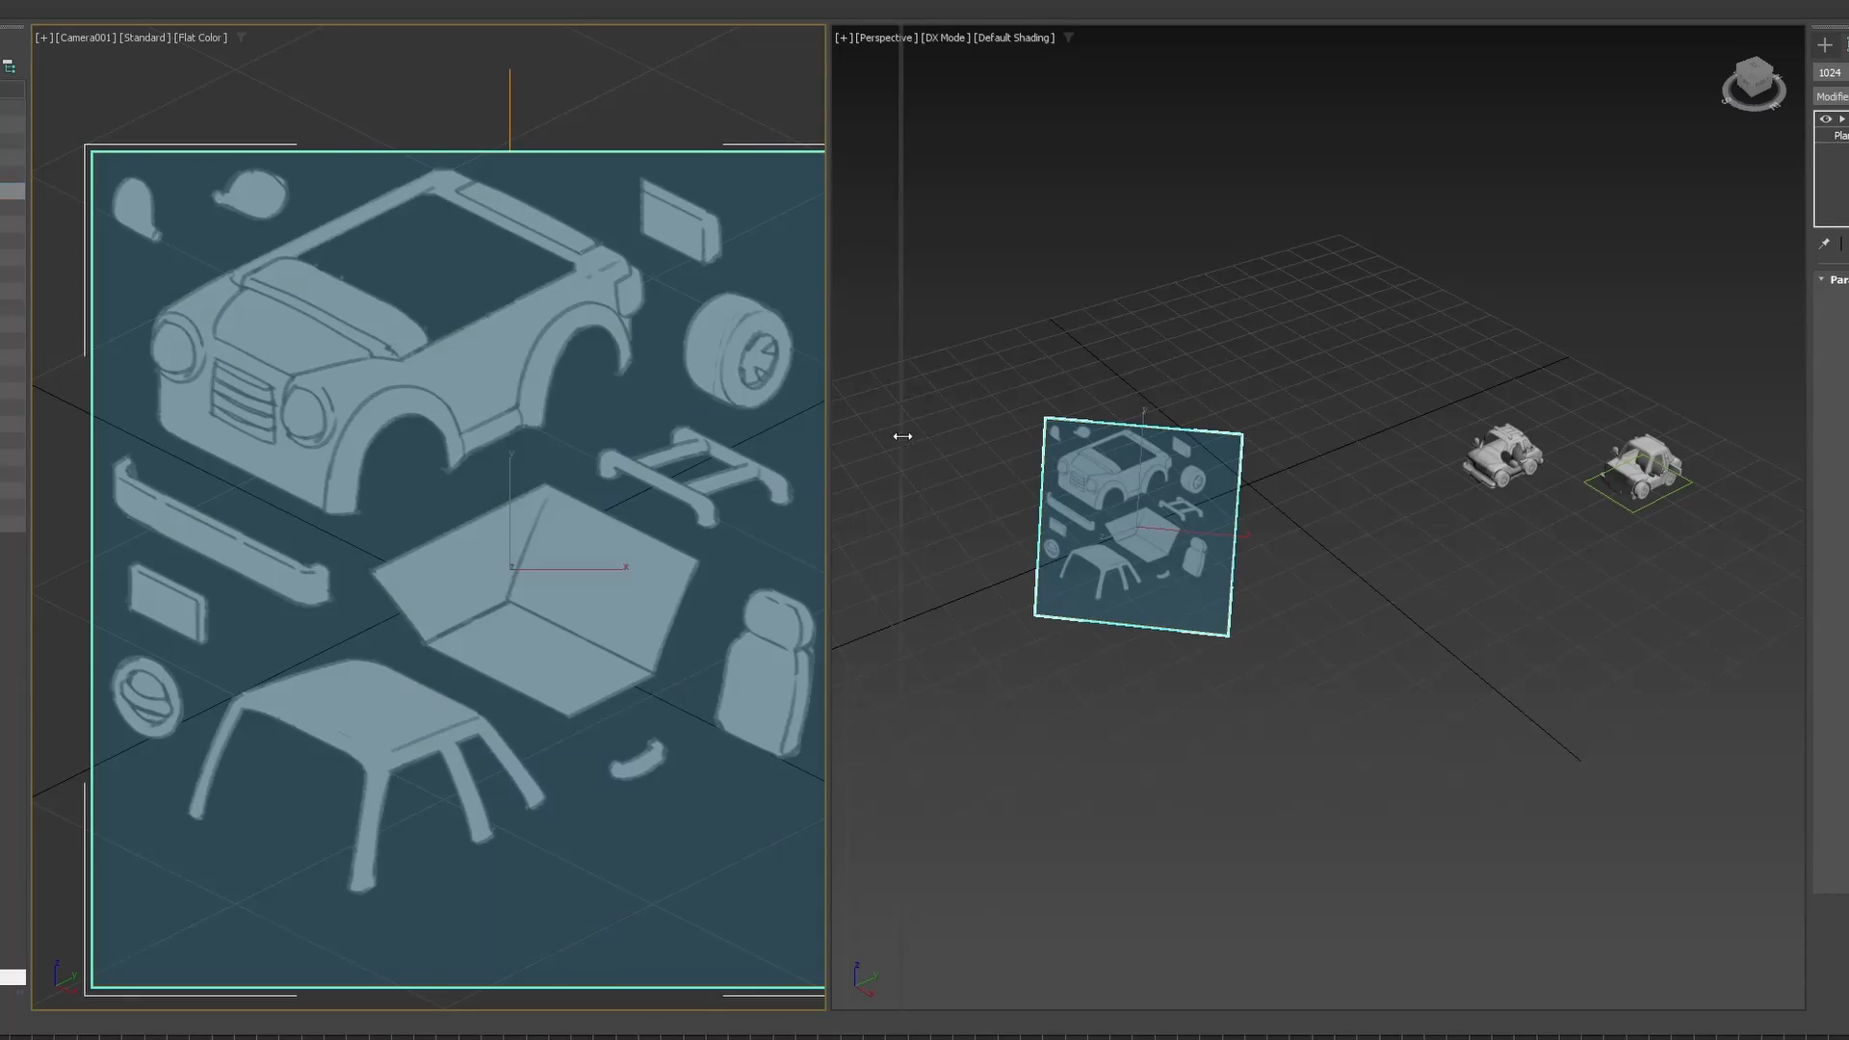
# Switch to 3ds Max, widen the camera viewport, frame the sketch sheet in it and deselect the sketch plane.
pyautogui.moveTo(900, 433); pyautogui.dragTo(1056, 462)
pyautogui.moveTo(867, 529); pyautogui.dragTo(798, 516, button='middle')
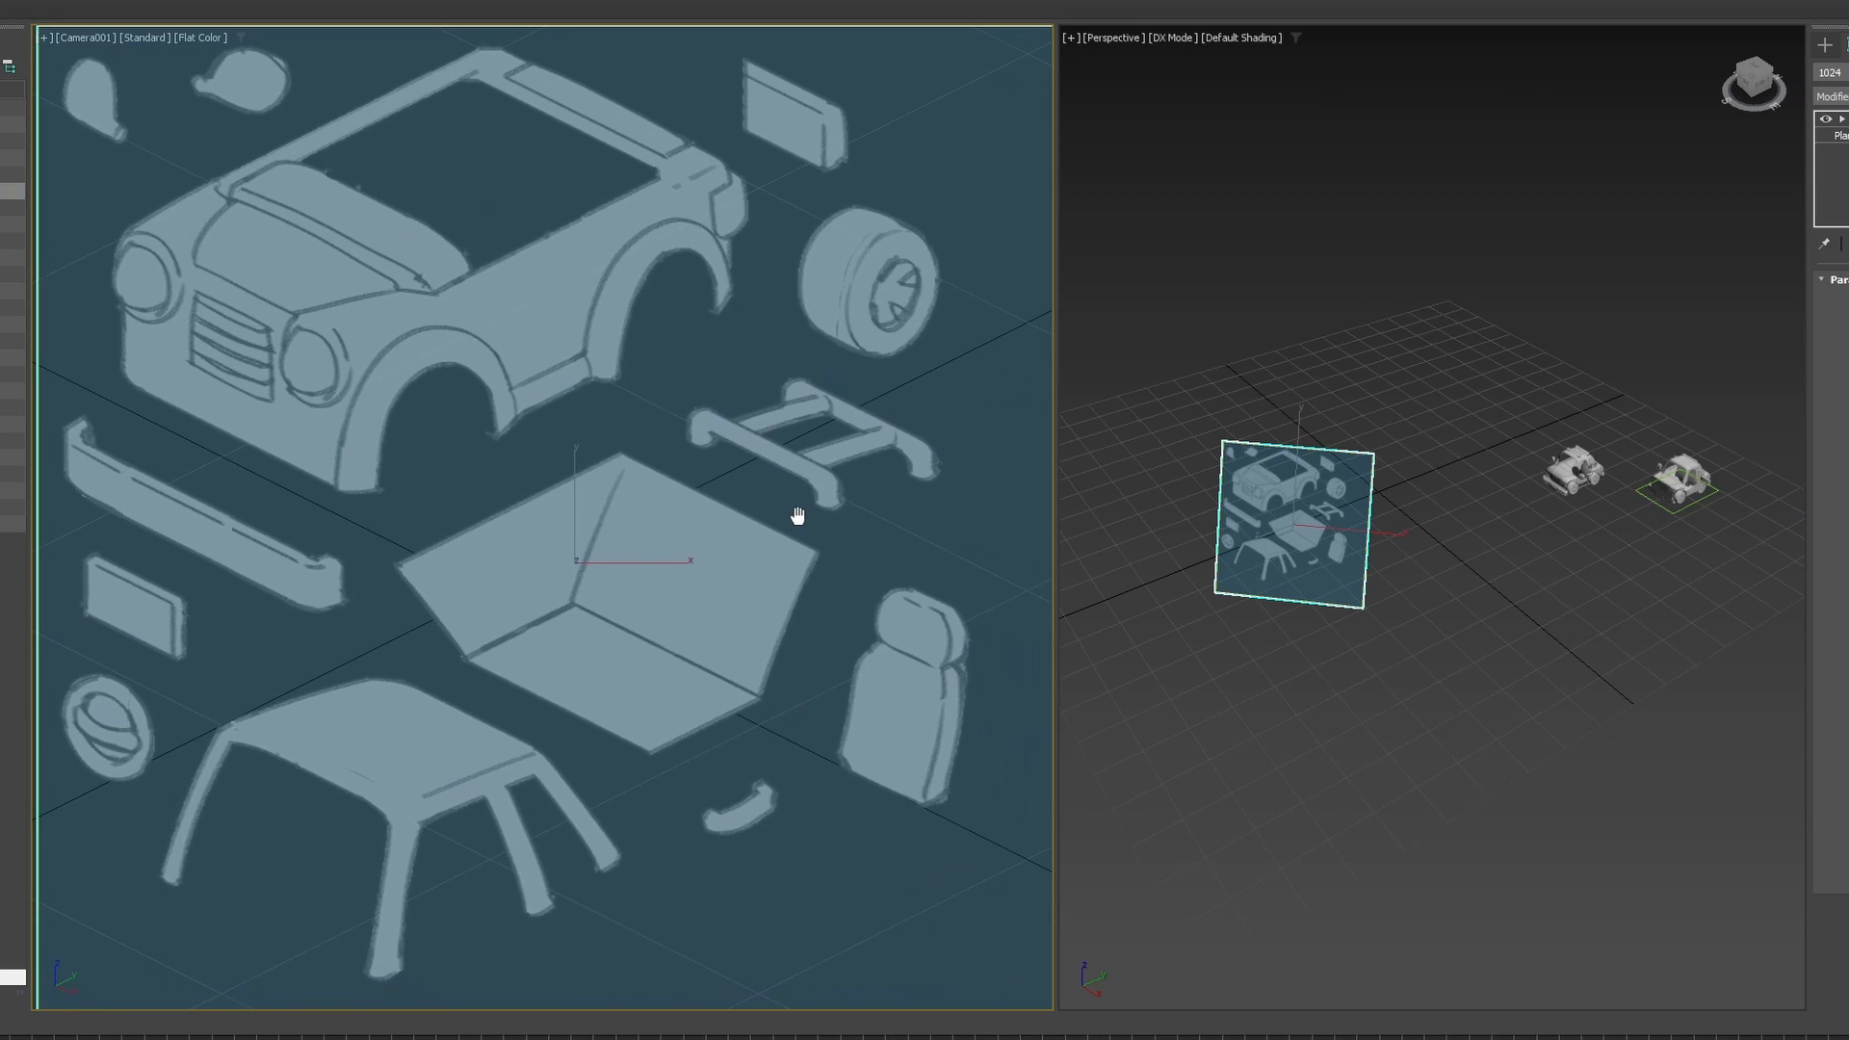
pyautogui.click(1350, 234)
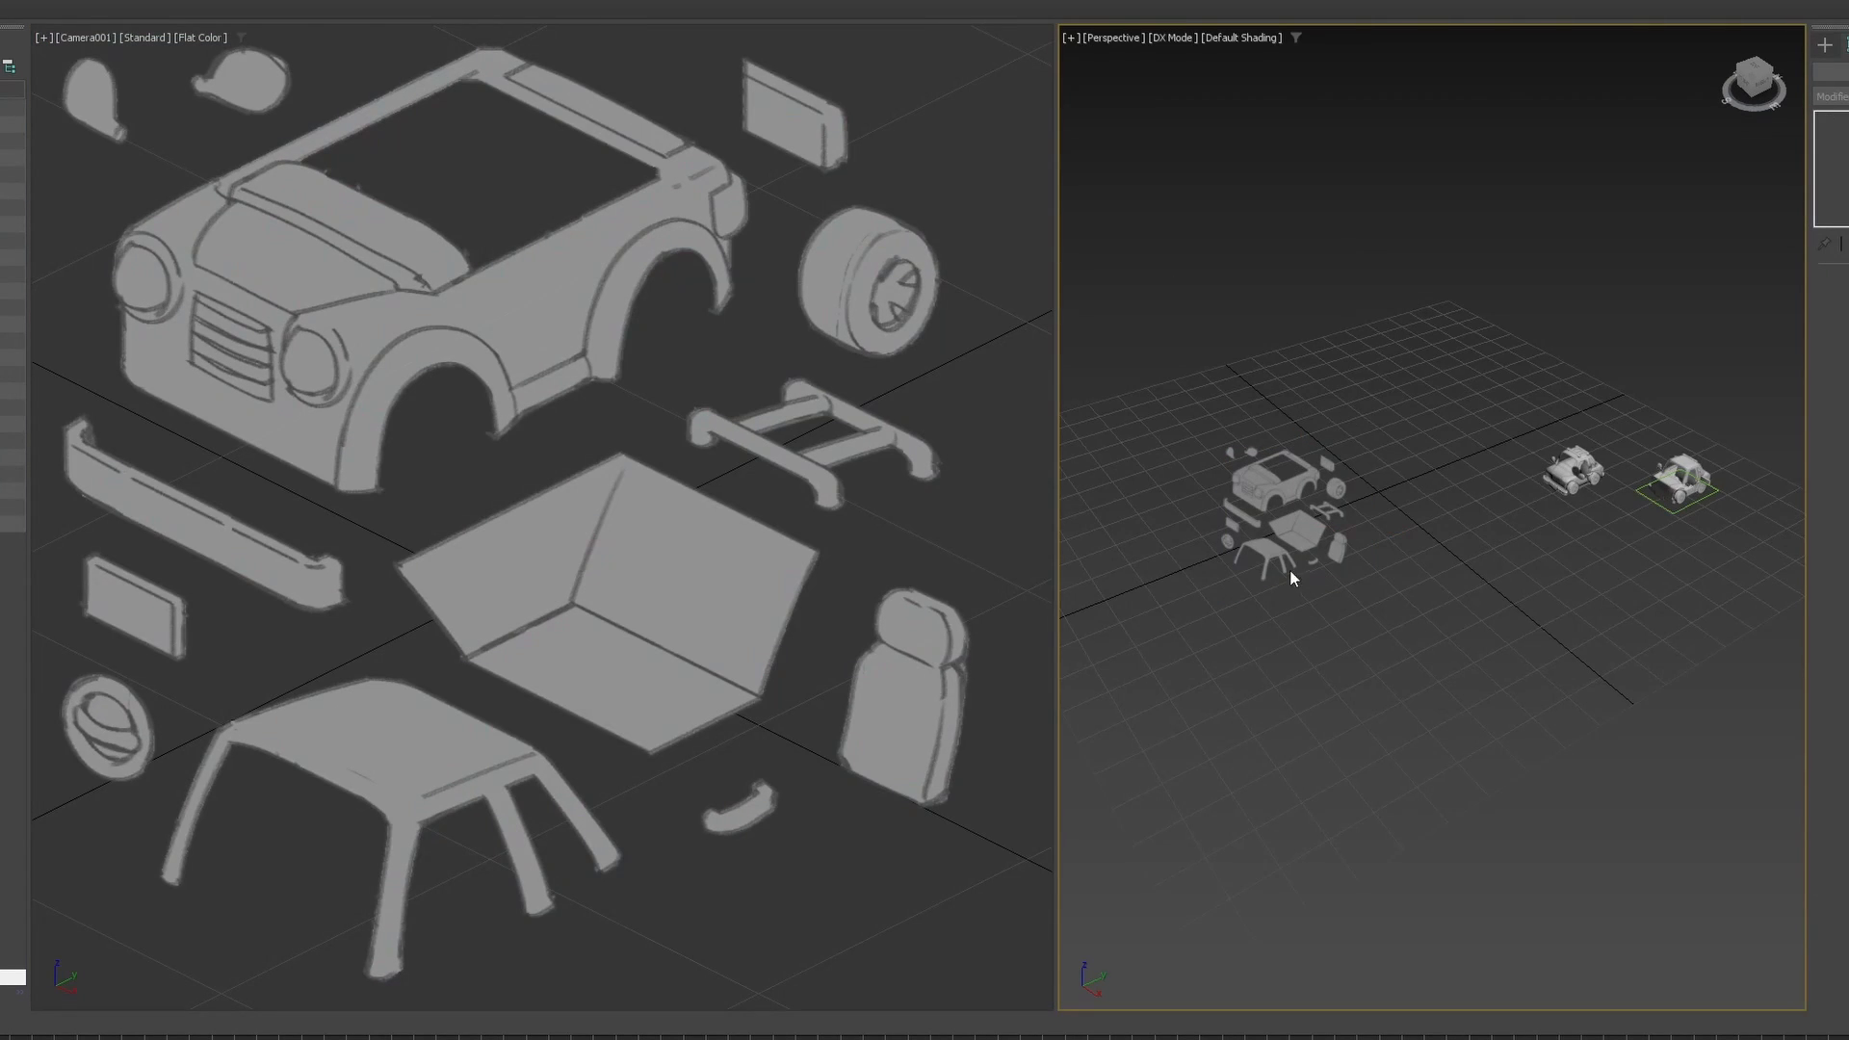
pyautogui.moveTo(1291, 569); pyautogui.dragTo(1362, 557, button='middle')
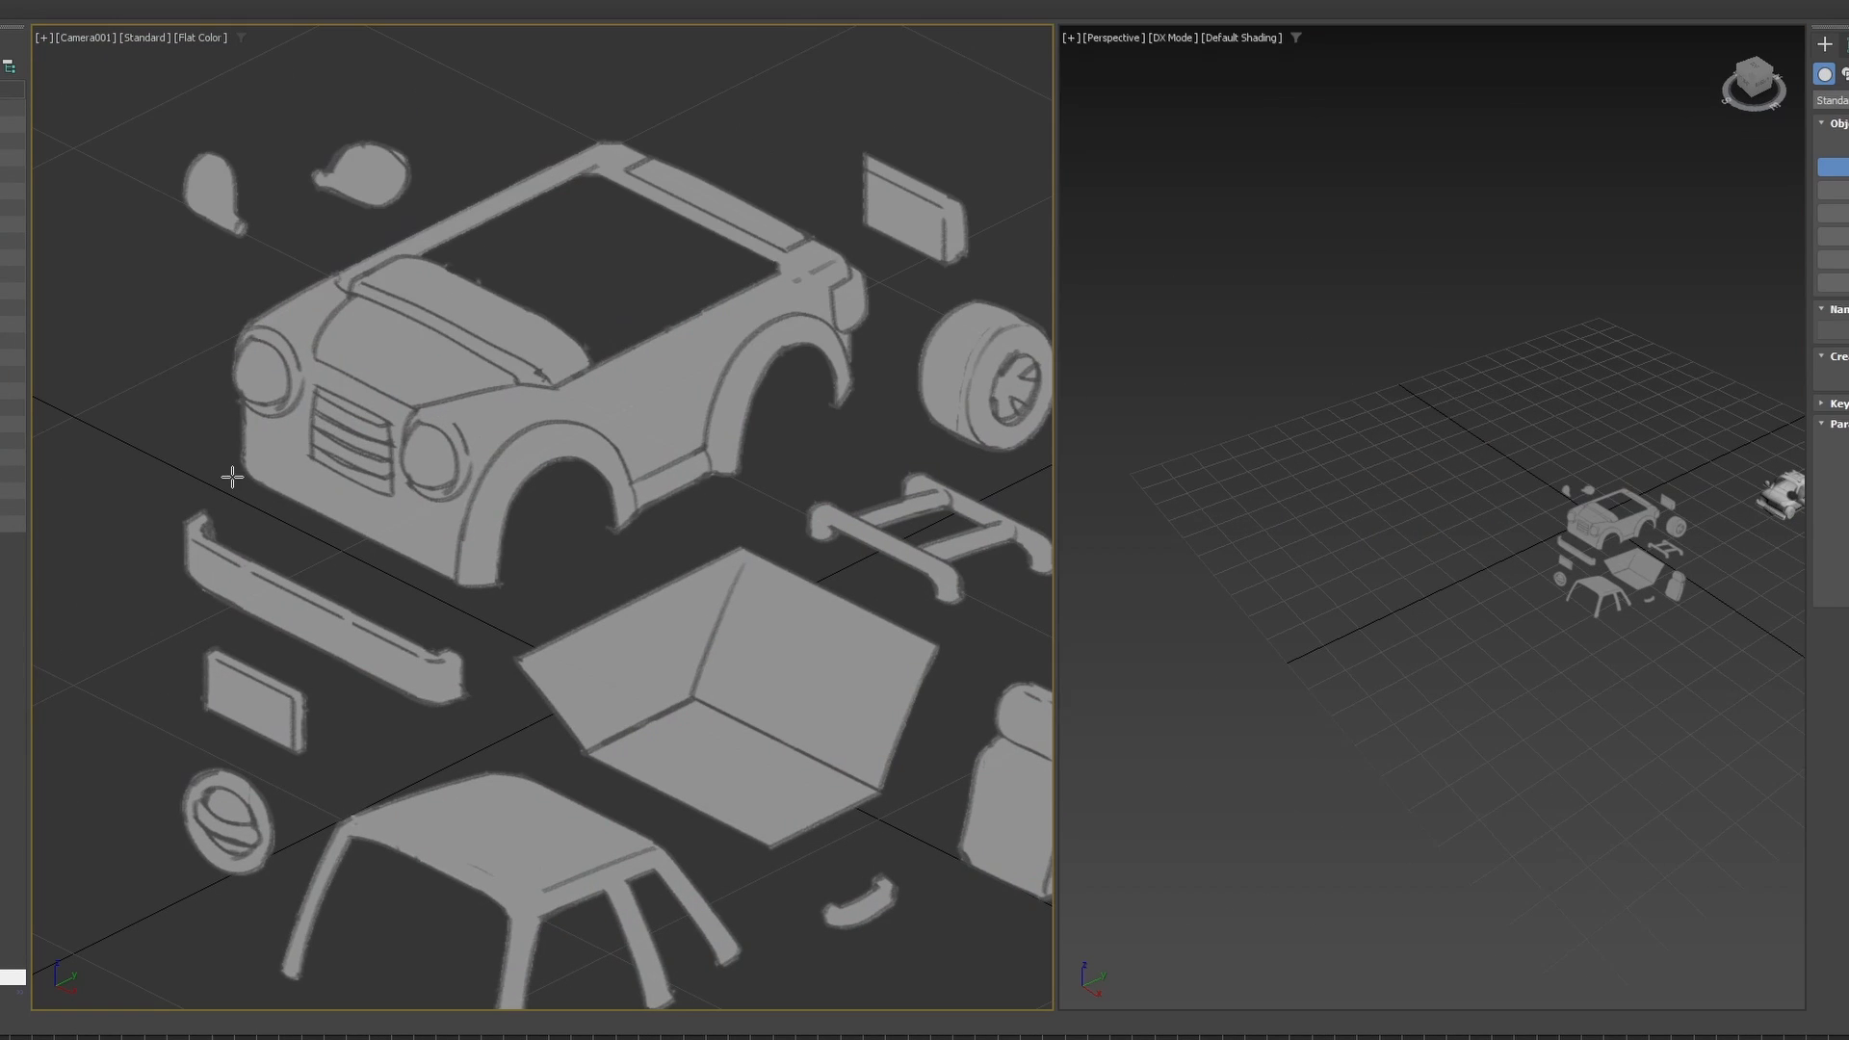
# Create a box enclosing the car body sketch in the camera view and display its edged faces.
pyautogui.moveTo(232, 477); pyautogui.dragTo(867, 414)
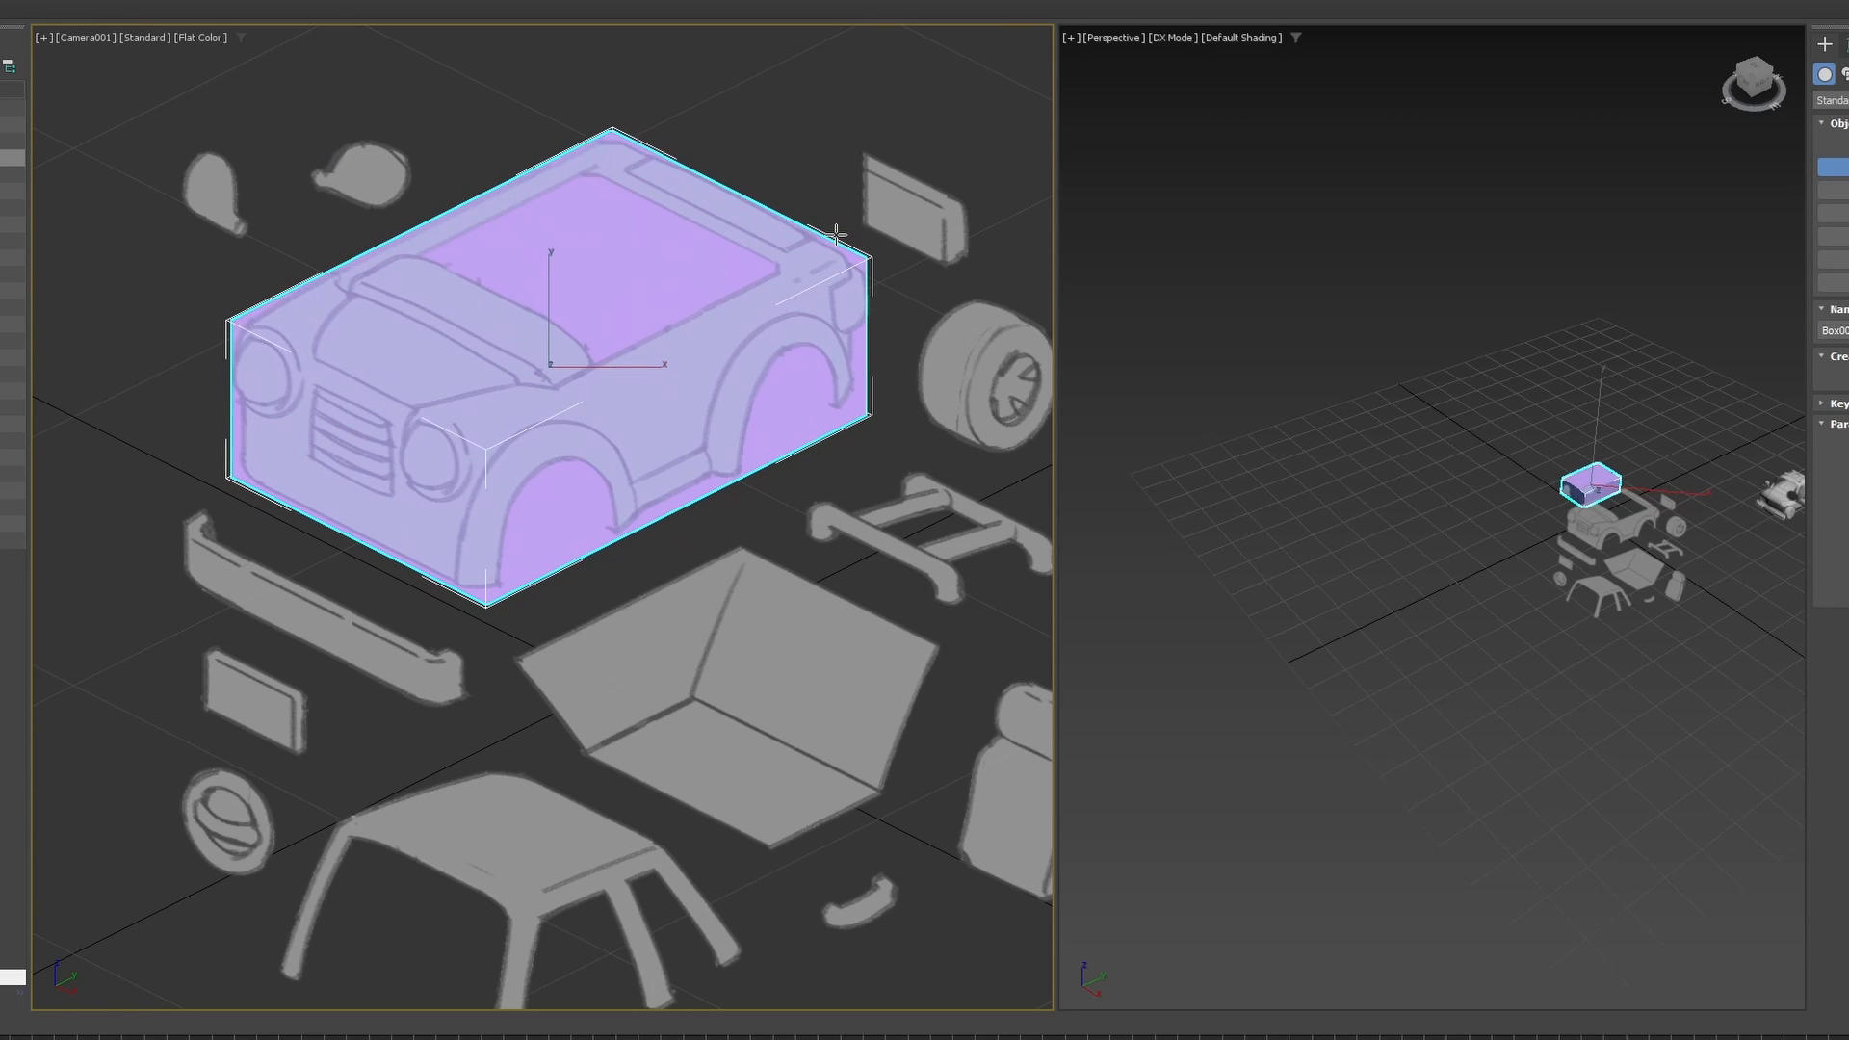
pyautogui.click(836, 234)
pyautogui.rightClick(838, 242)
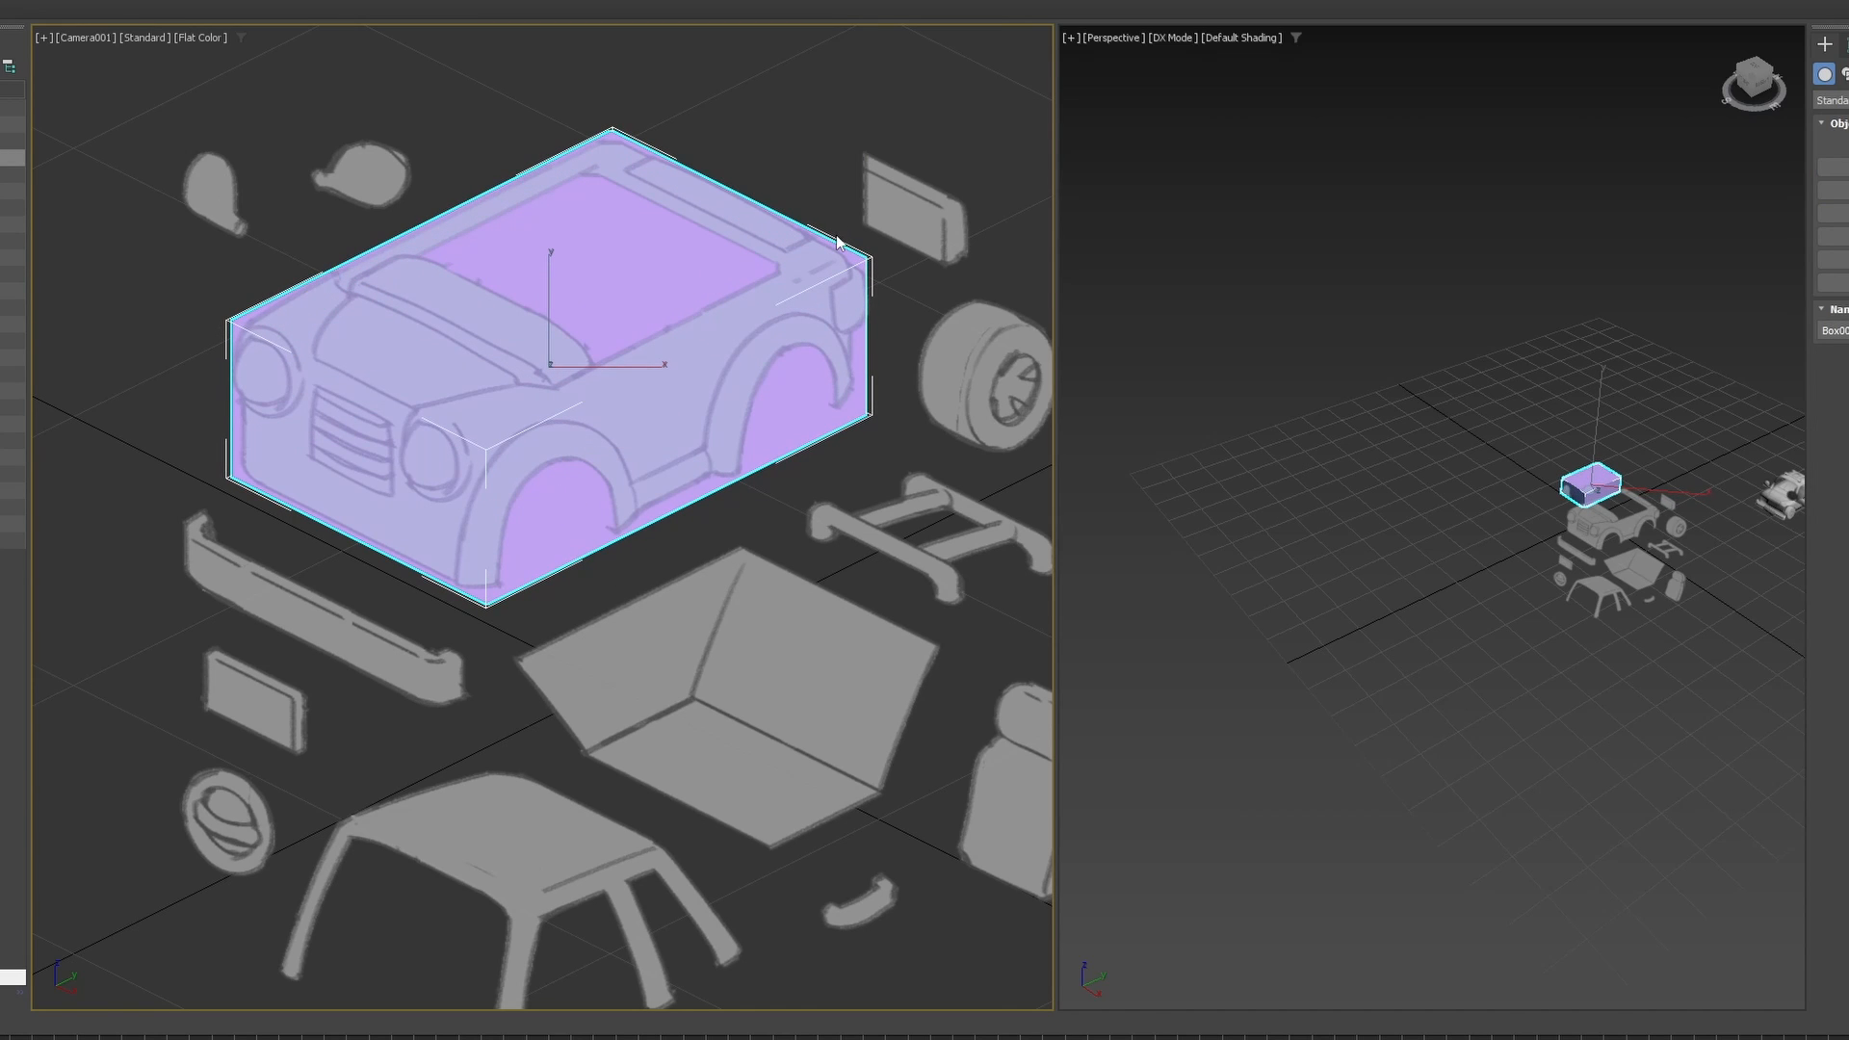
pyautogui.press('F4')
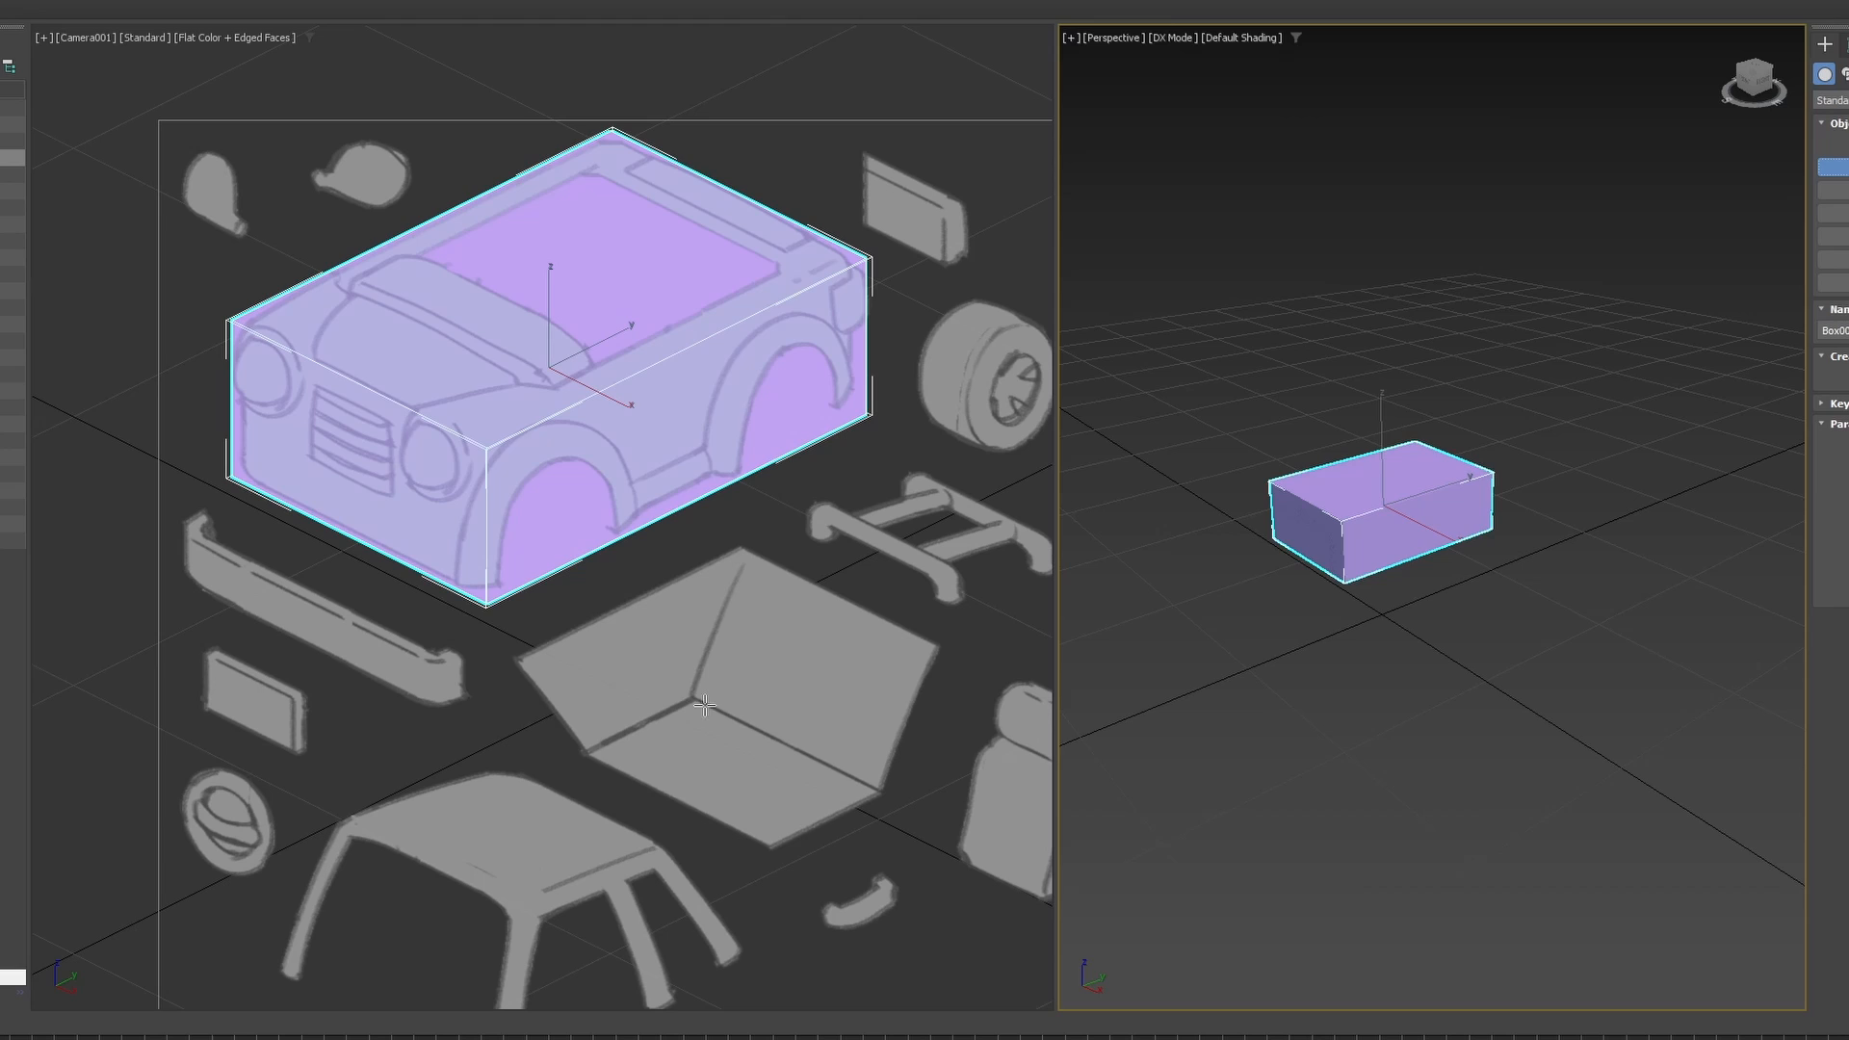
# Create a second box over the interior tub sketch and convert it to an Editable Poly.
pyautogui.moveTo(704, 706); pyautogui.dragTo(770, 852)
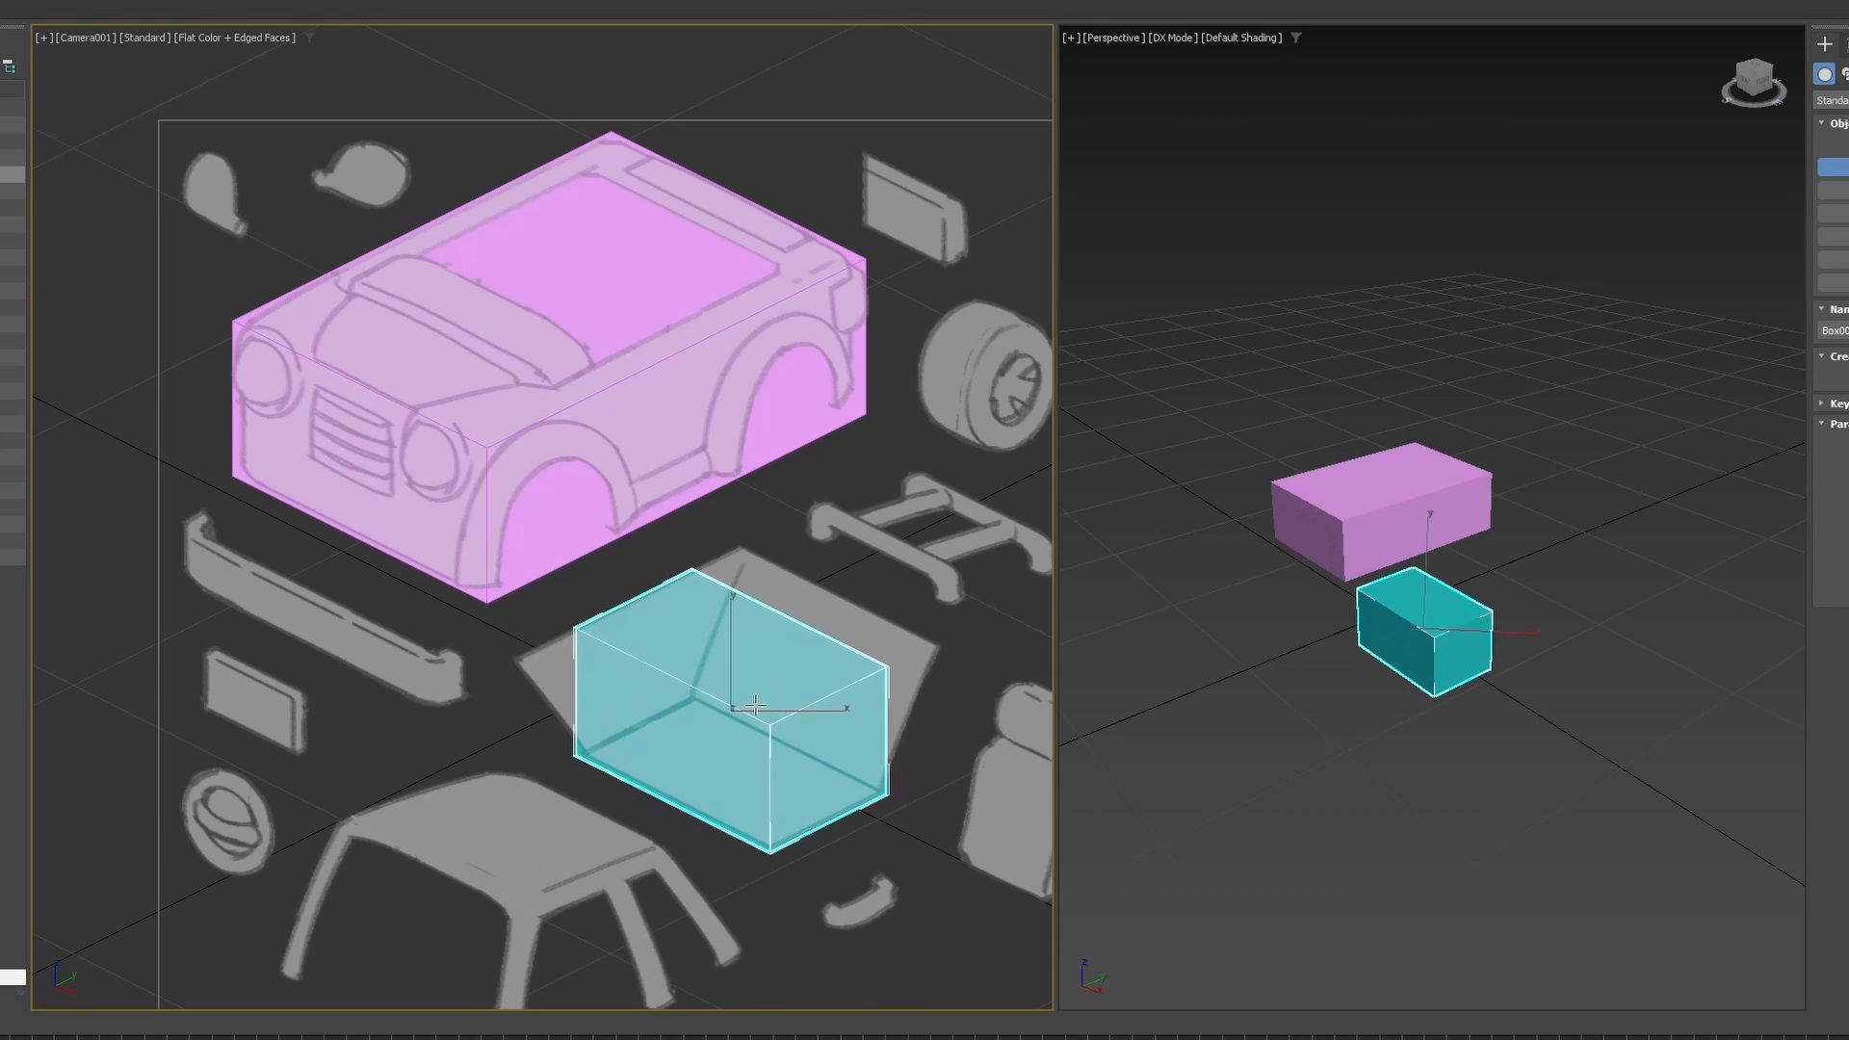
pyautogui.rightClick(755, 711)
pyautogui.rightClick(1444, 620)
pyautogui.rightClick(1445, 620)
pyautogui.moveTo(1522, 853)
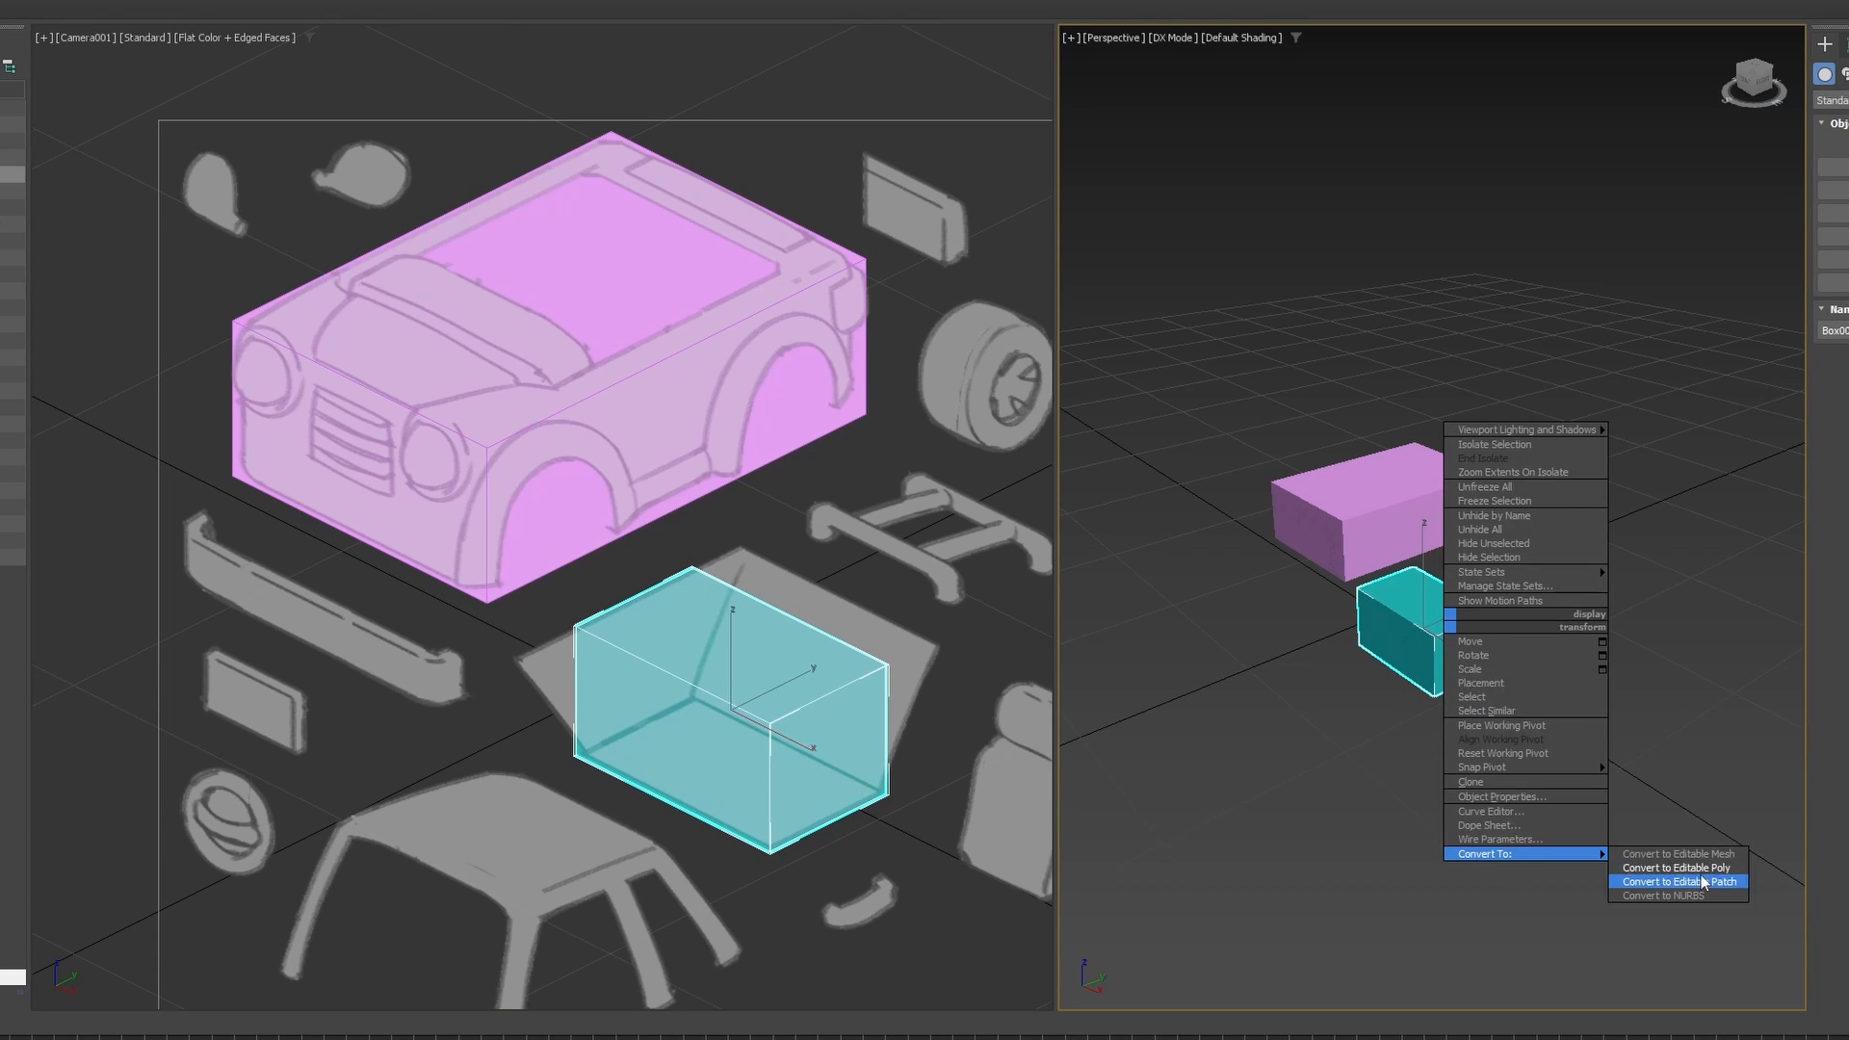
pyautogui.click(1637, 872)
# Move the tub box's two opposite upper edges outward along Y so its ends flare to match the sketch.
pyautogui.scroll(5, 1481, 589)
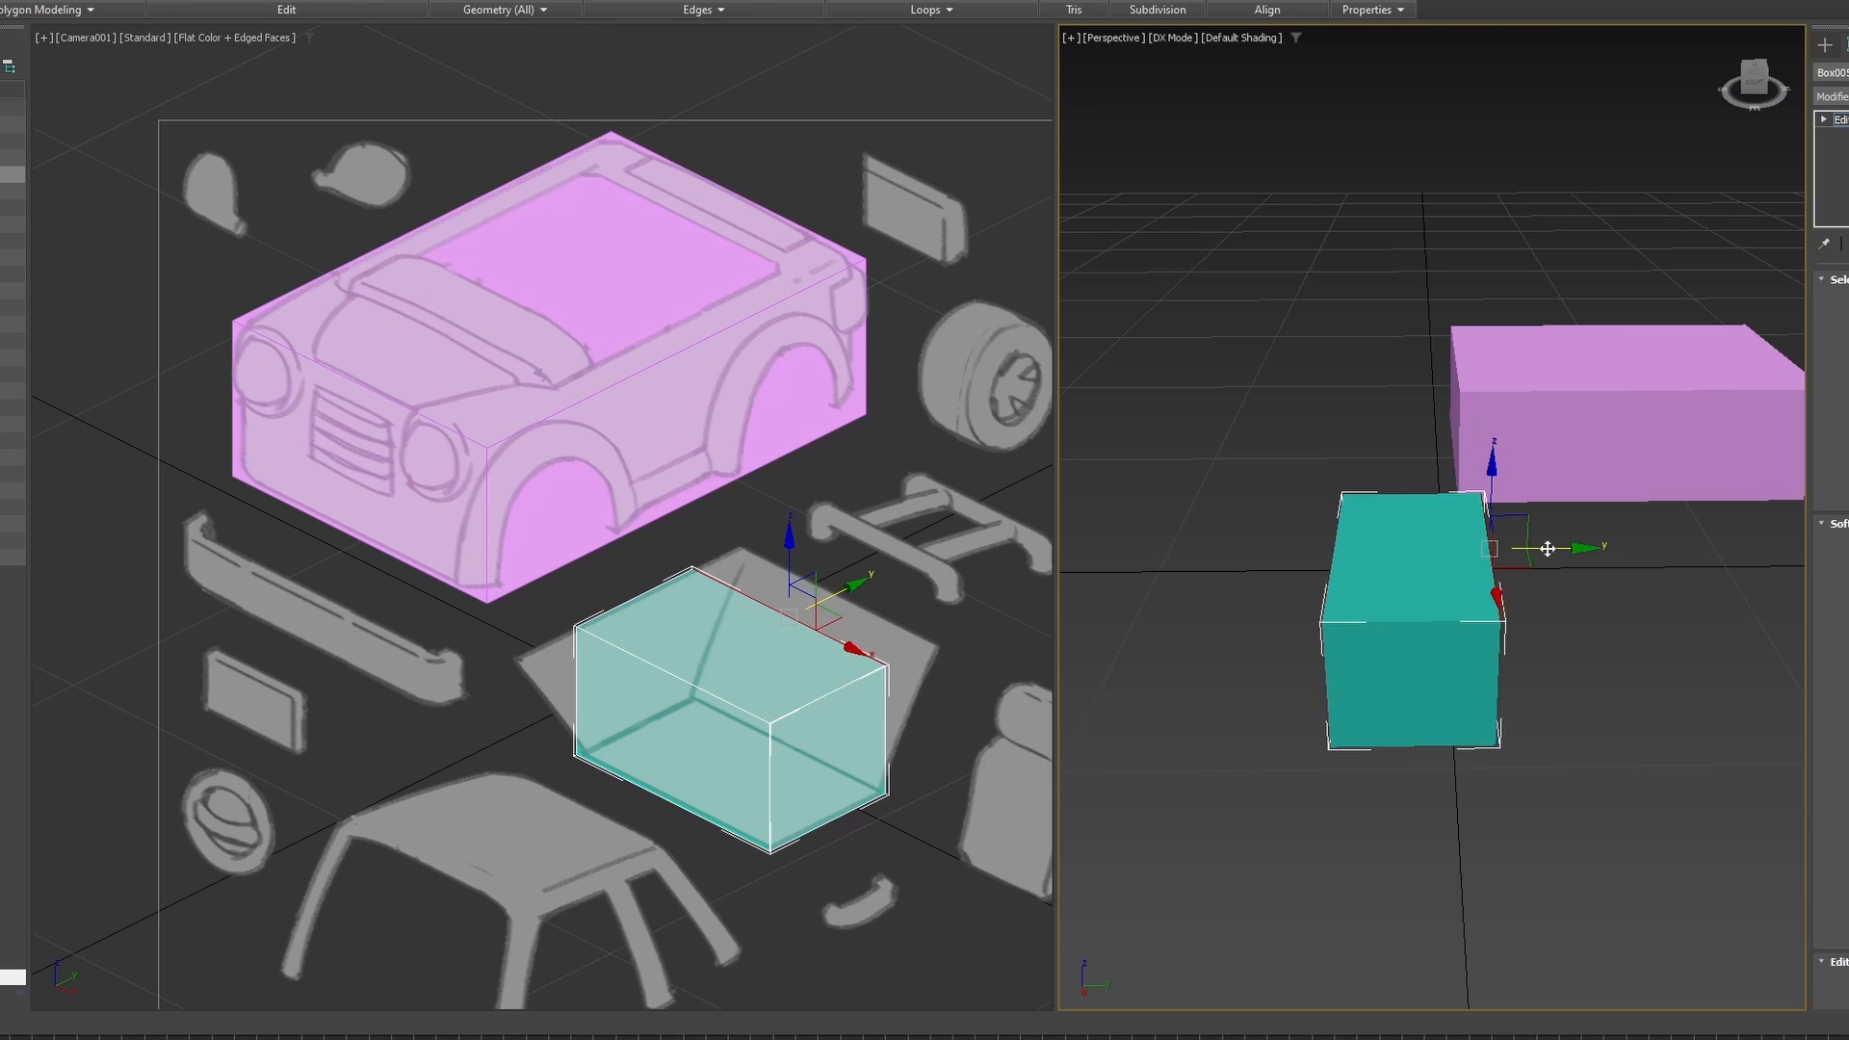
pyautogui.moveTo(1548, 548); pyautogui.dragTo(1605, 548)
pyautogui.click(1331, 556)
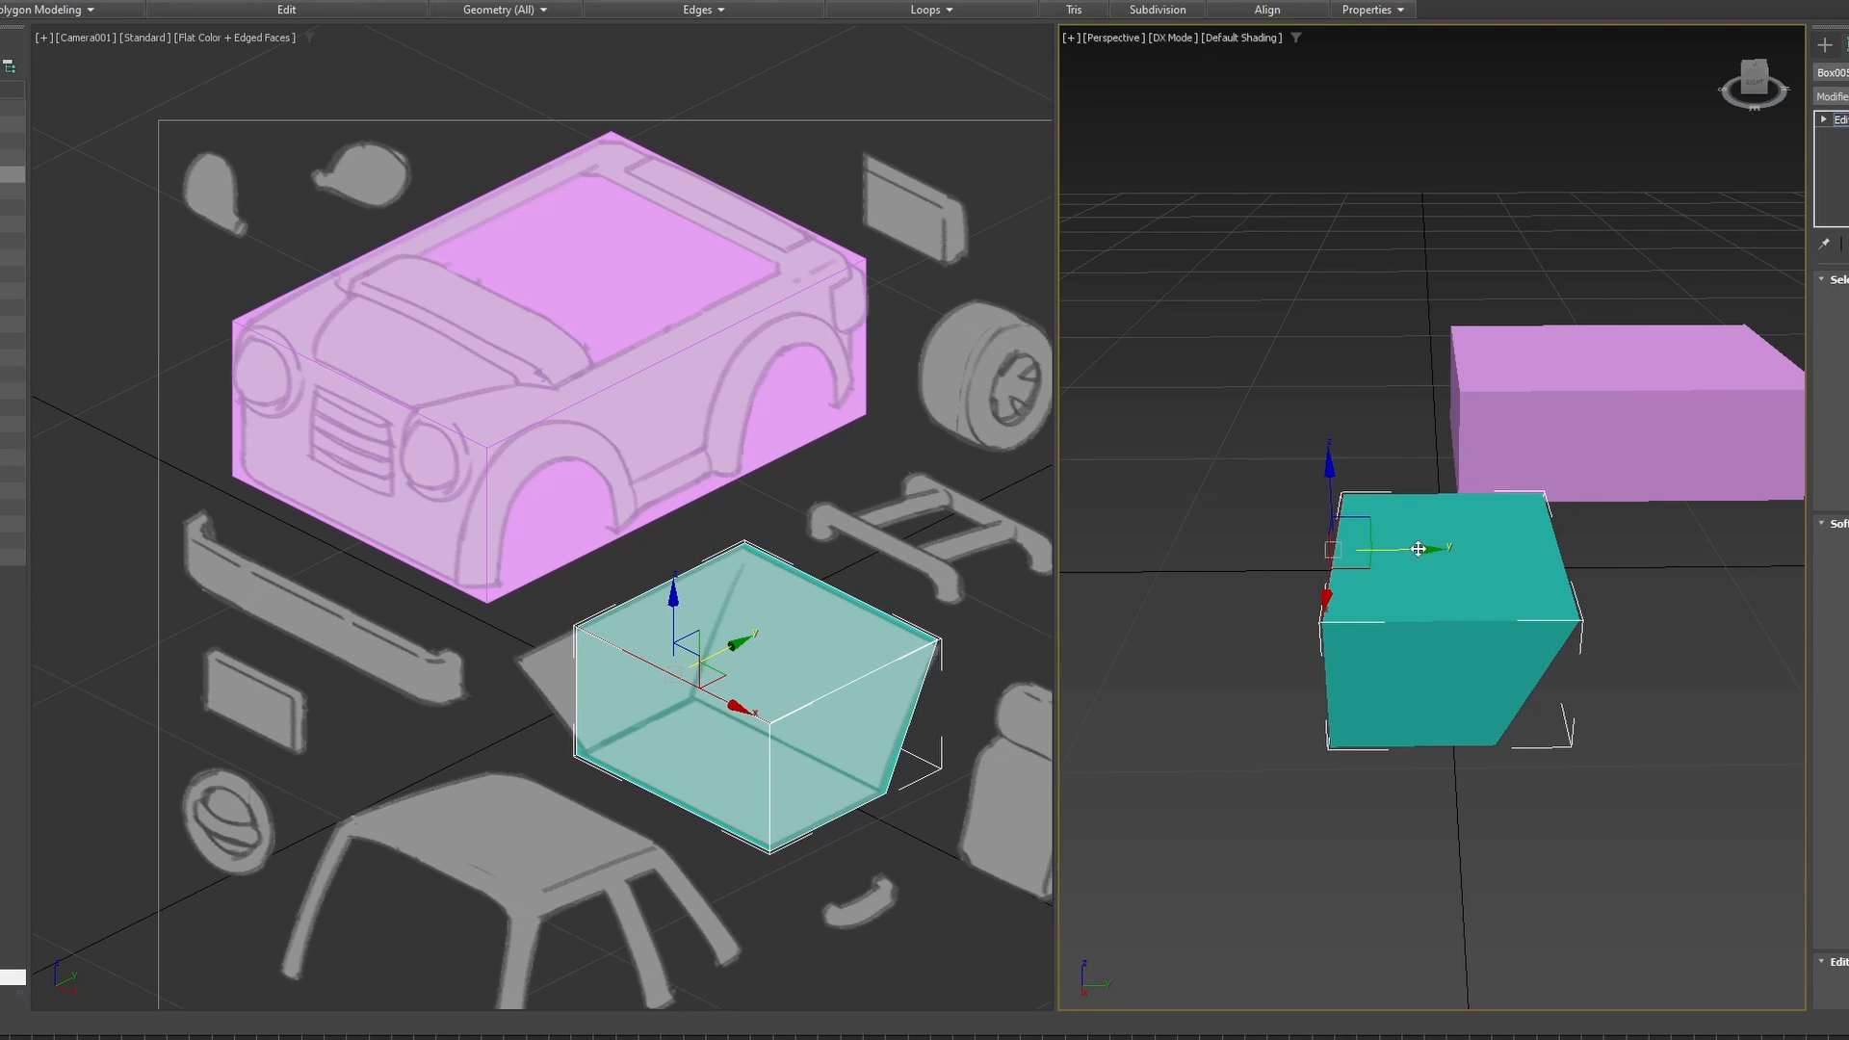
pyautogui.moveTo(1419, 549); pyautogui.dragTo(1325, 551)
pyautogui.keyDown('alt'); pyautogui.moveTo(1506, 795); pyautogui.dragTo(1589, 792, button='middle'); pyautogui.keyUp('alt')
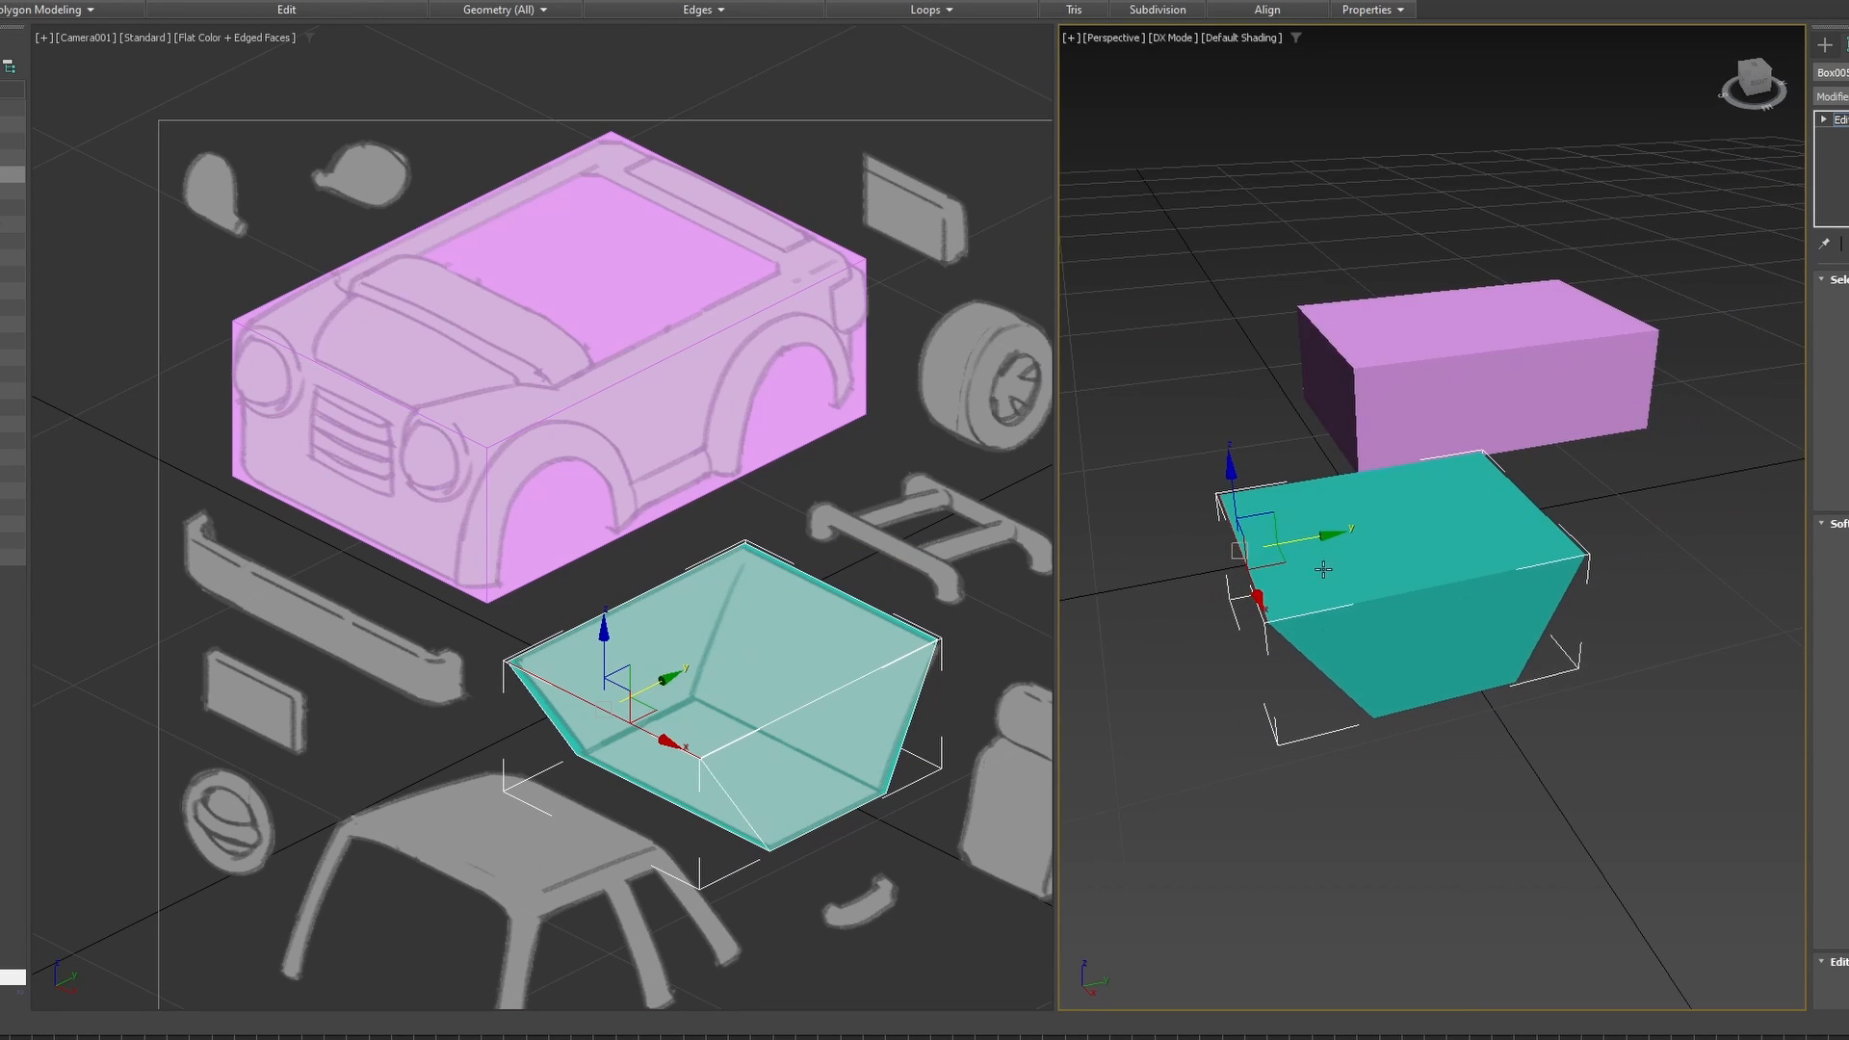
# Create a long thin box enclosing the front bumper sketch in the camera view.
pyautogui.middleClick(805, 418)
pyautogui.moveTo(805, 418); pyautogui.dragTo(718, 441, button='middle')
pyautogui.moveTo(280, 605); pyautogui.dragTo(364, 593, button='middle')
pyautogui.click(1824, 44)
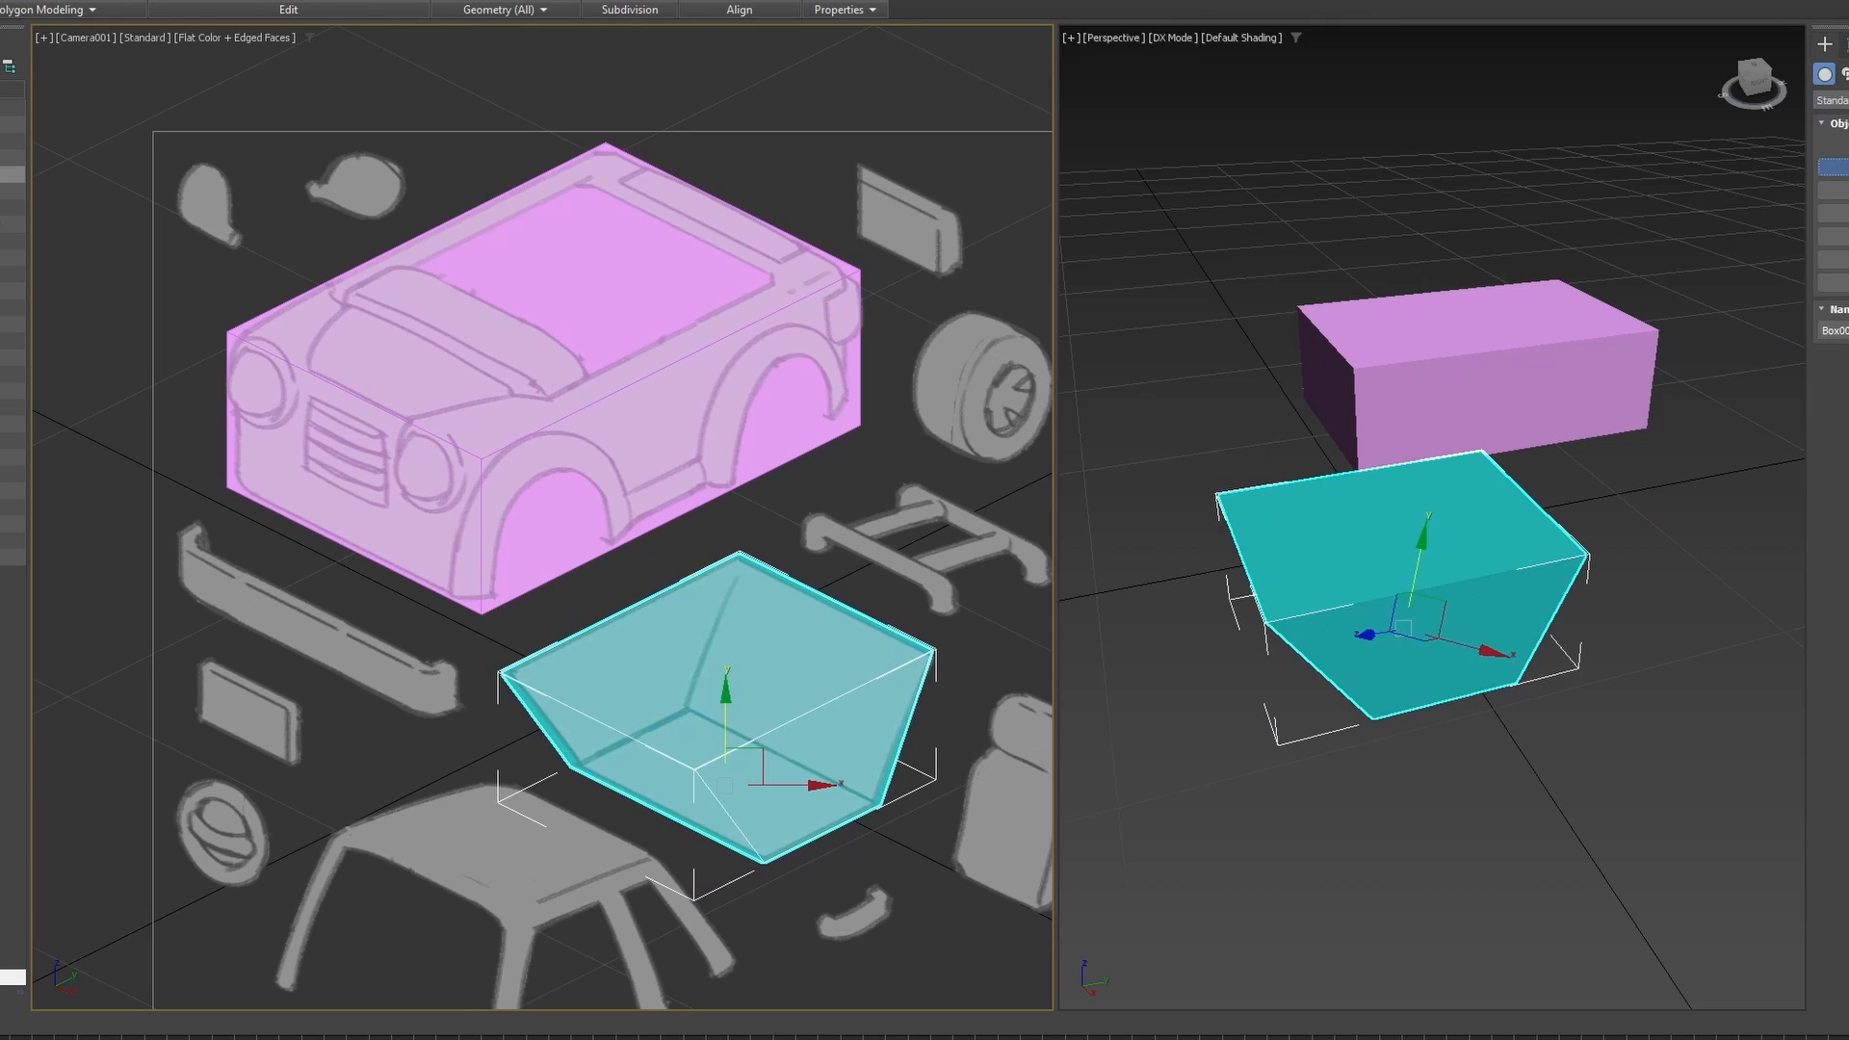
pyautogui.click(1833, 167)
pyautogui.moveTo(169, 584); pyautogui.dragTo(458, 706)
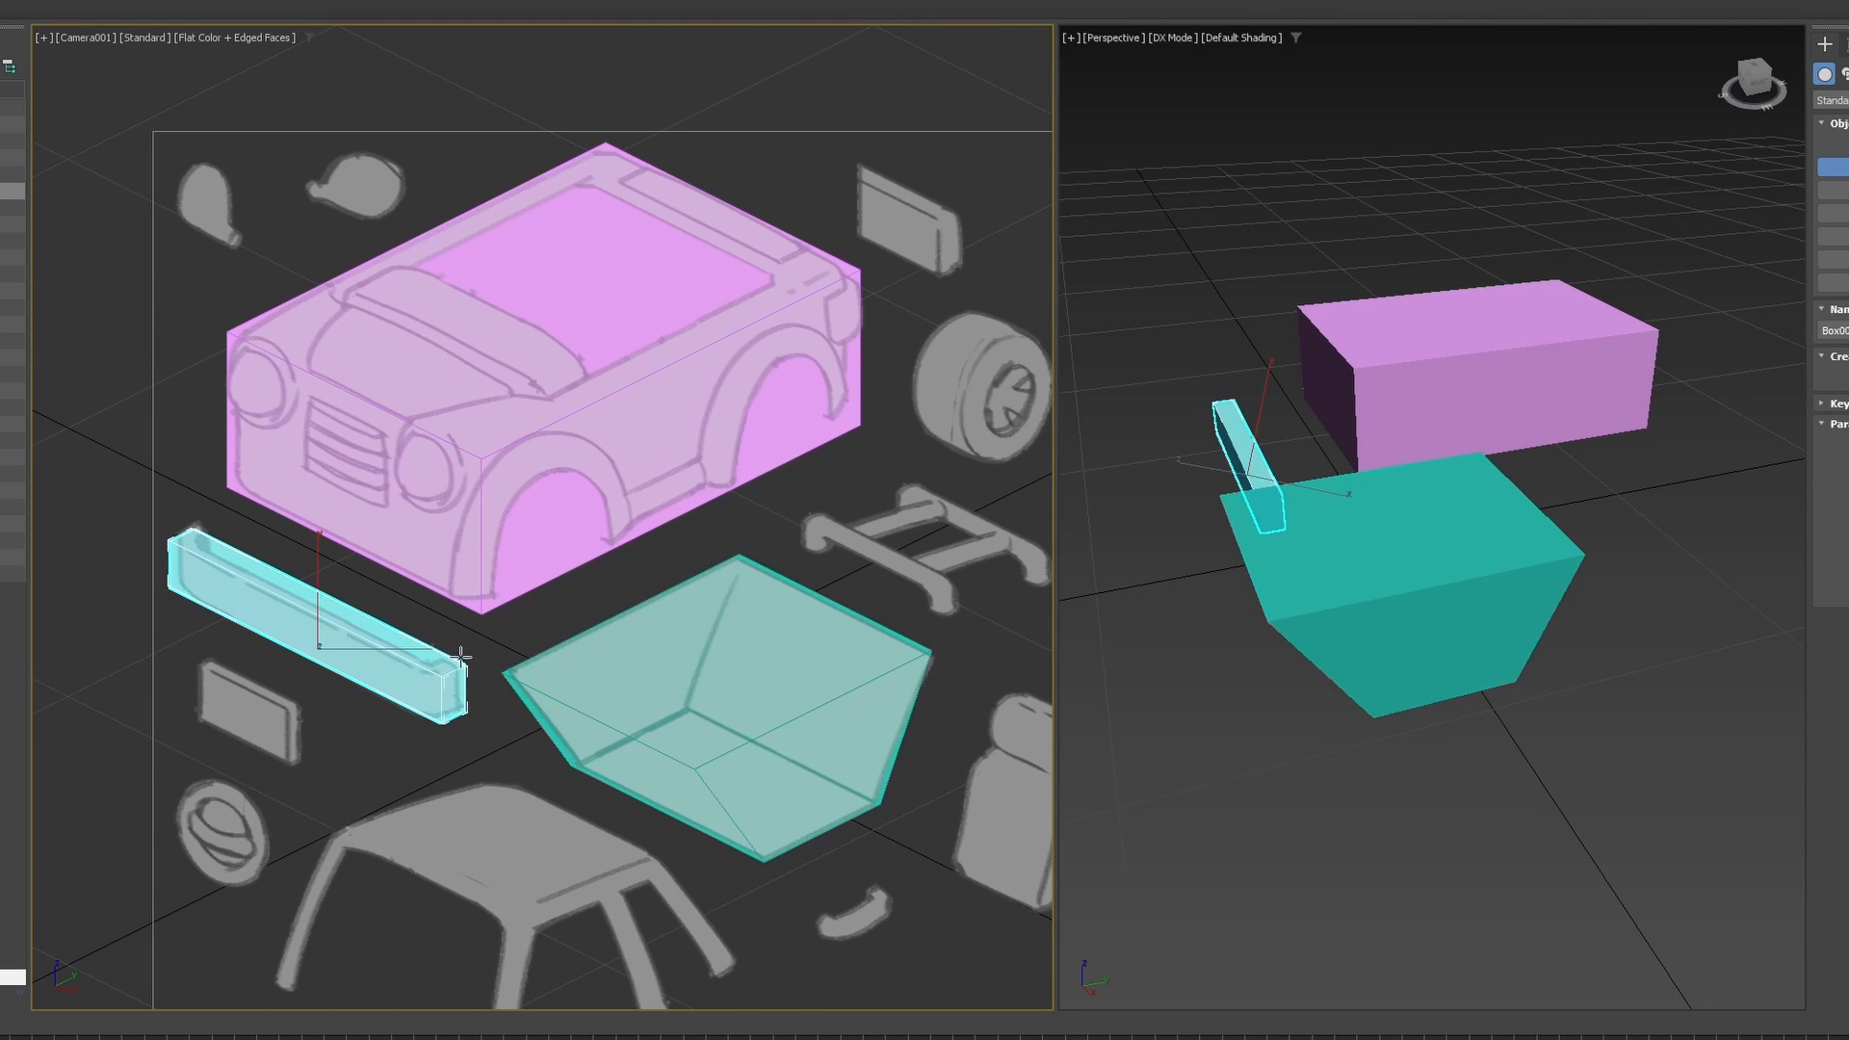
pyautogui.click(457, 661)
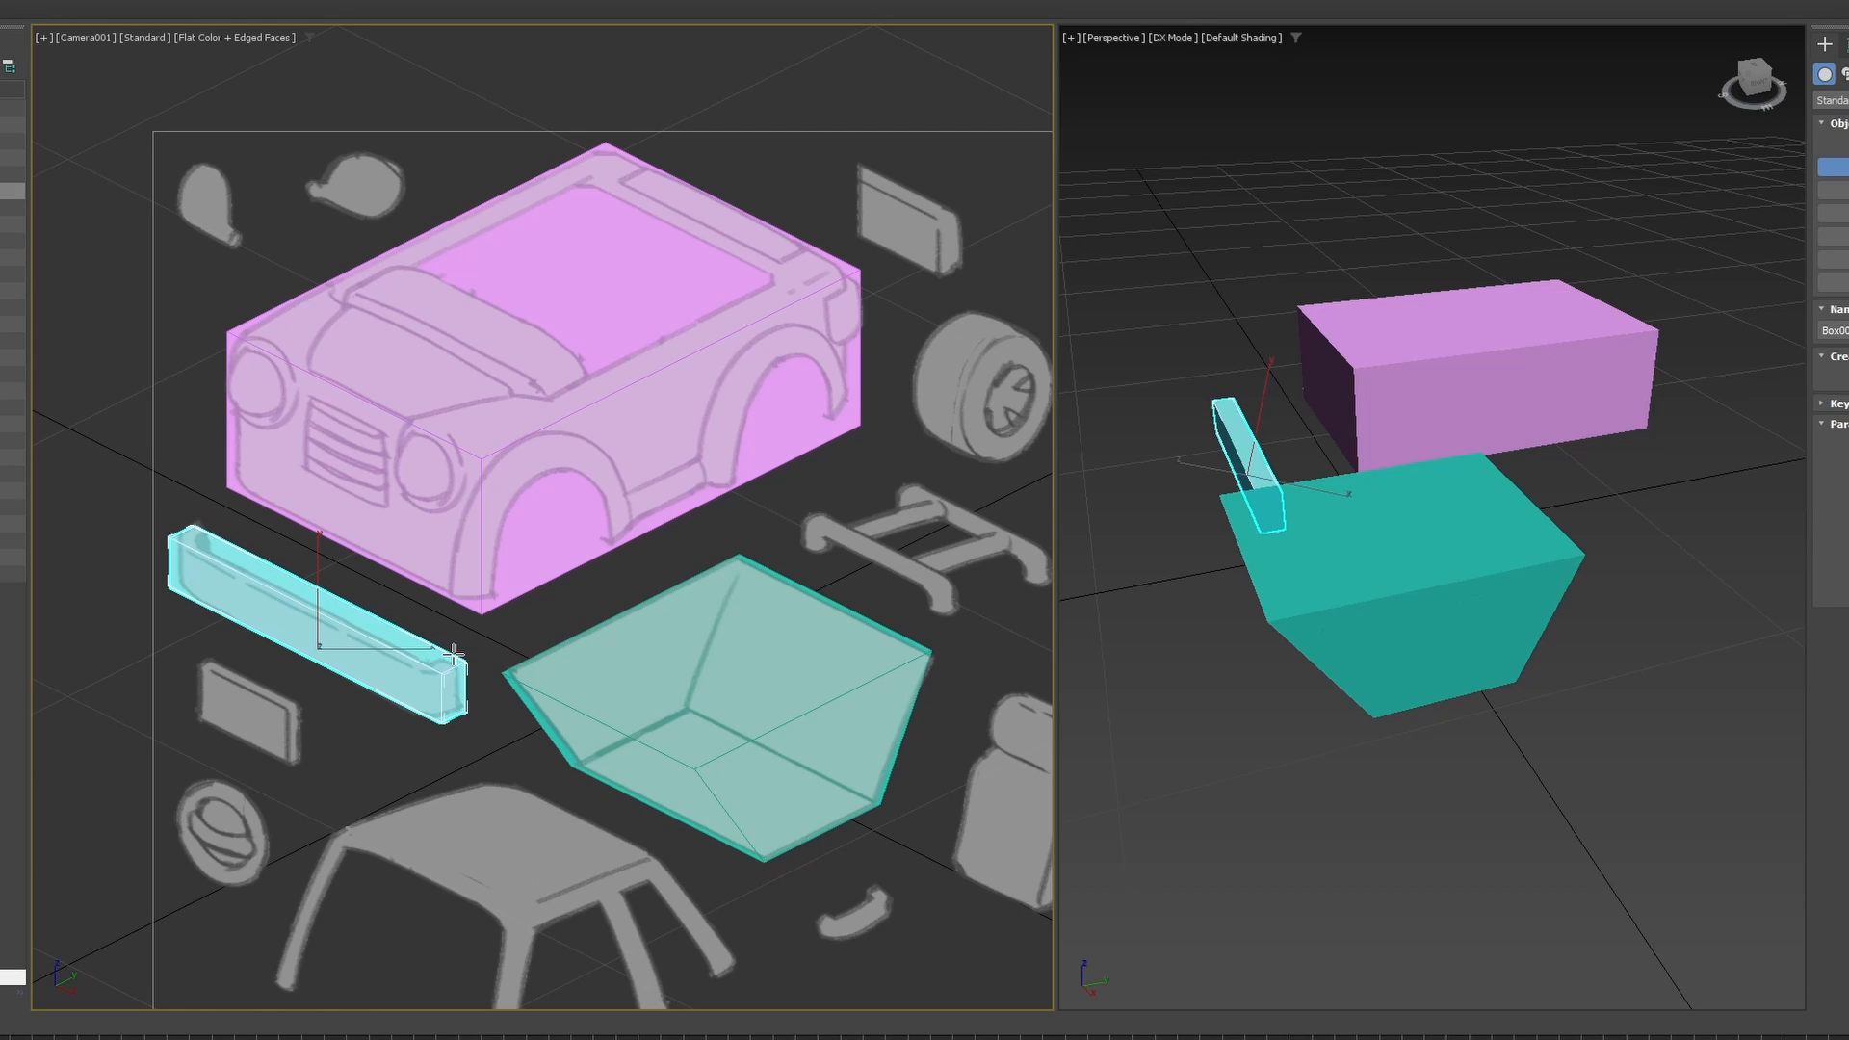
# Finish creating the front bumper box and convert it to an Editable Poly.
pyautogui.rightClick(457, 663)
pyautogui.keyDown('alt'); pyautogui.moveTo(1245, 485); pyautogui.dragTo(1307, 523, button='middle'); pyautogui.keyUp('alt')
pyautogui.scroll(3, 1308, 523)
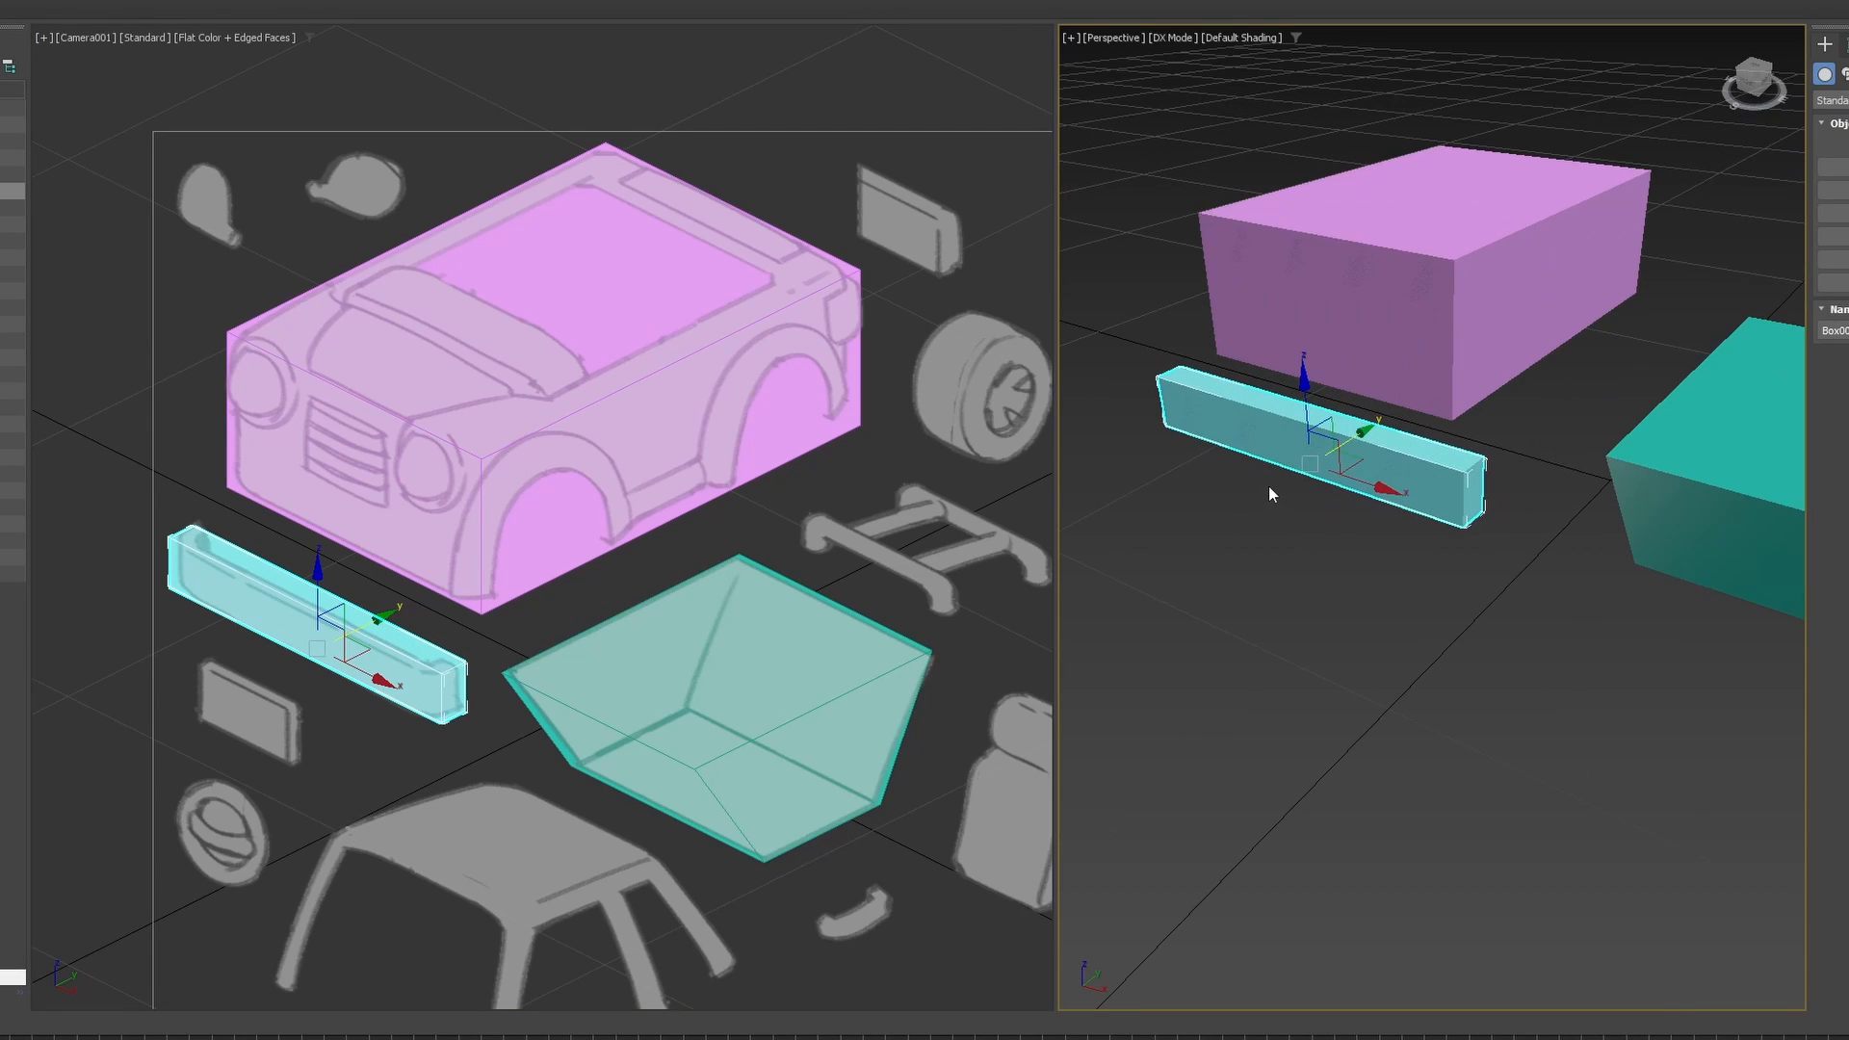
pyautogui.rightClick(1309, 435)
pyautogui.click(1391, 683)
pyautogui.scroll(5, 1327, 518)
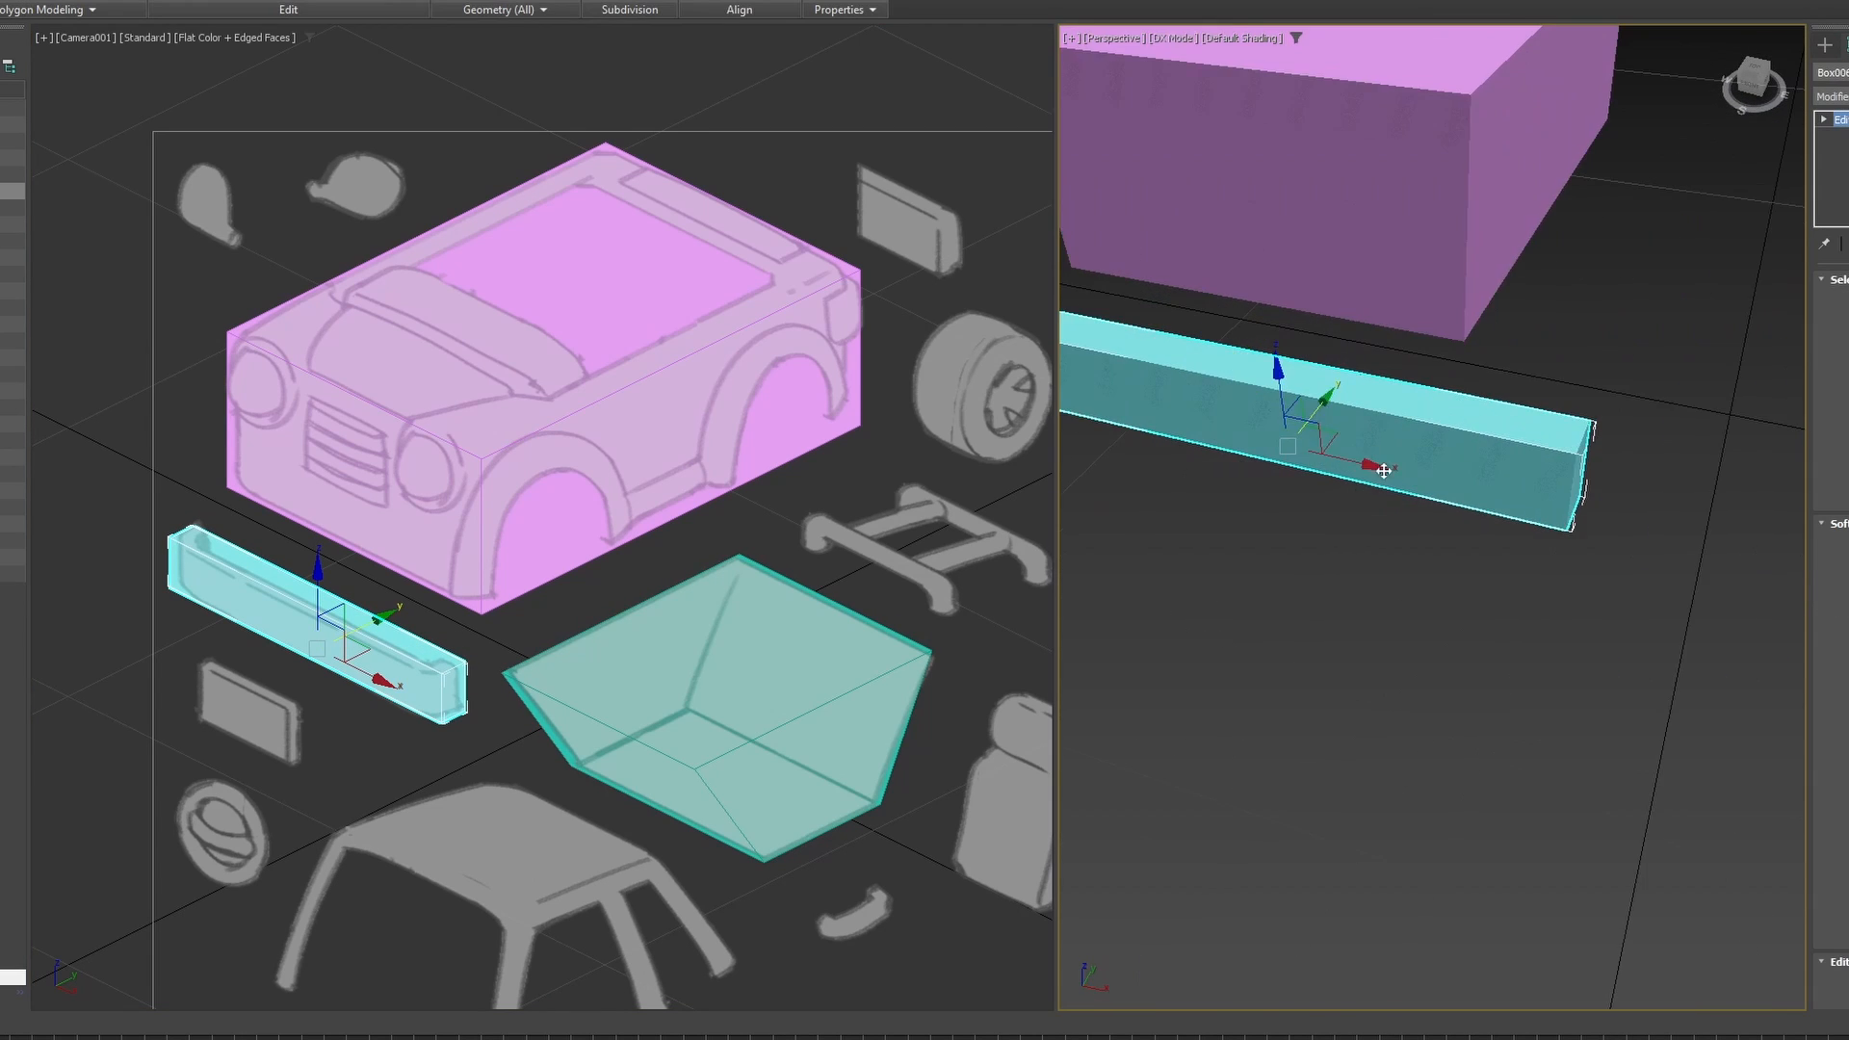
# Add an edge loop near each end of the bumper box and move its middle front face outward along Y to angle the corners.
pyautogui.press('q')
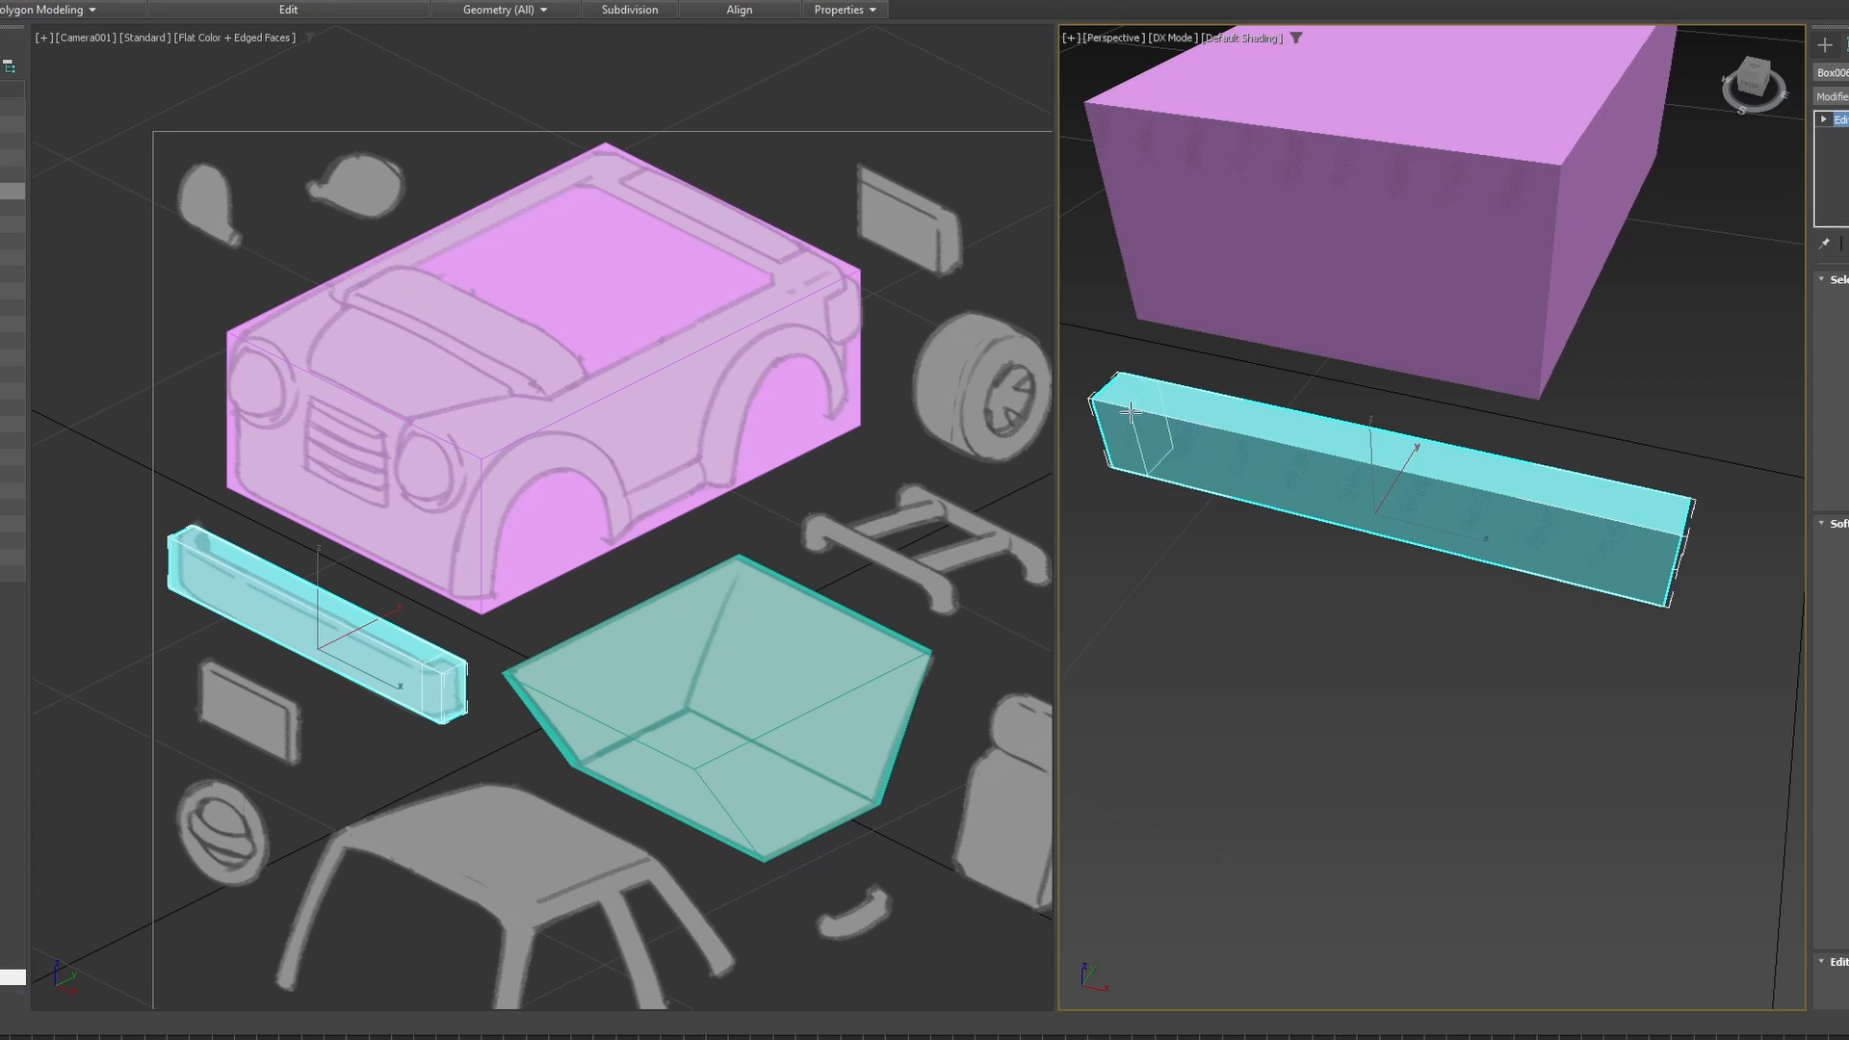
pyautogui.press('w')
pyautogui.press('4')
pyautogui.click(1317, 495)
pyautogui.press('F4')
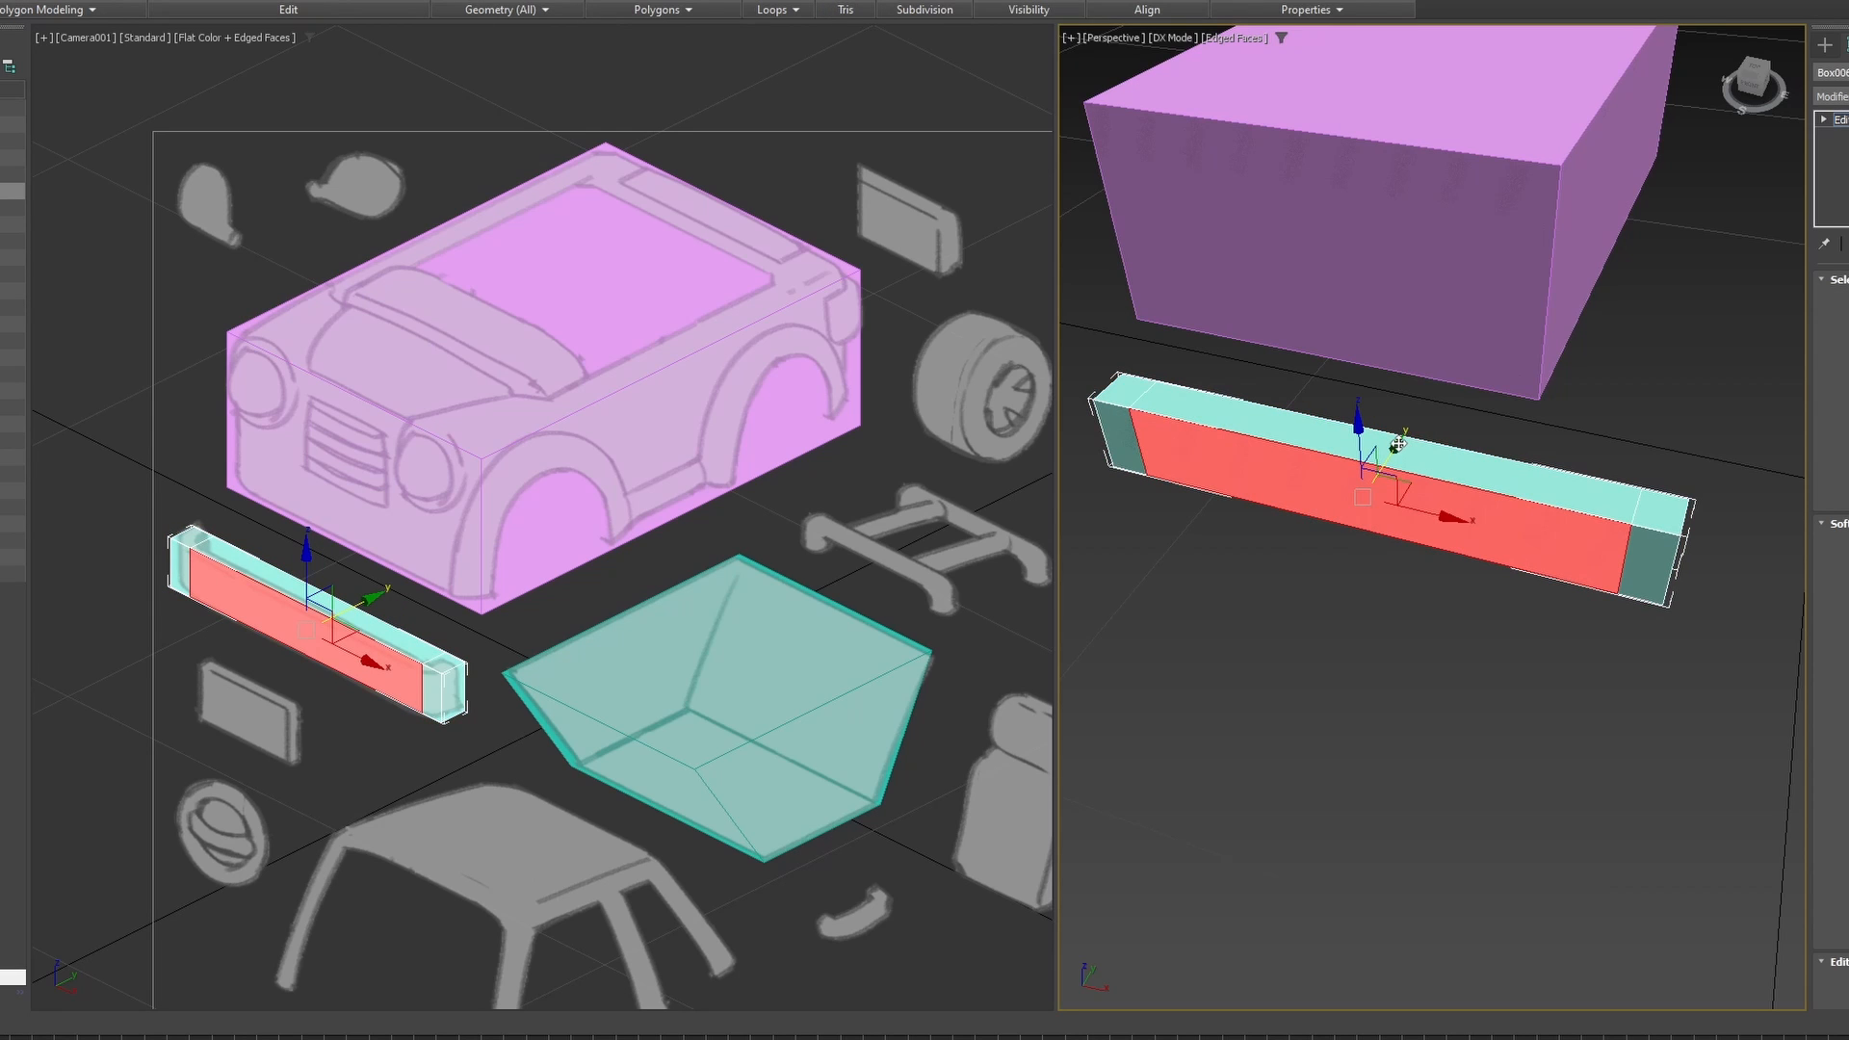
pyautogui.moveTo(1399, 446); pyautogui.dragTo(1391, 459)
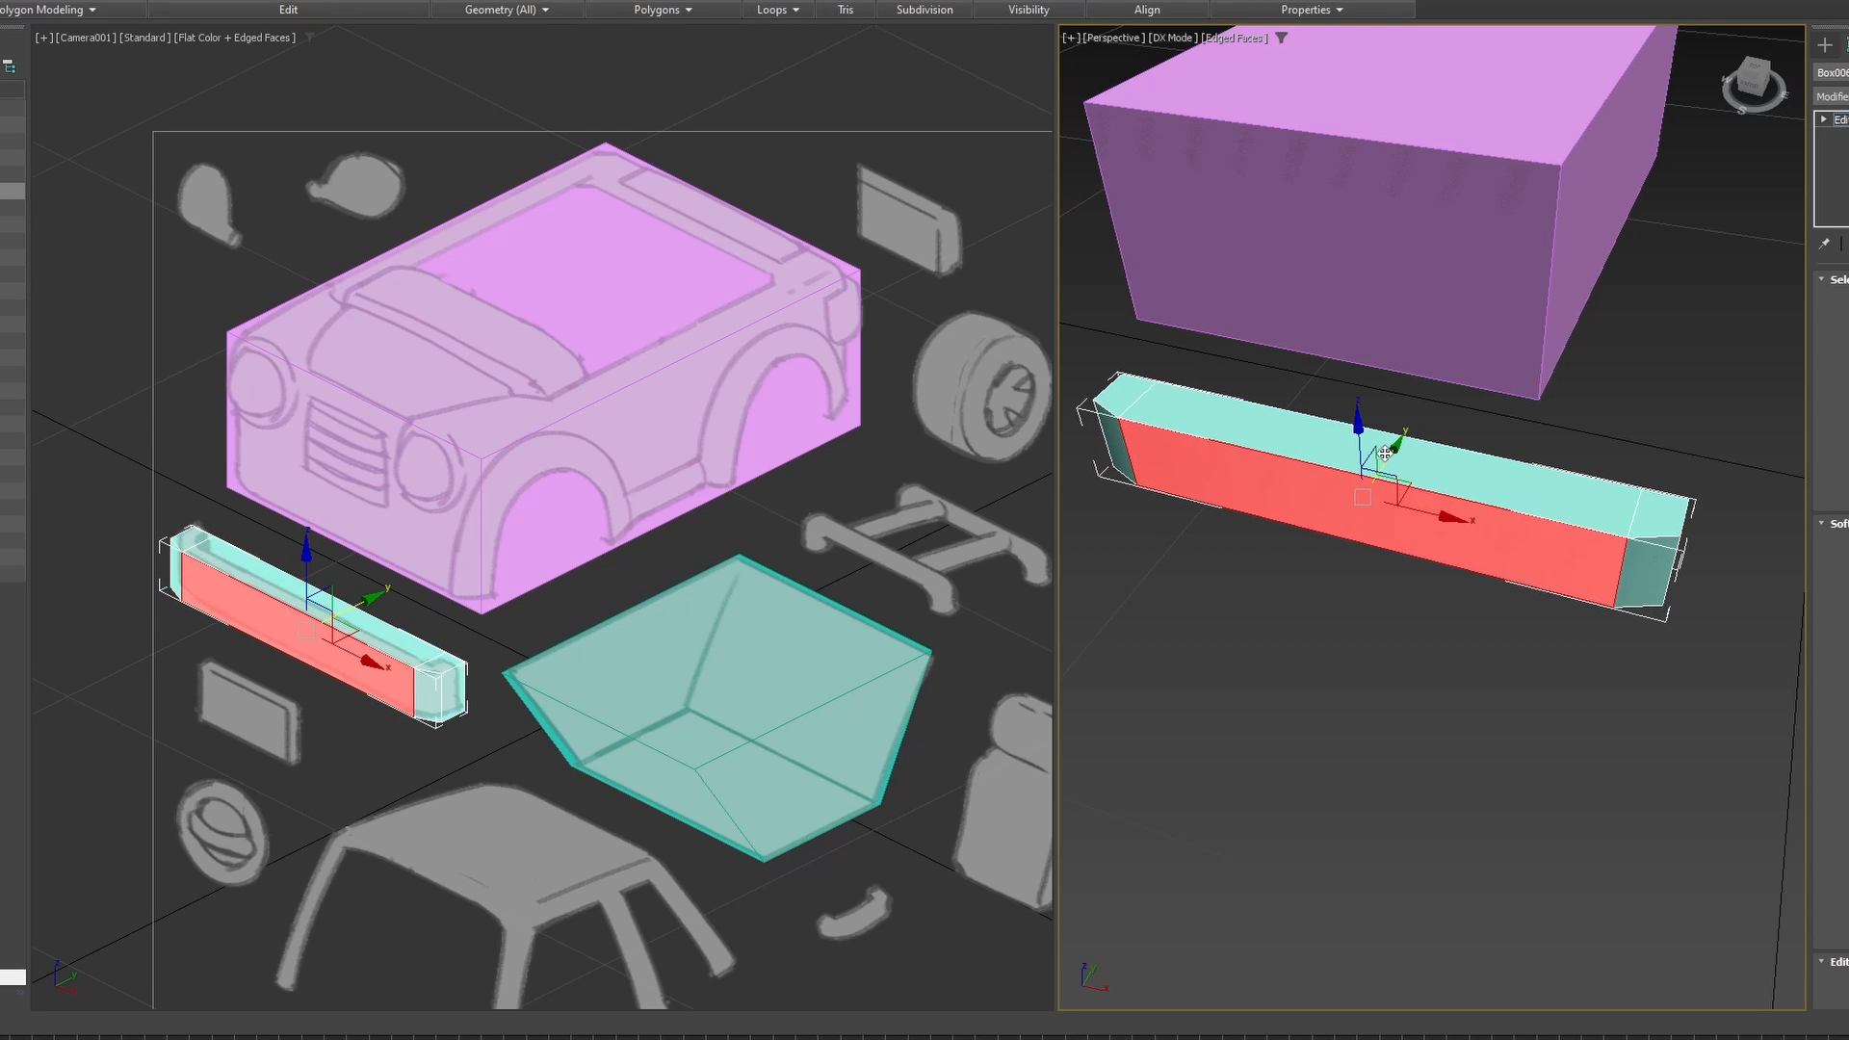
pyautogui.click(1350, 626)
# Add edge loops to the car body box alongside the top and vertical edges meeting at its near front corner.
pyautogui.keyDown('alt'); pyautogui.moveTo(1350, 626); pyautogui.dragTo(1411, 511, button='middle'); pyautogui.keyUp('alt')
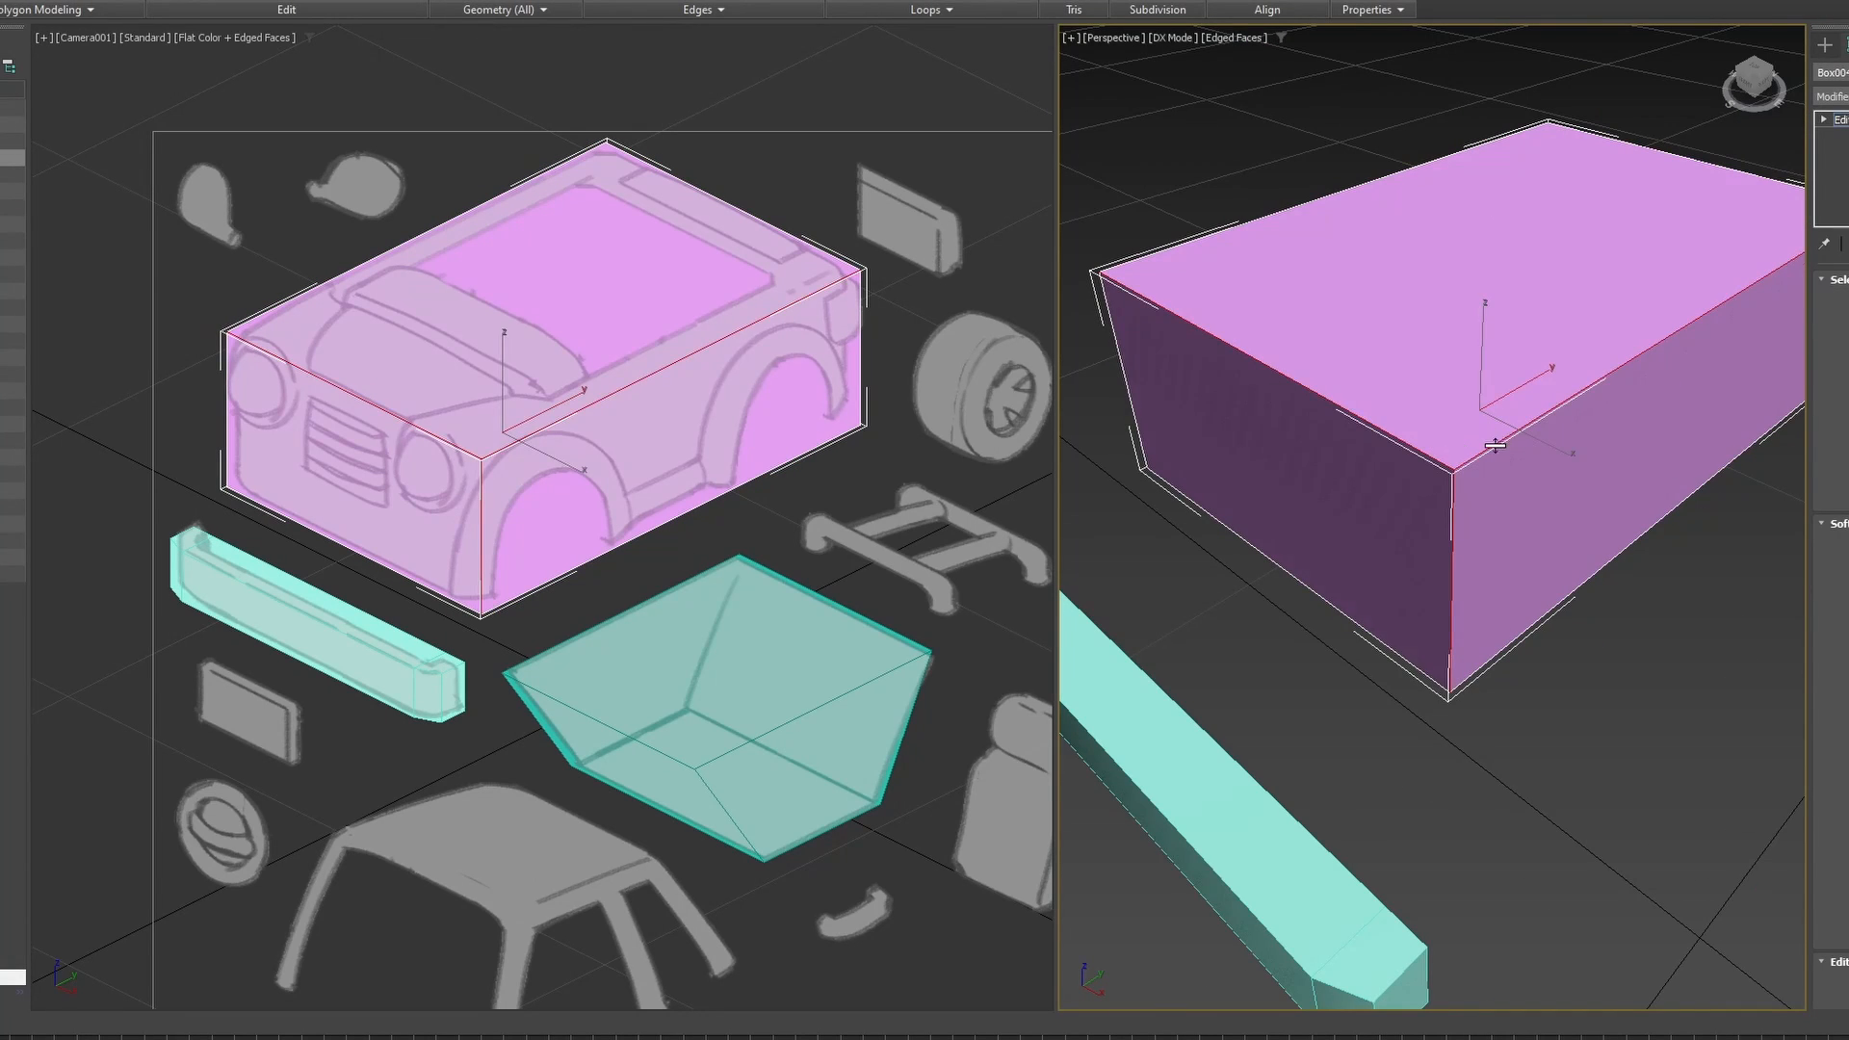
pyautogui.moveTo(1495, 446); pyautogui.dragTo(1544, 493)
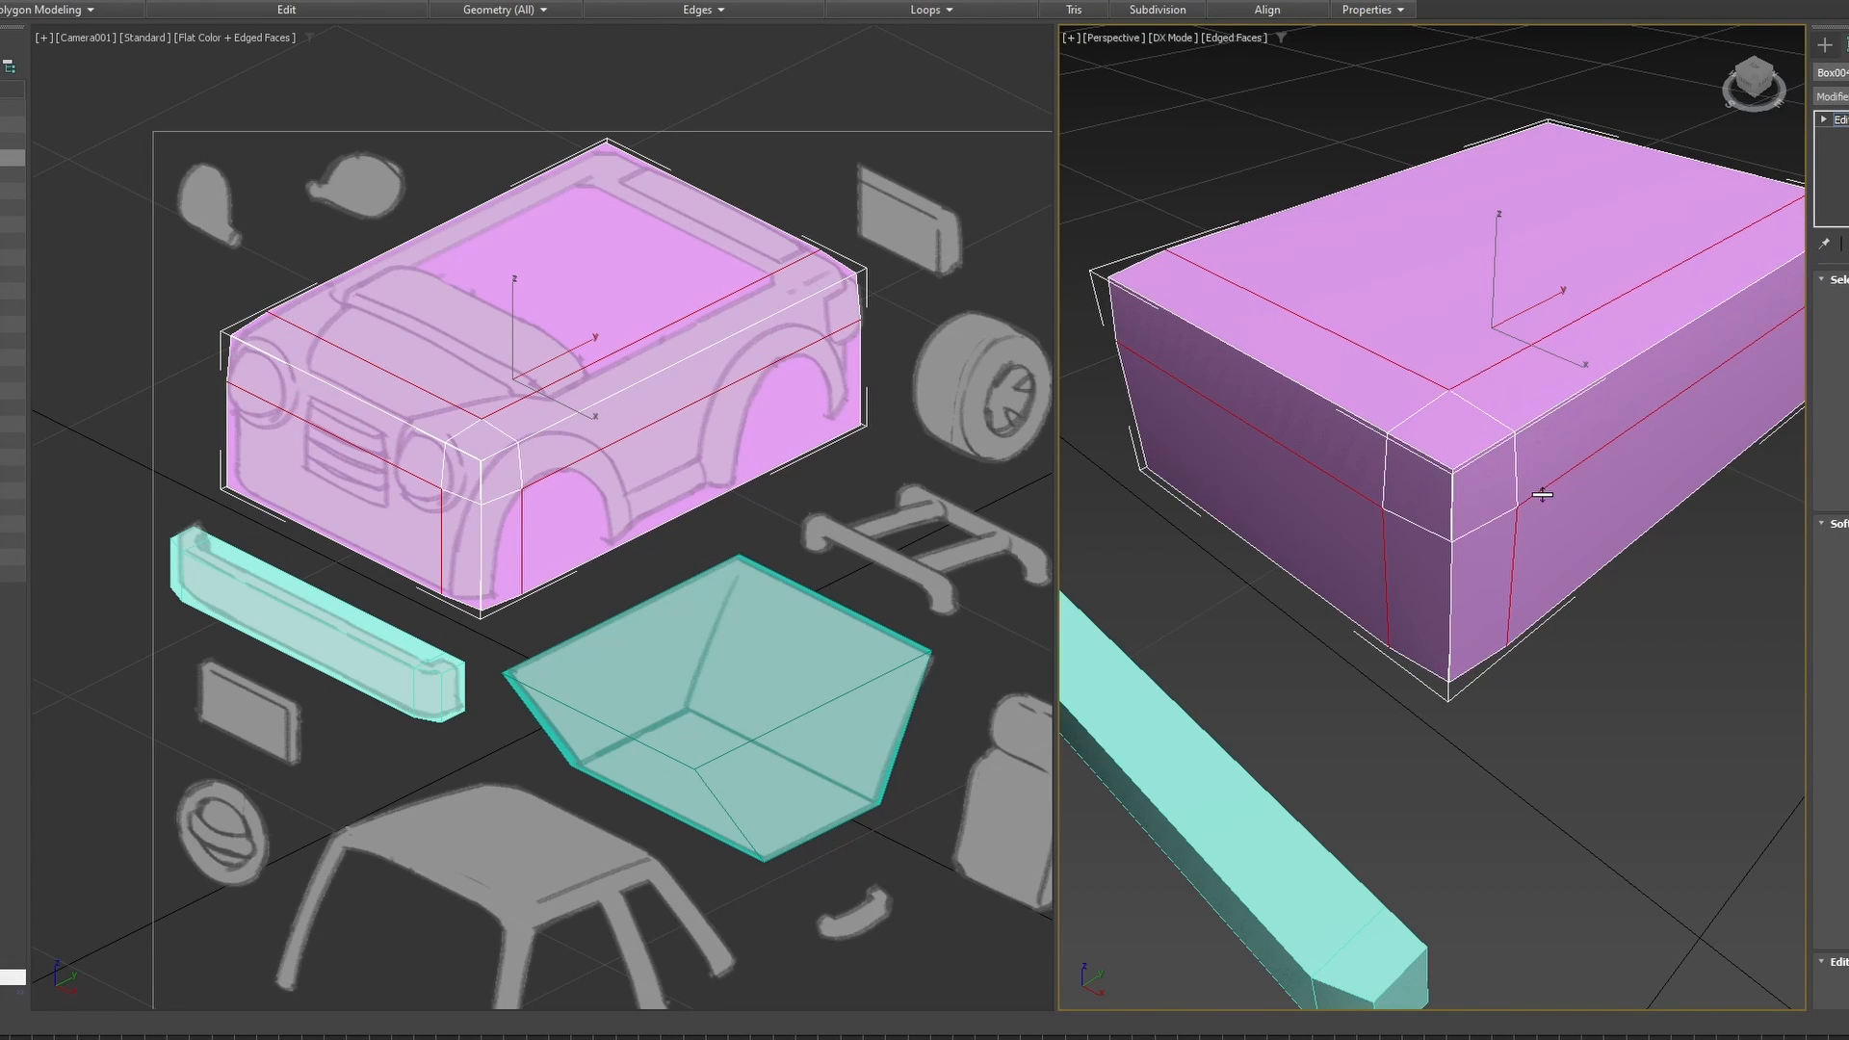
pyautogui.press('w')
pyautogui.keyDown('alt'); pyautogui.moveTo(1543, 493); pyautogui.dragTo(1371, 468, button='middle'); pyautogui.keyUp('alt')
pyautogui.click(1420, 603)
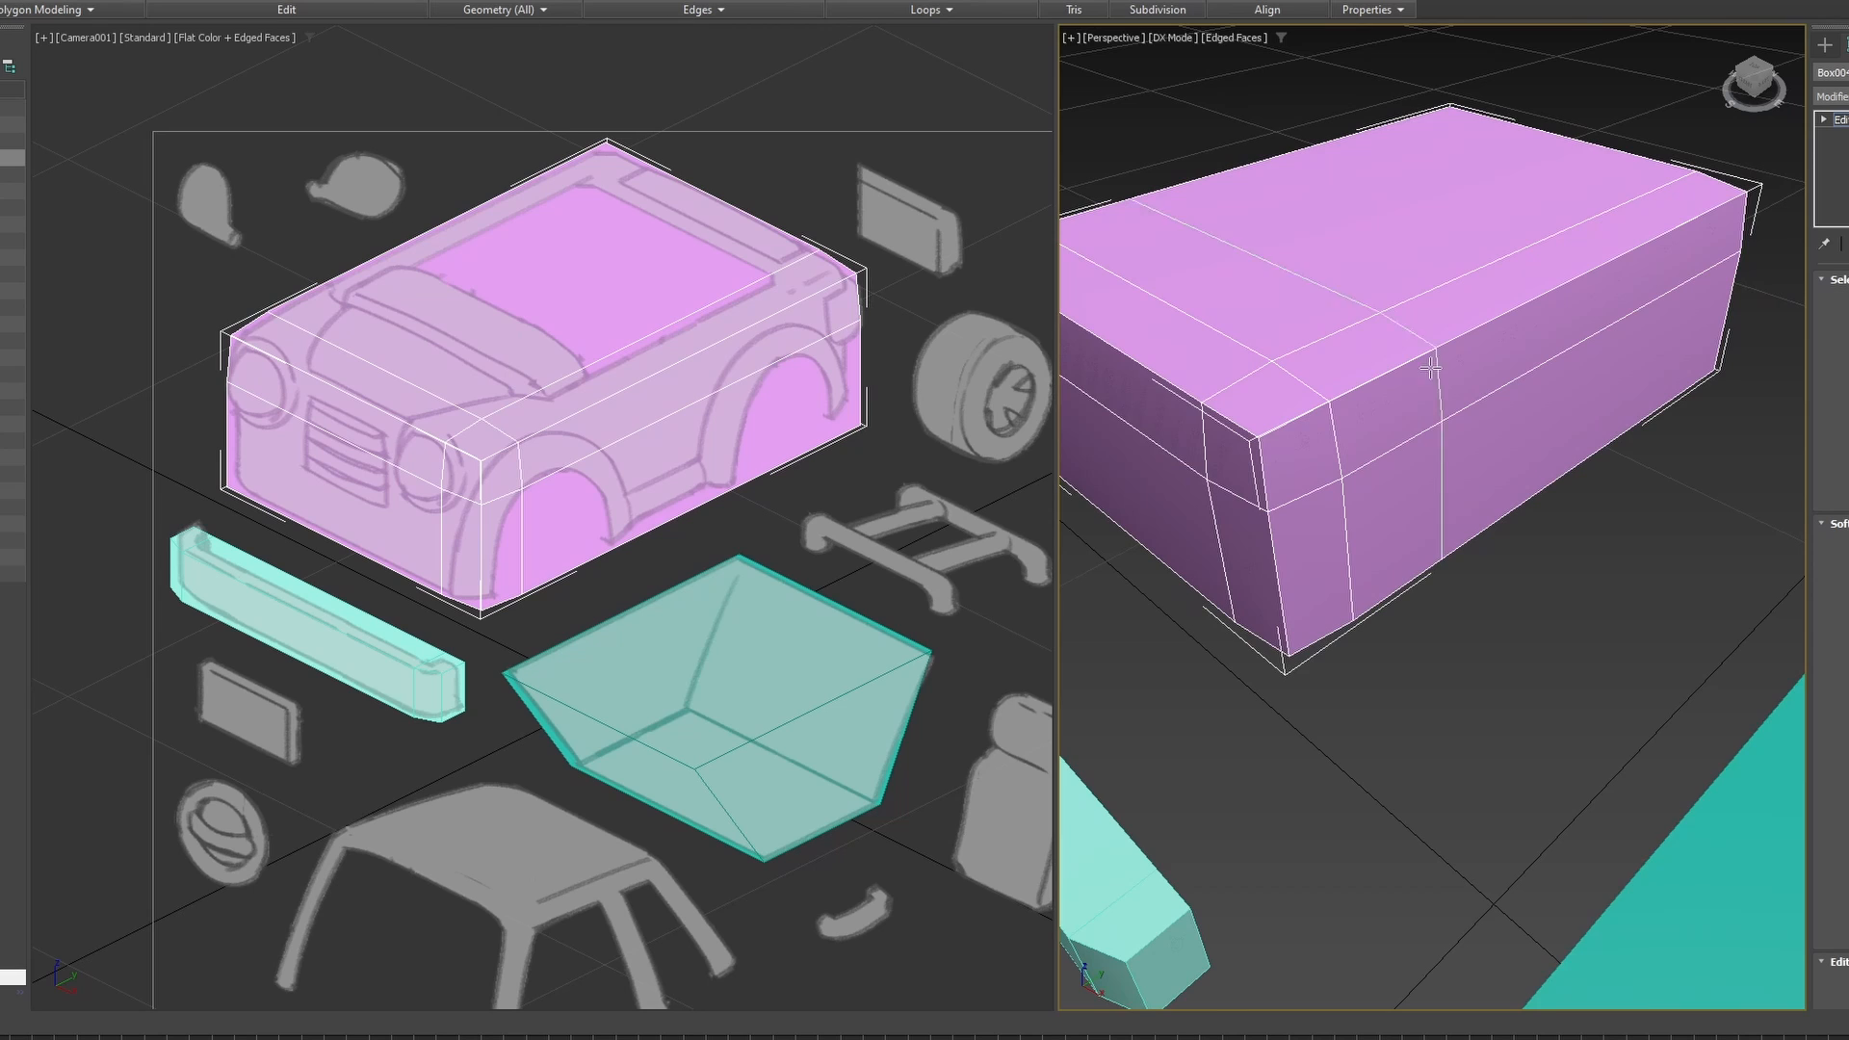
# Add a lengthwise edge loop to the car body box near its far side, matching the sketched body contour.
pyautogui.moveTo(1430, 368); pyautogui.dragTo(1724, 470, button='middle')
pyautogui.click(1349, 364)
pyautogui.hotkey('ctrl', 'z')
pyautogui.click(1295, 337)
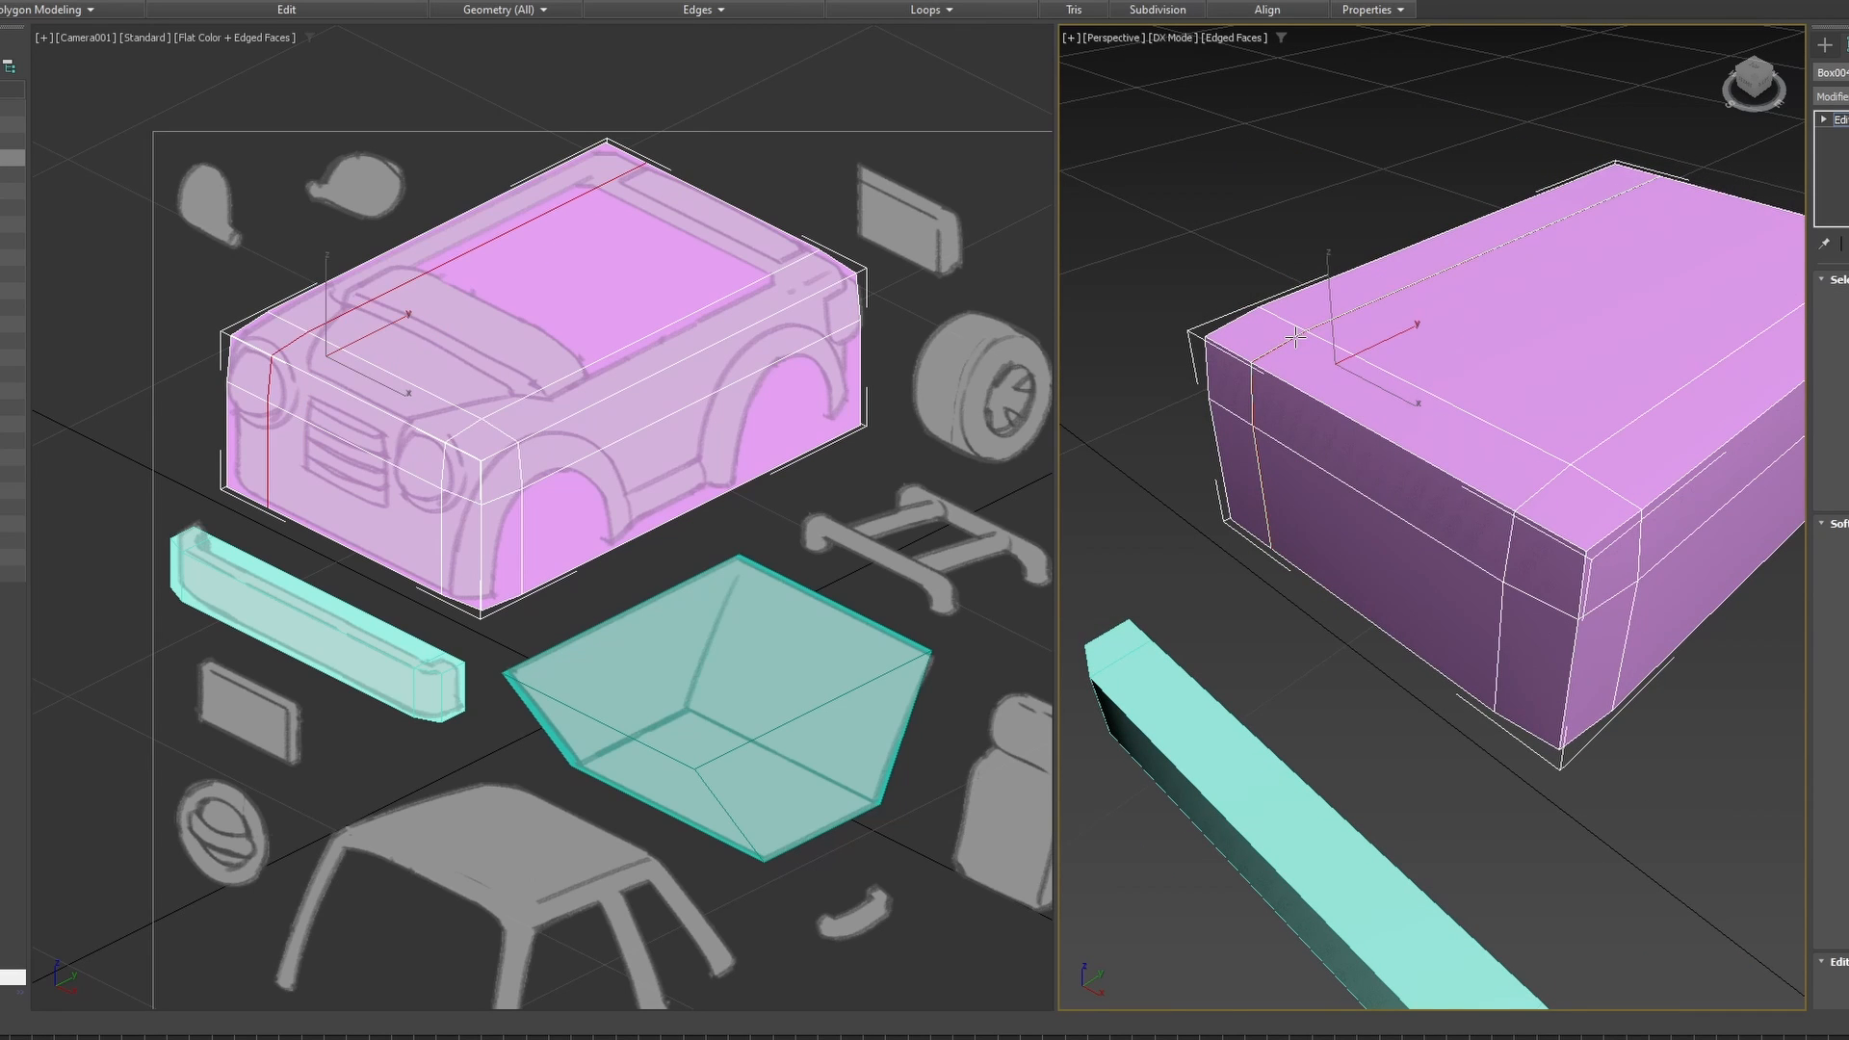
pyautogui.hotkey('ctrl', 'z')
pyautogui.click(1285, 332)
pyautogui.moveTo(1401, 371); pyautogui.dragTo(1262, 415, button='middle')
# Add crosswise edge loops to the car body box near its rear and at the sketched windshield base.
pyautogui.rightClick(818, 337)
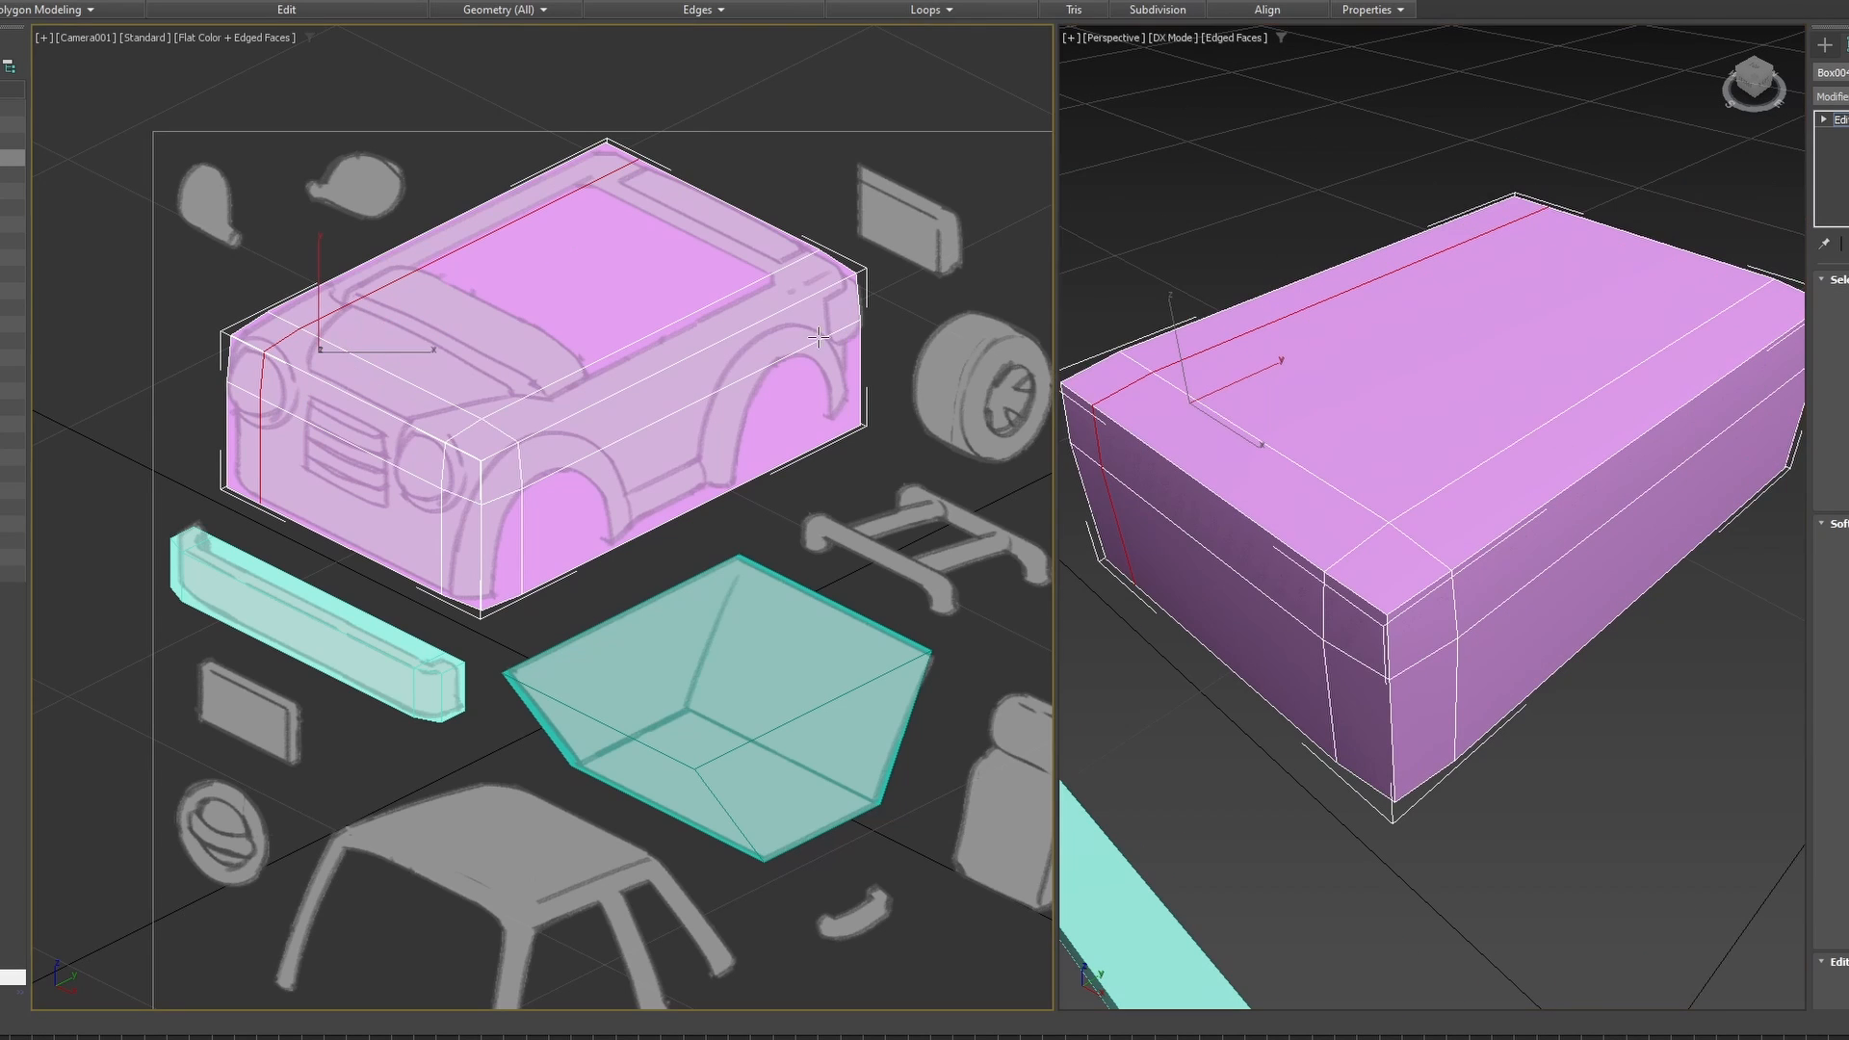
pyautogui.click(761, 277)
pyautogui.click(604, 353)
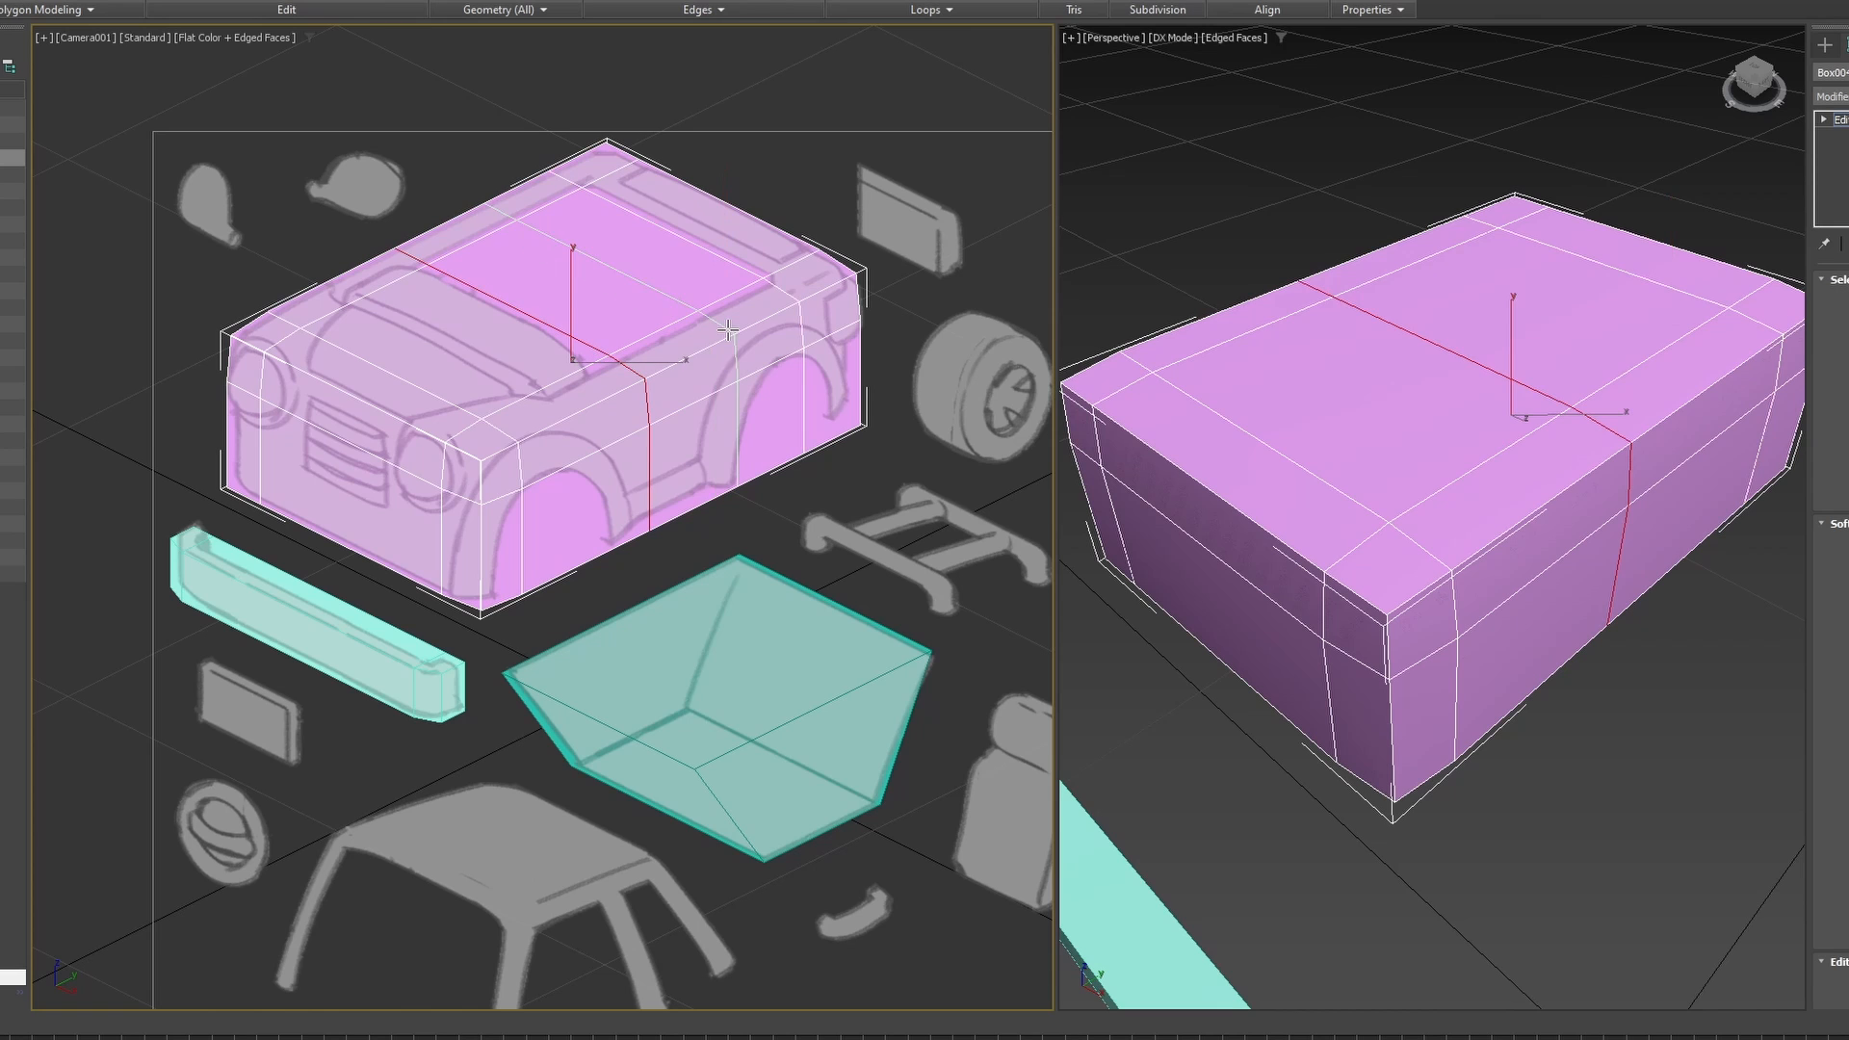
pyautogui.moveTo(691, 377); pyautogui.dragTo(651, 265, button='middle')
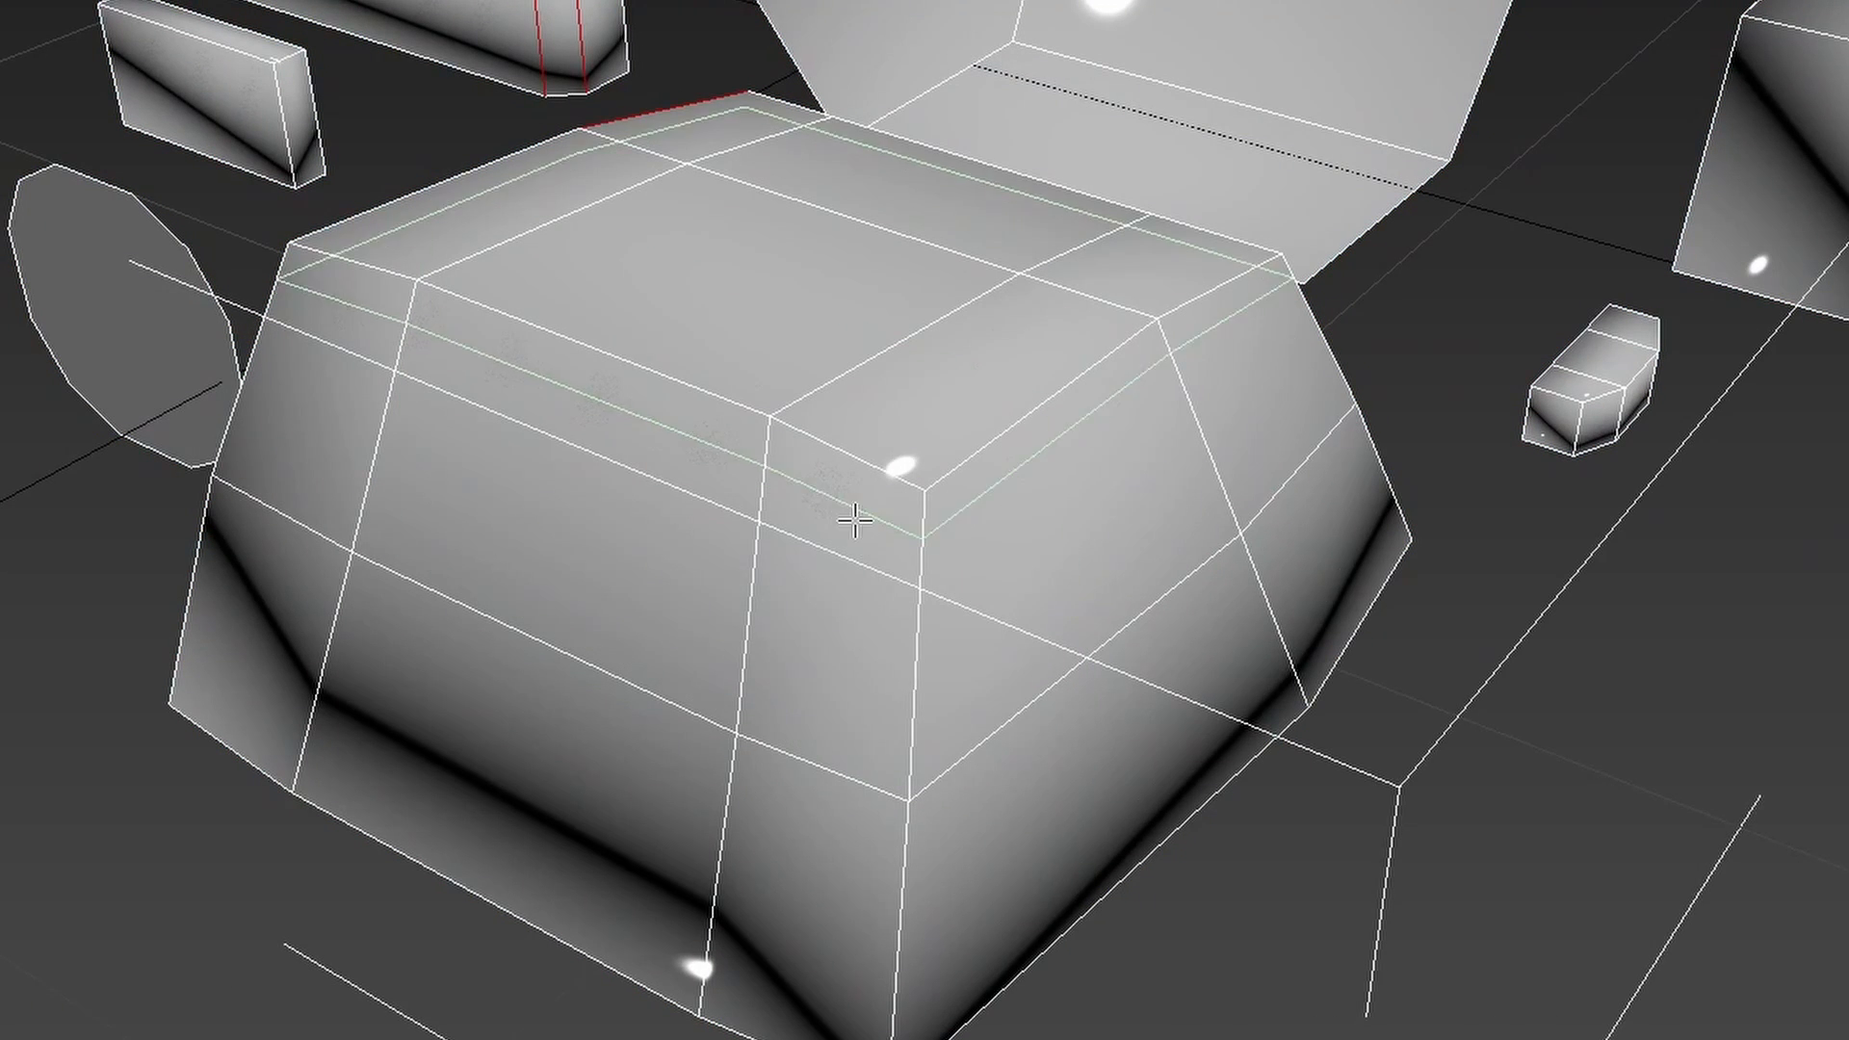
# Add supporting edge loops to the cabin-shaped part close to its upper, lower and corner edges.
pyautogui.click(894, 472)
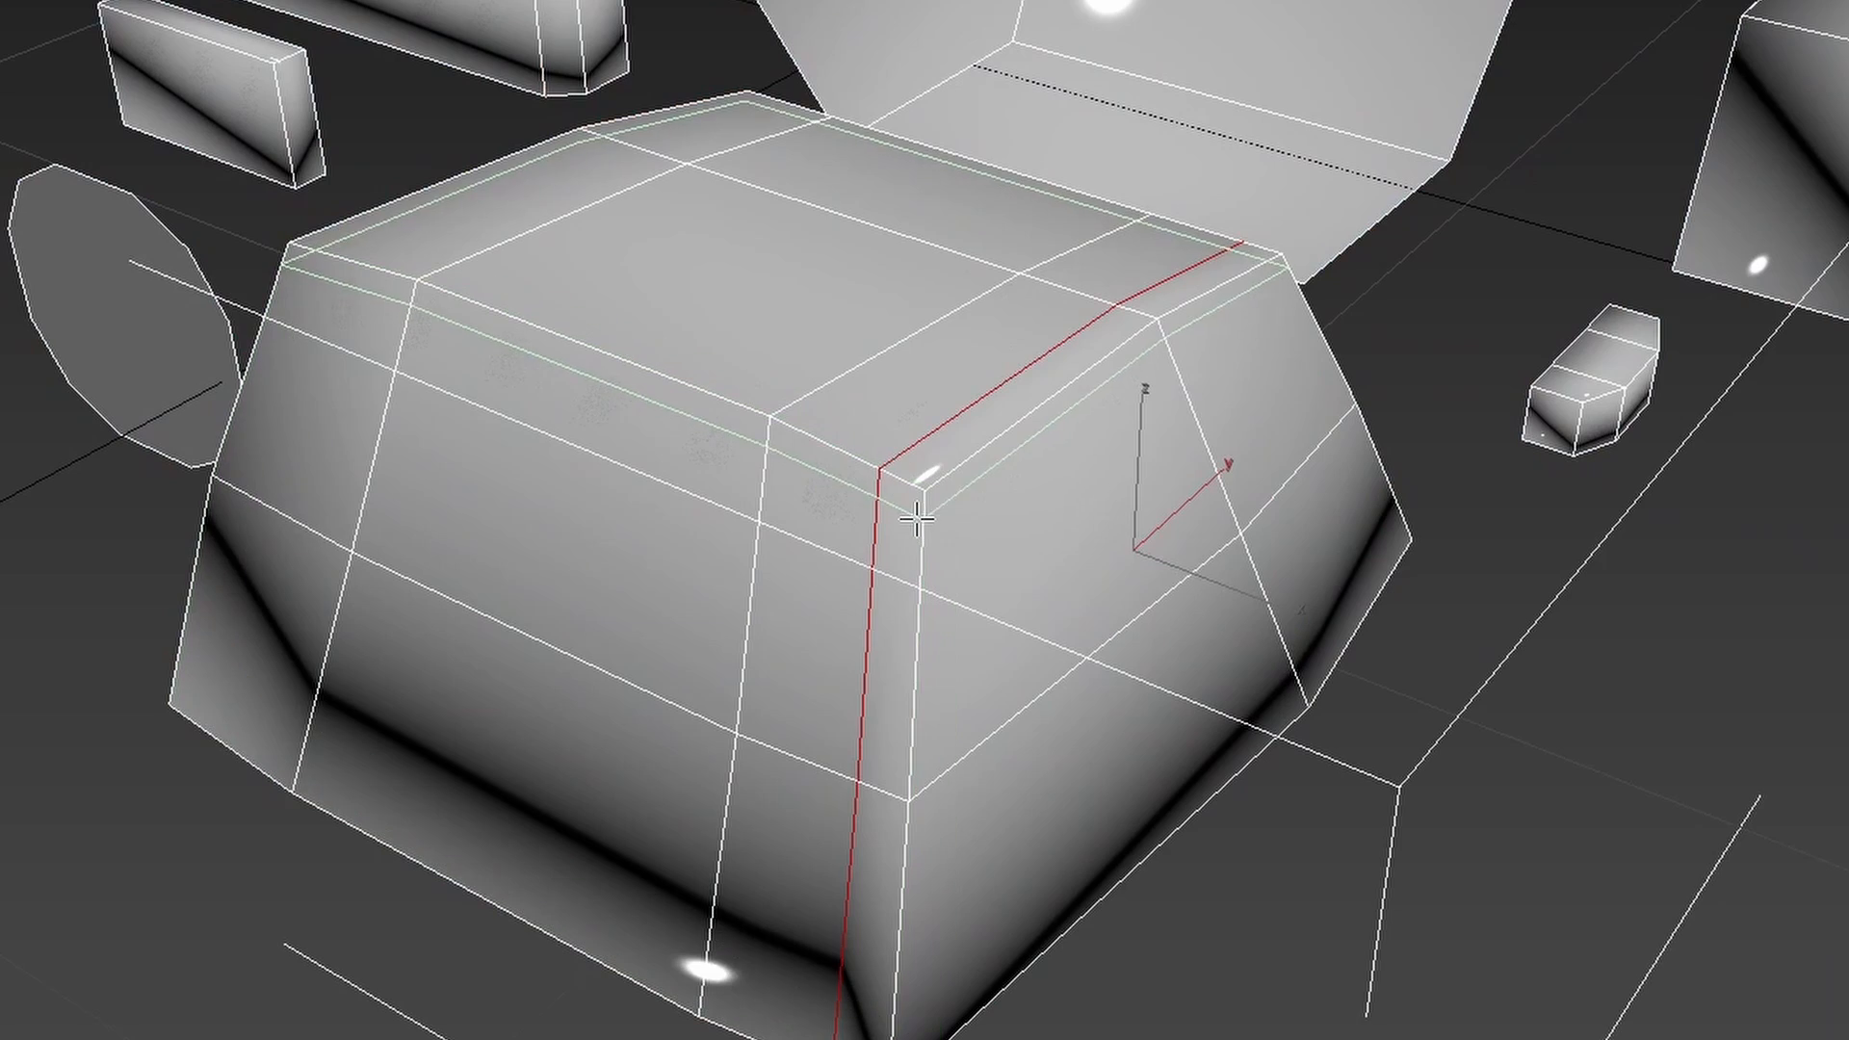
pyautogui.click(968, 512)
pyautogui.click(970, 504)
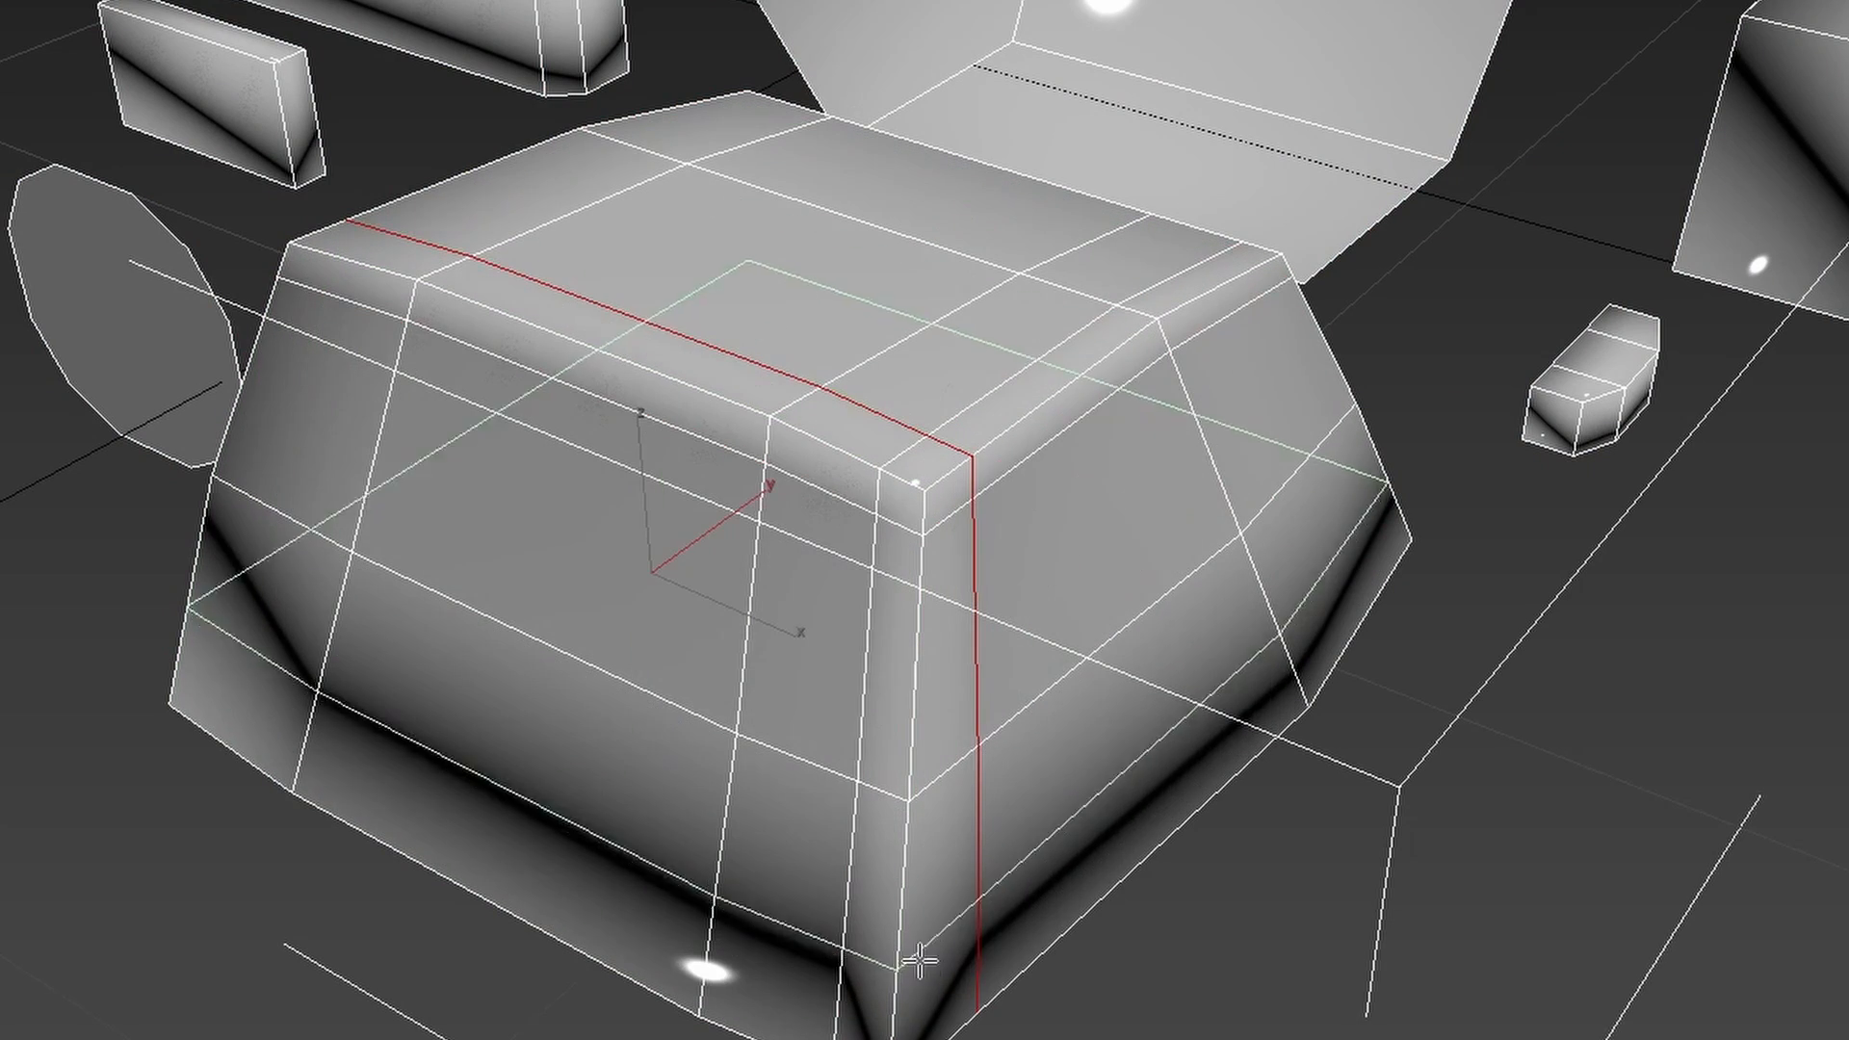
pyautogui.click(539, 837)
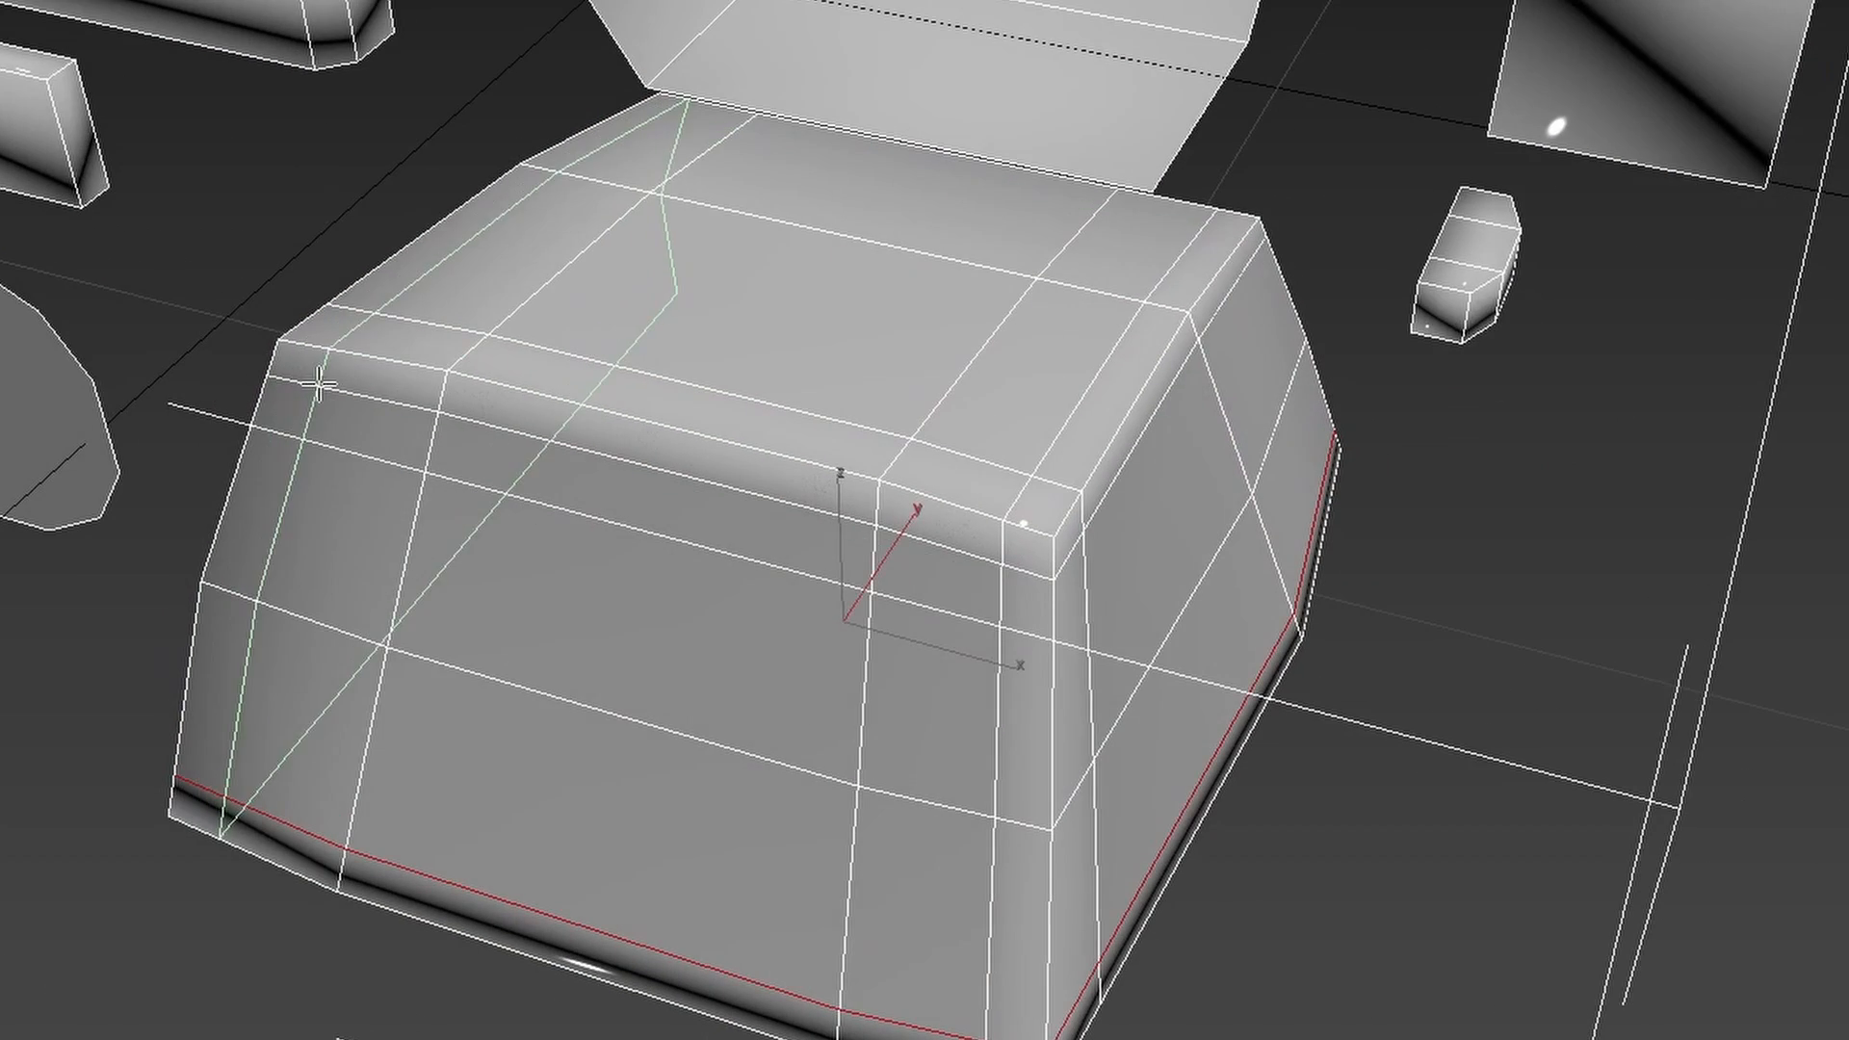
pyautogui.click(328, 349)
pyautogui.keyDown('alt'); pyautogui.moveTo(400, 362); pyautogui.dragTo(240, 385, button='middle'); pyautogui.keyUp('alt')
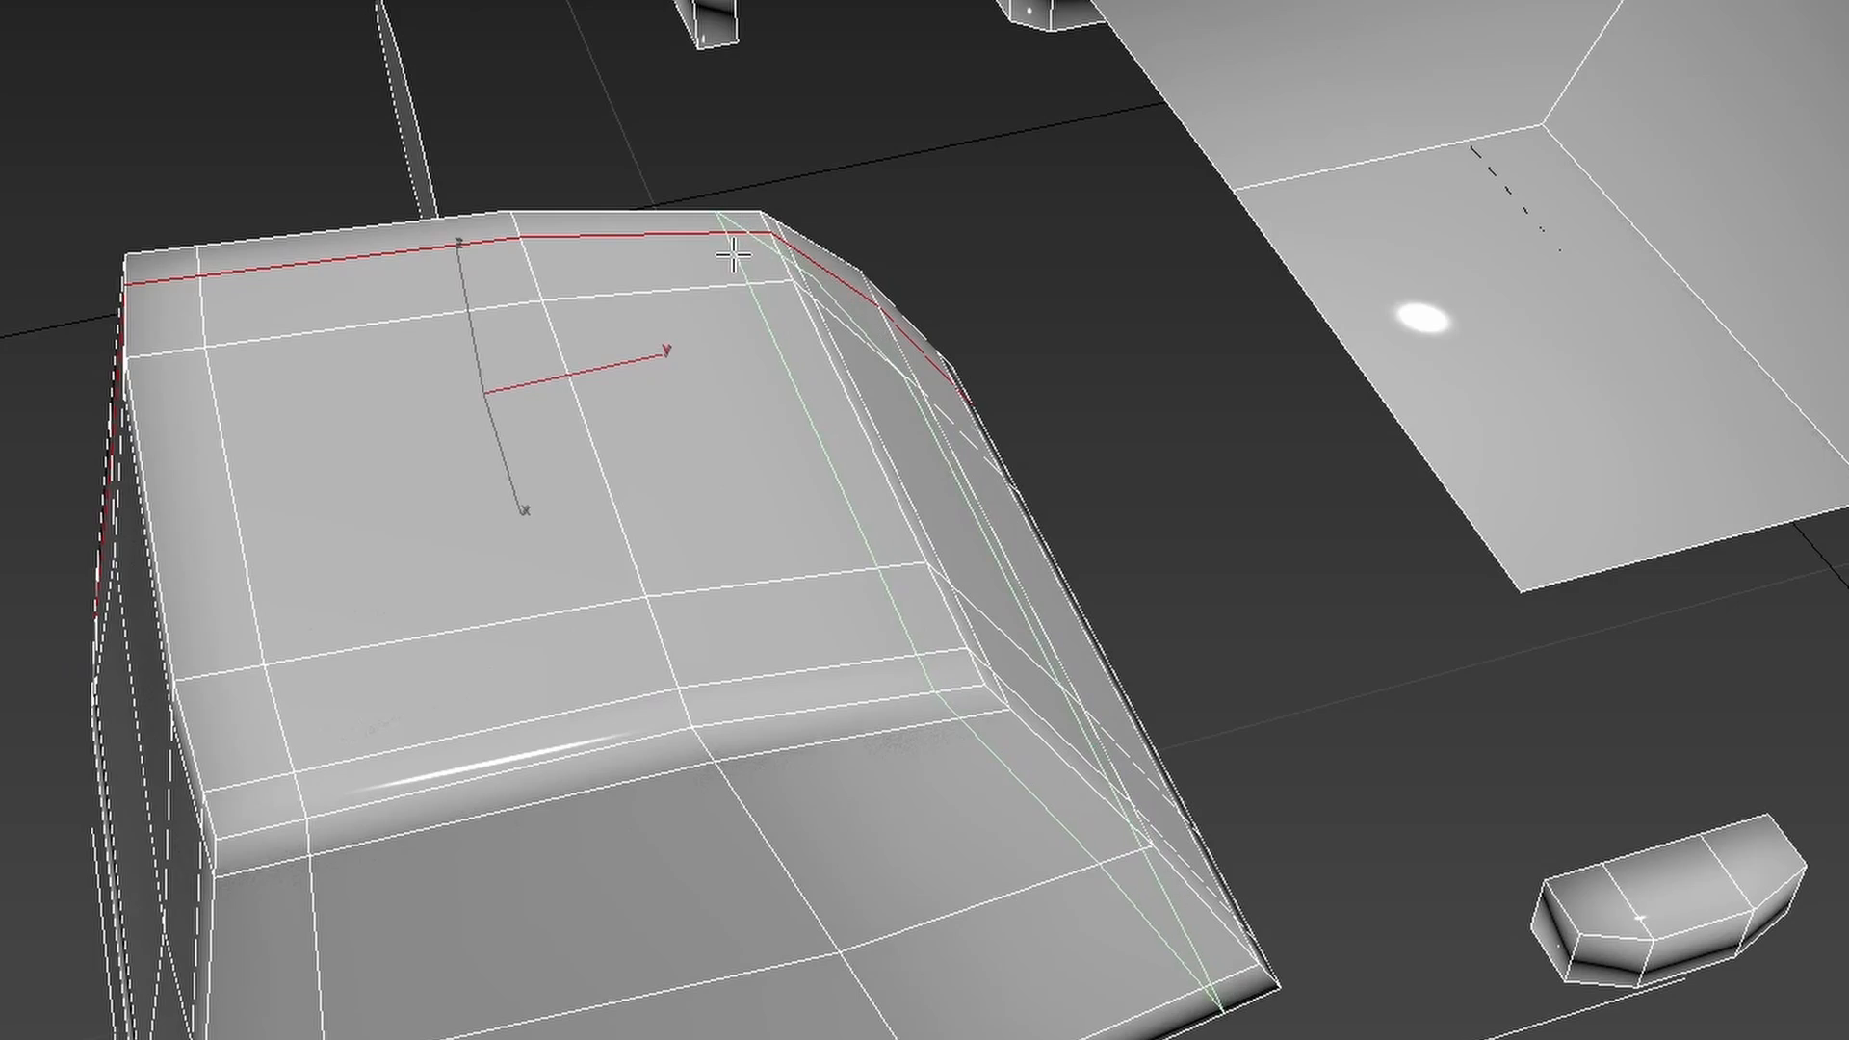
# Add supporting edge loops around the front bumper just below its upper edge and just above its lower edge.
pyautogui.keyDown('alt'); pyautogui.moveTo(752, 262); pyautogui.dragTo(963, 481, button='middle'); pyautogui.keyUp('alt')
pyautogui.scroll(3, 1040, 496)
pyautogui.moveTo(1340, 867); pyautogui.dragTo(1050, 756, button='middle')
pyautogui.click(767, 588)
pyautogui.scroll(3, 598, 558)
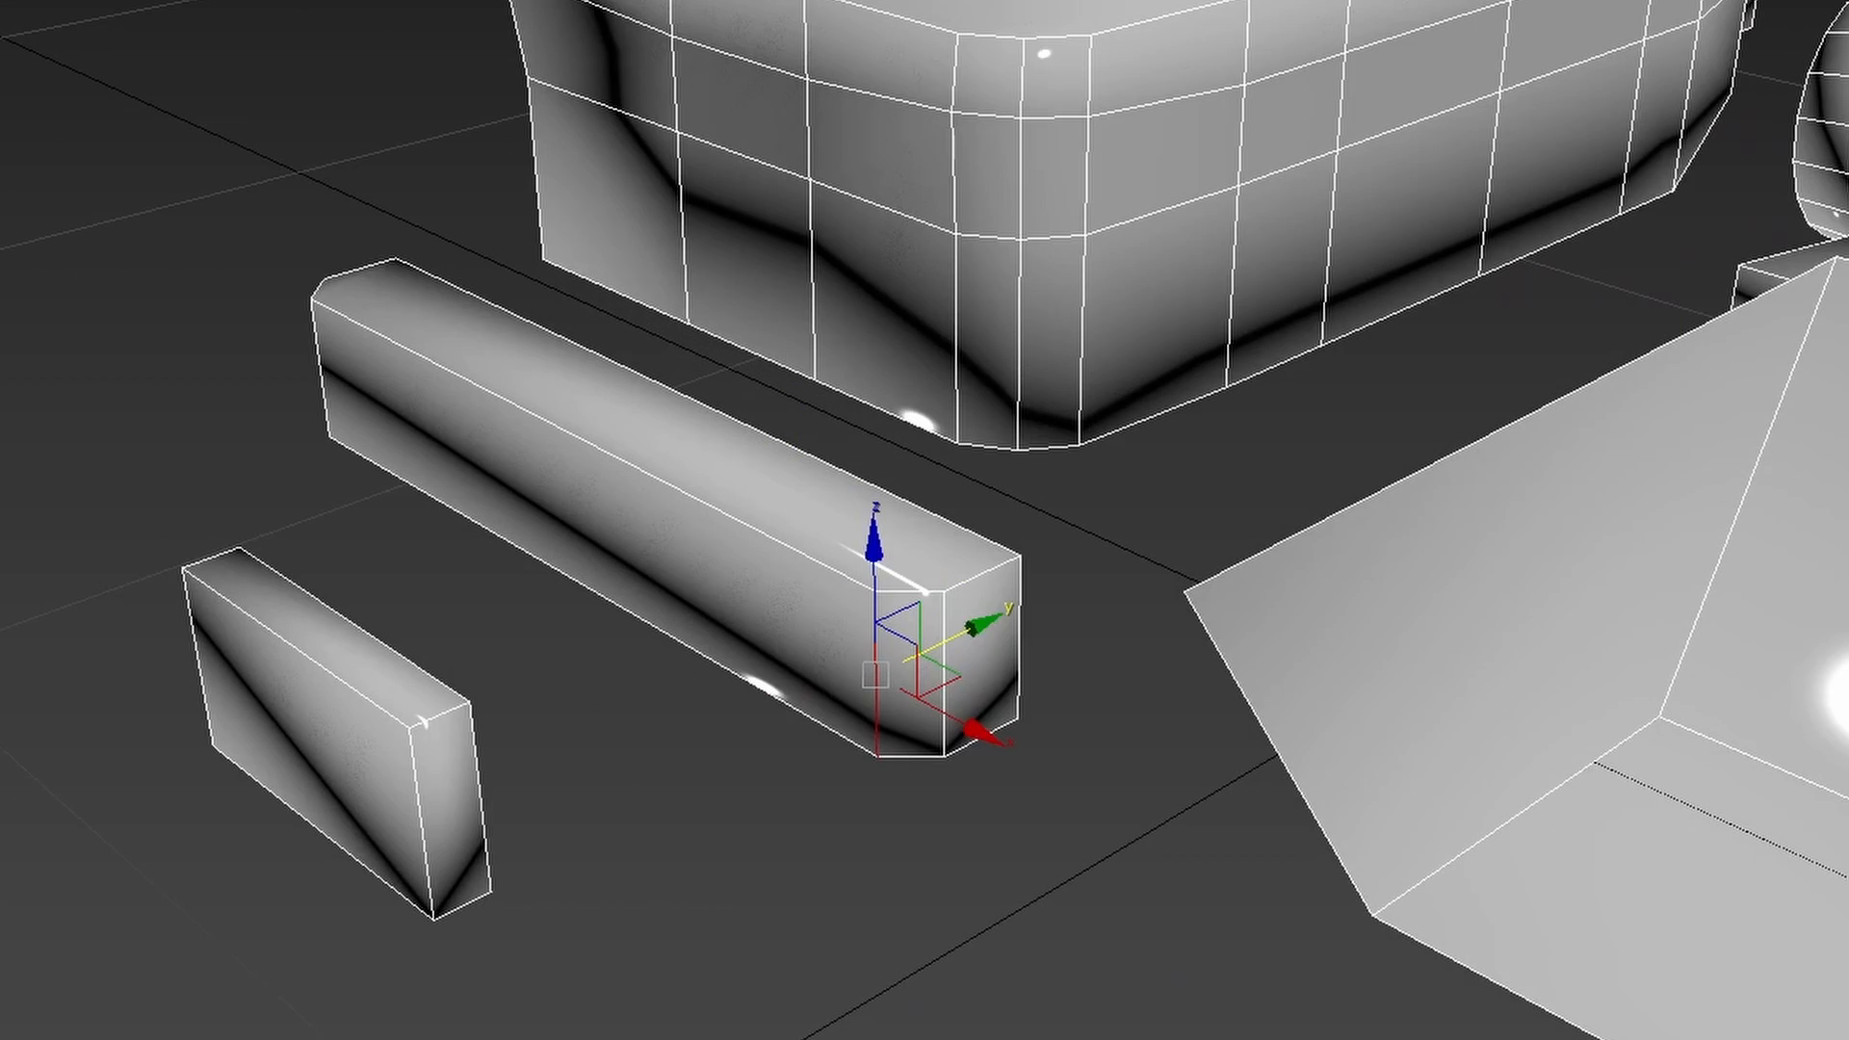
pyautogui.hotkey('alt', '1')
pyautogui.click(927, 626)
pyautogui.click(925, 734)
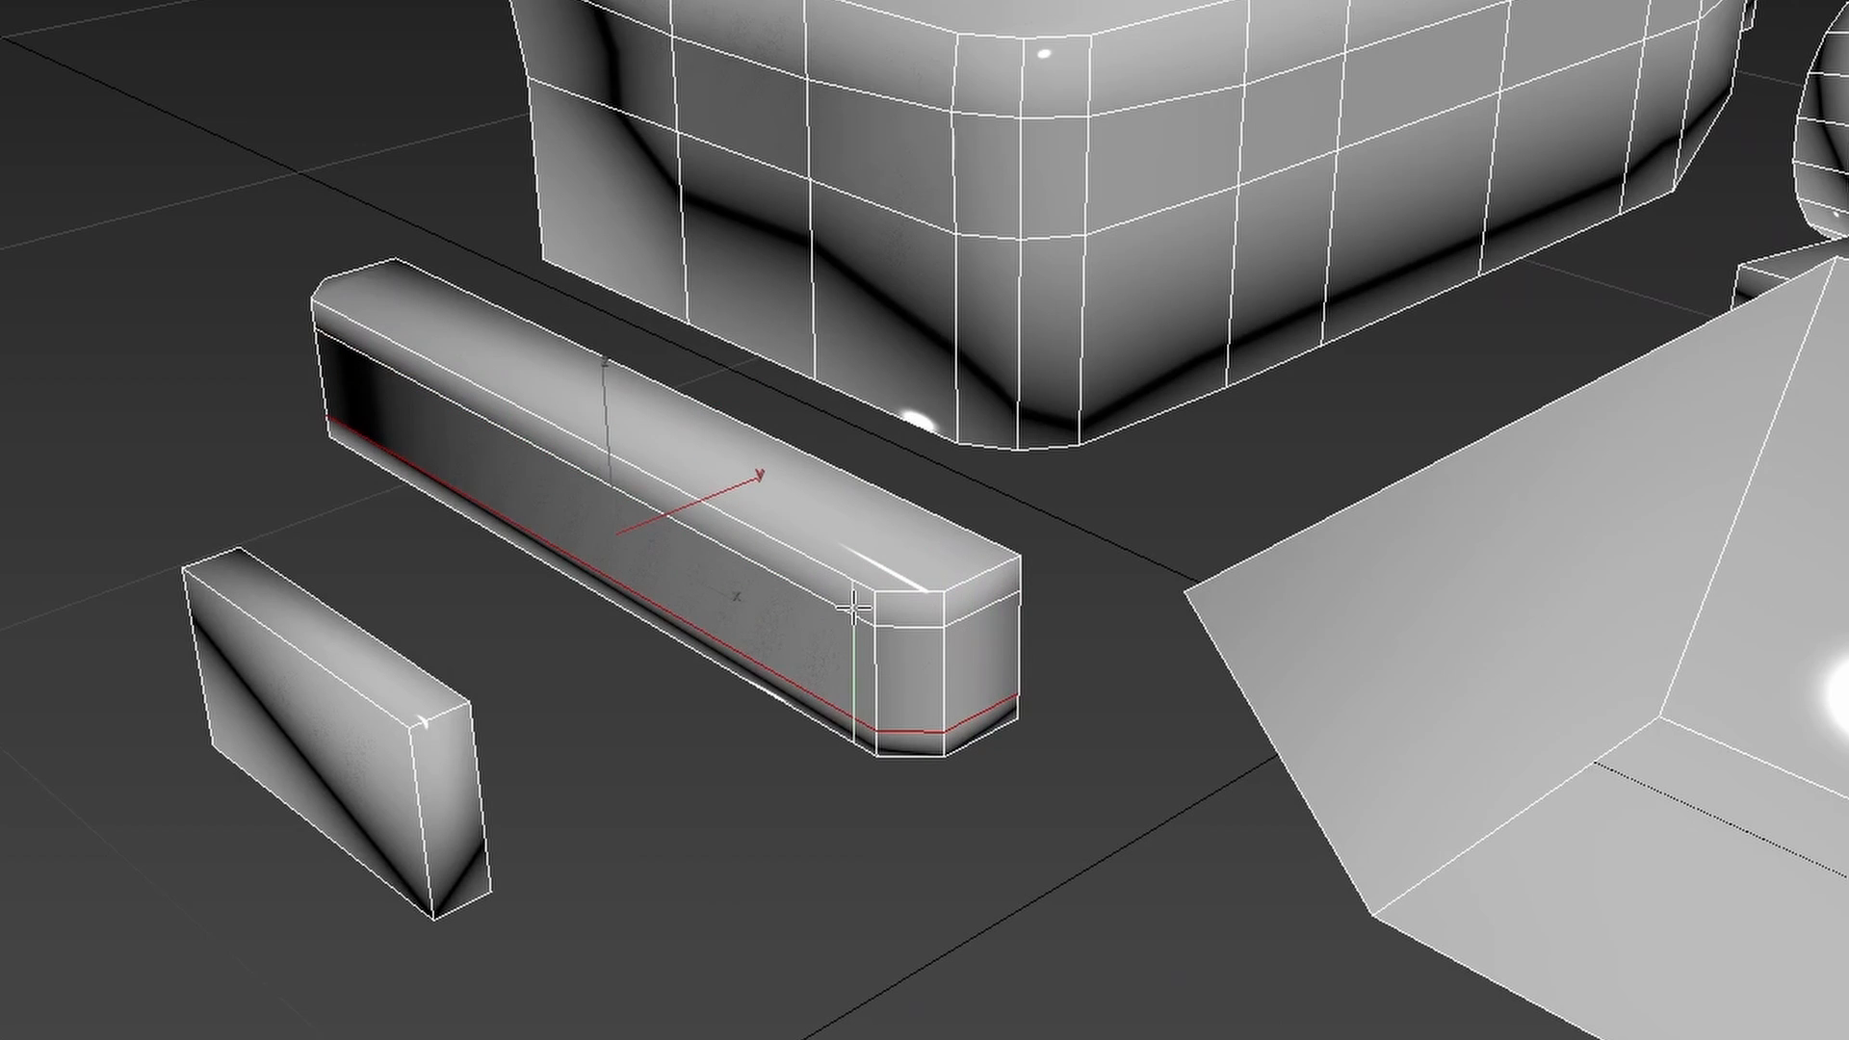
# Add supporting edge loops close to the side, upper and lower edges of the small plate in front of the bumper.
pyautogui.moveTo(863, 482); pyautogui.dragTo(1056, 424, button='middle')
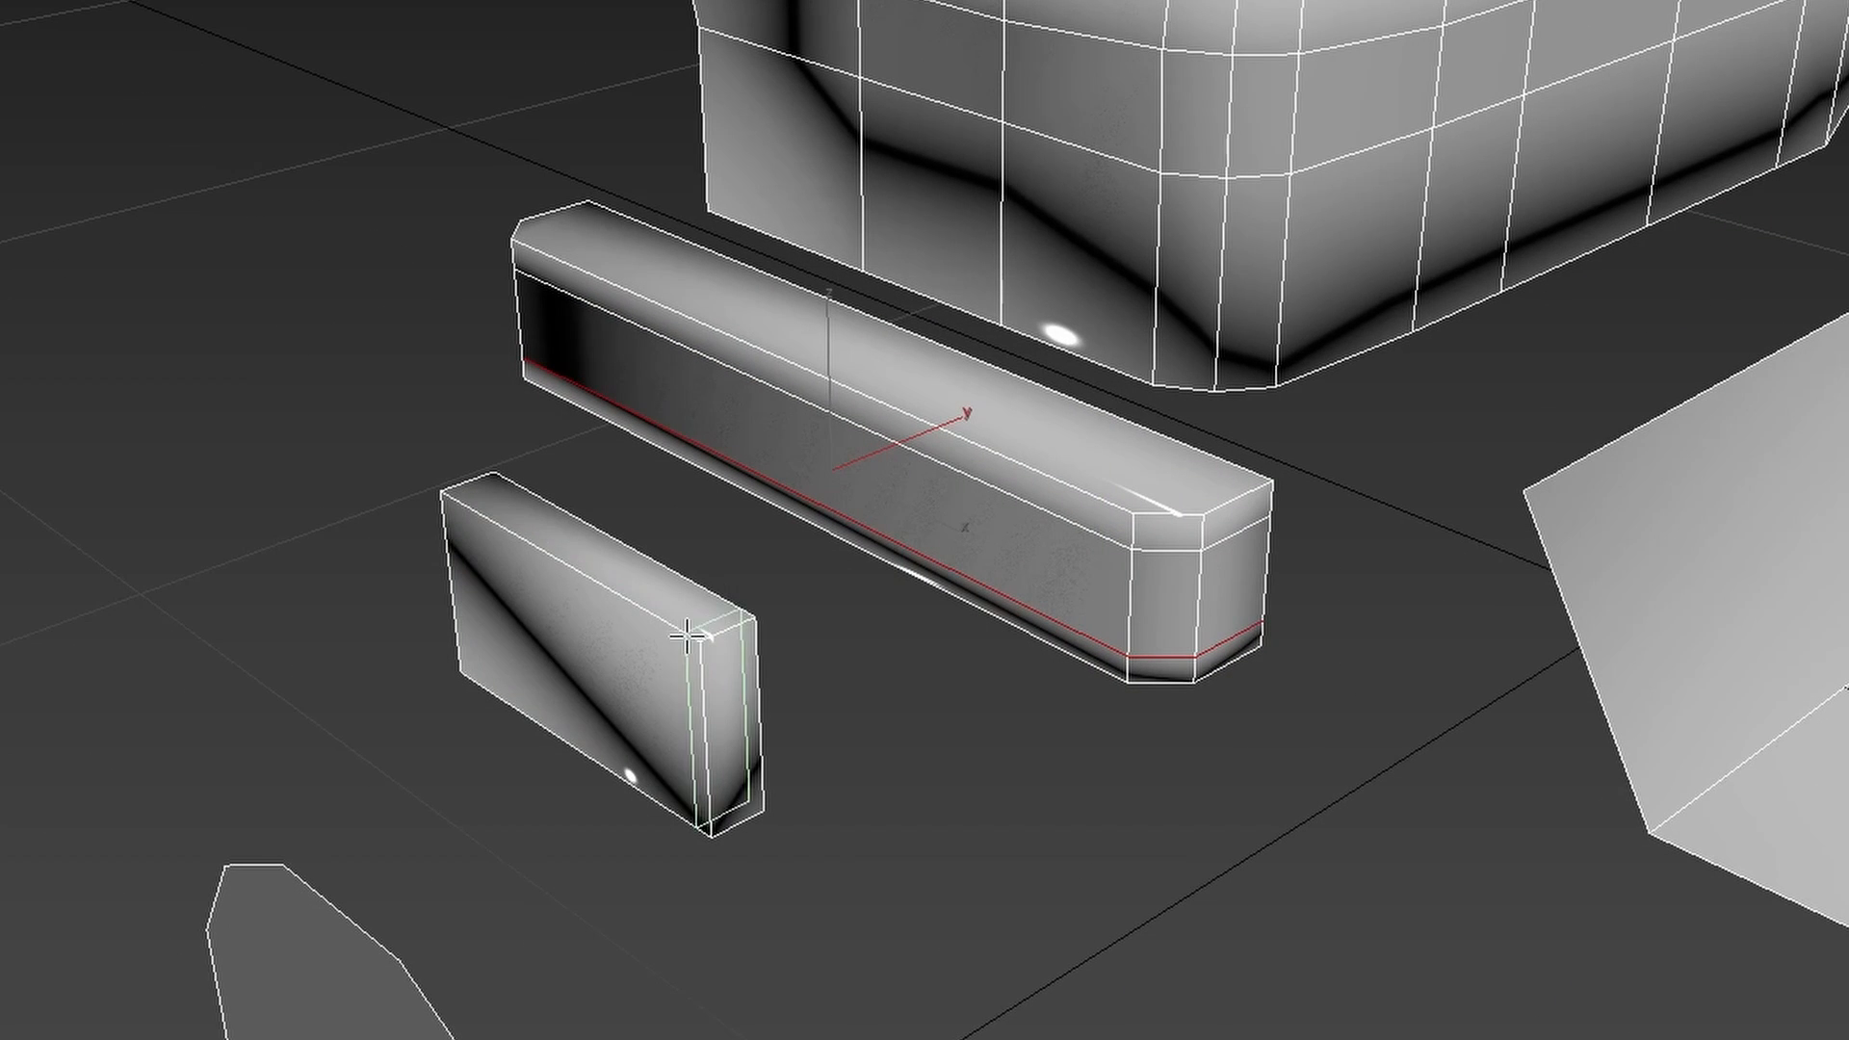
pyautogui.click(684, 693)
pyautogui.click(449, 520)
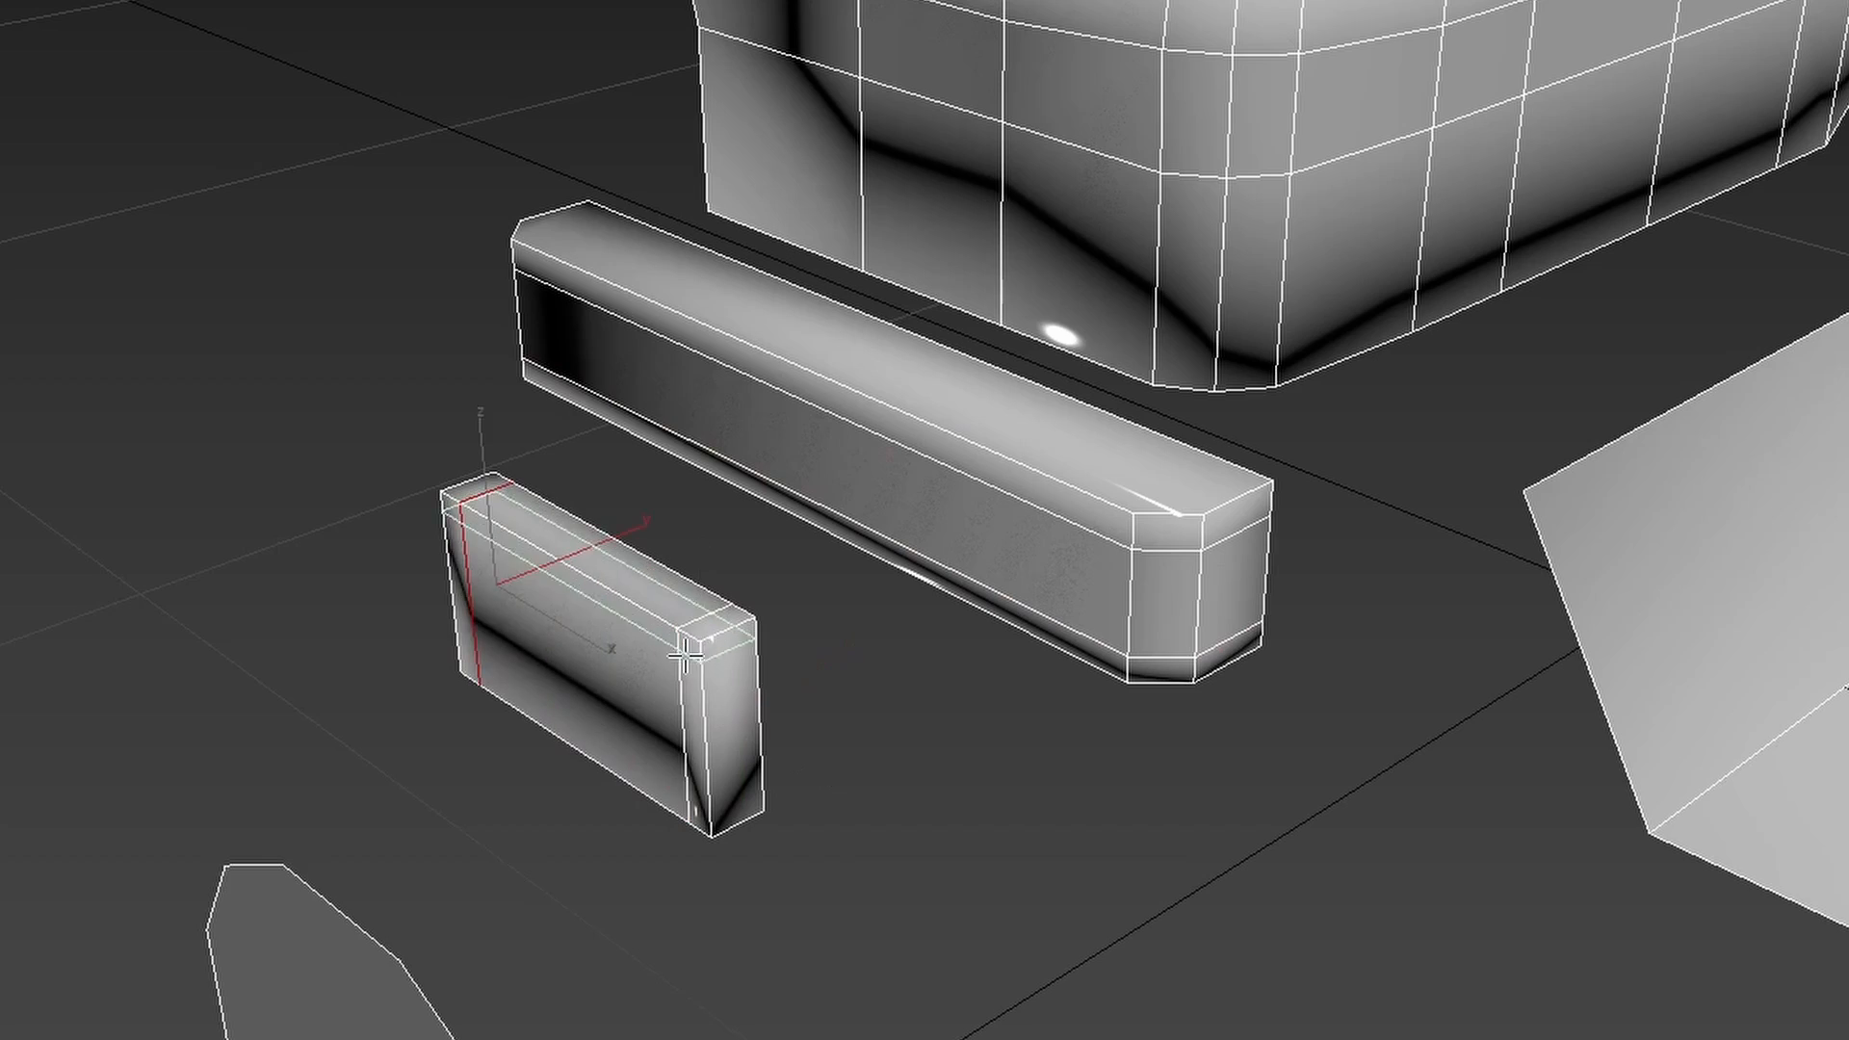
pyautogui.click(714, 801)
# Add supporting edge loops around the car body close to its top and bottom edges.
pyautogui.keyDown('alt'); pyautogui.moveTo(728, 616); pyautogui.dragTo(809, 601, button='middle'); pyautogui.keyUp('alt')
pyautogui.keyDown('alt'); pyautogui.moveTo(1110, 699); pyautogui.dragTo(1028, 712, button='middle'); pyautogui.keyUp('alt')
pyautogui.moveTo(1206, 310); pyautogui.dragTo(957, 586, button='middle')
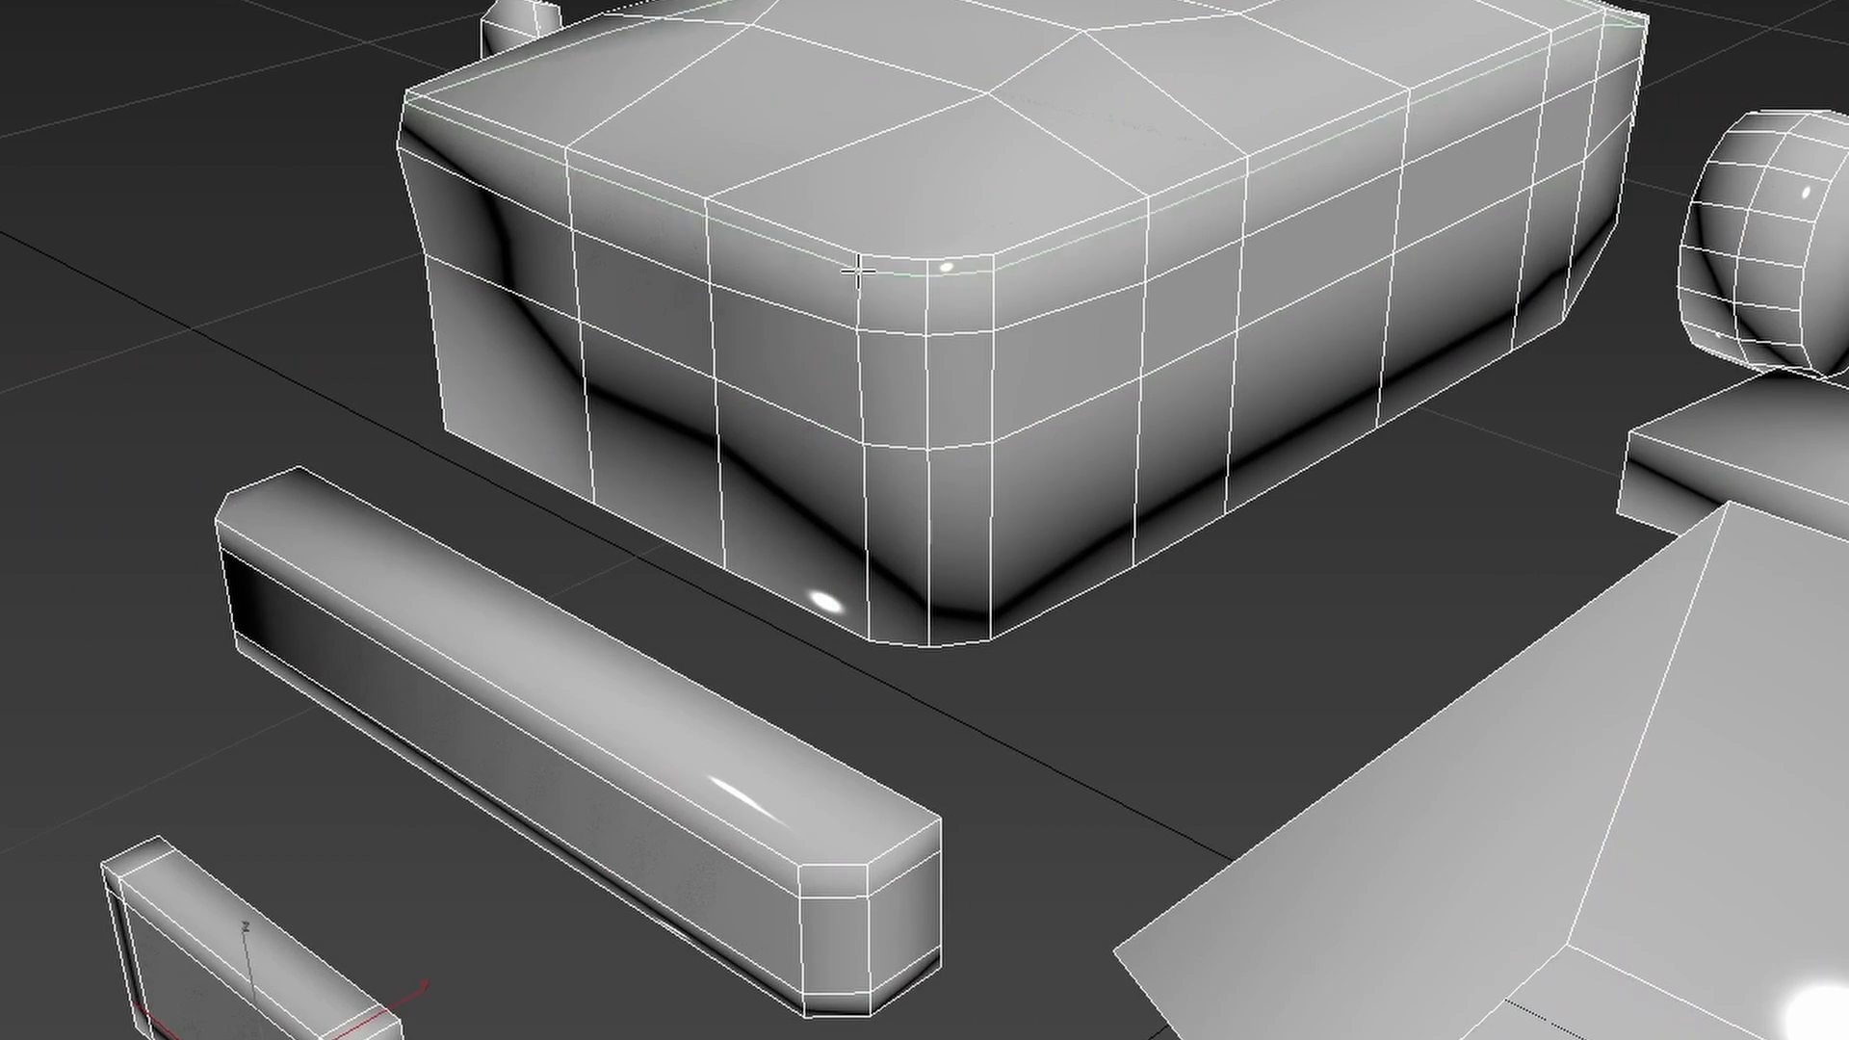
pyautogui.click(875, 277)
pyautogui.click(913, 604)
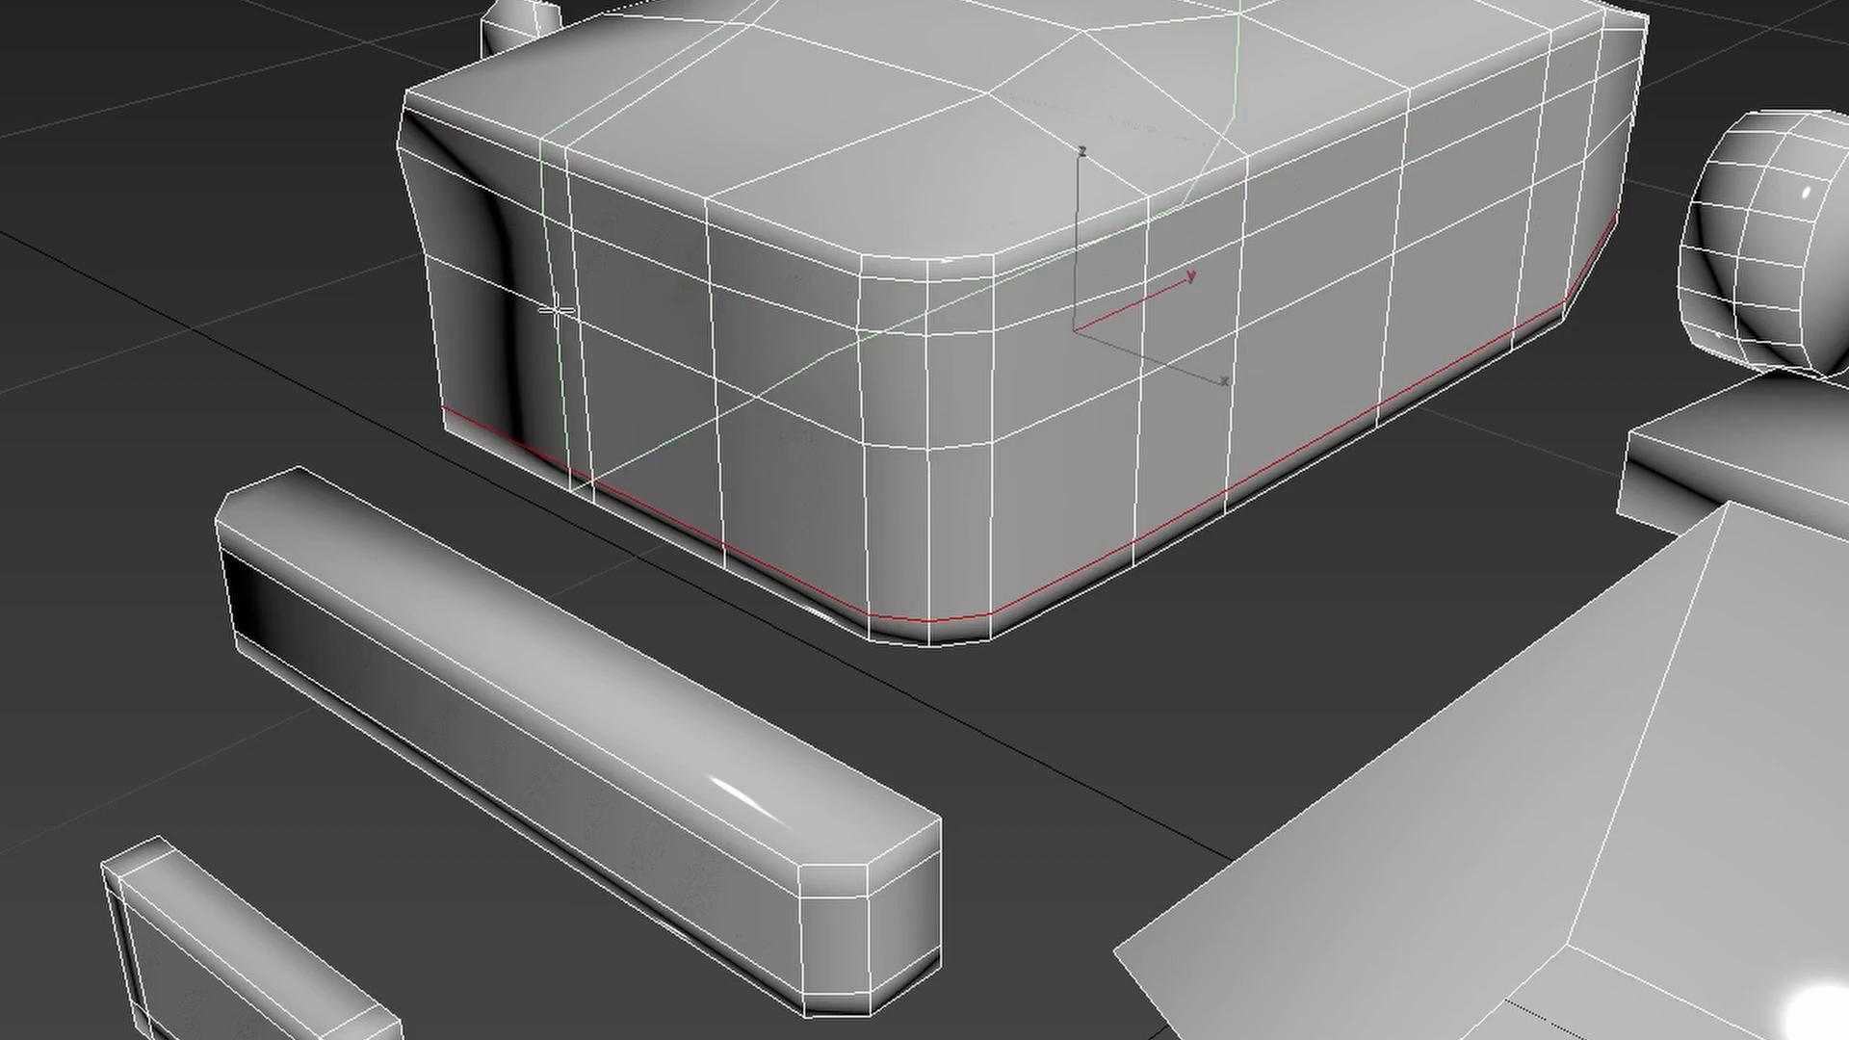
pyautogui.keyDown('alt'); pyautogui.moveTo(446, 228); pyautogui.dragTo(1019, 421, button='middle'); pyautogui.keyUp('alt')
# Add supporting edge loops around the wheel's tread close to its outer and inner rims.
pyautogui.scroll(-3, 1027, 431)
pyautogui.moveTo(1459, 672); pyautogui.dragTo(1117, 515, button='middle')
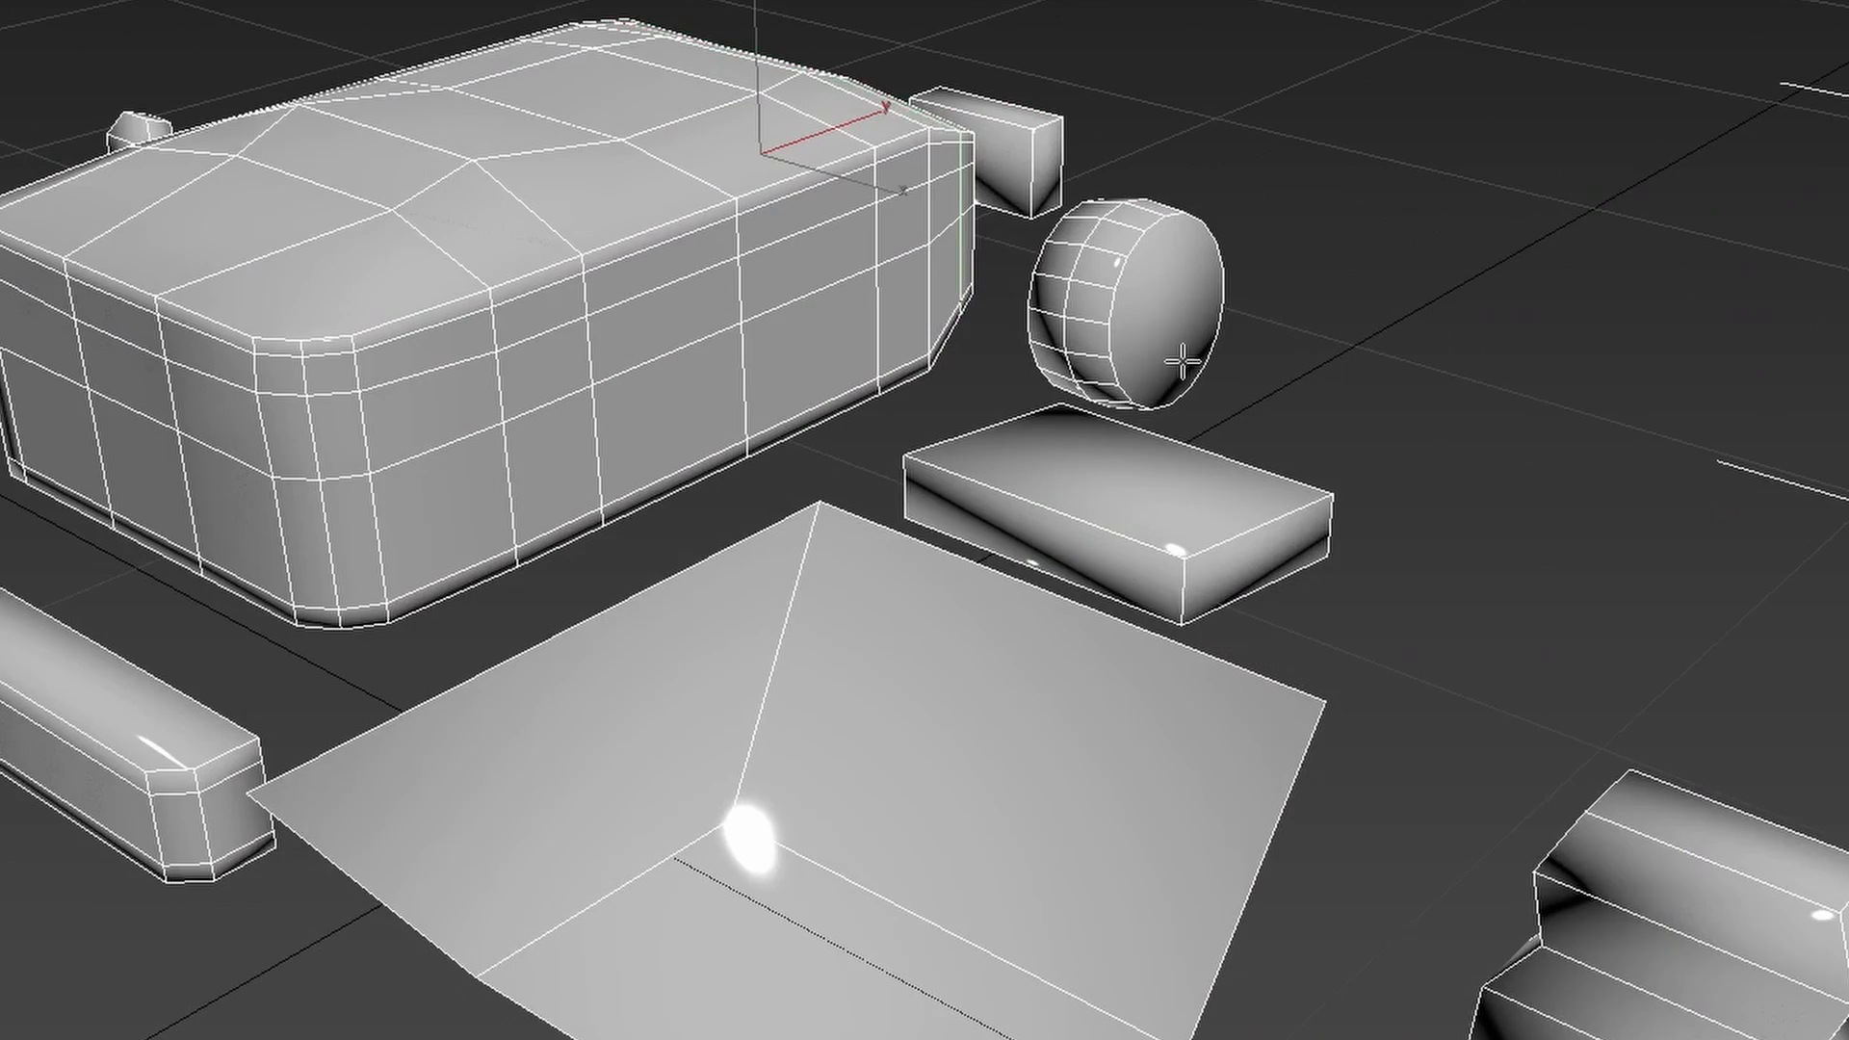
pyautogui.keyDown('alt'); pyautogui.moveTo(1180, 363); pyautogui.dragTo(1160, 321, button='middle'); pyautogui.keyUp('alt')
pyautogui.scroll(5, 1161, 322)
pyautogui.click(1038, 231)
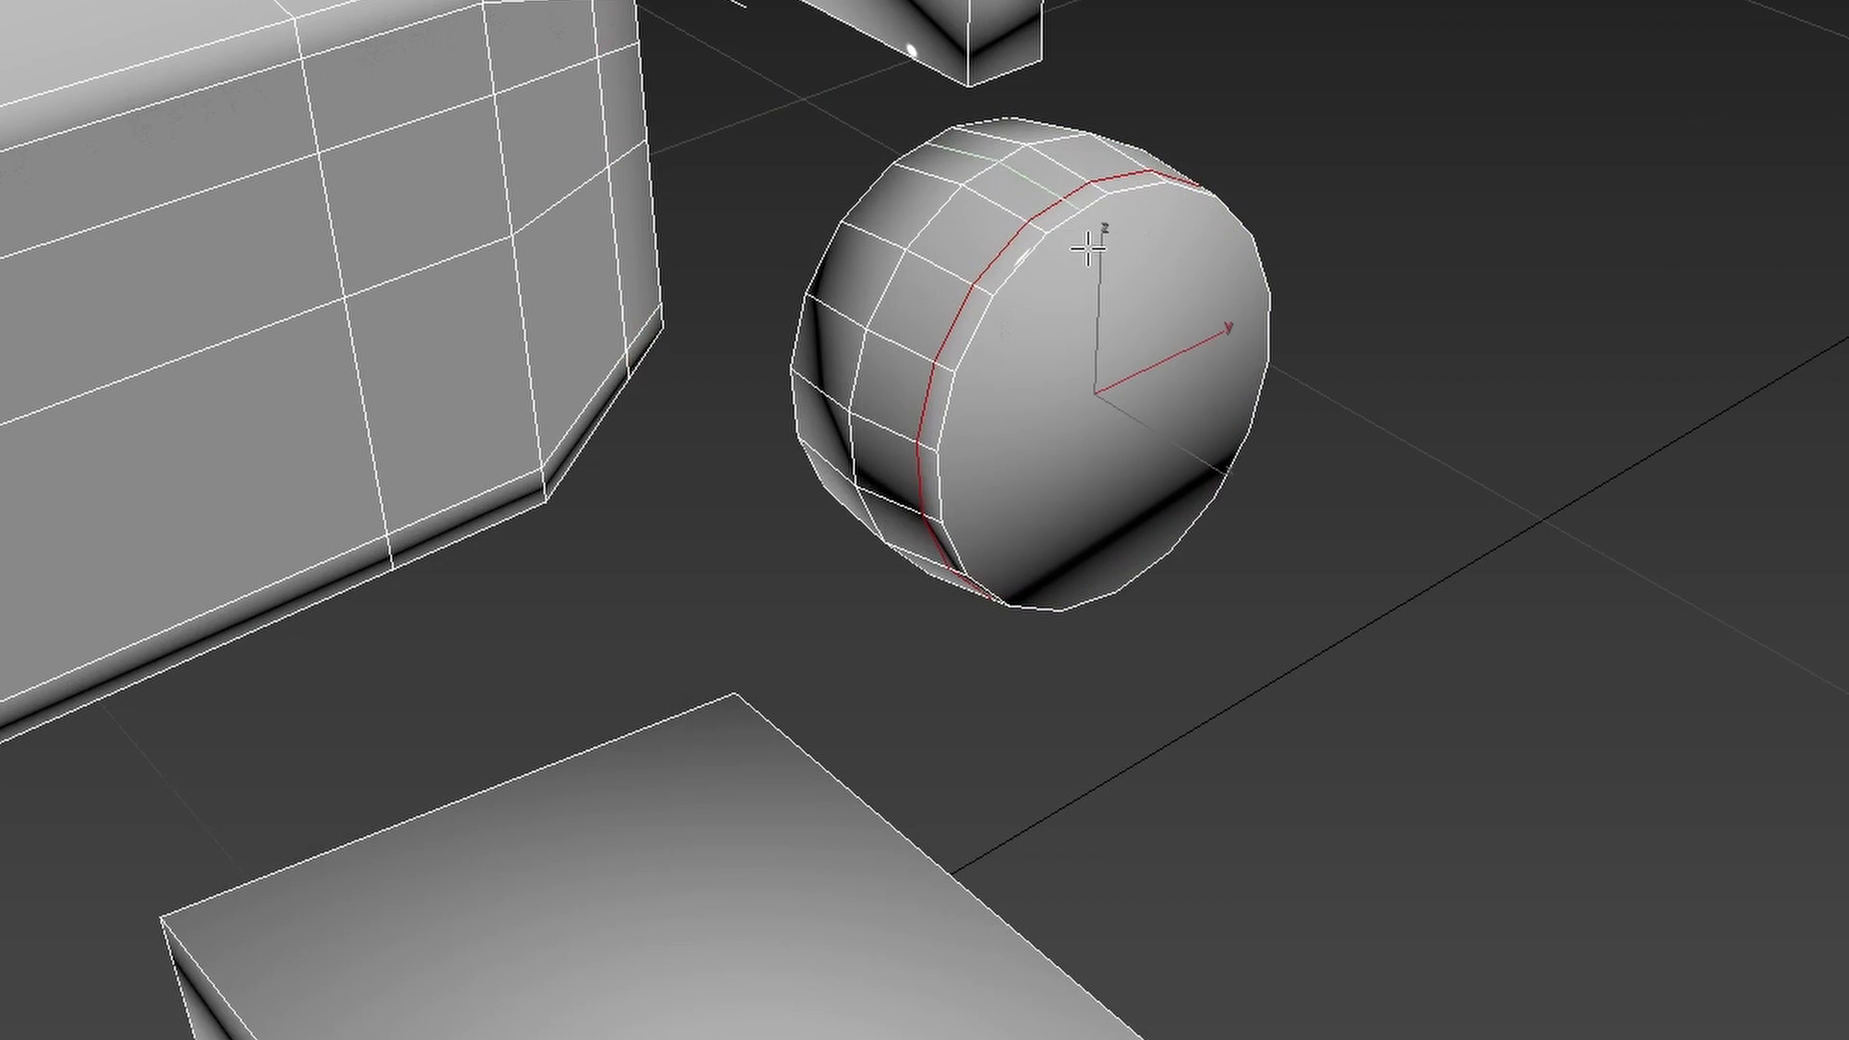
pyautogui.hotkey('ctrl', 'z')
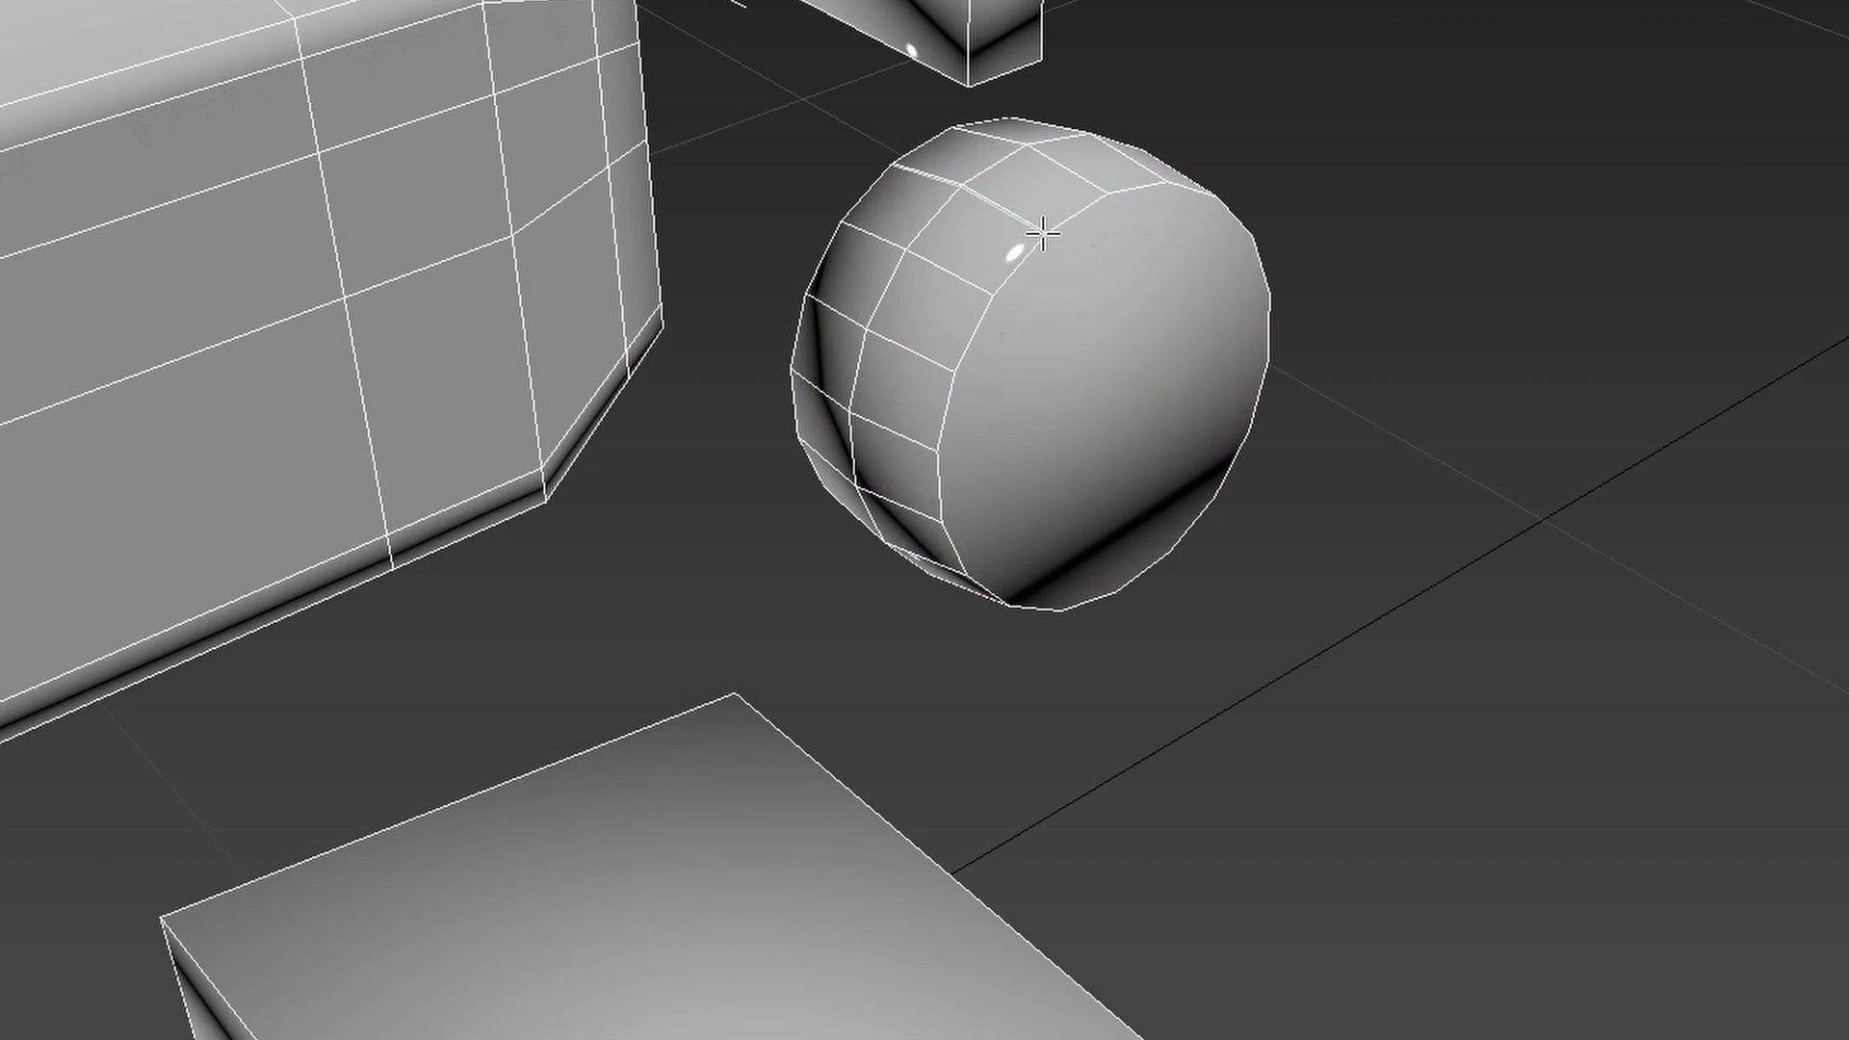
pyautogui.click(1027, 221)
pyautogui.keyDown('alt'); pyautogui.moveTo(1123, 298); pyautogui.dragTo(1055, 356, button='middle'); pyautogui.keyUp('alt')
pyautogui.keyDown('alt'); pyautogui.moveTo(1119, 419); pyautogui.dragTo(1094, 404, button='middle'); pyautogui.keyUp('alt')
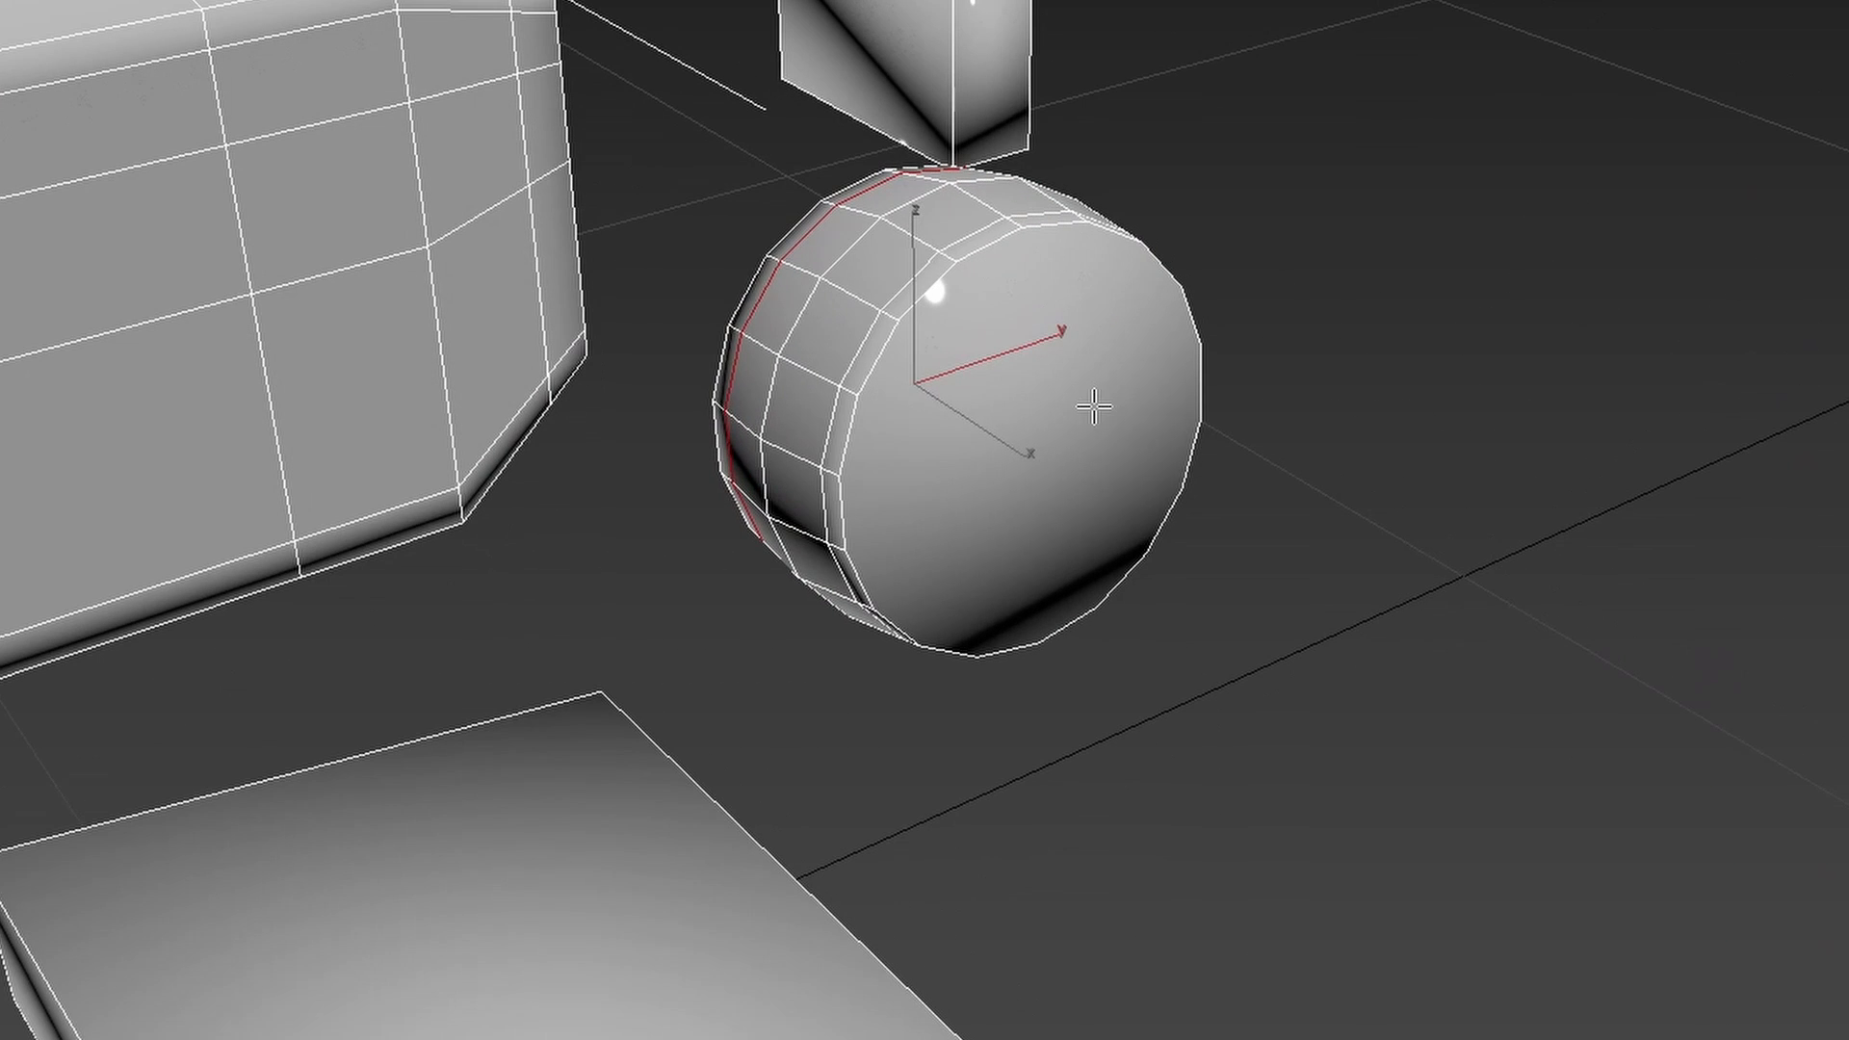
# Try a single large inset on the wheel's outer face.
pyautogui.press('4')
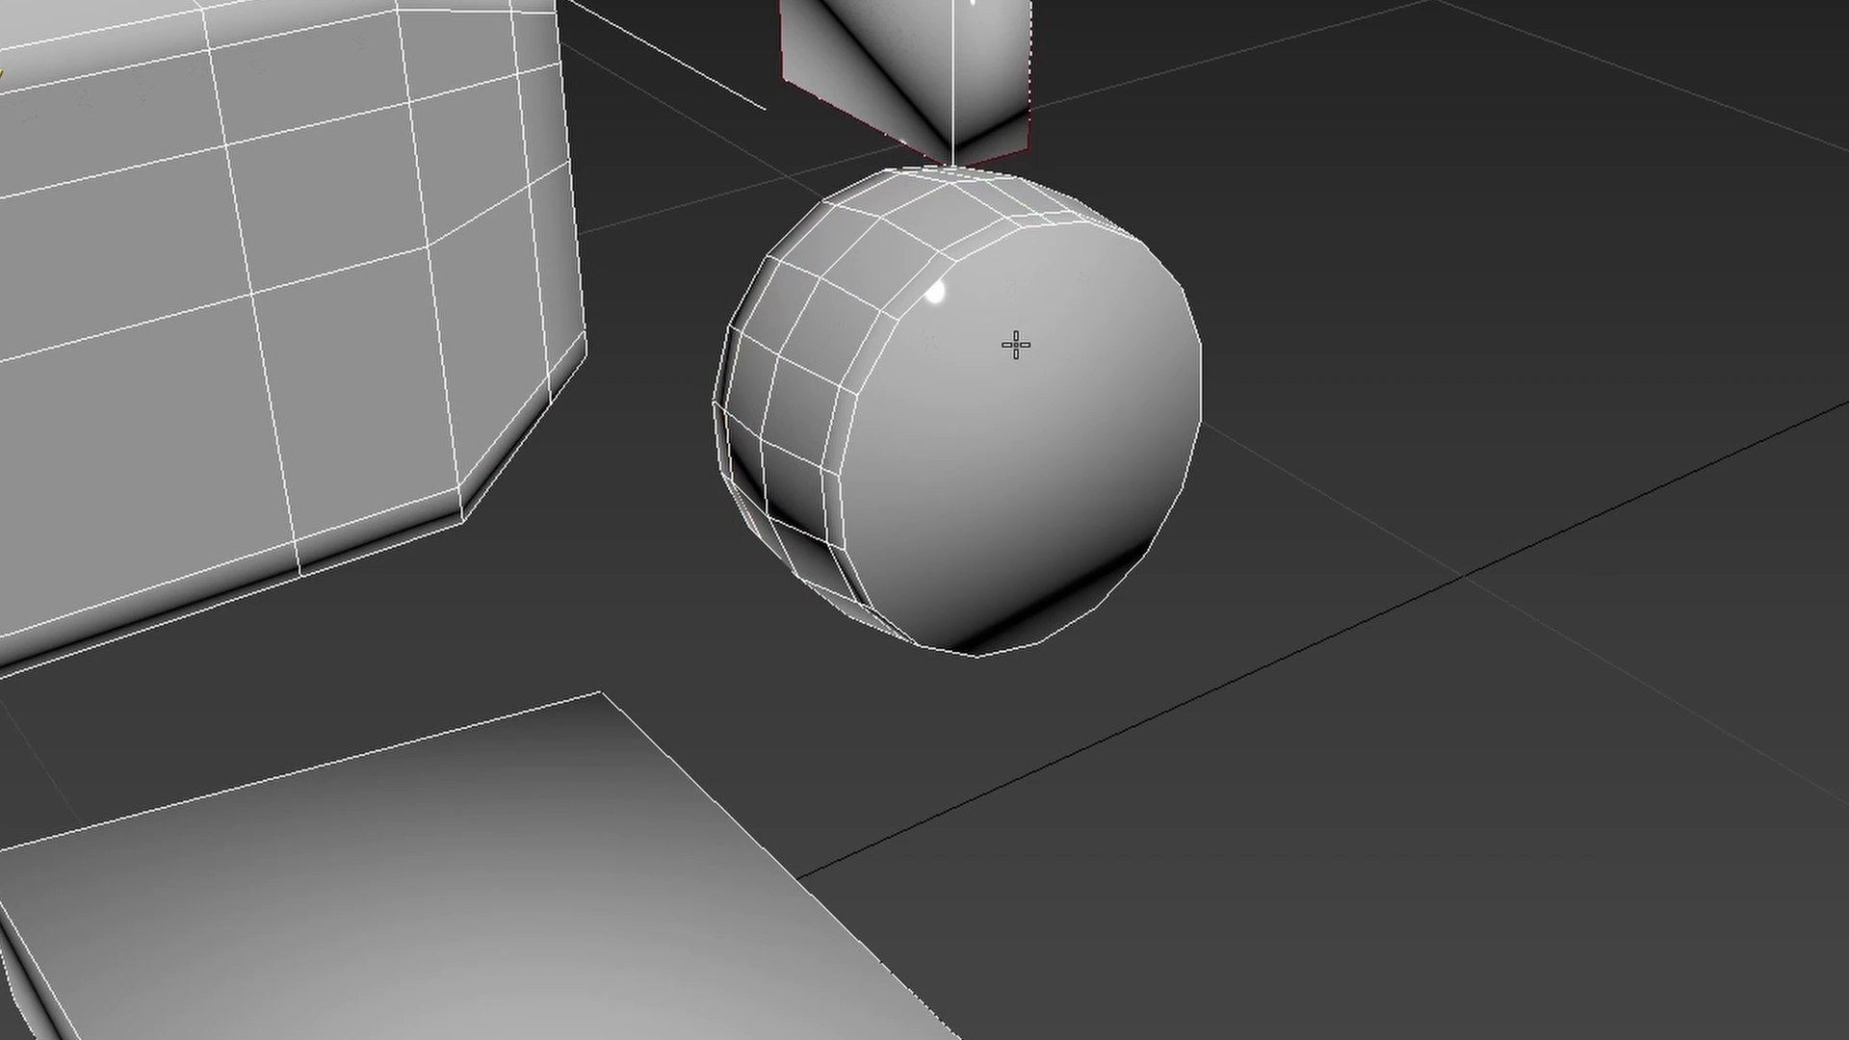
pyautogui.click(1020, 334)
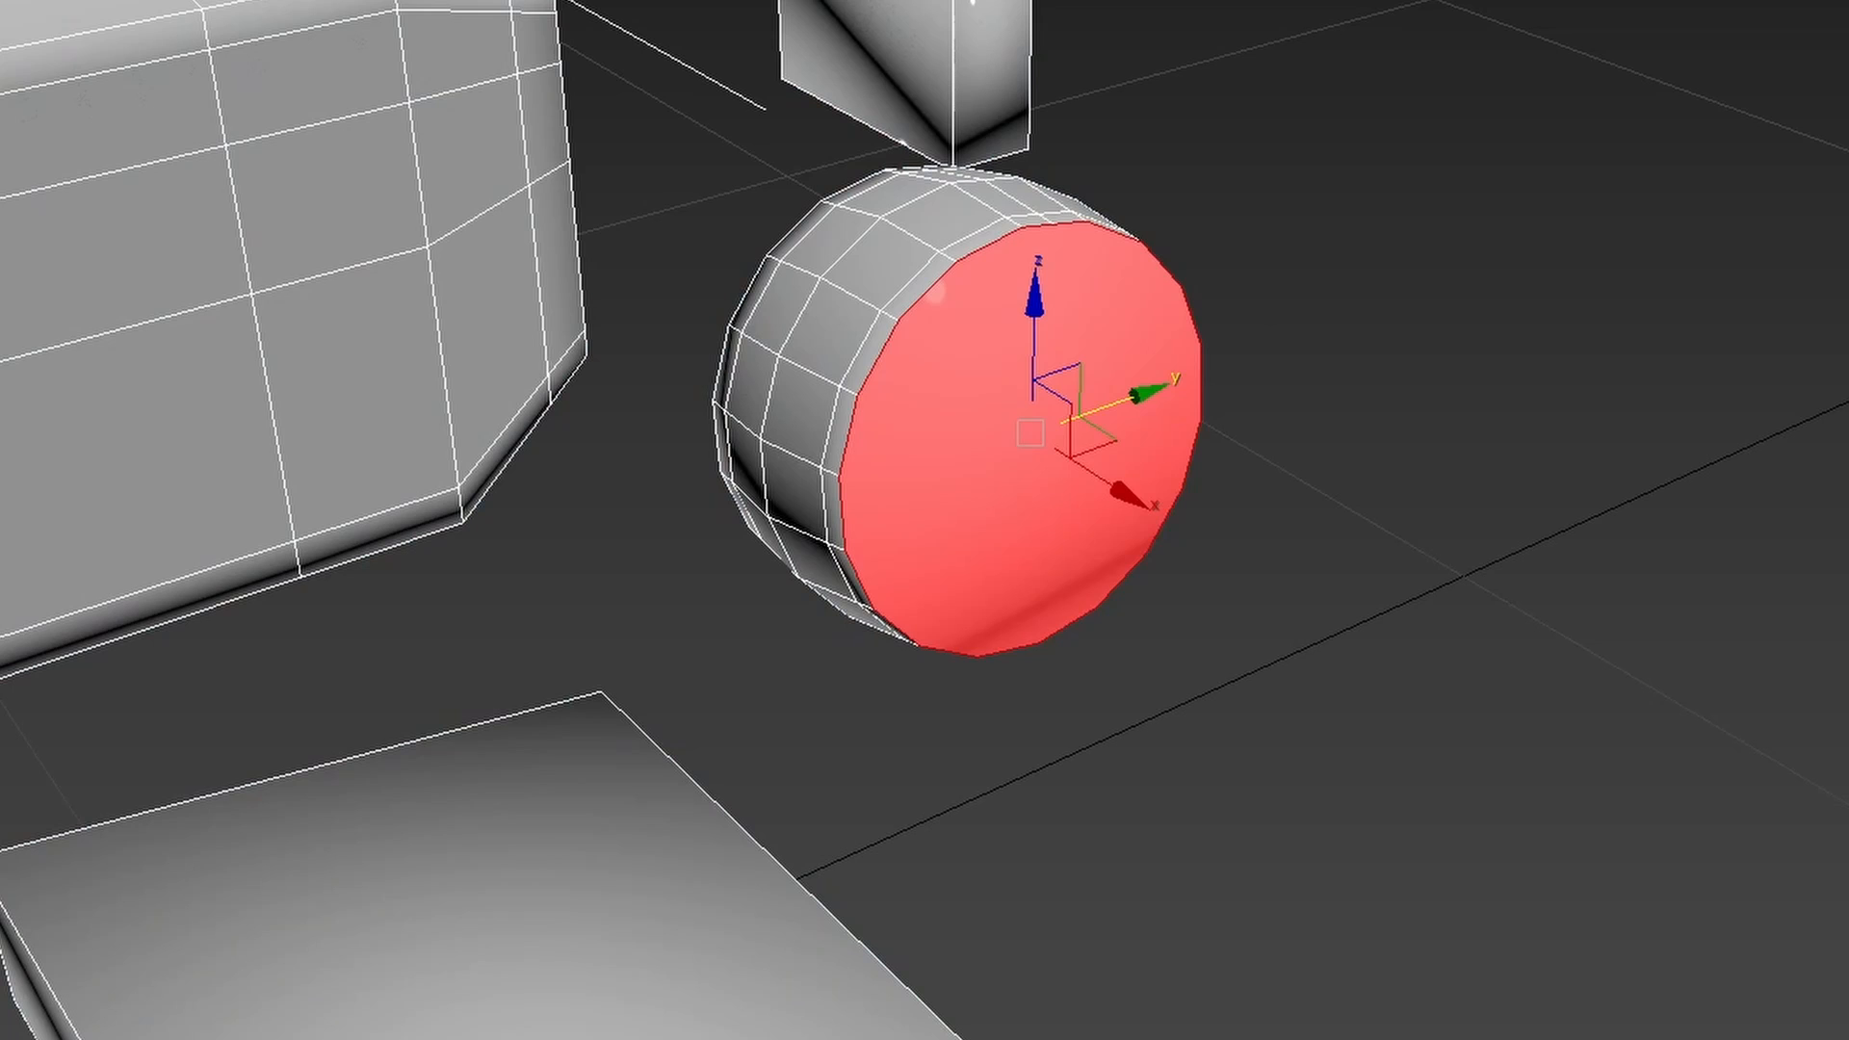
pyautogui.moveTo(946, 424); pyautogui.dragTo(1013, 495)
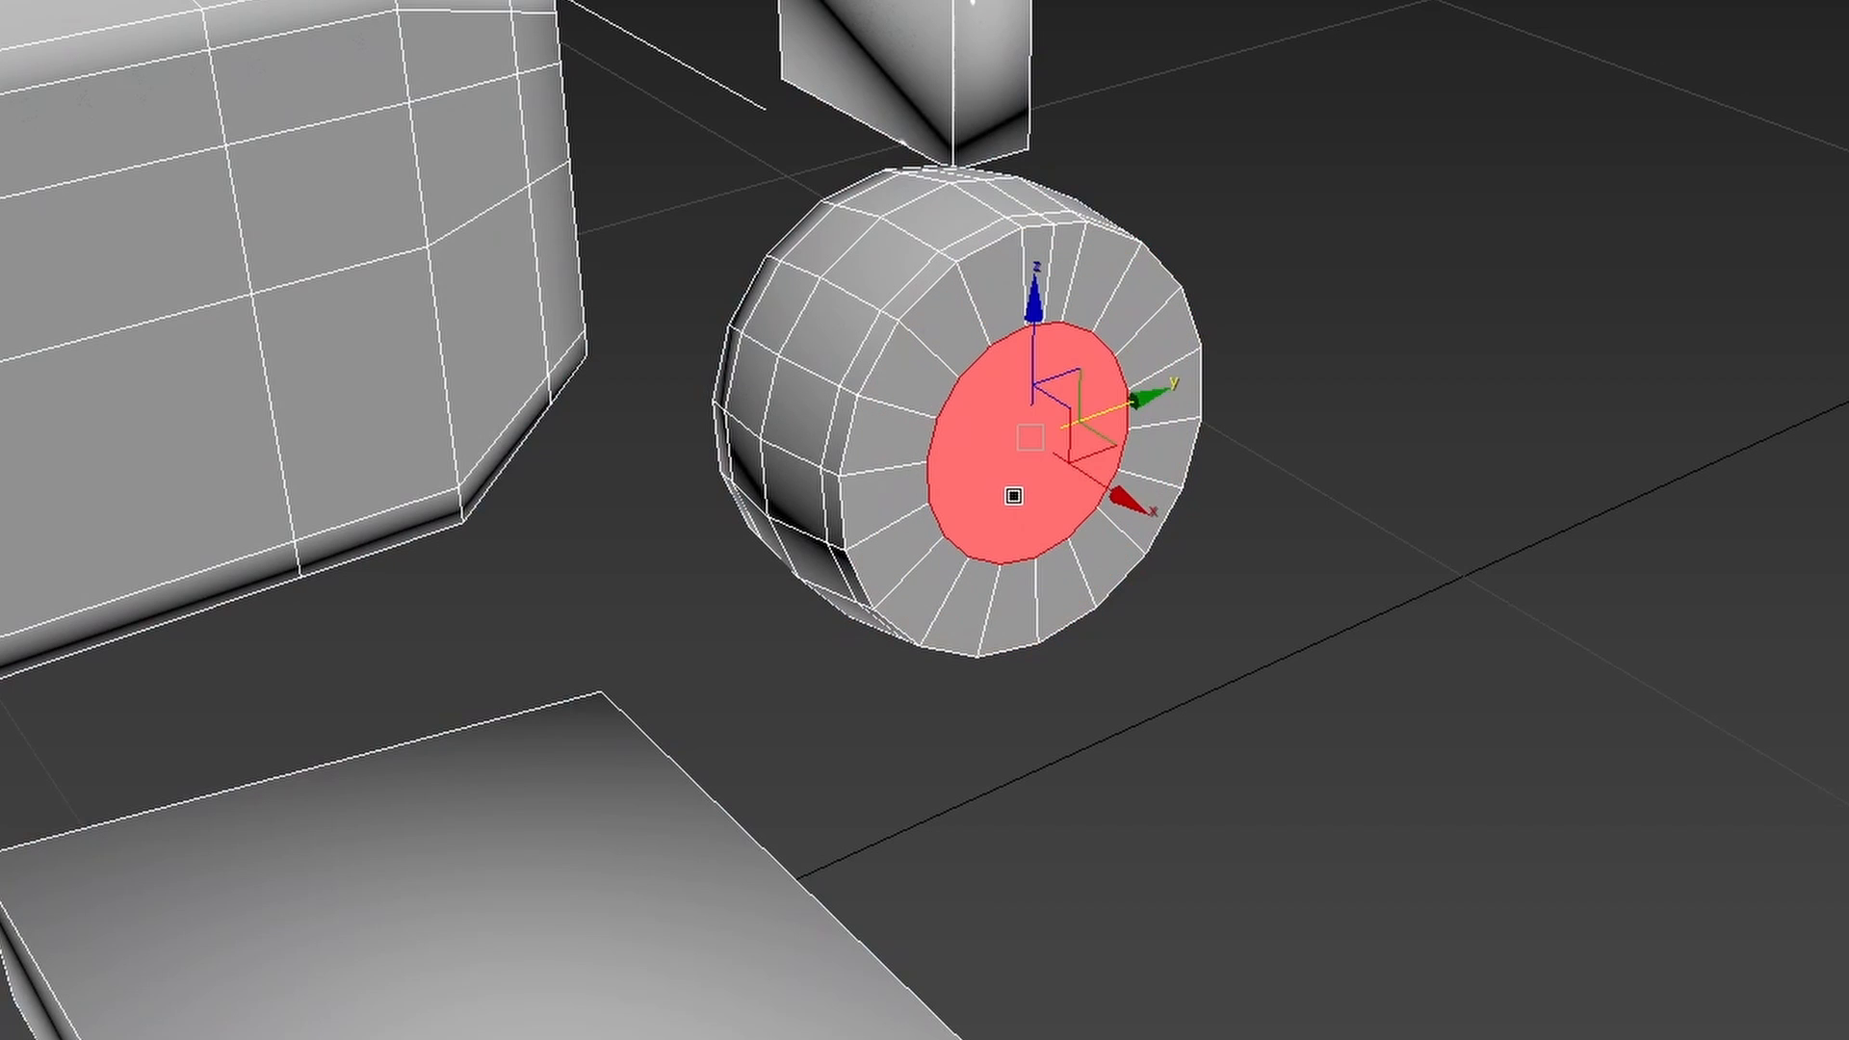
pyautogui.keyDown('alt'); pyautogui.moveTo(1013, 495); pyautogui.dragTo(1349, 535, button='middle'); pyautogui.keyUp('alt')
pyautogui.moveTo(1107, 314); pyautogui.dragTo(1008, 273, button='middle')
pyautogui.hotkey('ctrl', 'z')
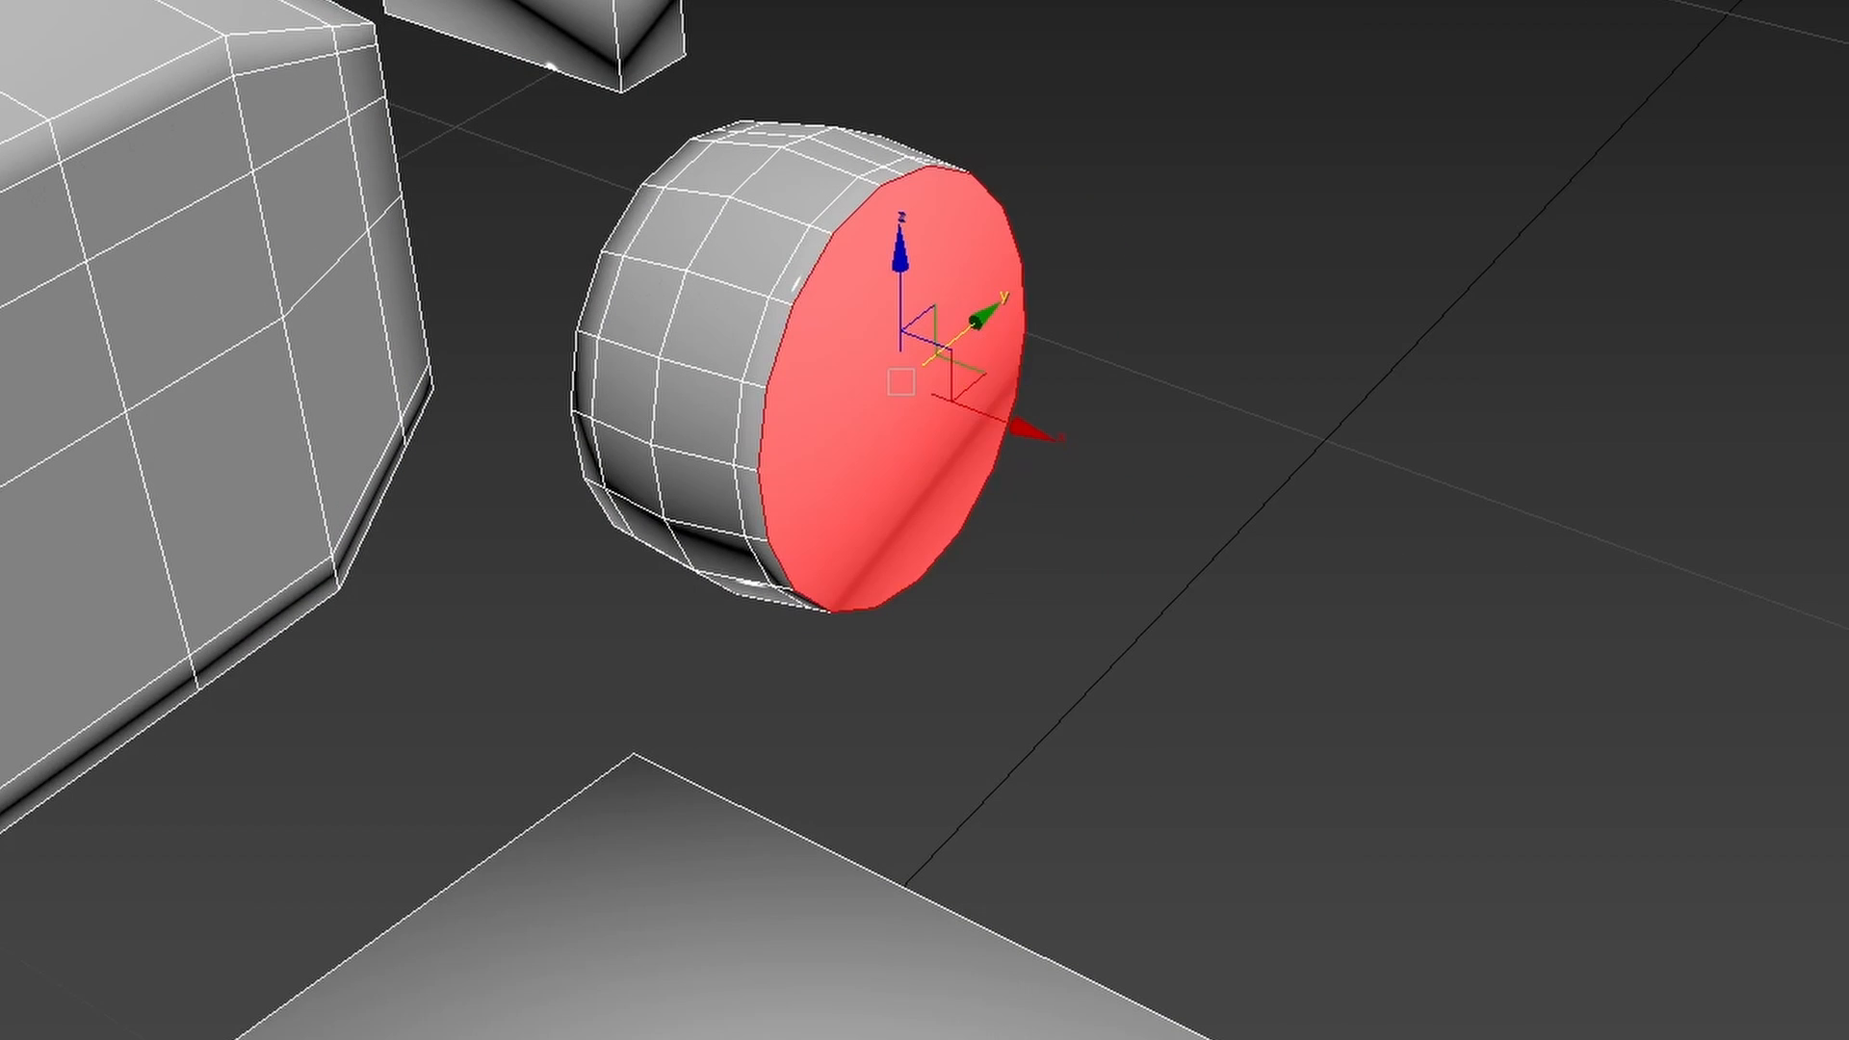
# Inset the wheel's outer face slightly along the rim, and inset it again to a smaller central disc.
pyautogui.hotkey('shift', 'i')
pyautogui.keyDown('alt'); pyautogui.moveTo(900, 241); pyautogui.dragTo(766, 164, button='middle'); pyautogui.keyUp('alt')
pyautogui.keyDown('alt'); pyautogui.click(986, 276); pyautogui.keyUp('alt')
pyautogui.click(963, 283)
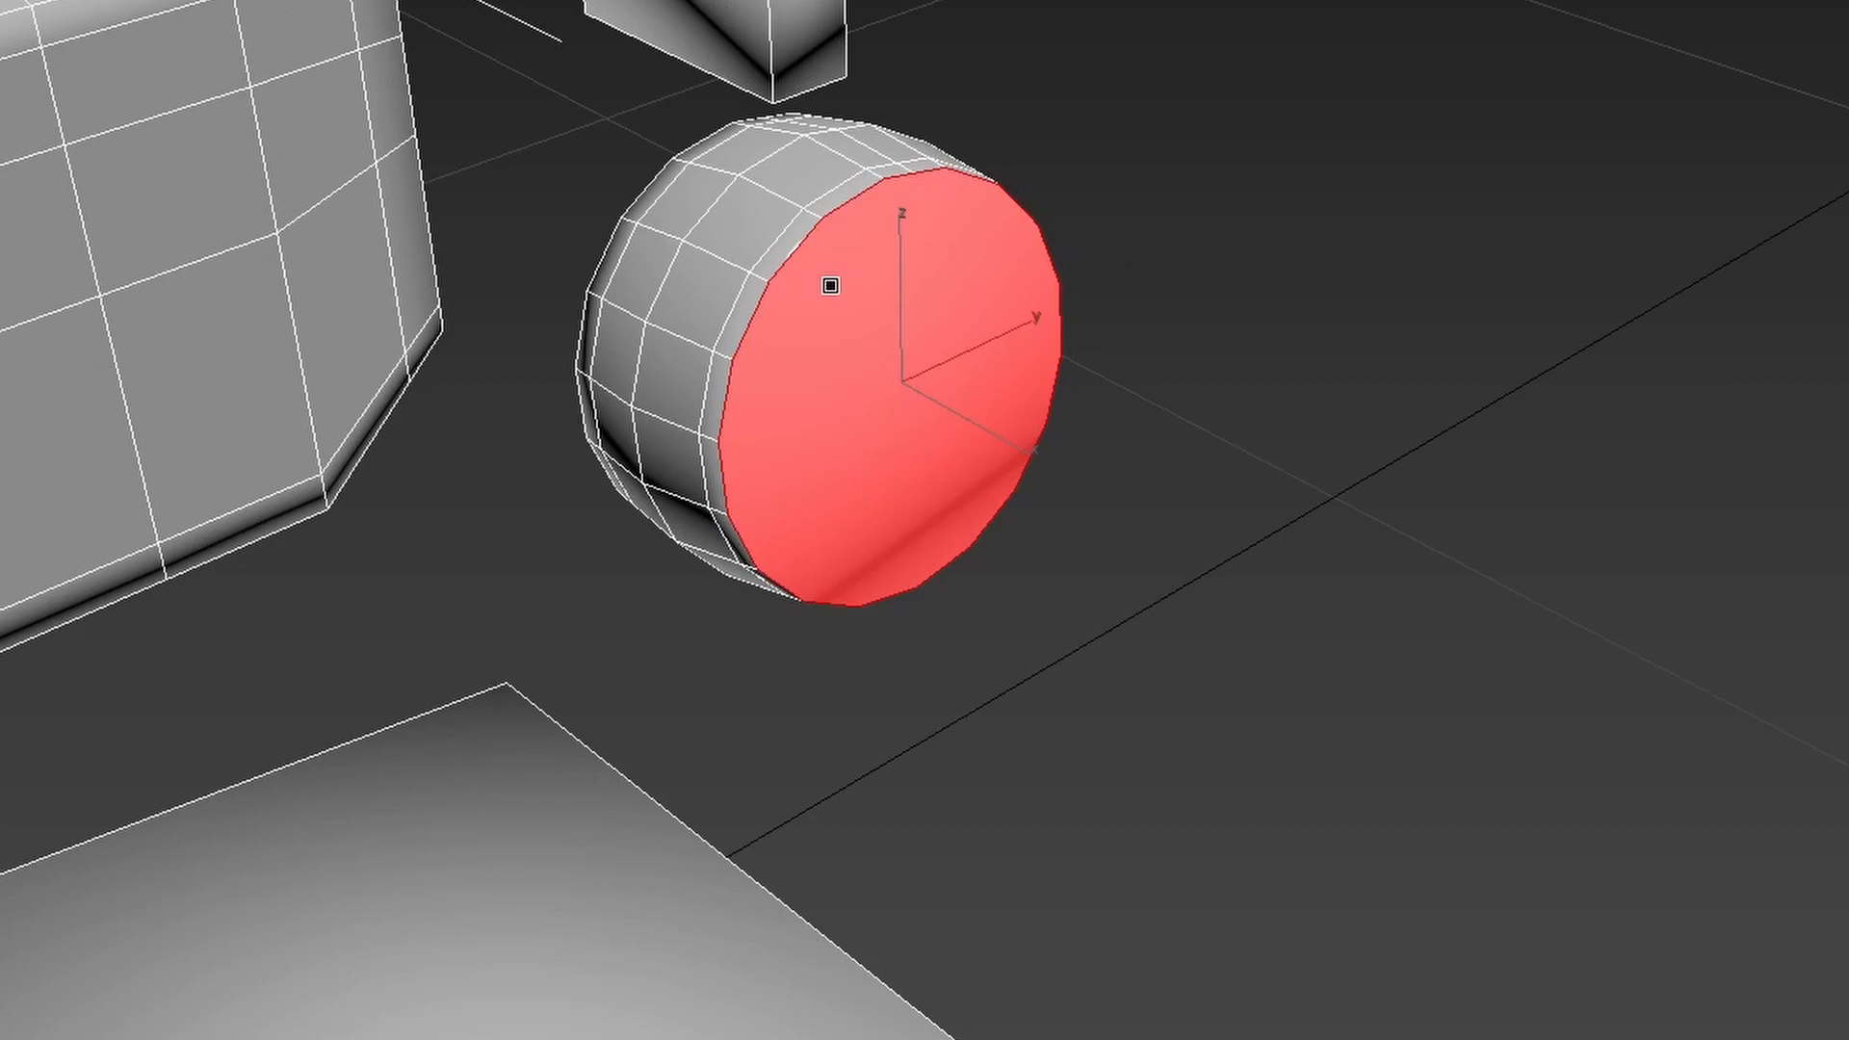
pyautogui.moveTo(829, 285); pyautogui.dragTo(895, 395)
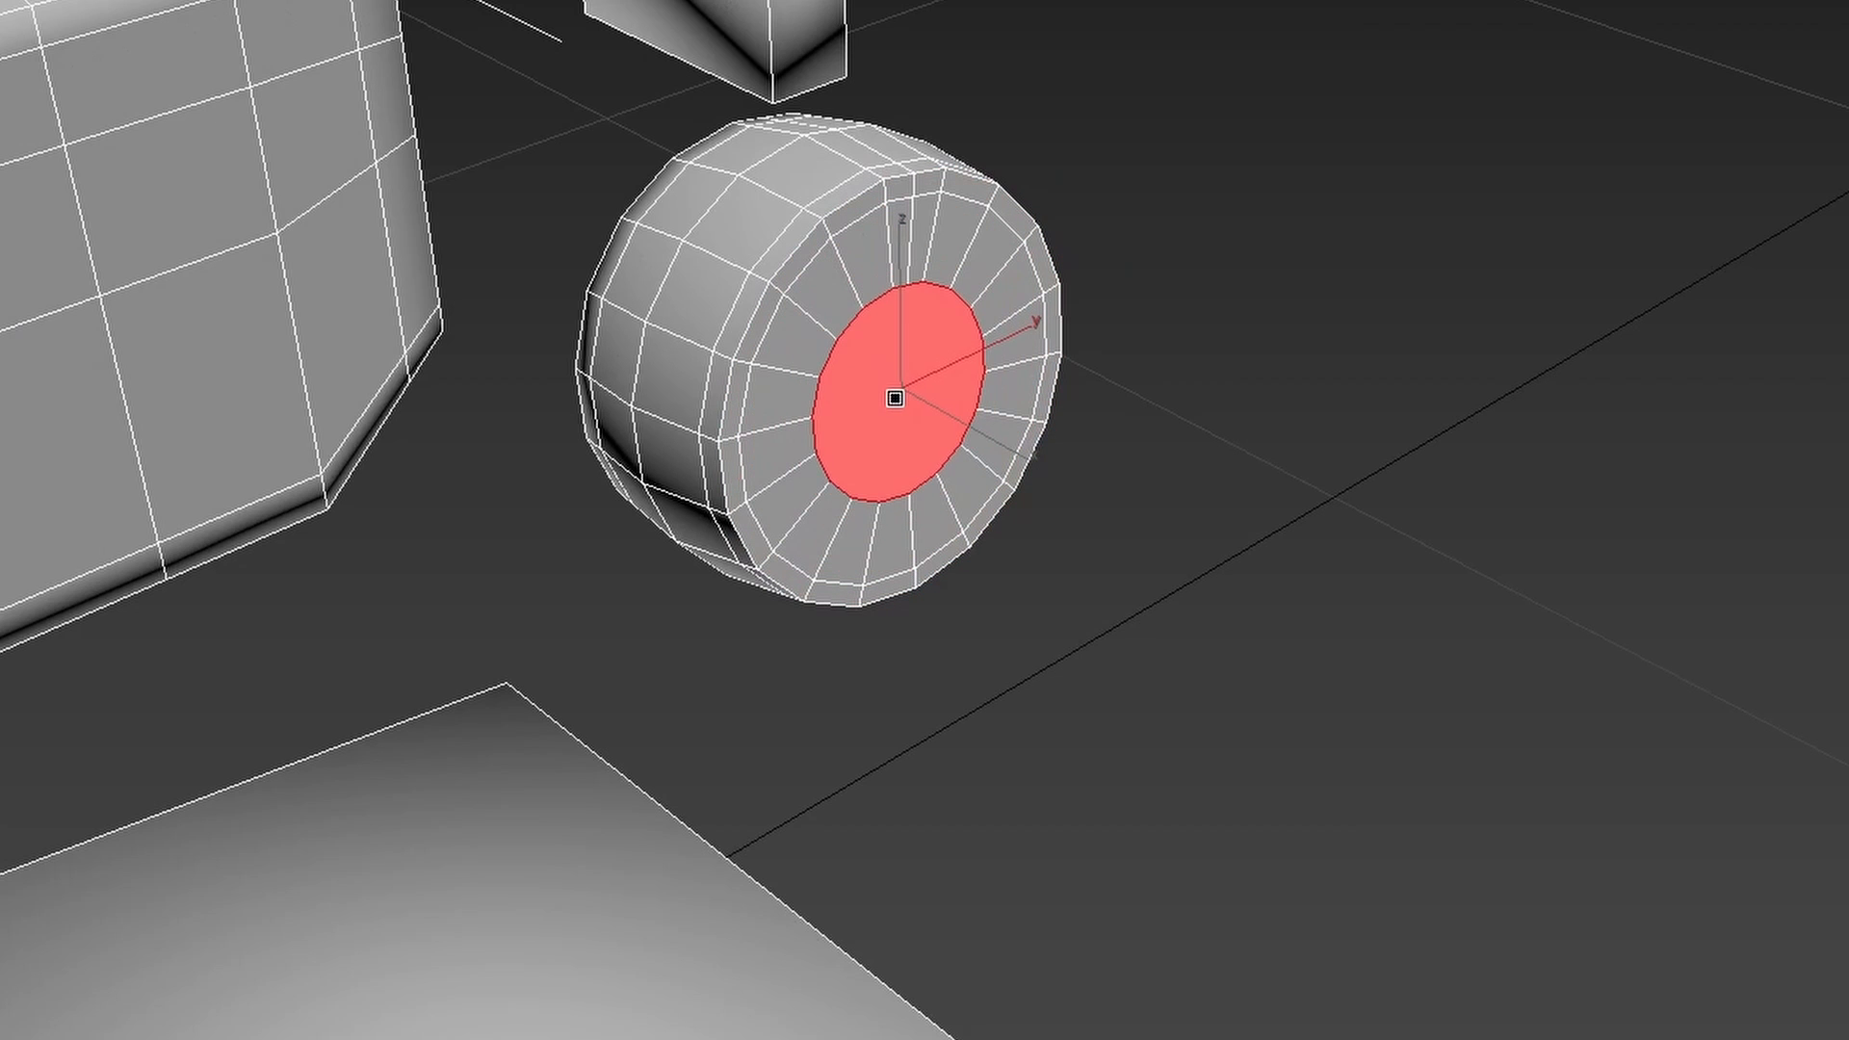
pyautogui.press('w')
pyautogui.click(1311, 383)
pyautogui.keyDown('alt'); pyautogui.moveTo(1312, 383); pyautogui.dragTo(1154, 369, button='middle'); pyautogui.keyUp('alt')
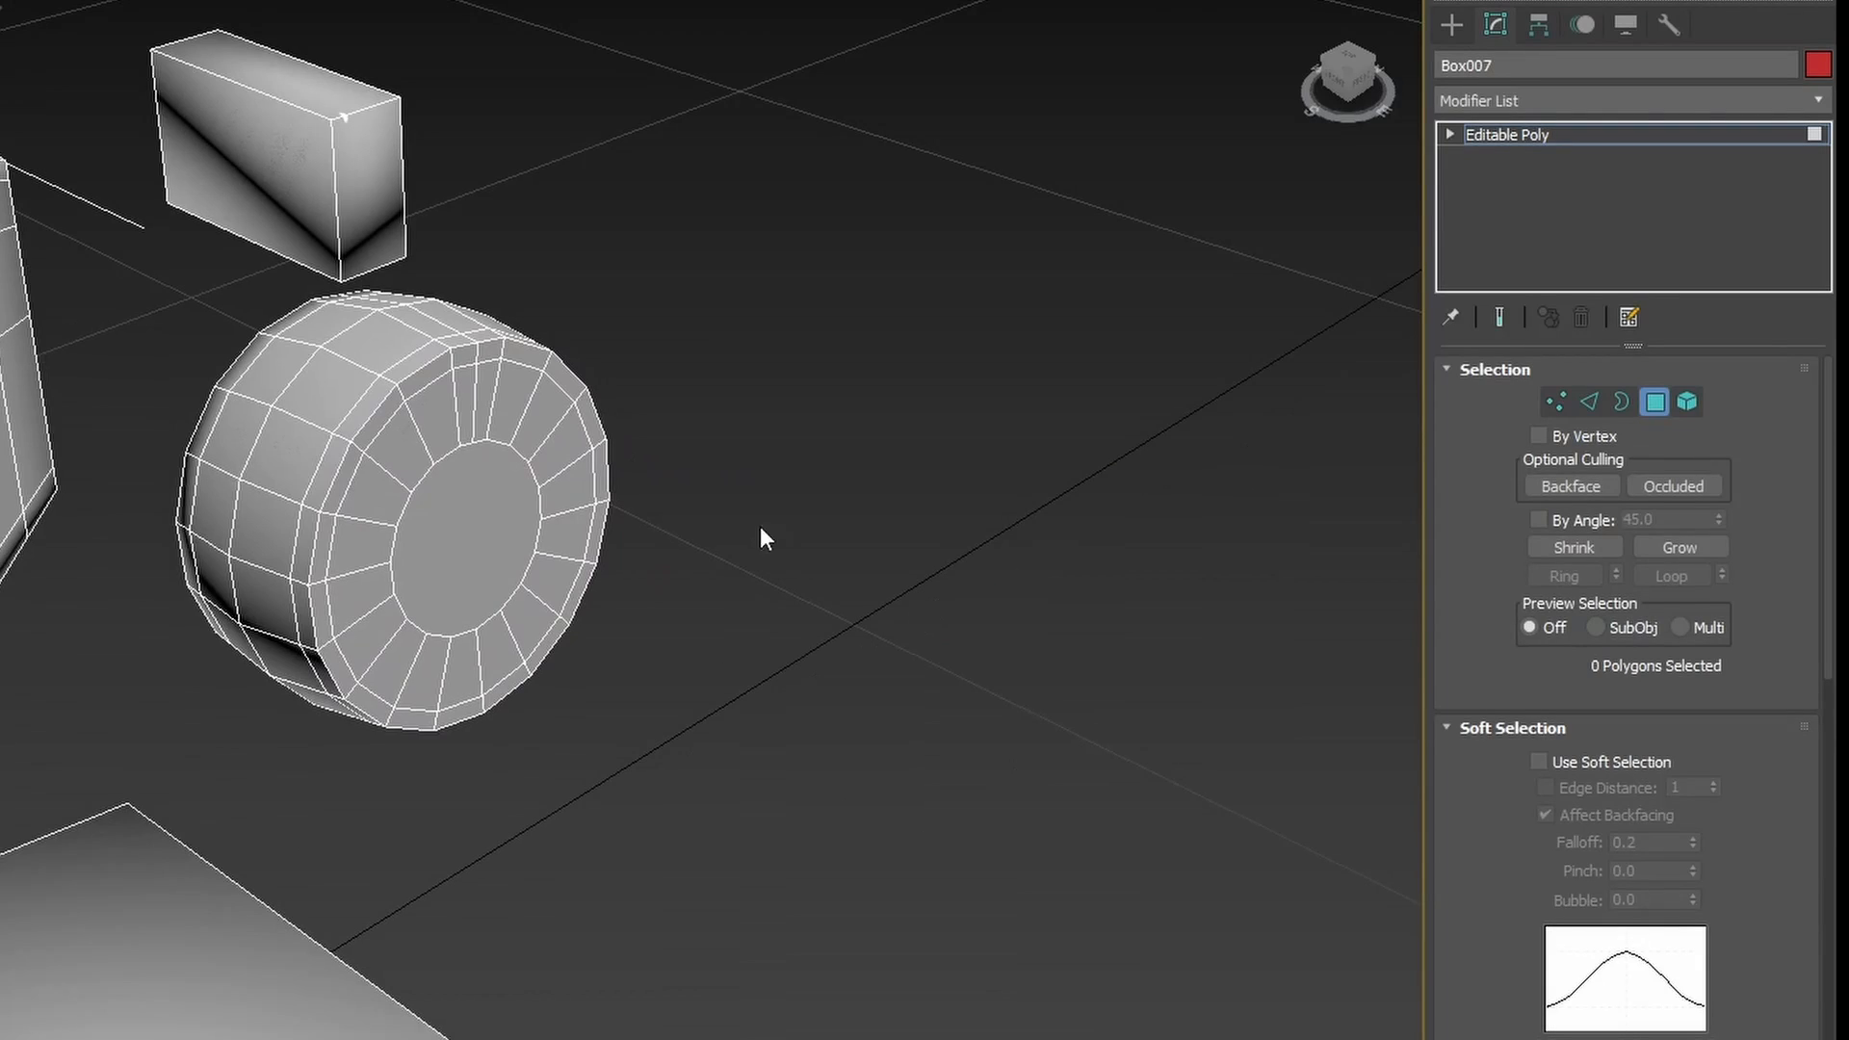
# Hide the edged-faces display and examine the smooth shading on the wheel, body and bumper.
pyautogui.press('F4')
pyautogui.hotkey('ctrl', 'z')
pyautogui.hotkey('ctrl', 'y')
pyautogui.hotkey('ctrl', 'y')
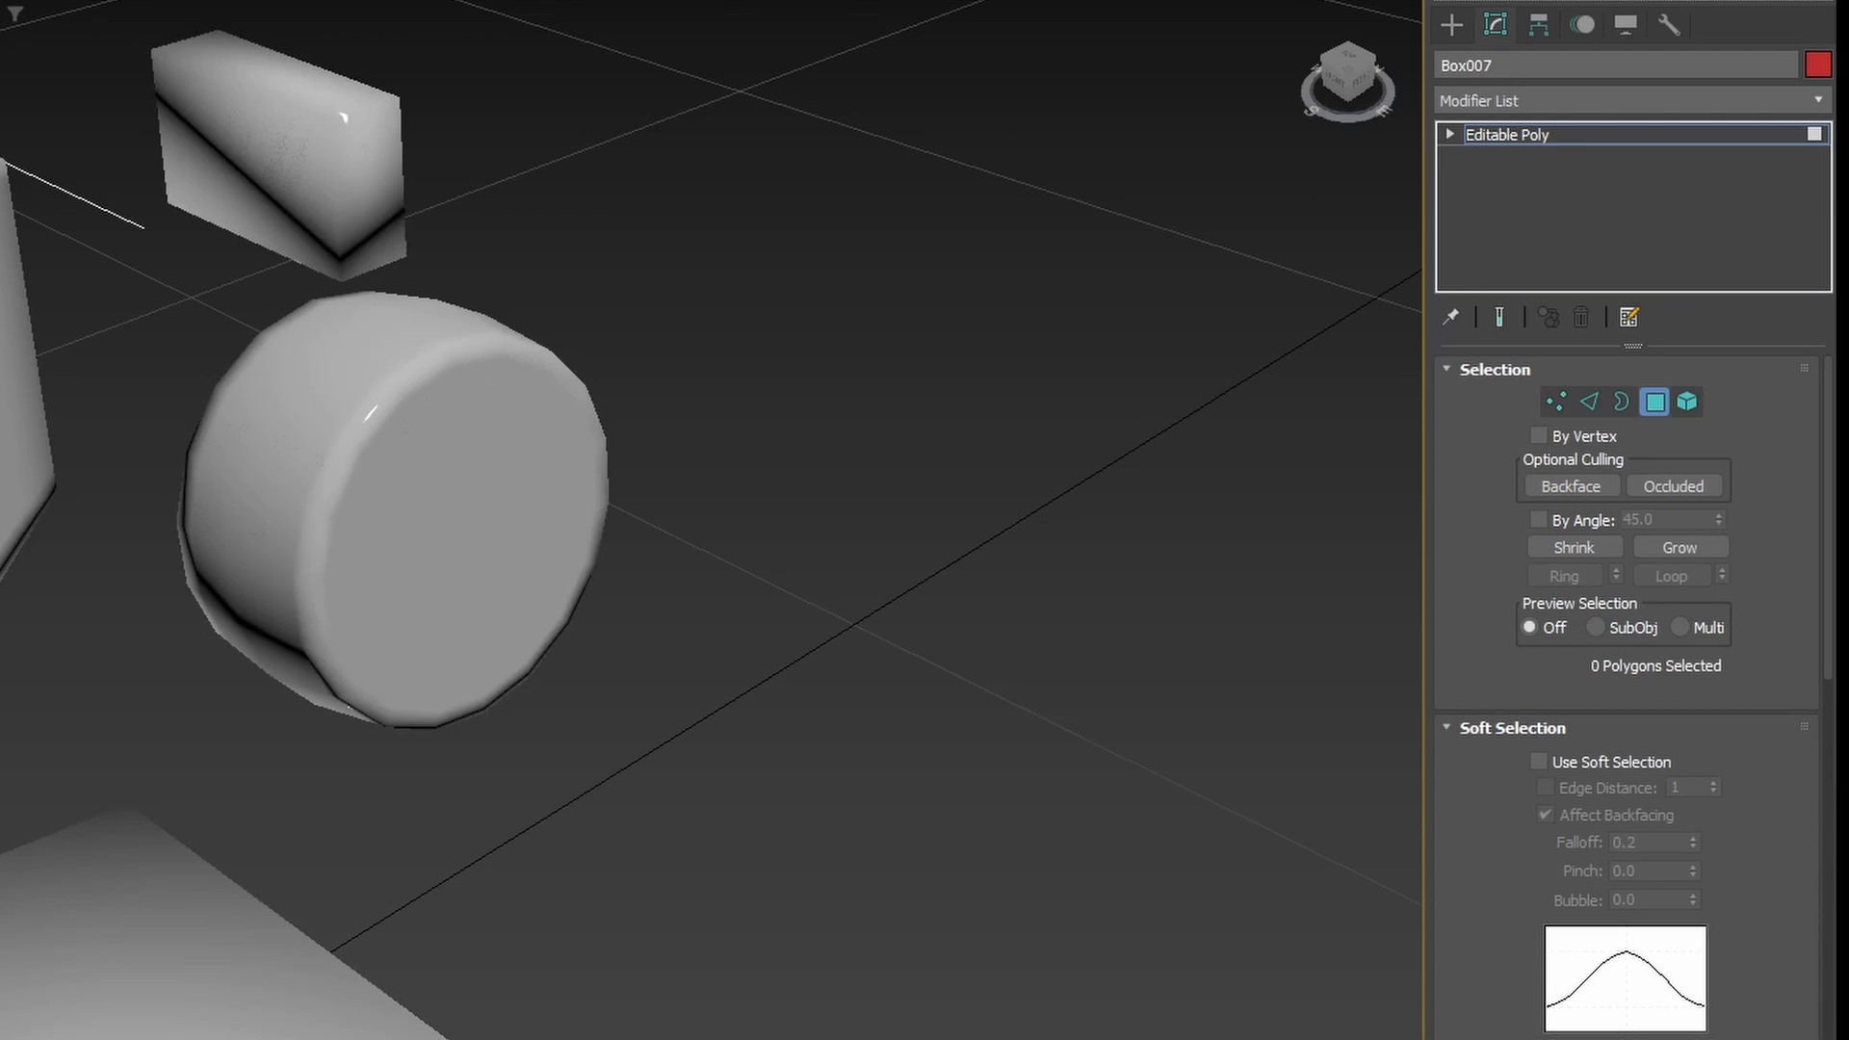
pyautogui.keyDown('alt'); pyautogui.moveTo(511, 491); pyautogui.dragTo(821, 471, button='middle'); pyautogui.keyUp('alt')
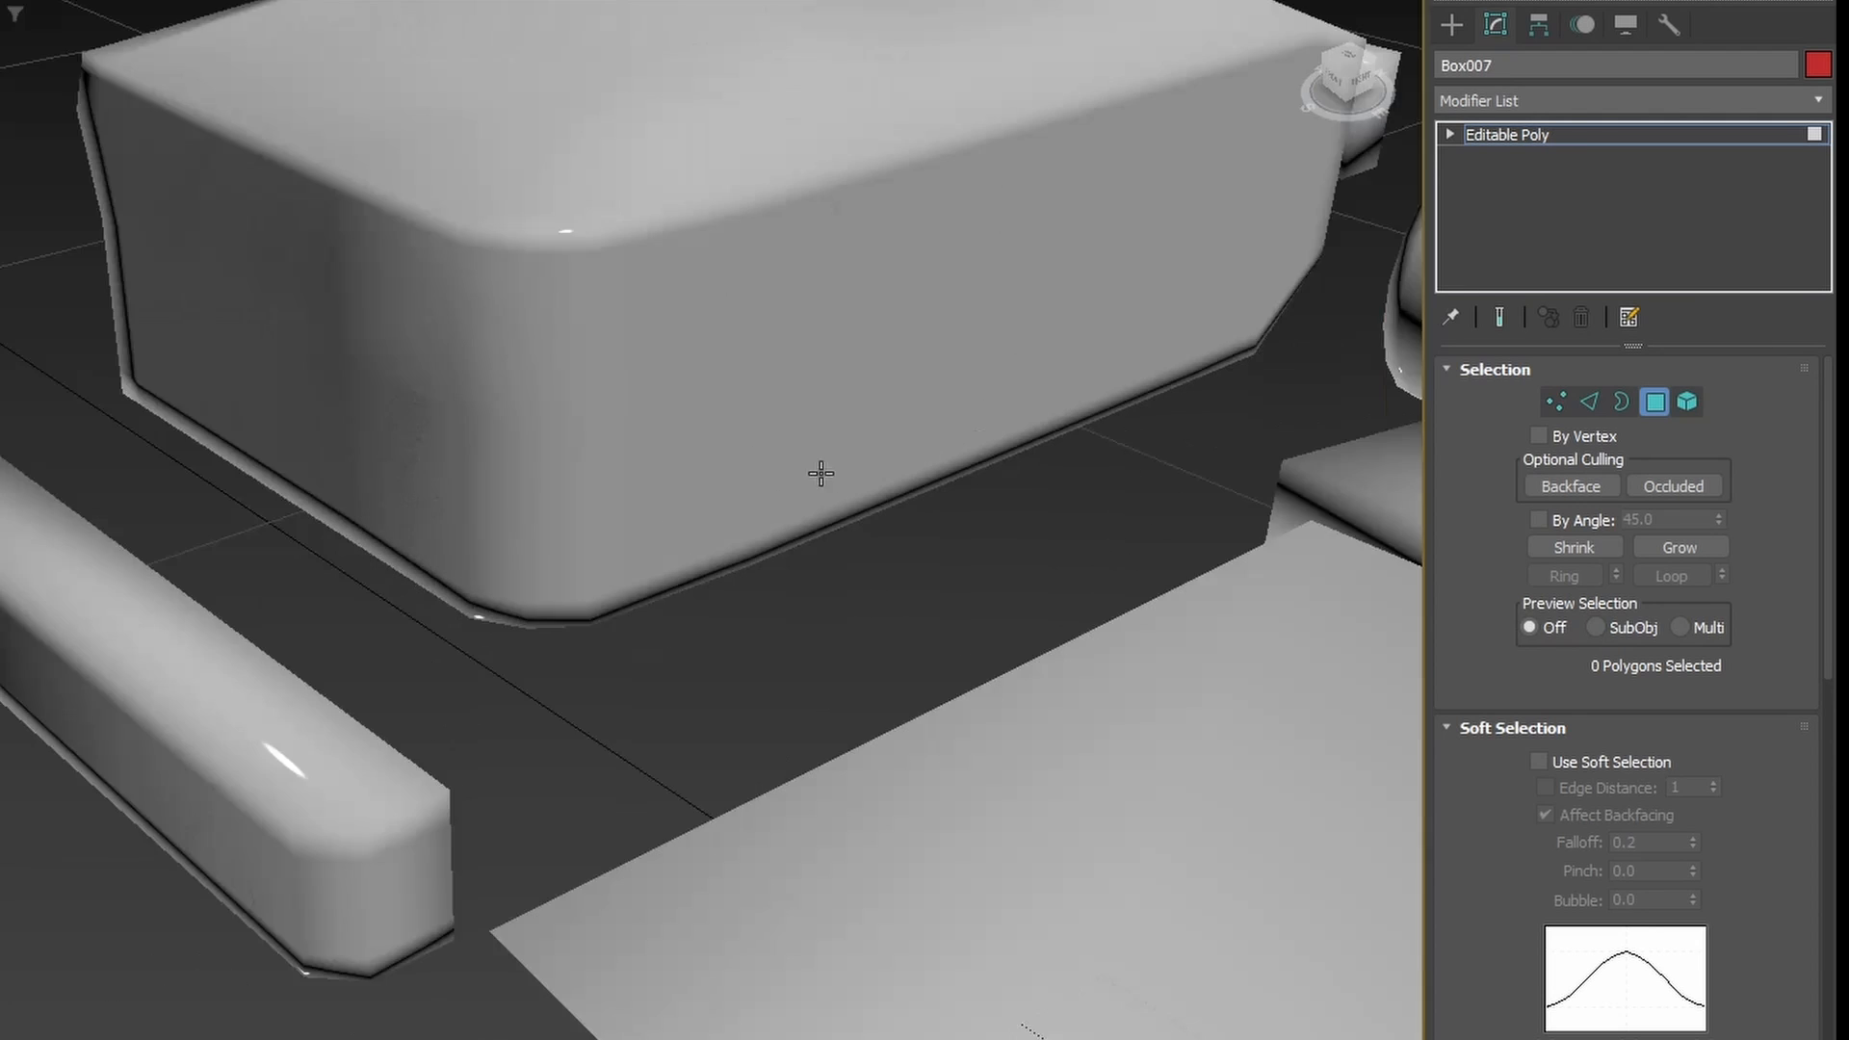
# Apply a Weighted Normals modifier to the car parts mesh and deselect it to check the shading.
pyautogui.moveTo(679, 520); pyautogui.dragTo(567, 612, button='middle')
pyautogui.click(1558, 102)
pyautogui.write('weigh')
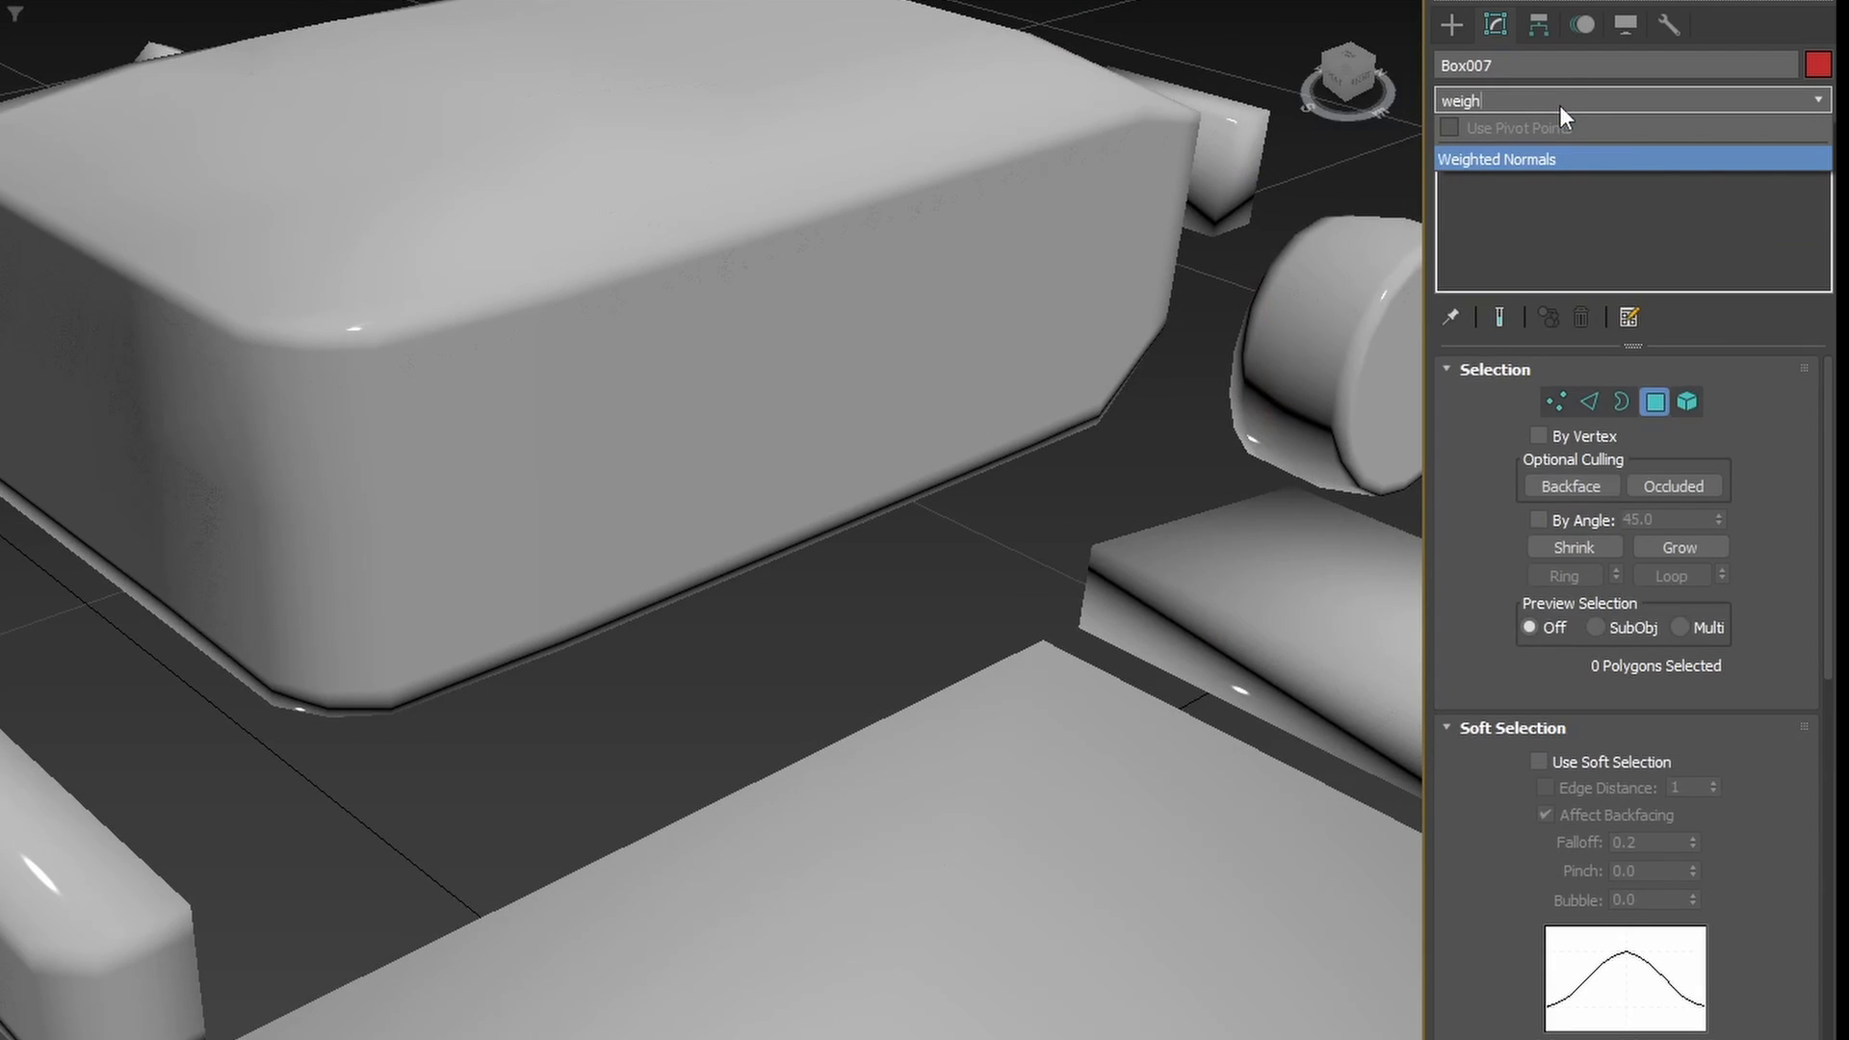
pyautogui.press('Return')
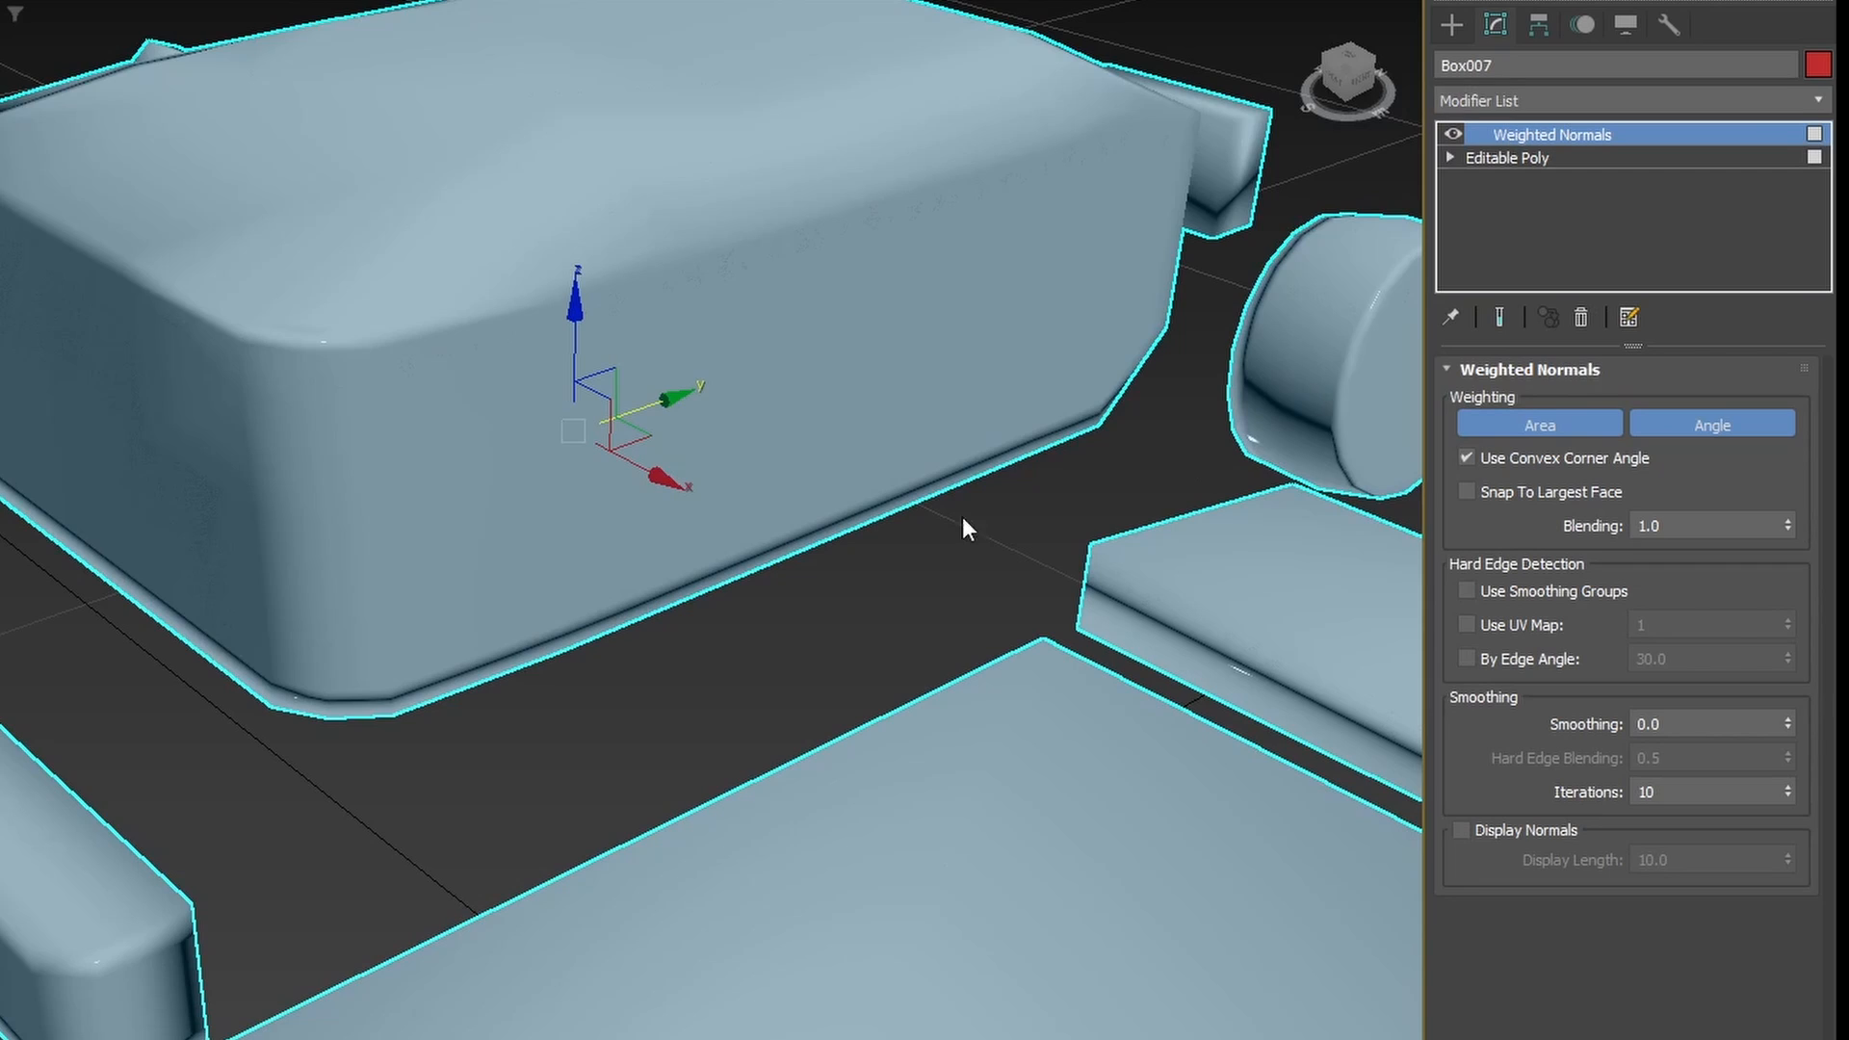
pyautogui.moveTo(962, 517); pyautogui.dragTo(587, 626, button='middle')
pyautogui.scroll(-5, 587, 626)
pyautogui.click(627, 1028)
pyautogui.moveTo(628, 1028); pyautogui.dragTo(626, 969, button='middle')
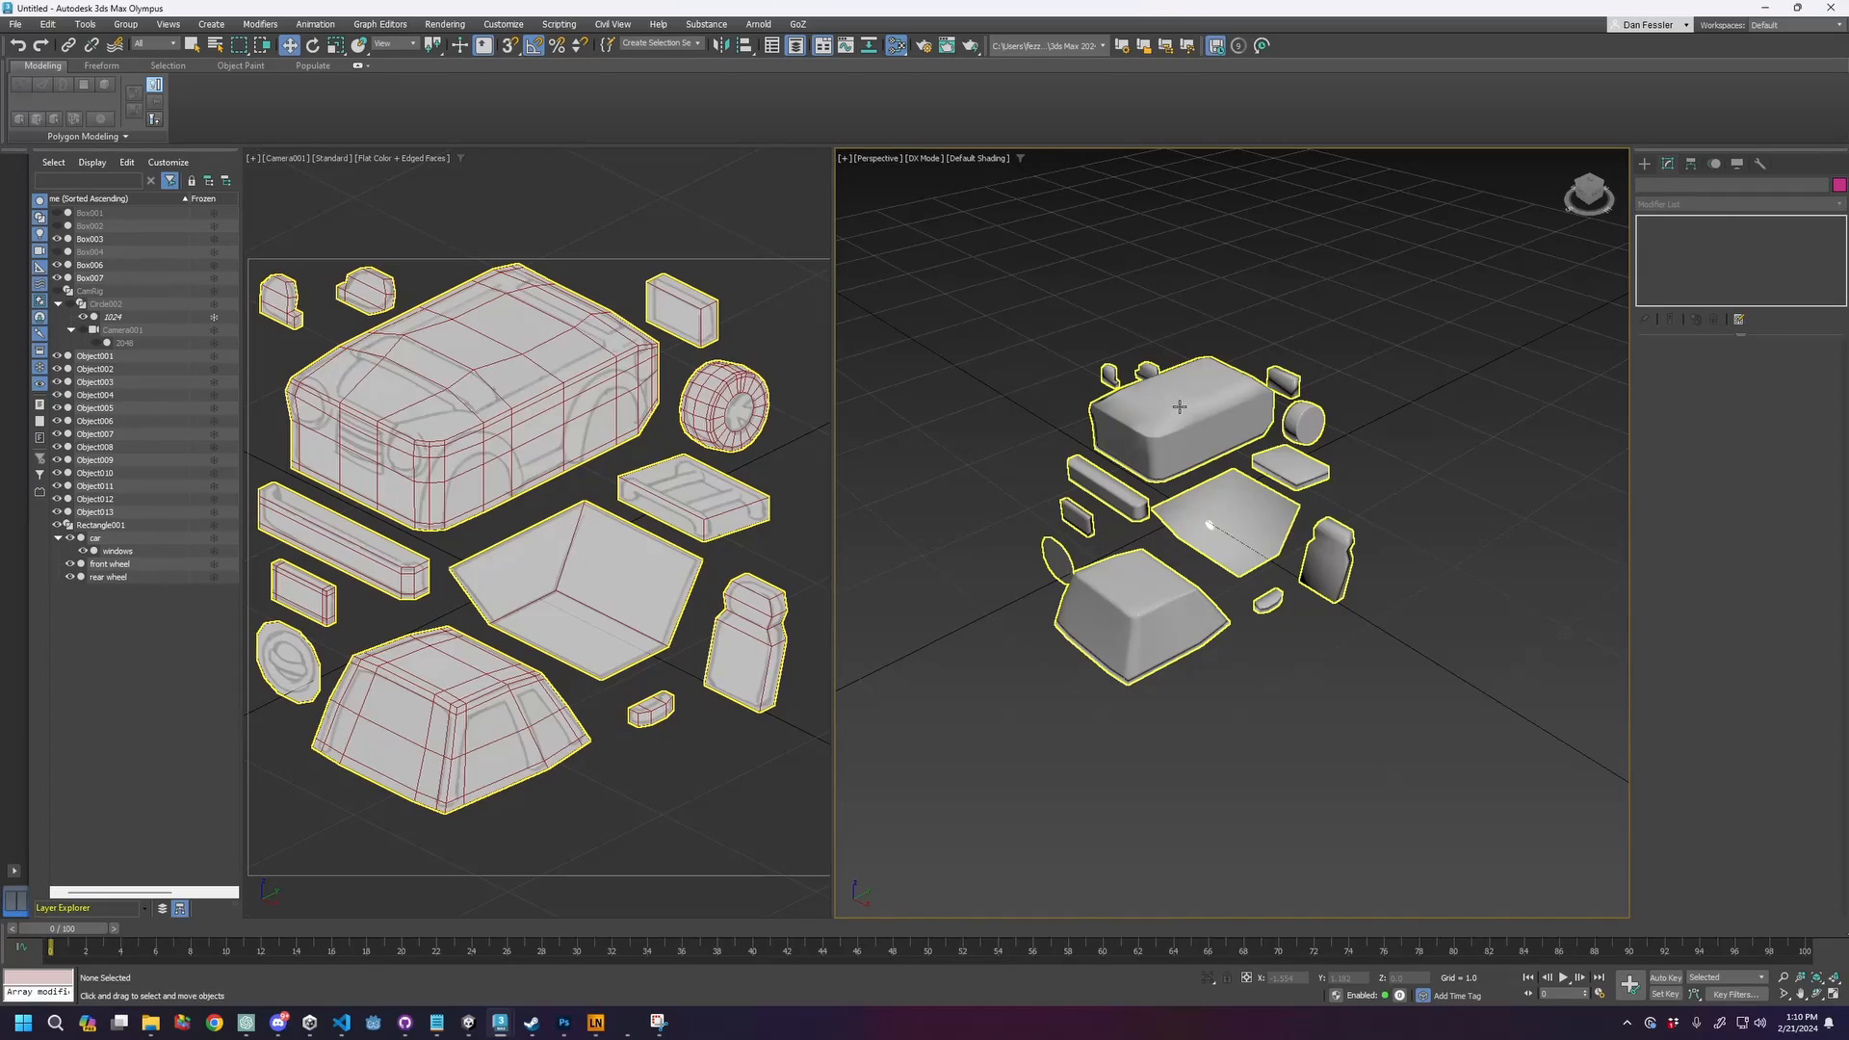
# Add a UVW Map modifier to the car parts mesh and acquire its mapping as Acquire Absolute from the square camera frame.
pyautogui.click(418, 523)
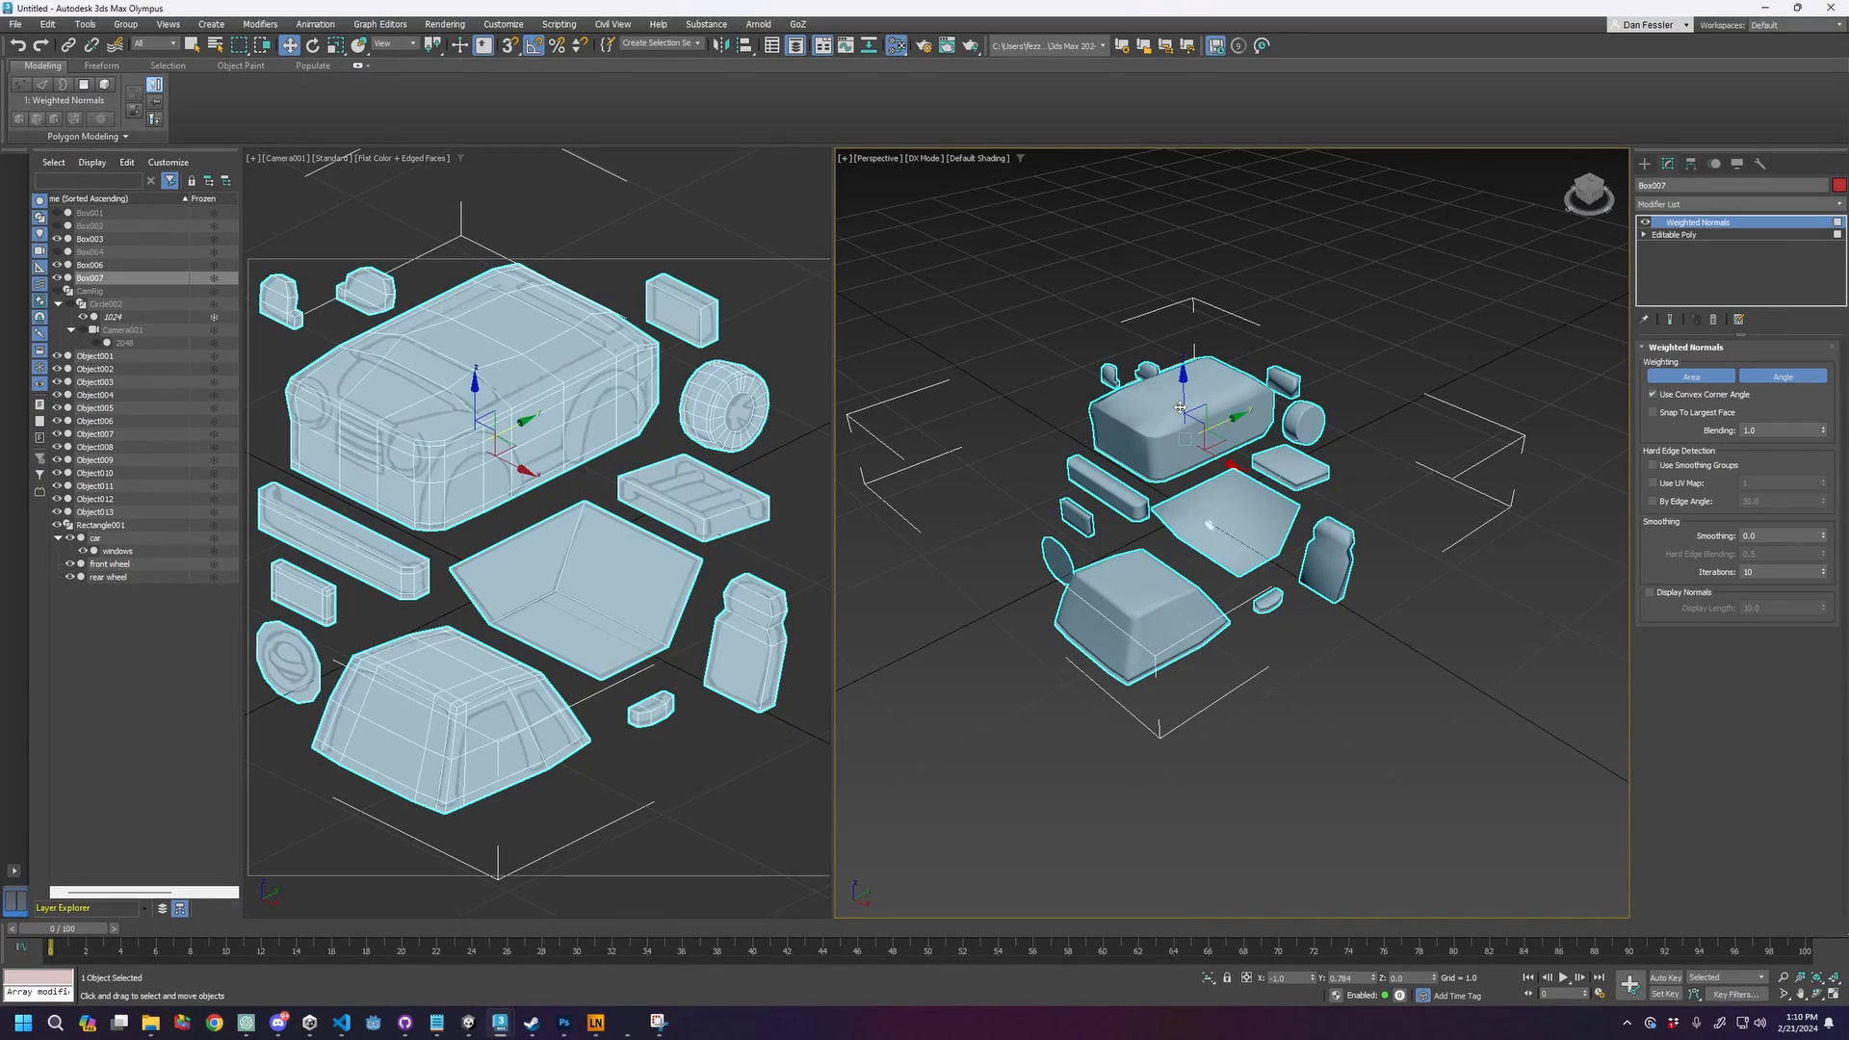
pyautogui.click(1699, 203)
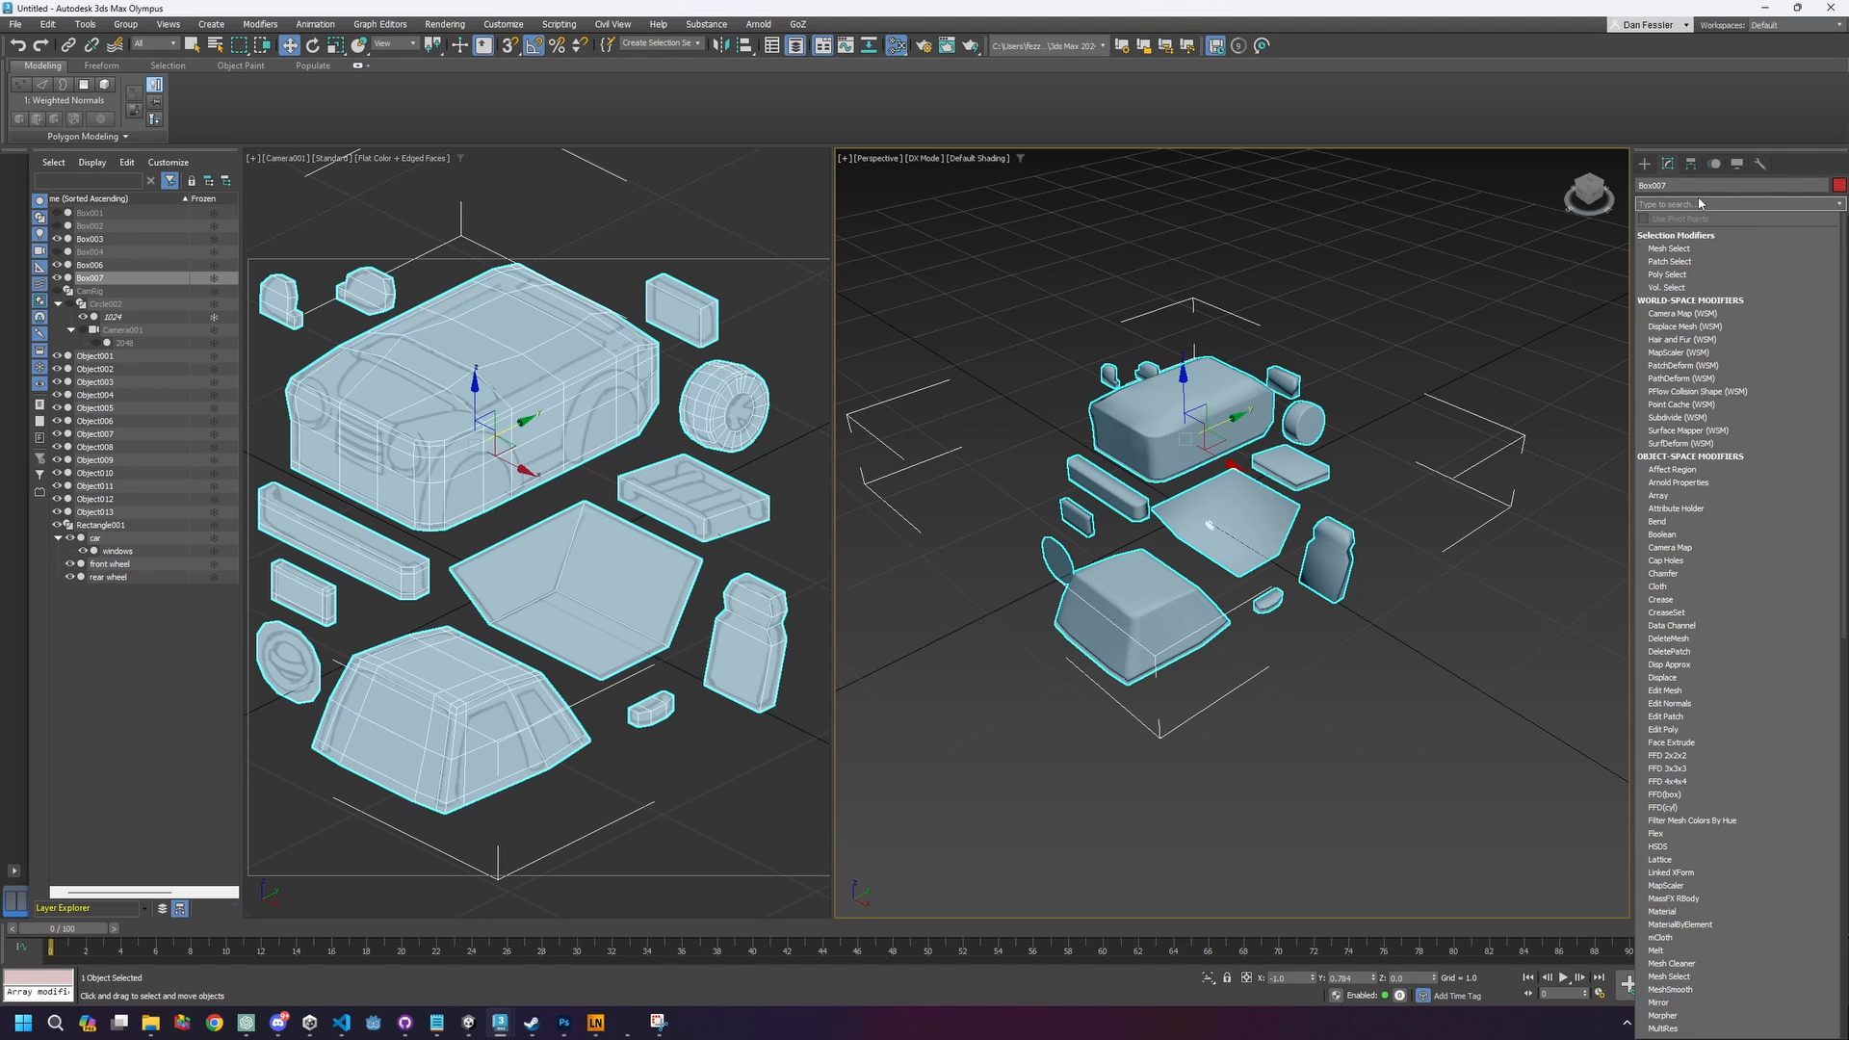
pyautogui.write('uvw map')
pyautogui.press('Return')
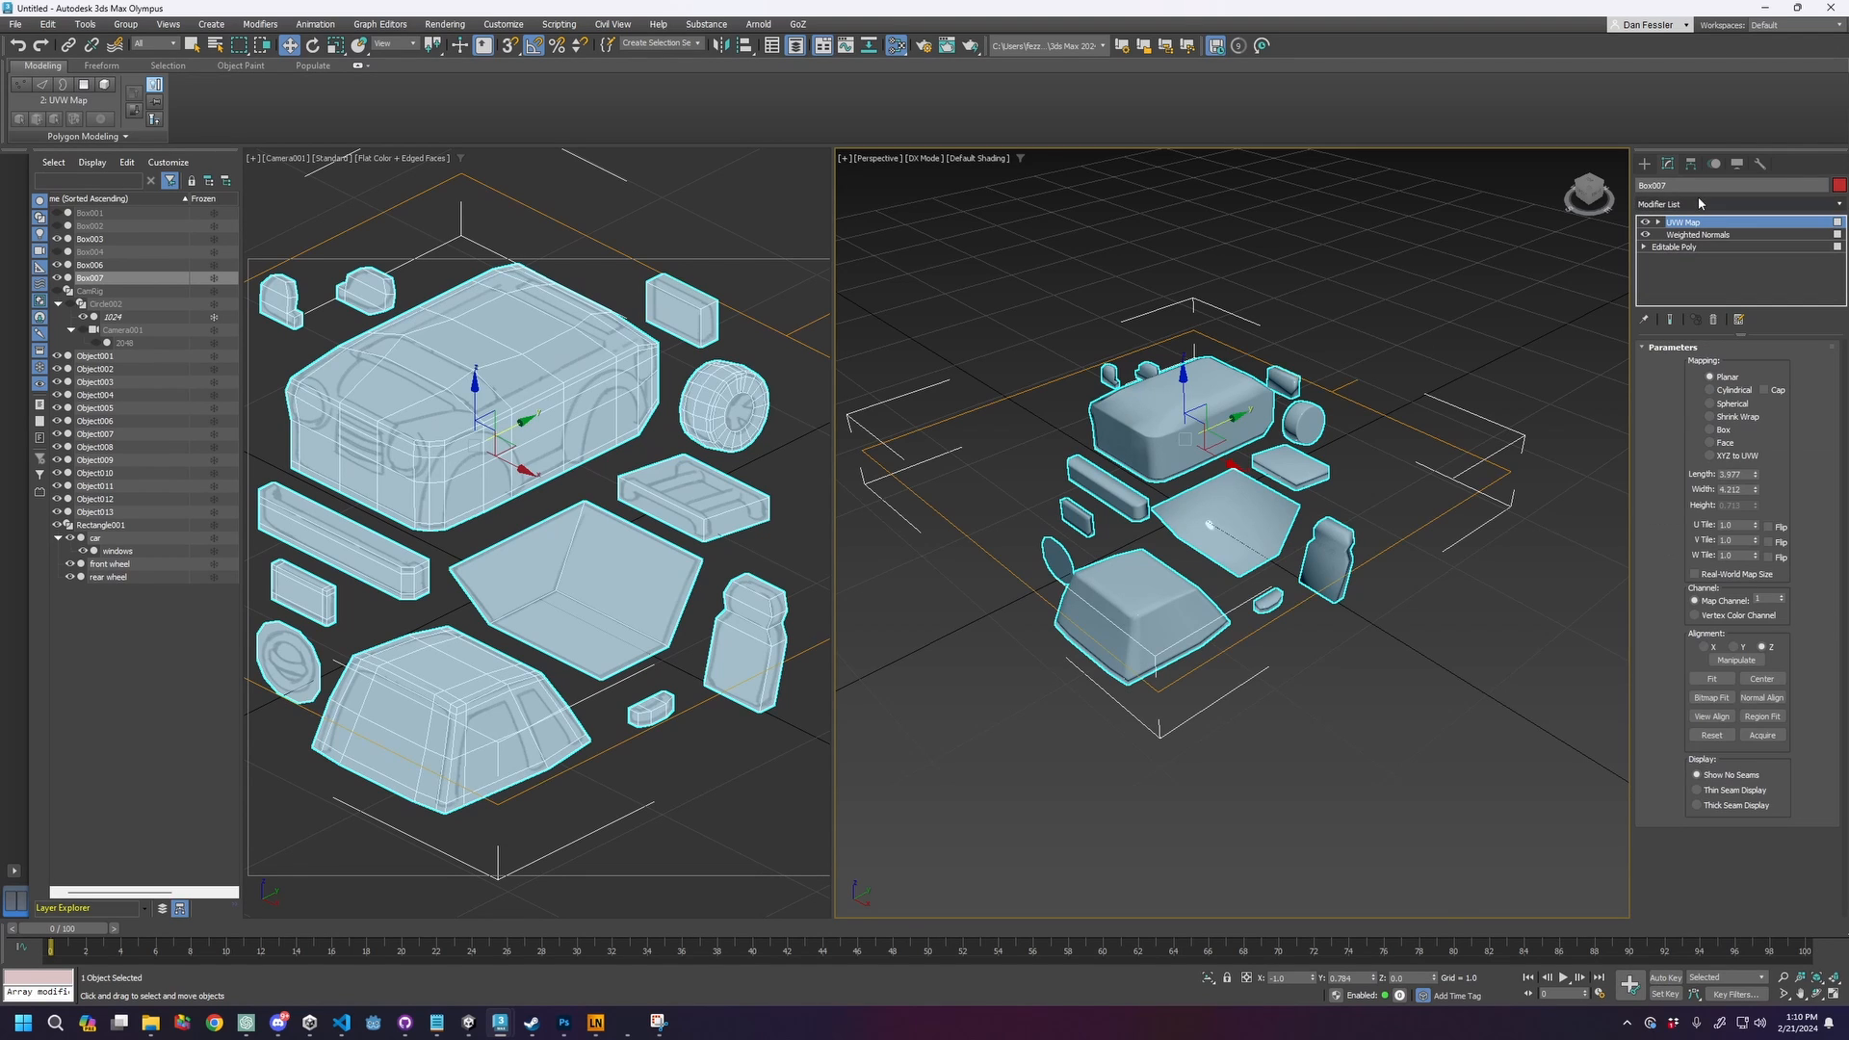
pyautogui.click(1762, 736)
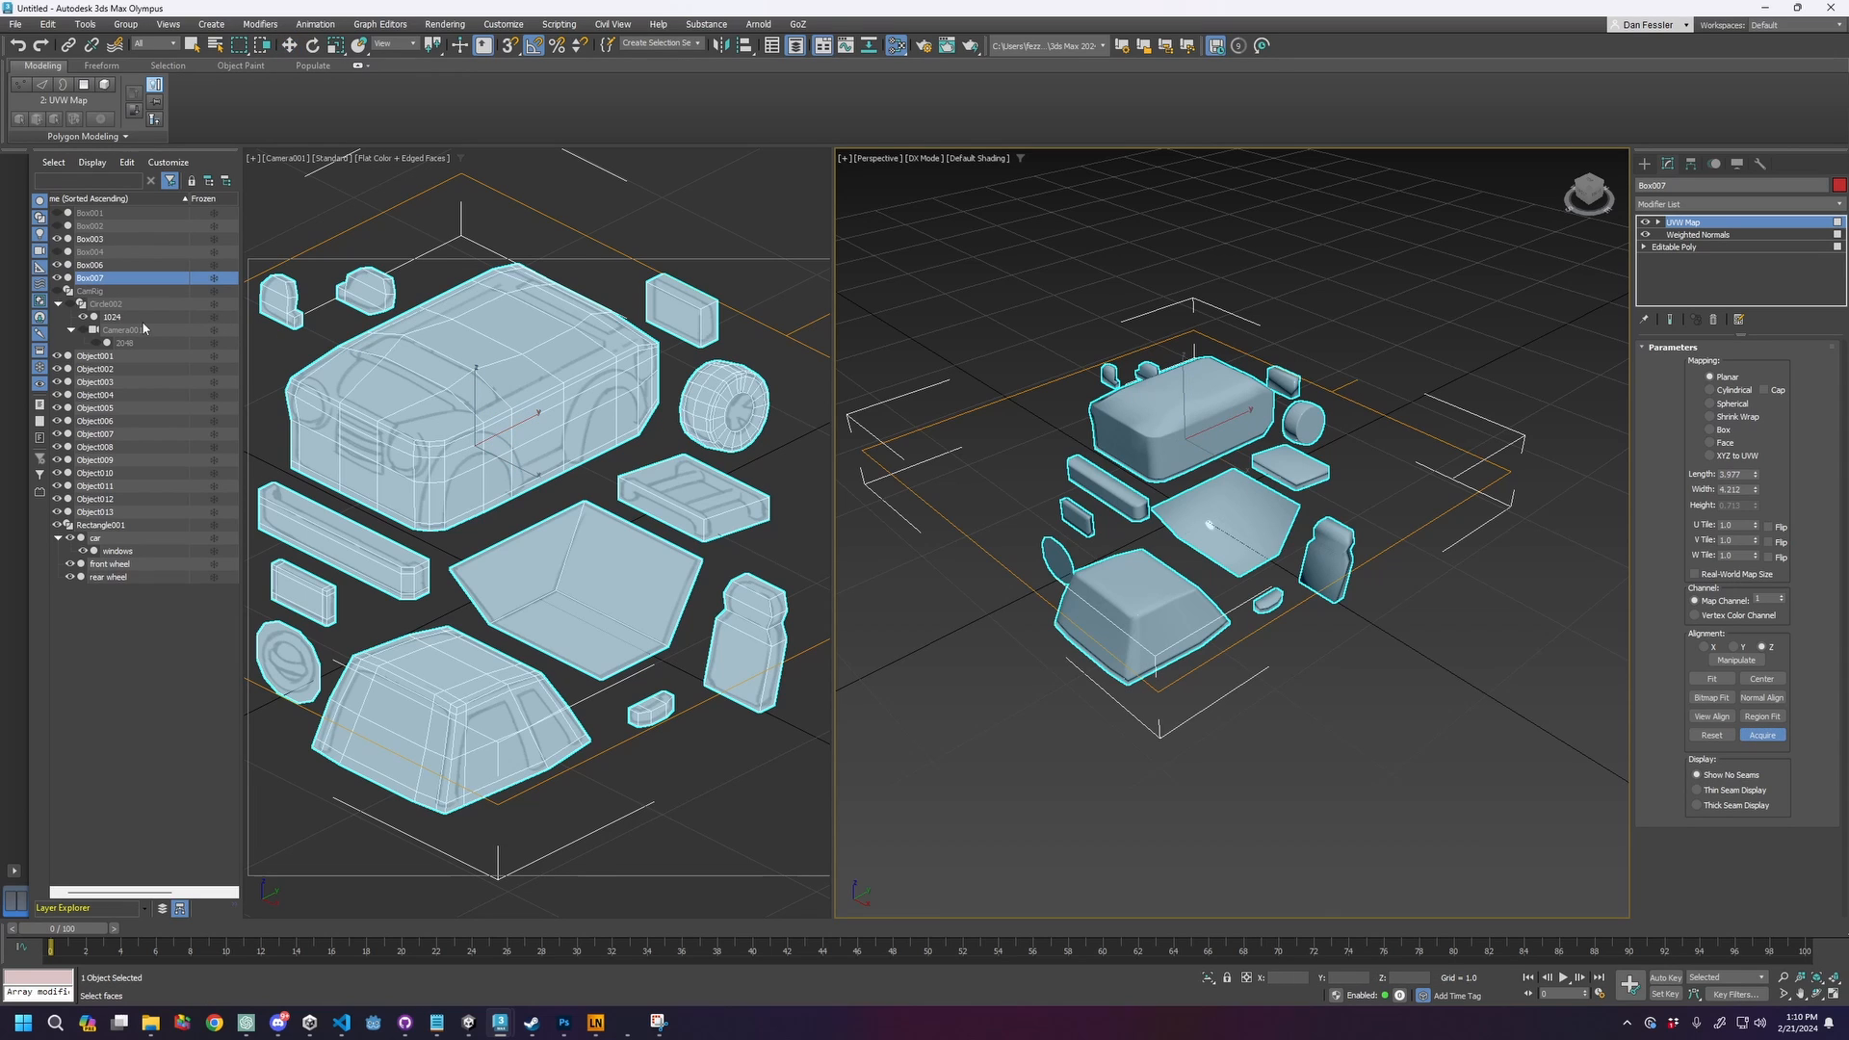
pyautogui.click(614, 378)
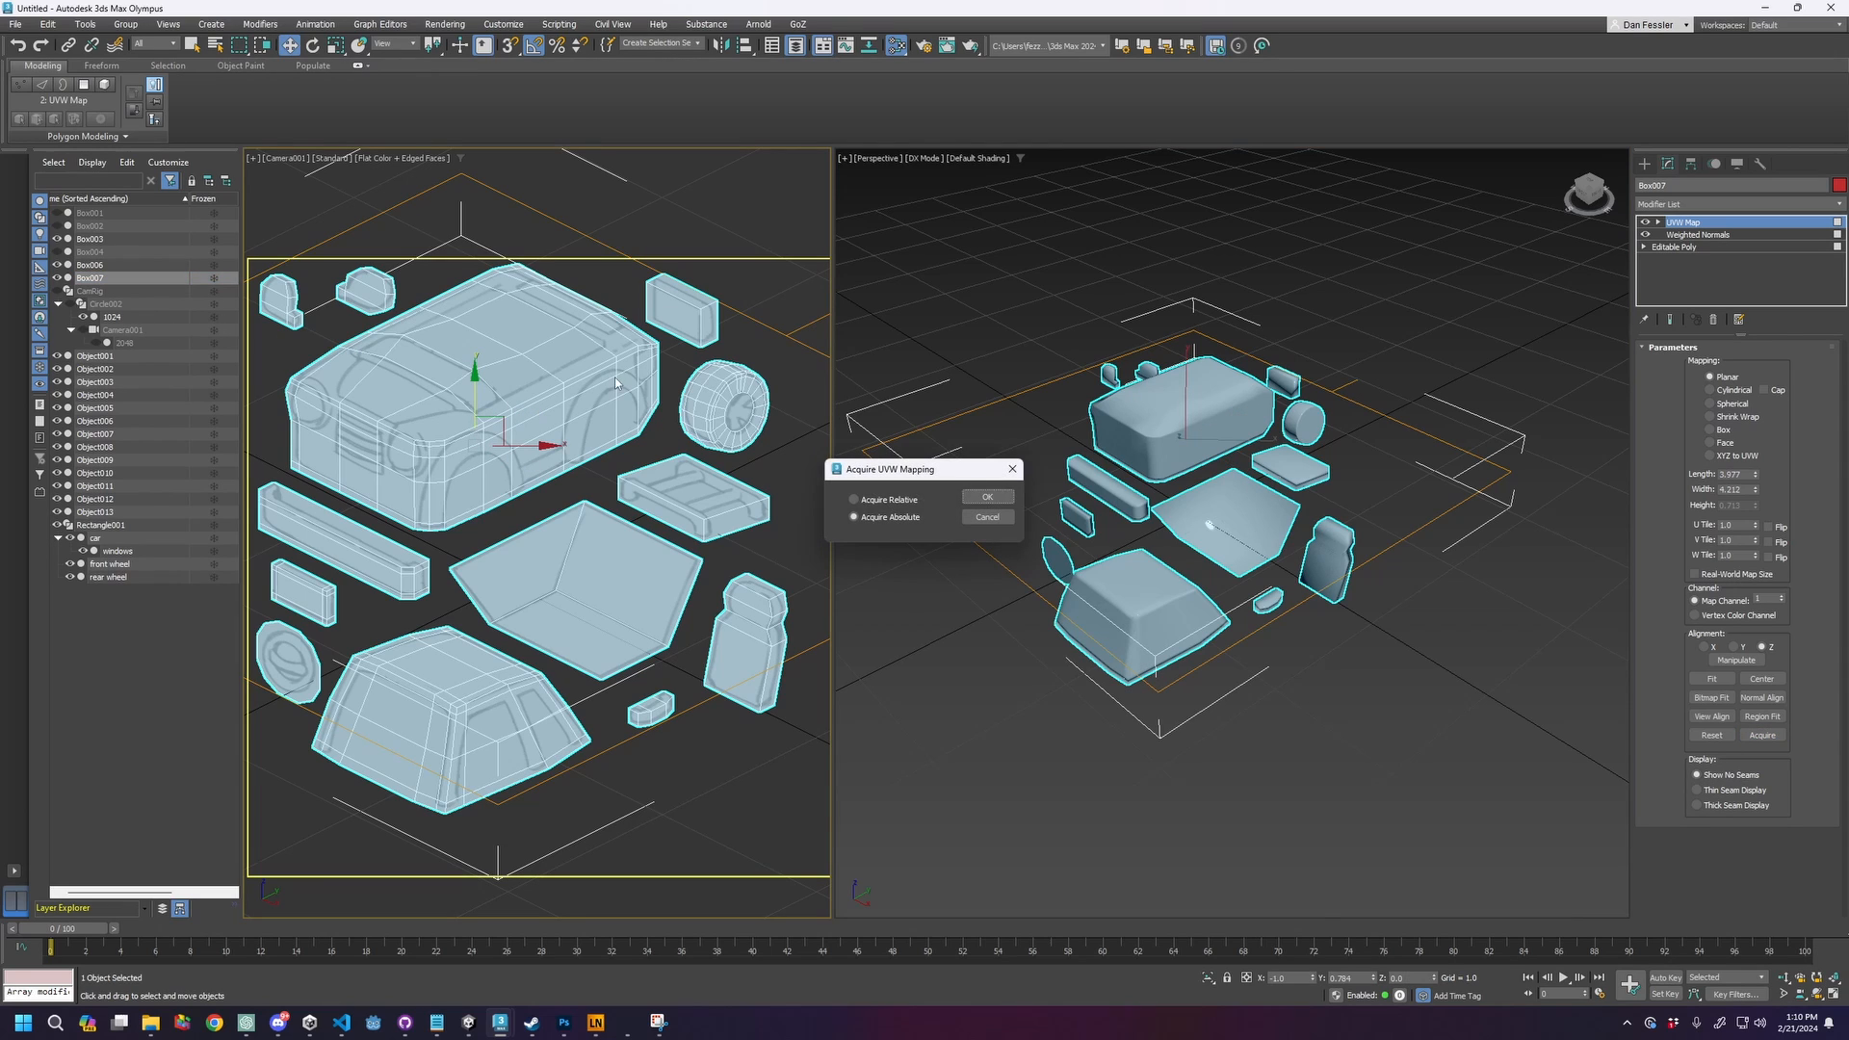
pyautogui.click(984, 499)
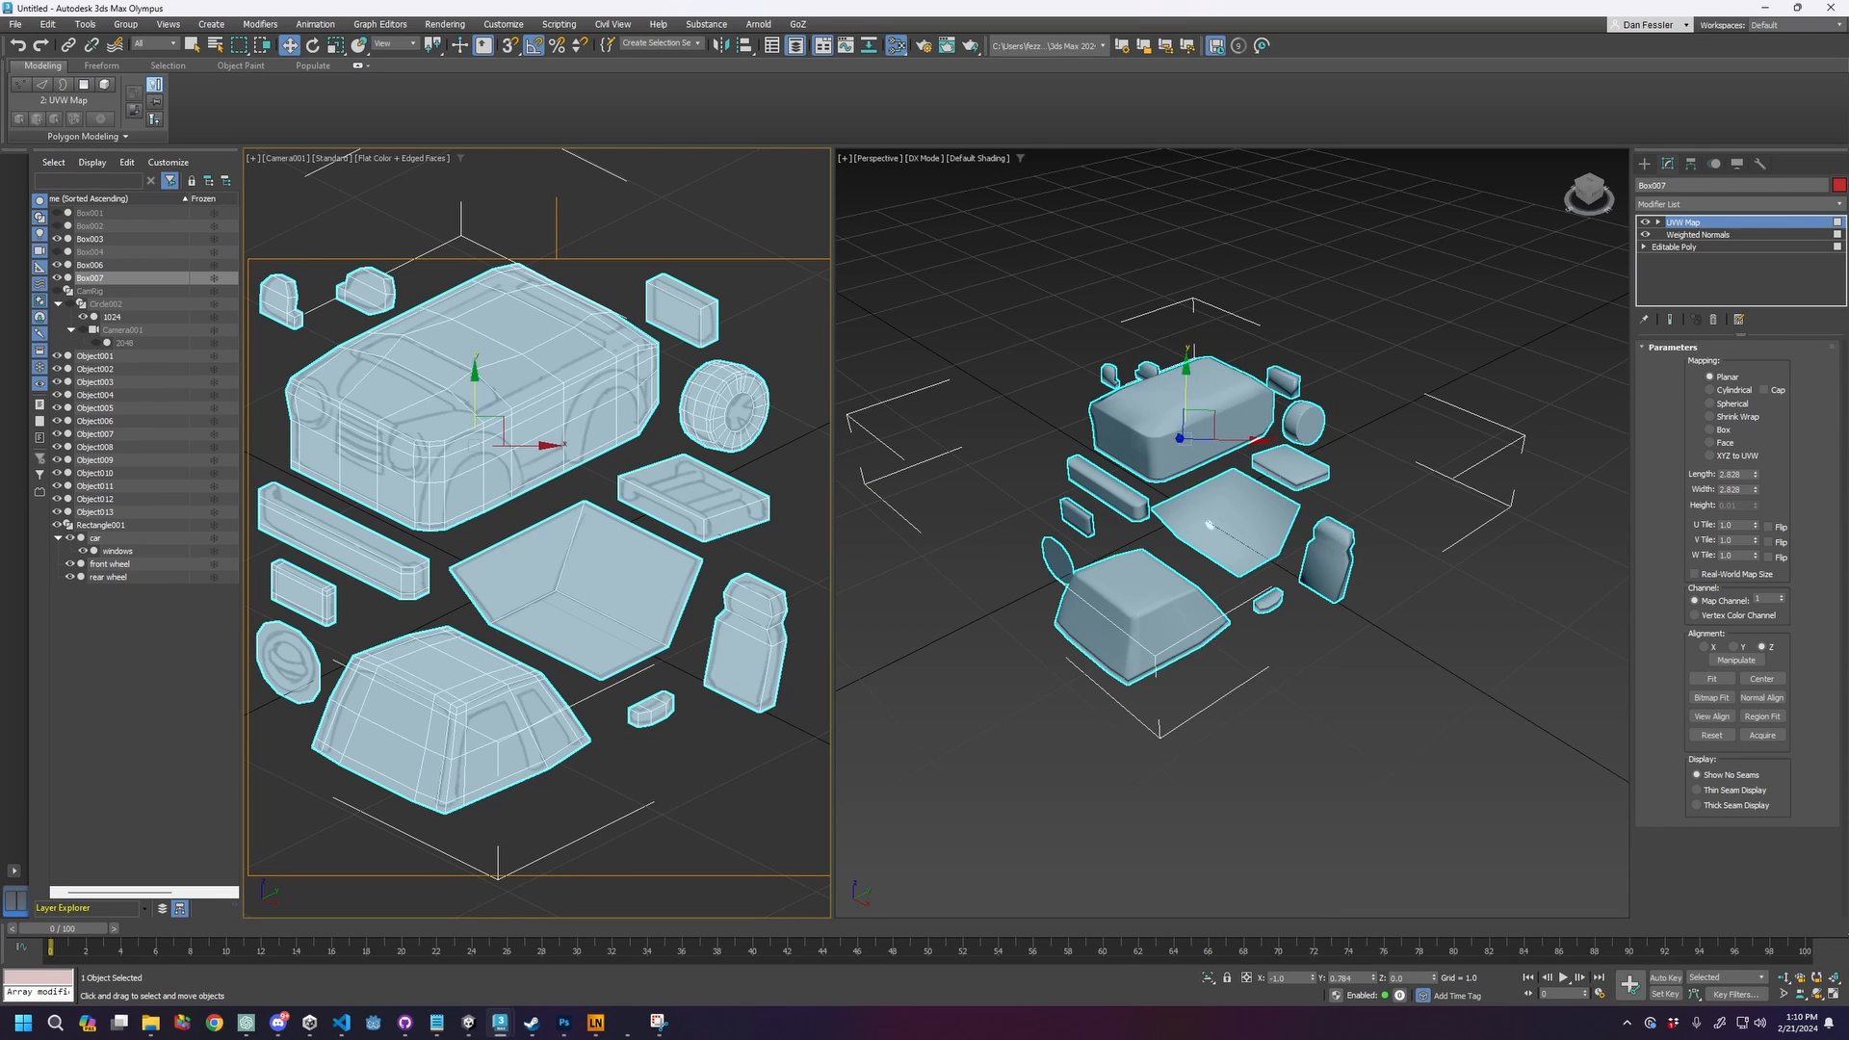
# Examine the projected sketch on the car parts from different angles in the perspective view.
pyautogui.middleClick(1269, 482)
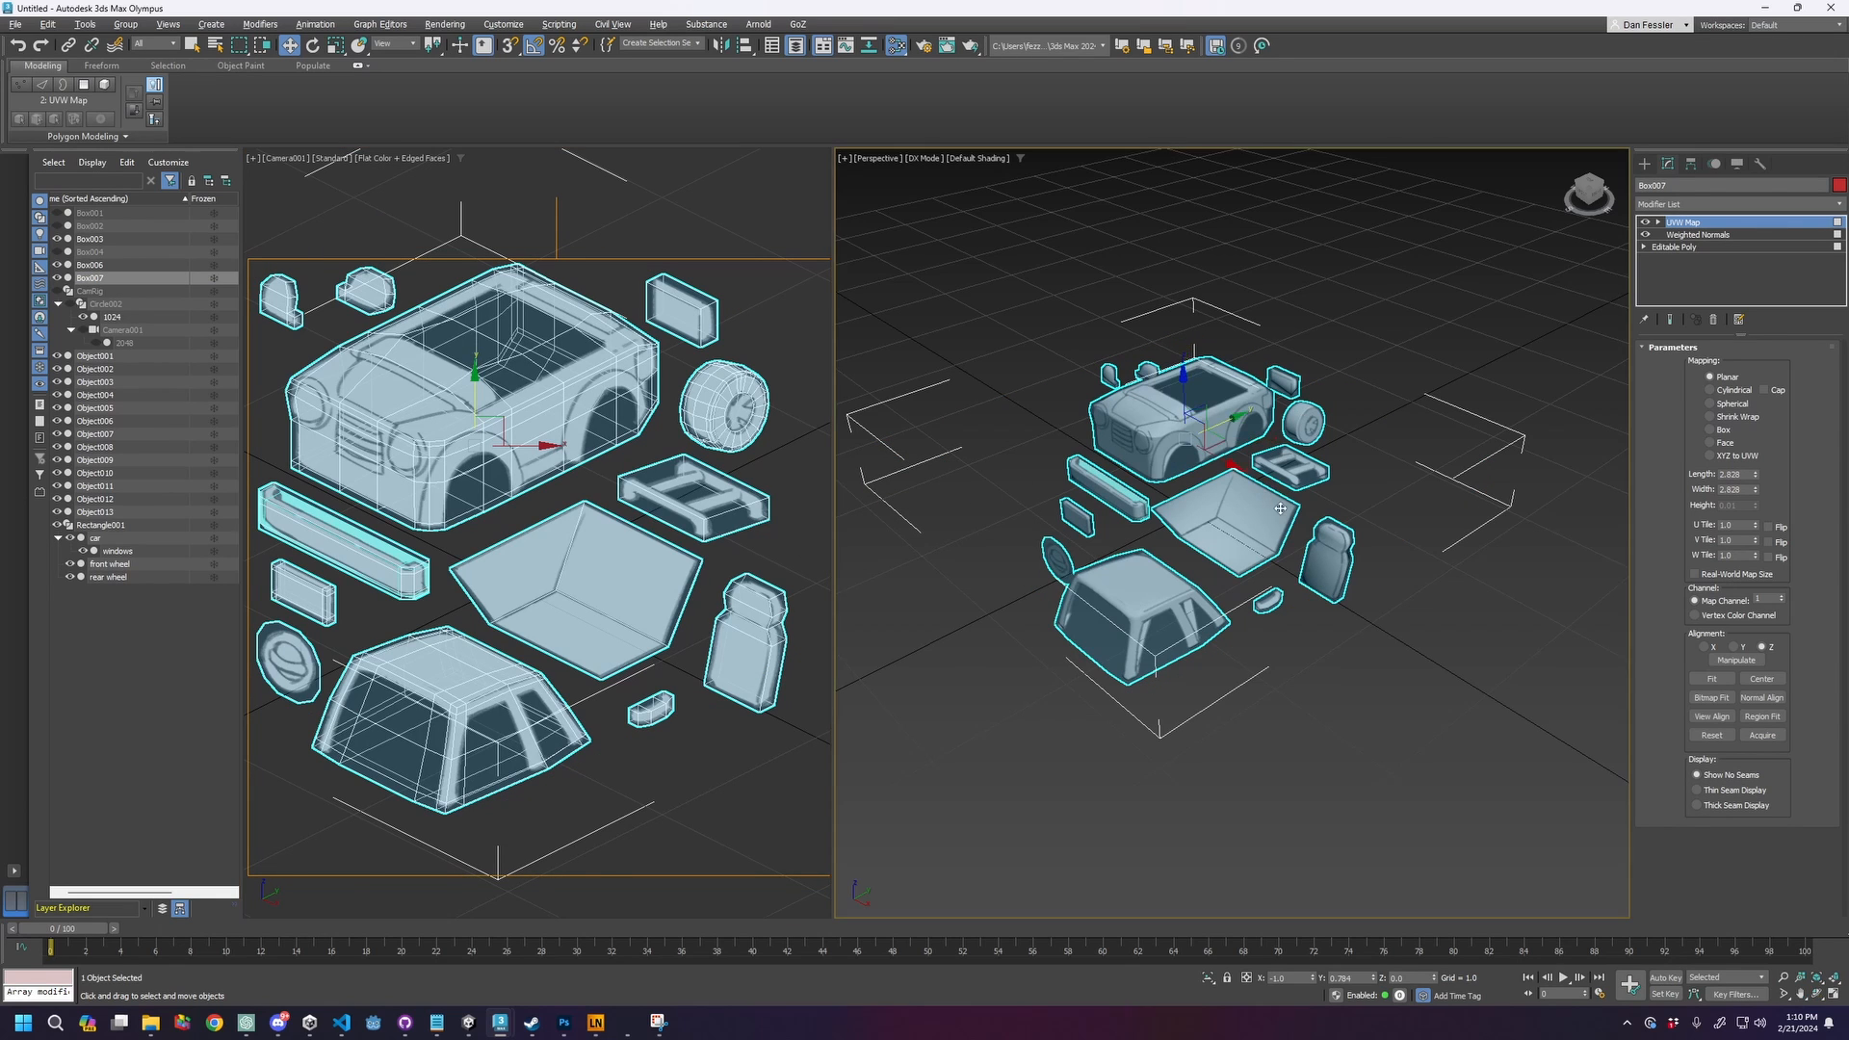
pyautogui.scroll(-1, 1269, 482)
pyautogui.scroll(3, 1273, 506)
pyautogui.click(1338, 330)
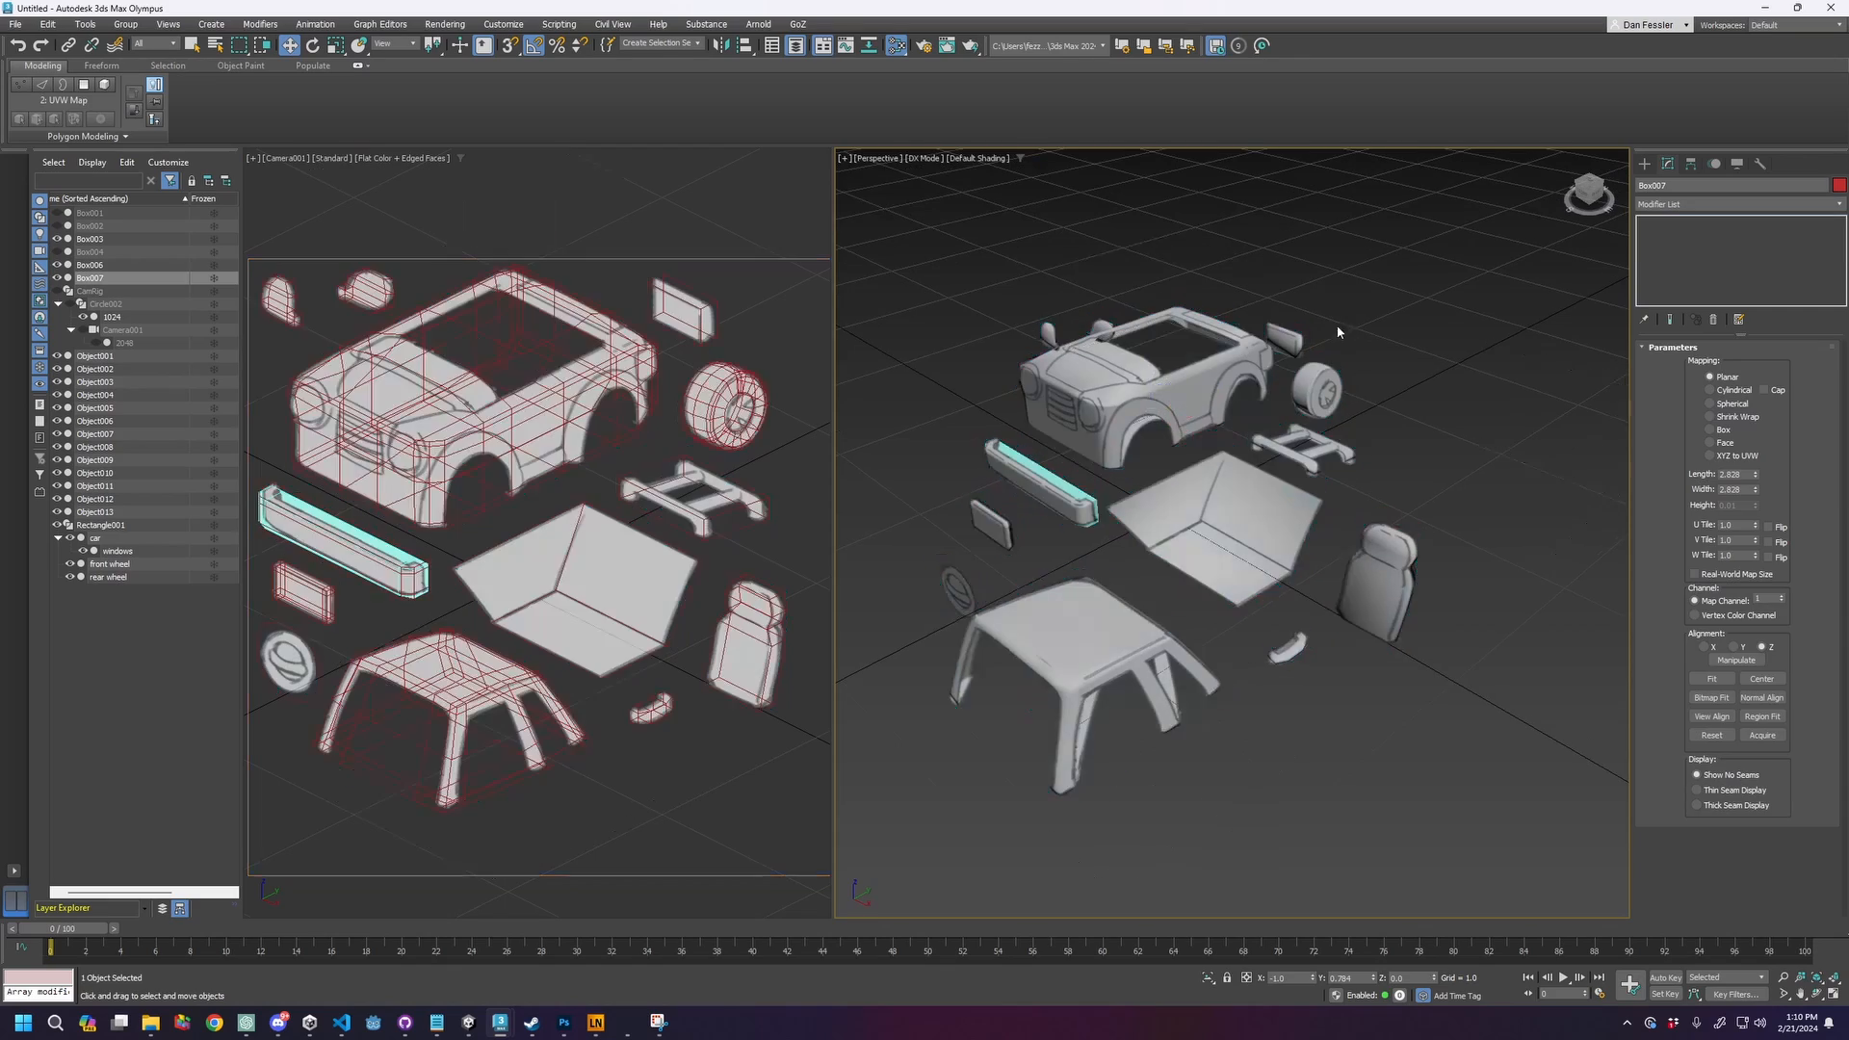
pyautogui.keyDown('alt'); pyautogui.moveTo(1337, 330); pyautogui.dragTo(1280, 420, button='middle'); pyautogui.keyUp('alt')
pyautogui.moveTo(1306, 448)
pyautogui.keyDown('alt'); pyautogui.mouseDown(button='middle')
pyautogui.moveTo(1308, 423)
pyautogui.moveTo(1282, 429)
pyautogui.mouseUp(button='middle'); pyautogui.keyUp('alt')
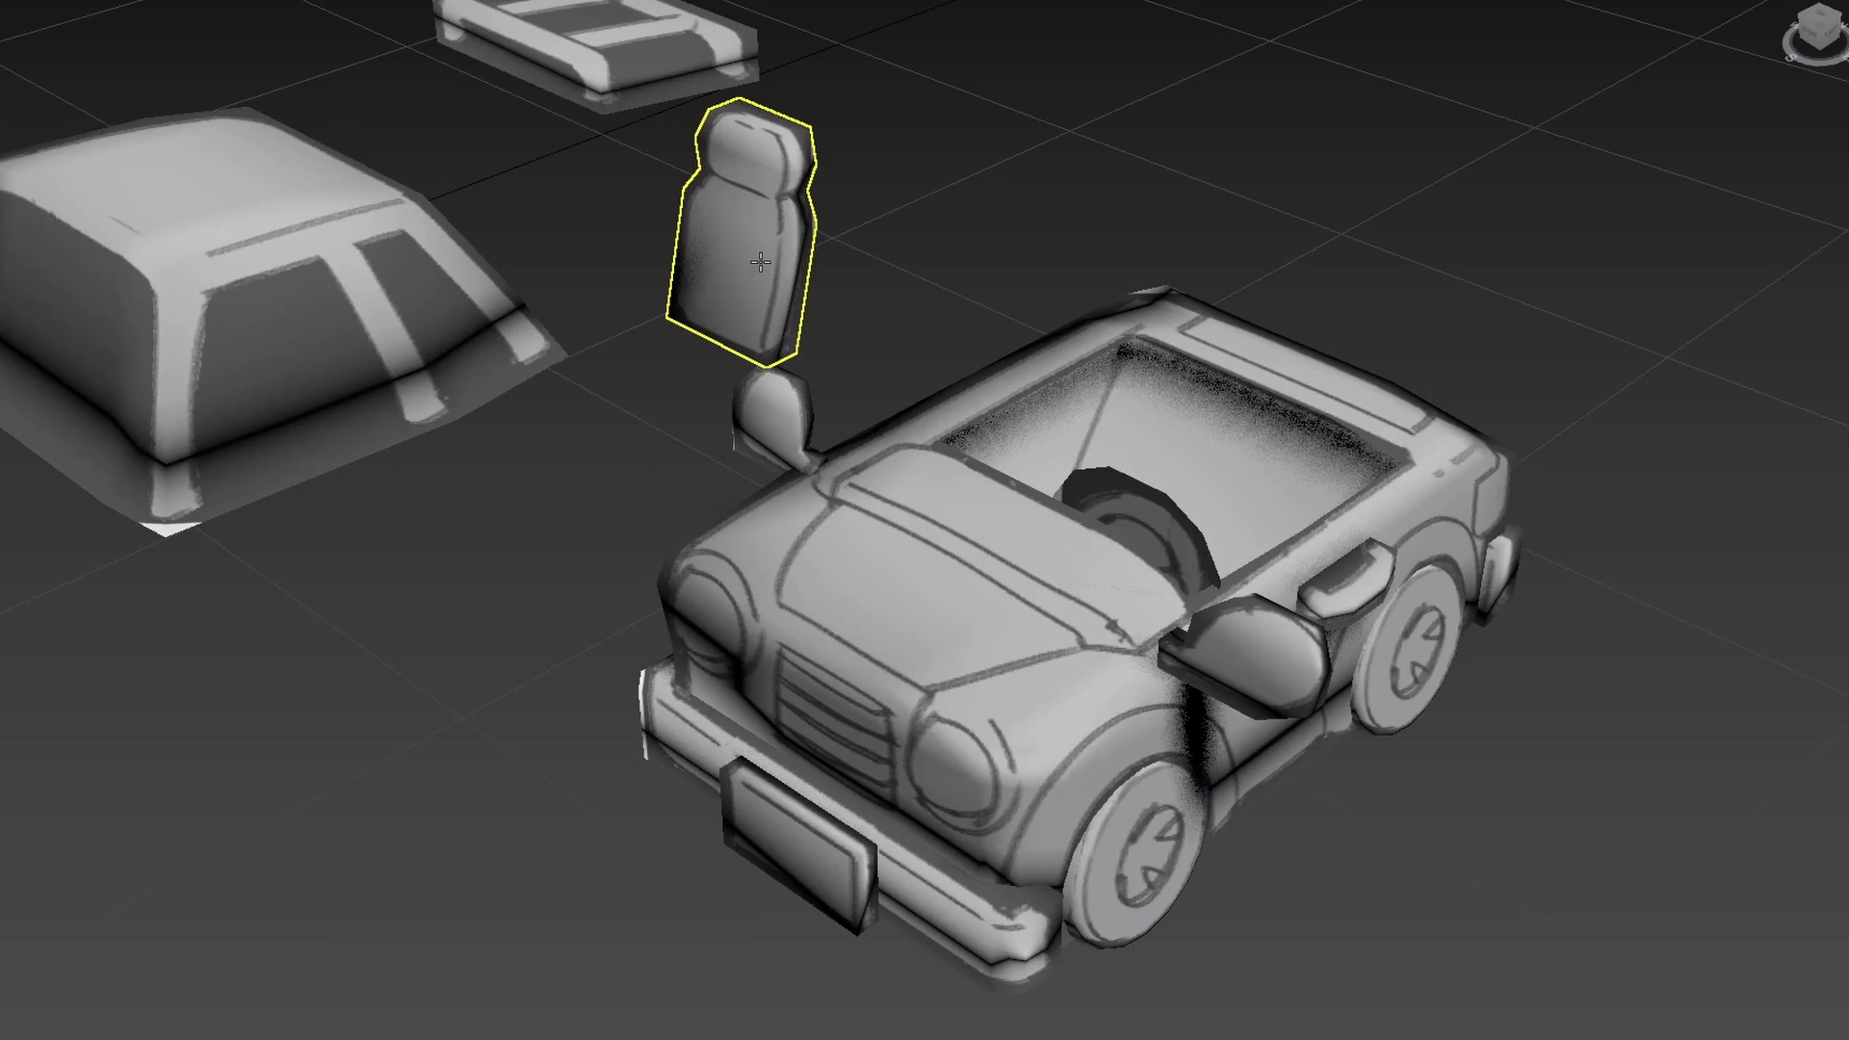
# Move the seat into the car's interior and place a second seat beside it.
pyautogui.click(759, 262)
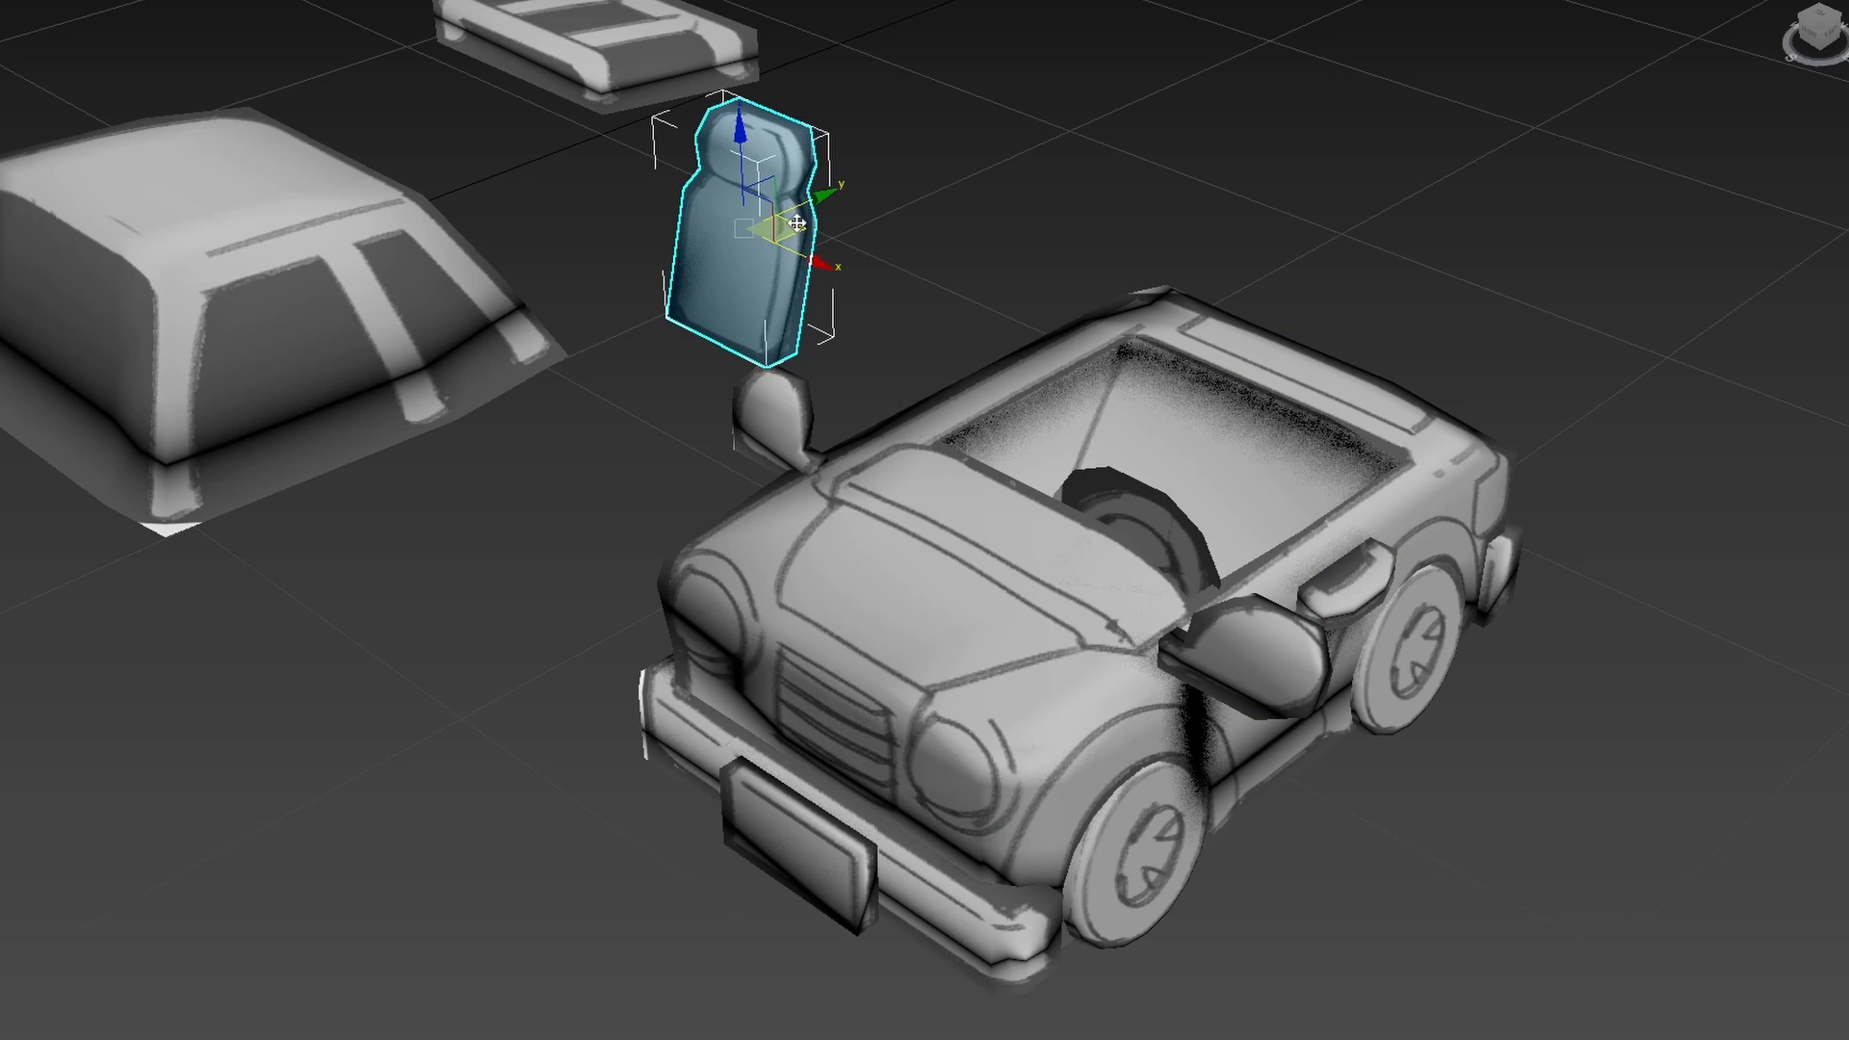
pyautogui.moveTo(796, 227); pyautogui.dragTo(1377, 520)
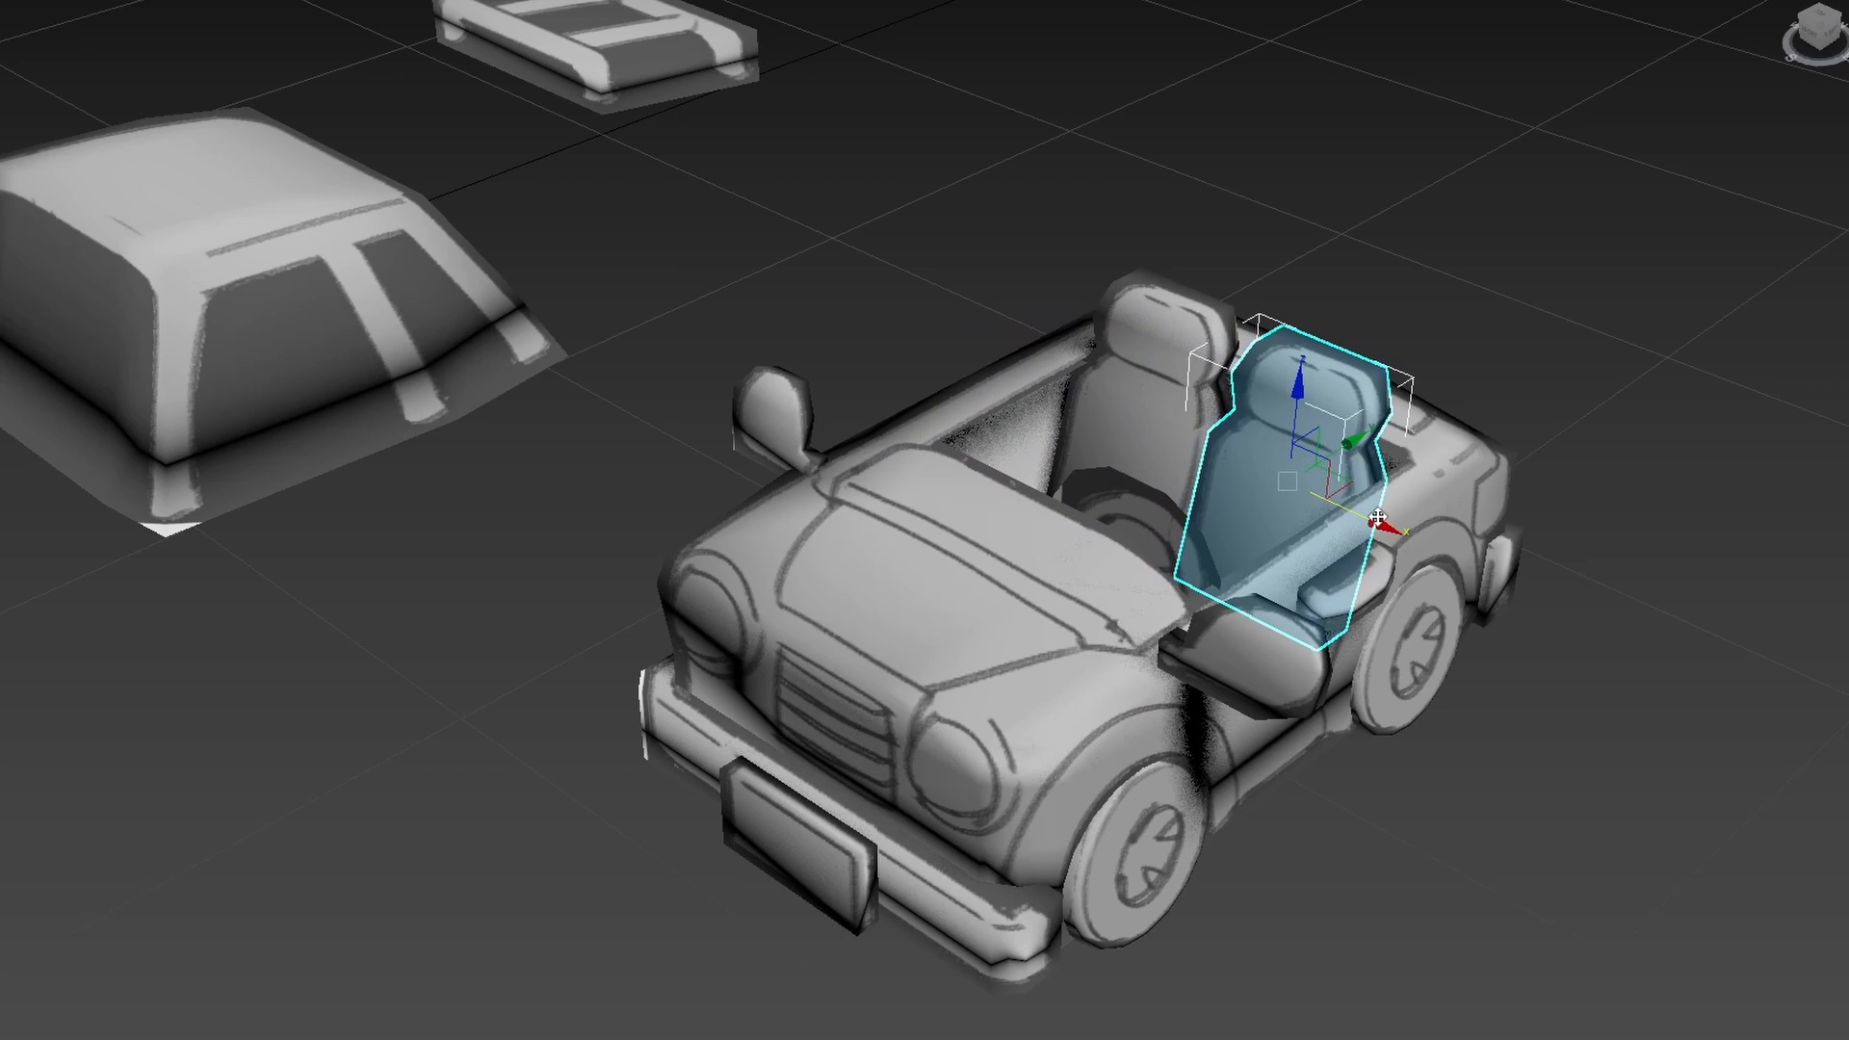
pyautogui.click(840, 592)
# Move the cabin roof onto the car body and set the roof rack on top of it.
pyautogui.click(315, 232)
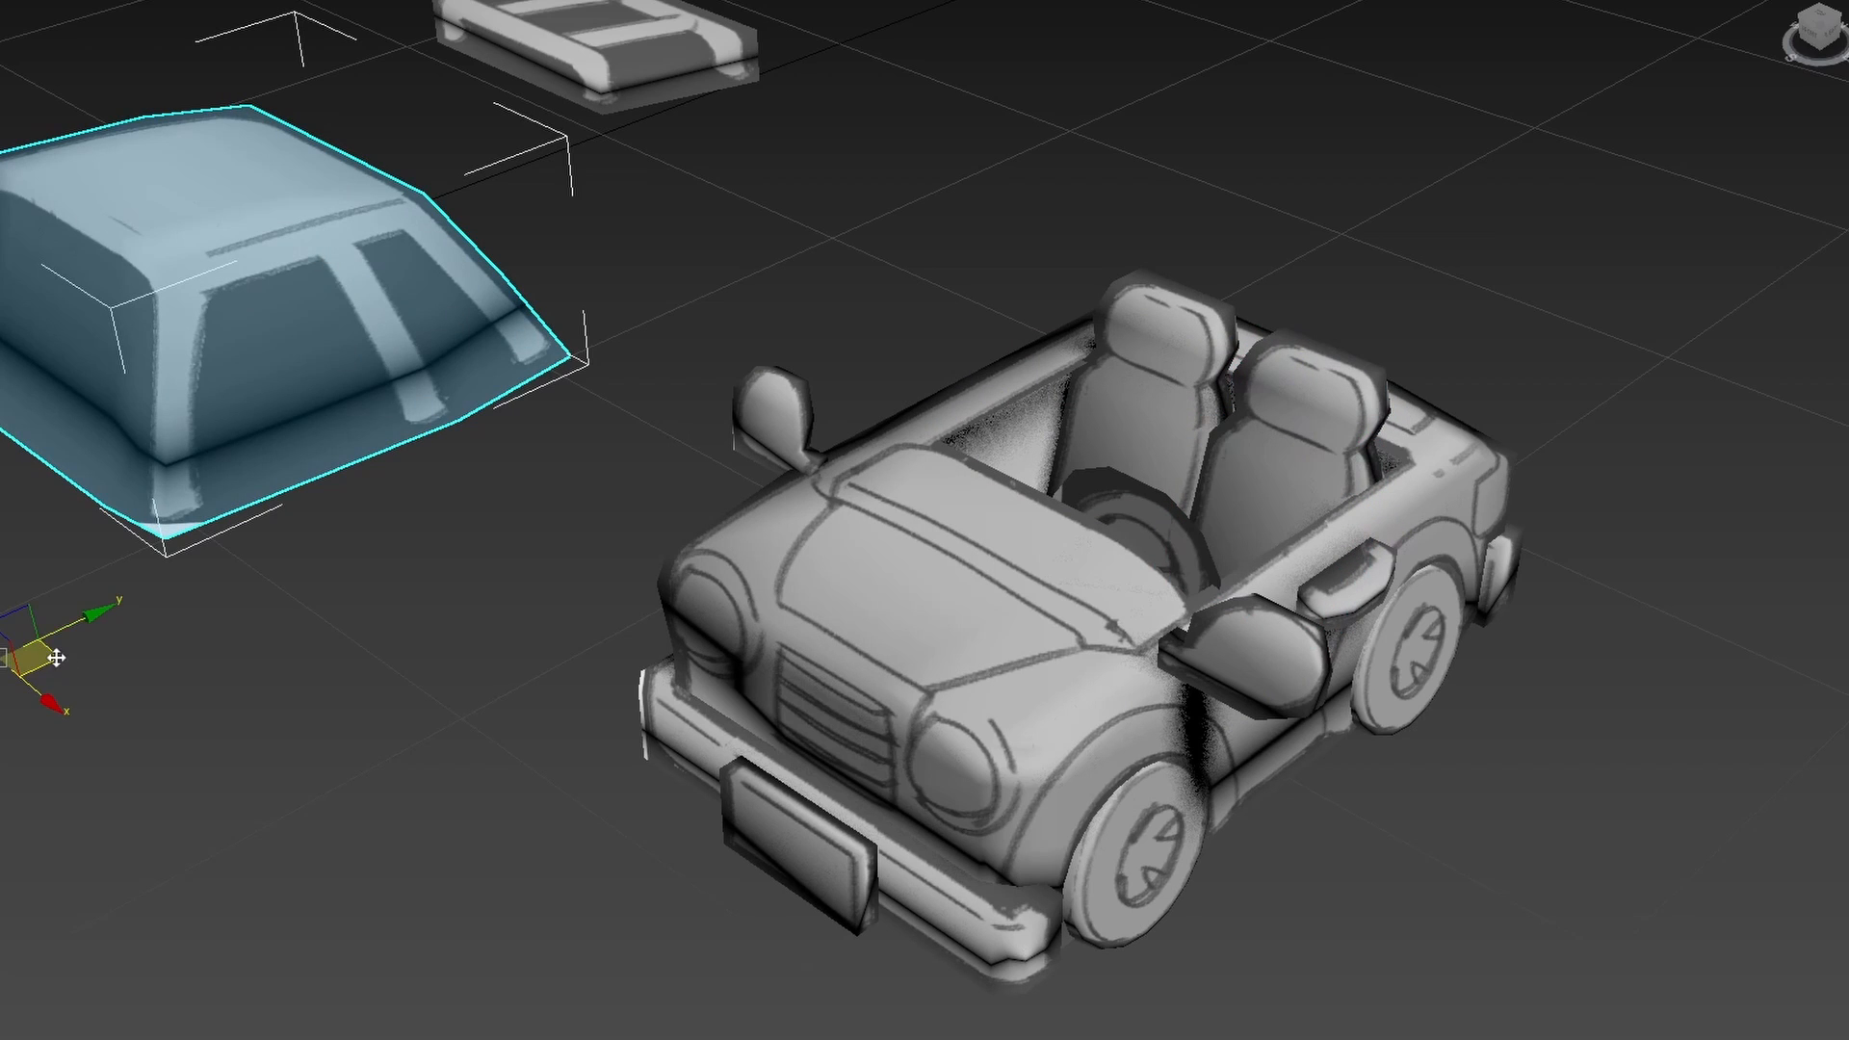
pyautogui.moveTo(56, 658); pyautogui.dragTo(1586, 893)
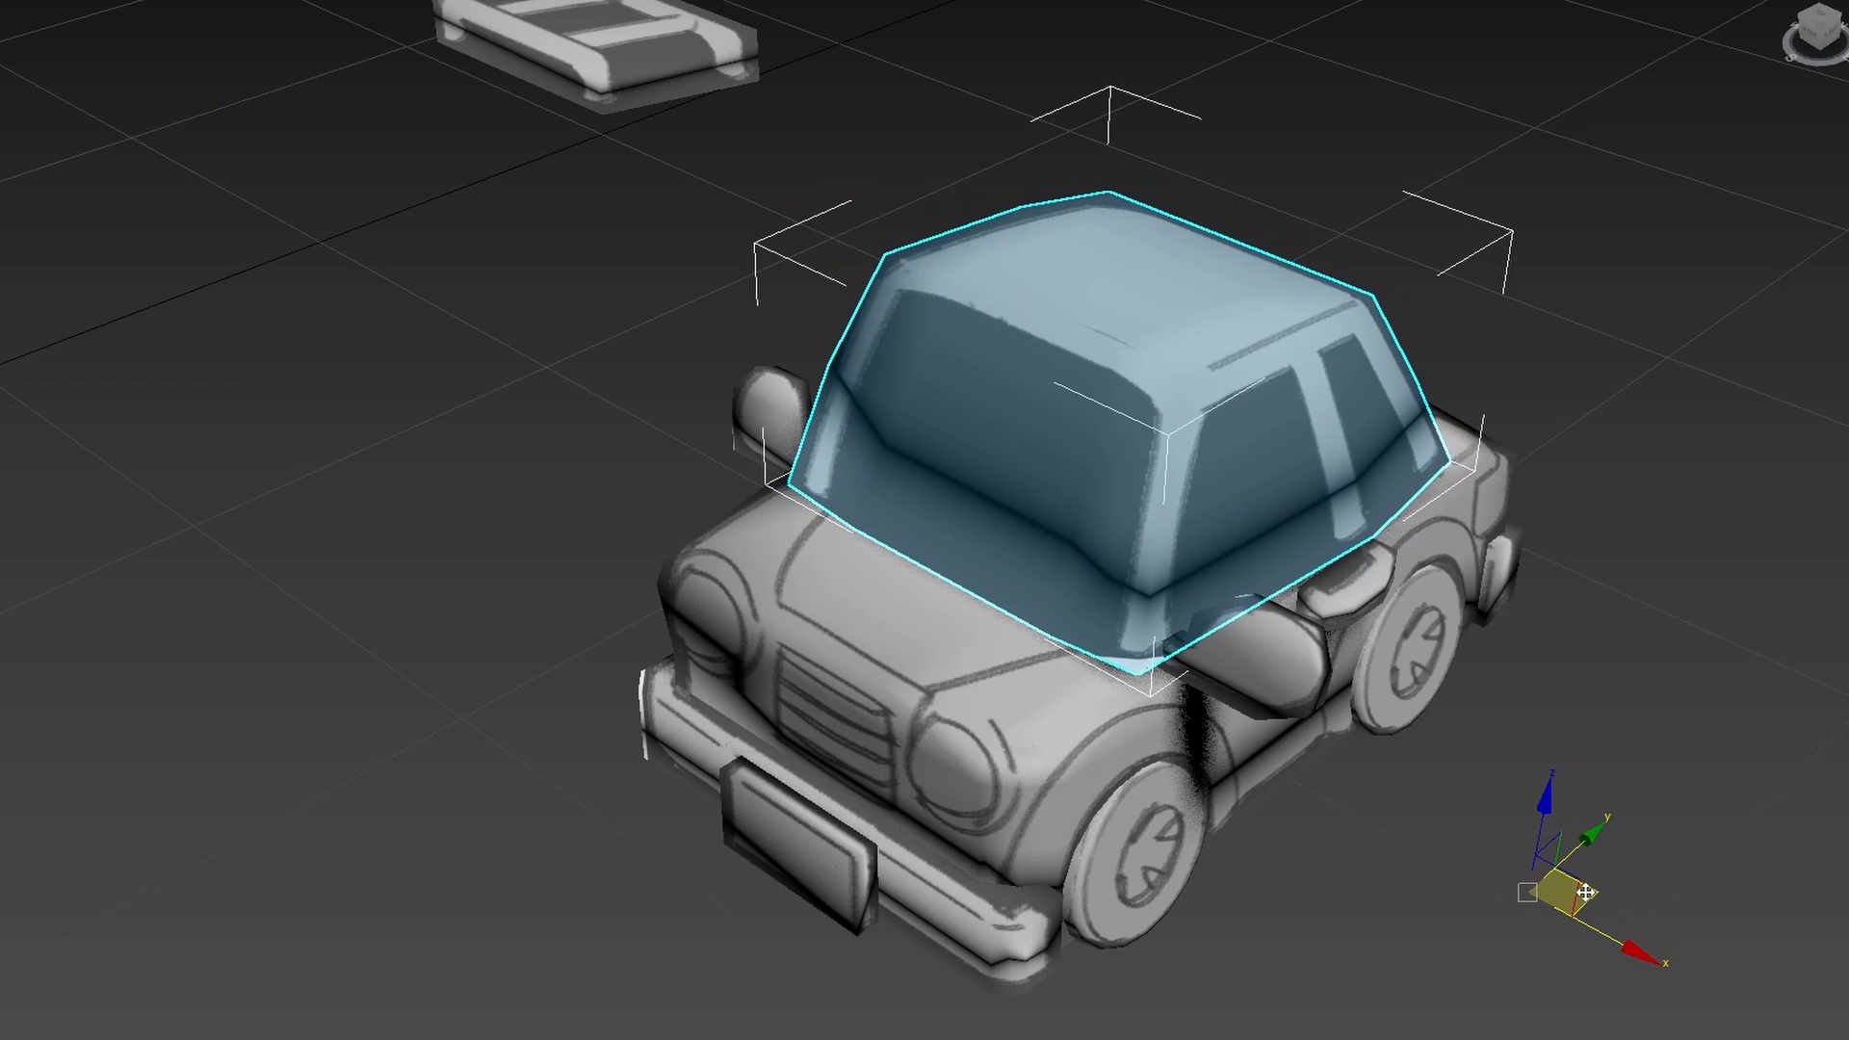
pyautogui.click(1670, 426)
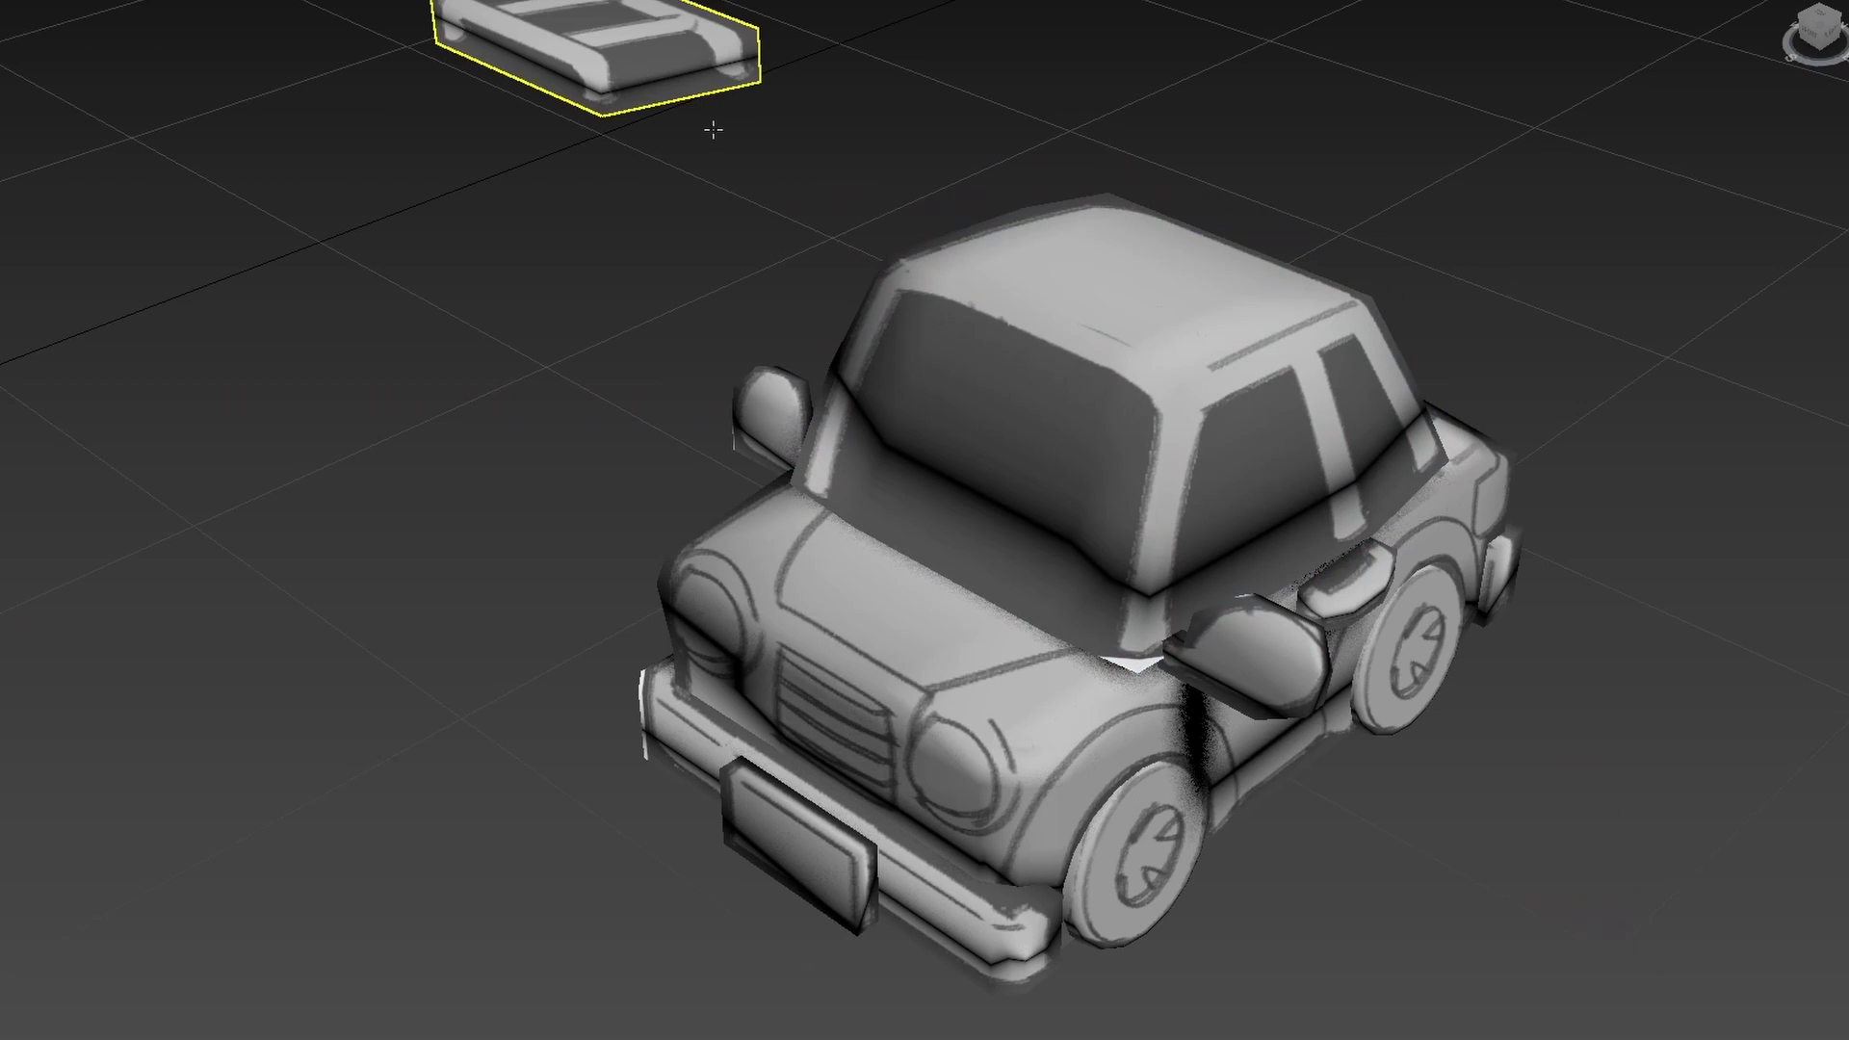
pyautogui.click(714, 129)
pyautogui.moveTo(644, 36); pyautogui.dragTo(1192, 246)
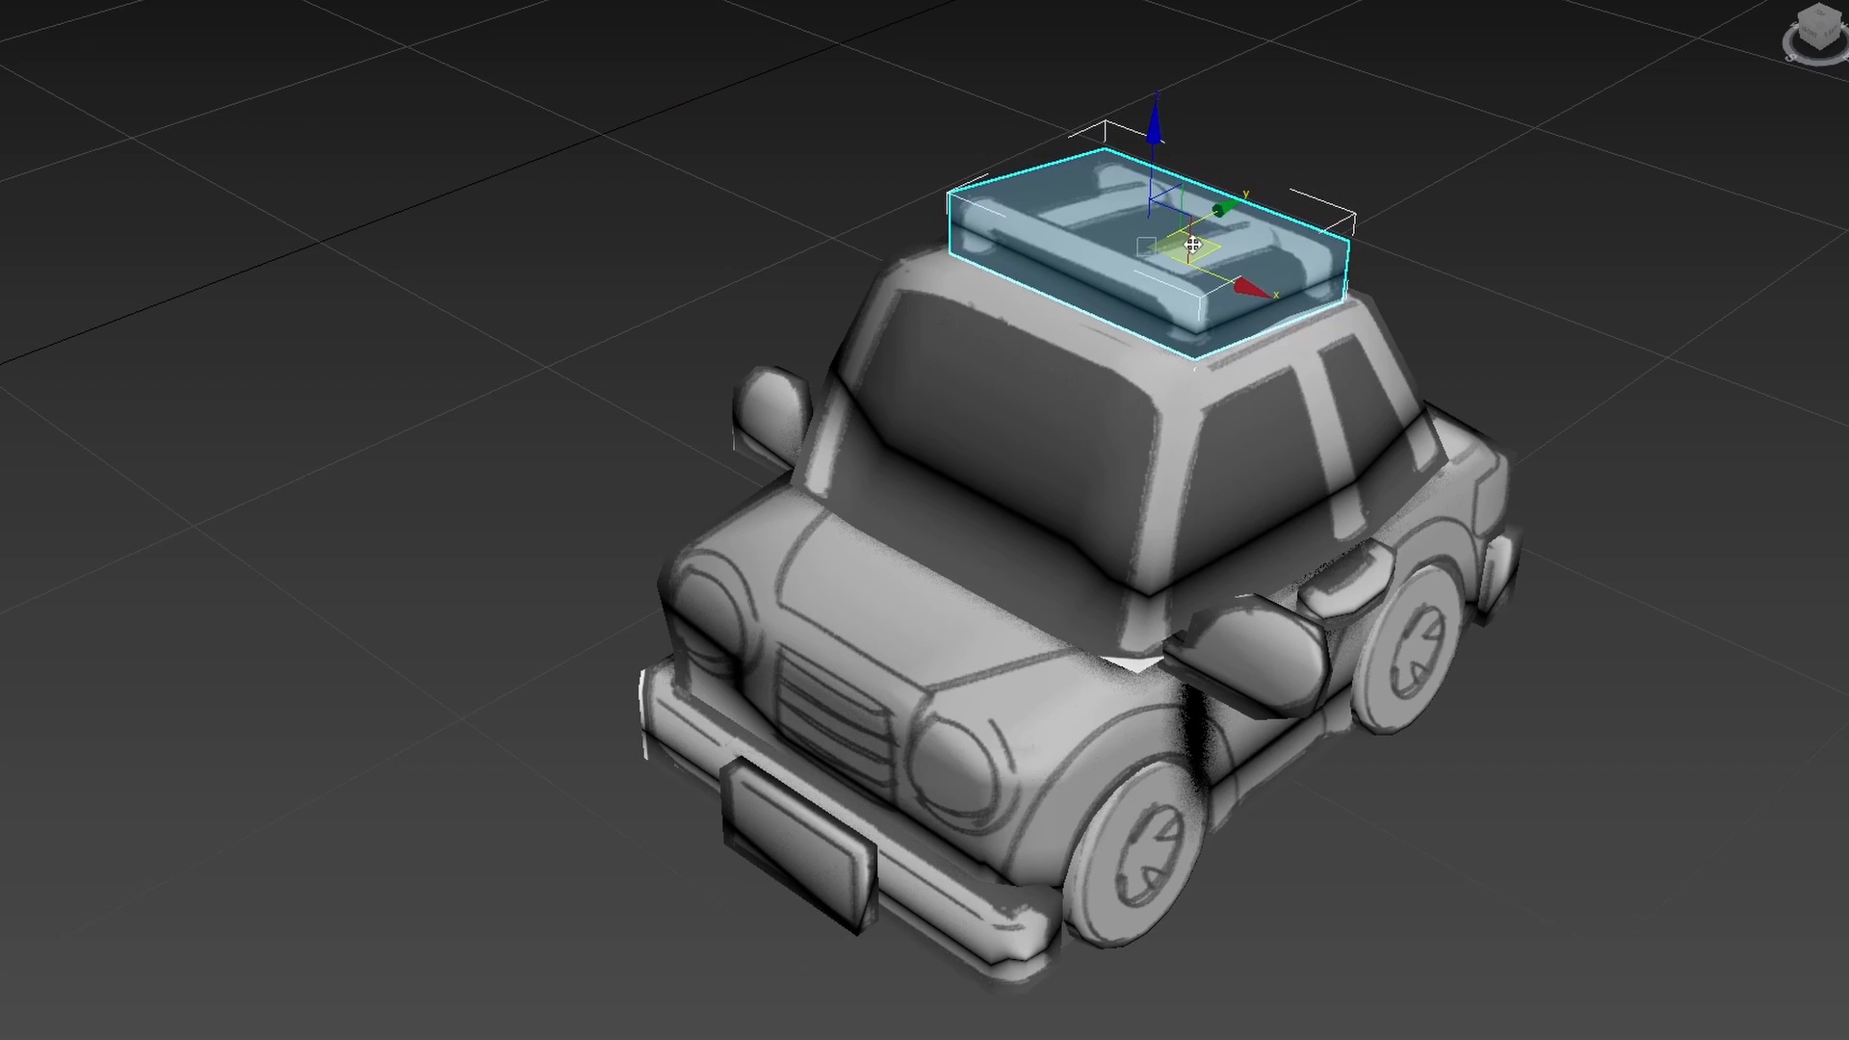
pyautogui.click(1517, 304)
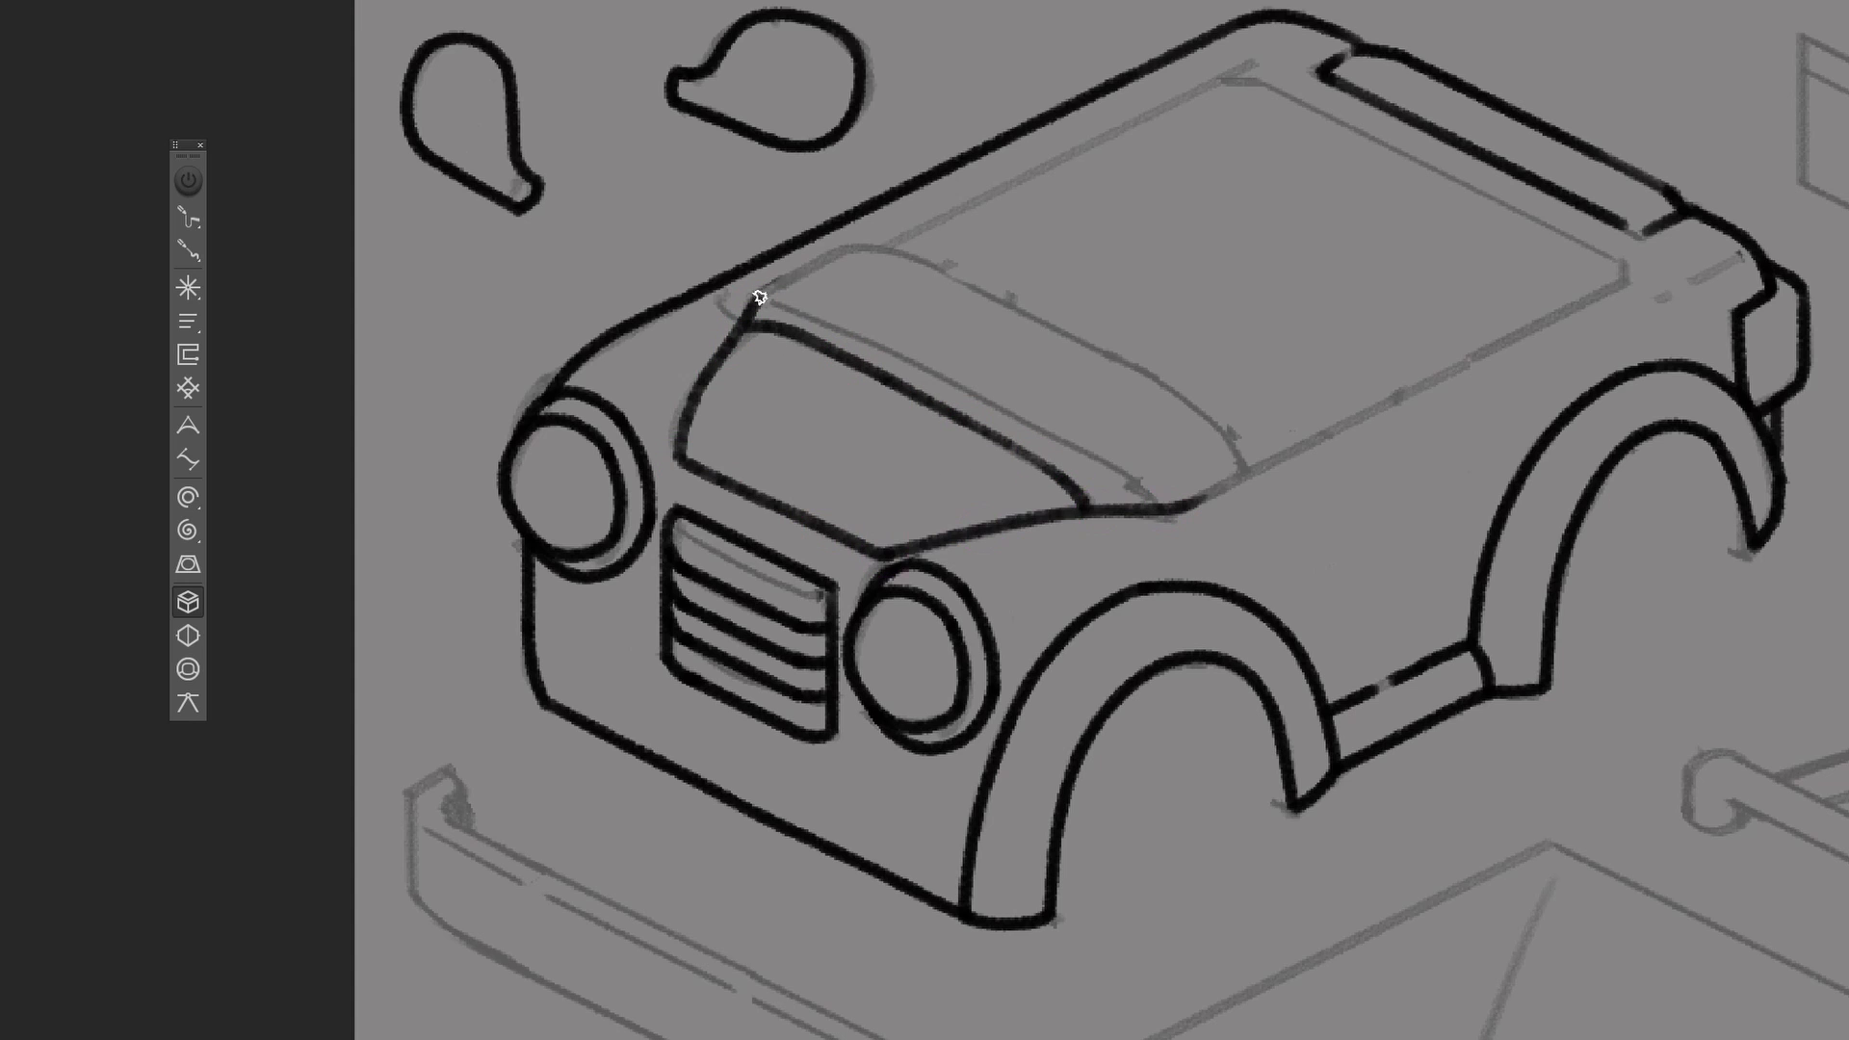
# Switch to Photoshop and ink the hood's rear line, the windshield base and the straight edges of the cabin opening.
pyautogui.hotkey('ctrl', 'z')
pyautogui.moveTo(809, 313); pyautogui.dragTo(1098, 457)
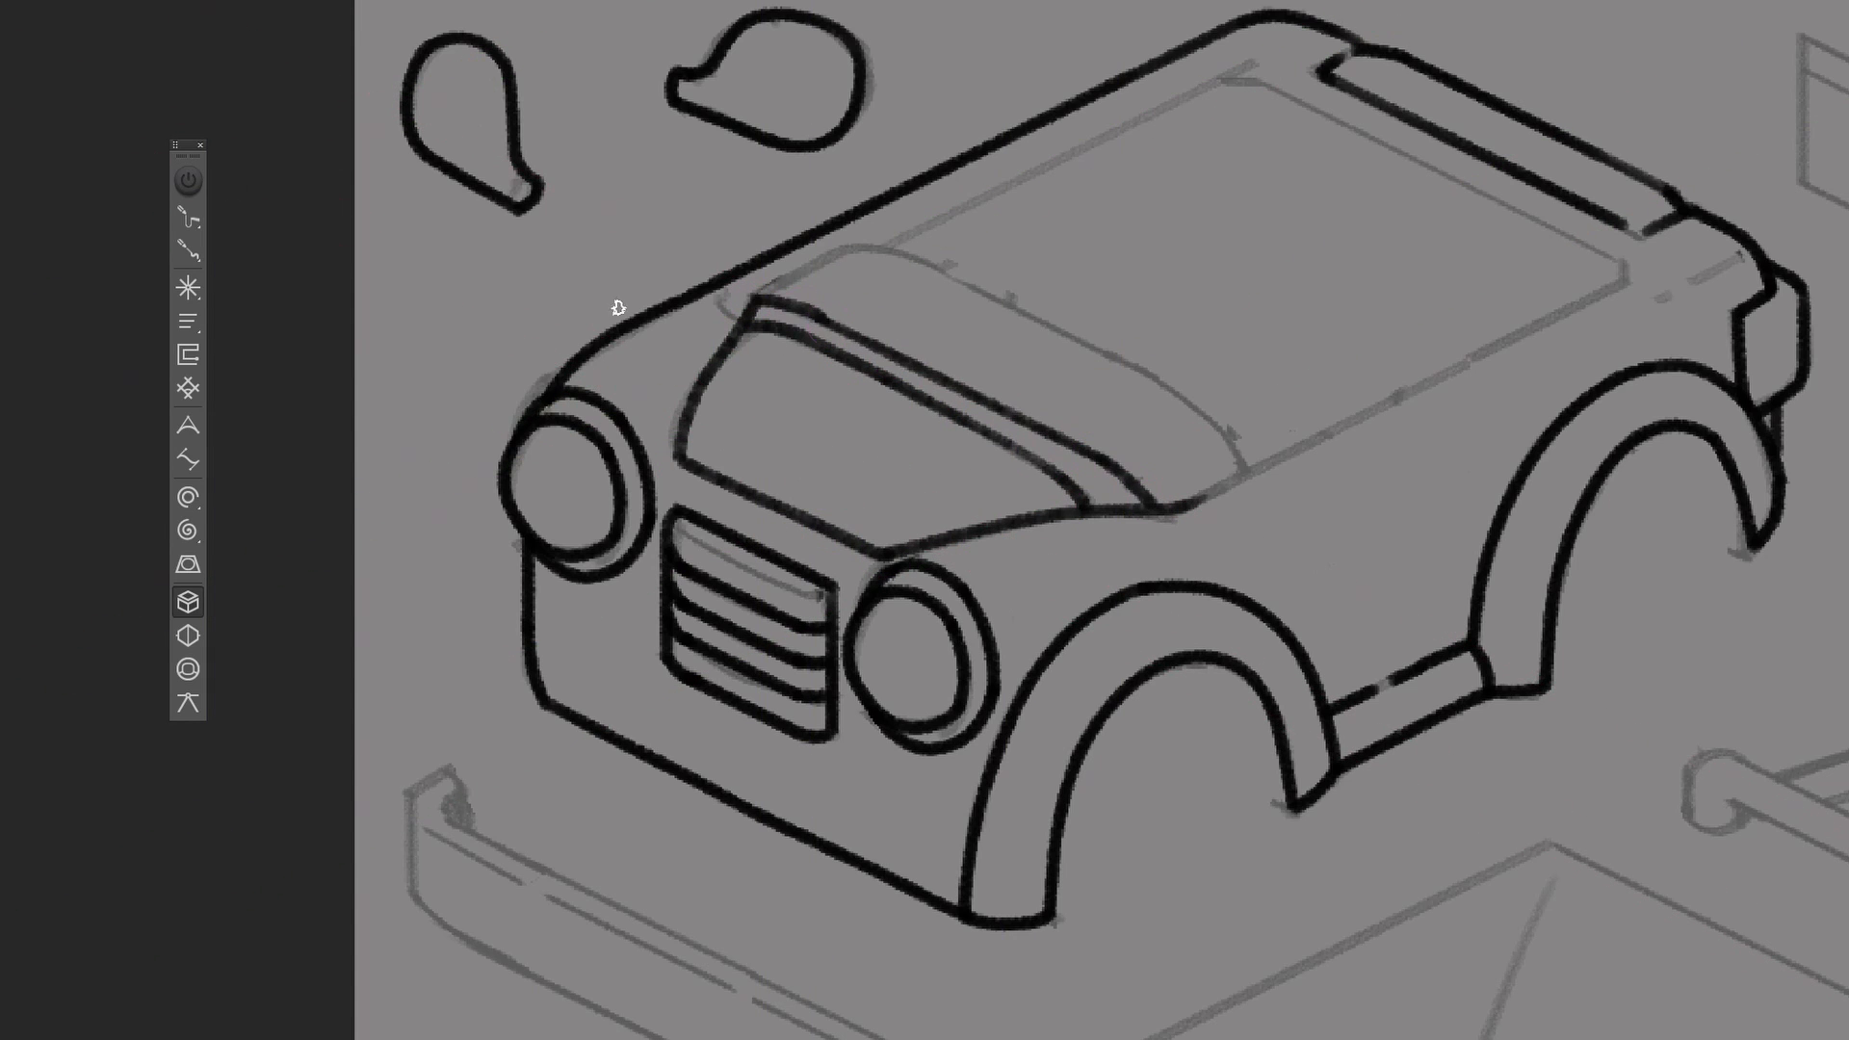
pyautogui.moveTo(927, 262); pyautogui.dragTo(1154, 375)
pyautogui.moveTo(1209, 496); pyautogui.dragTo(1615, 294)
pyautogui.moveTo(1610, 255)
pyautogui.mouseDown()
pyautogui.moveTo(1291, 95)
pyautogui.moveTo(891, 246)
pyautogui.mouseUp()
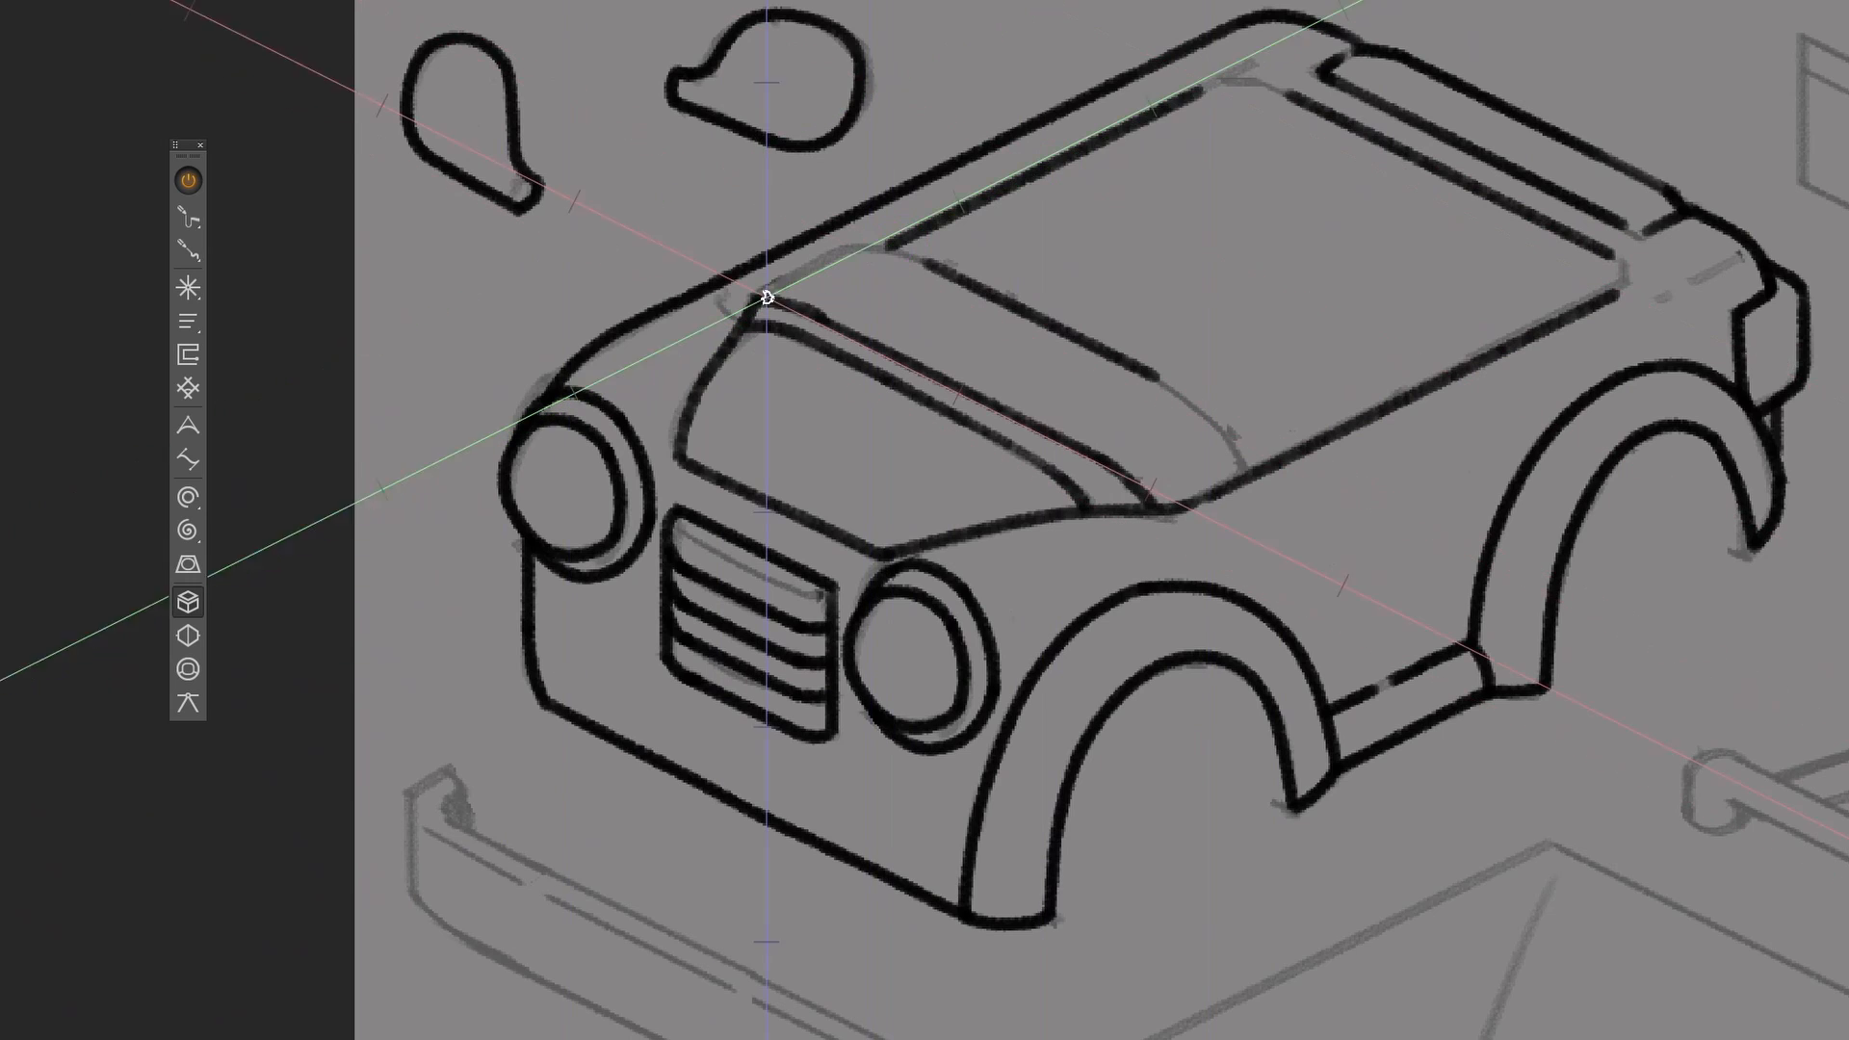
# Ink the curved ends of the windshield base and the rounded corners of the cabin opening.
pyautogui.moveTo(767, 297); pyautogui.dragTo(848, 253)
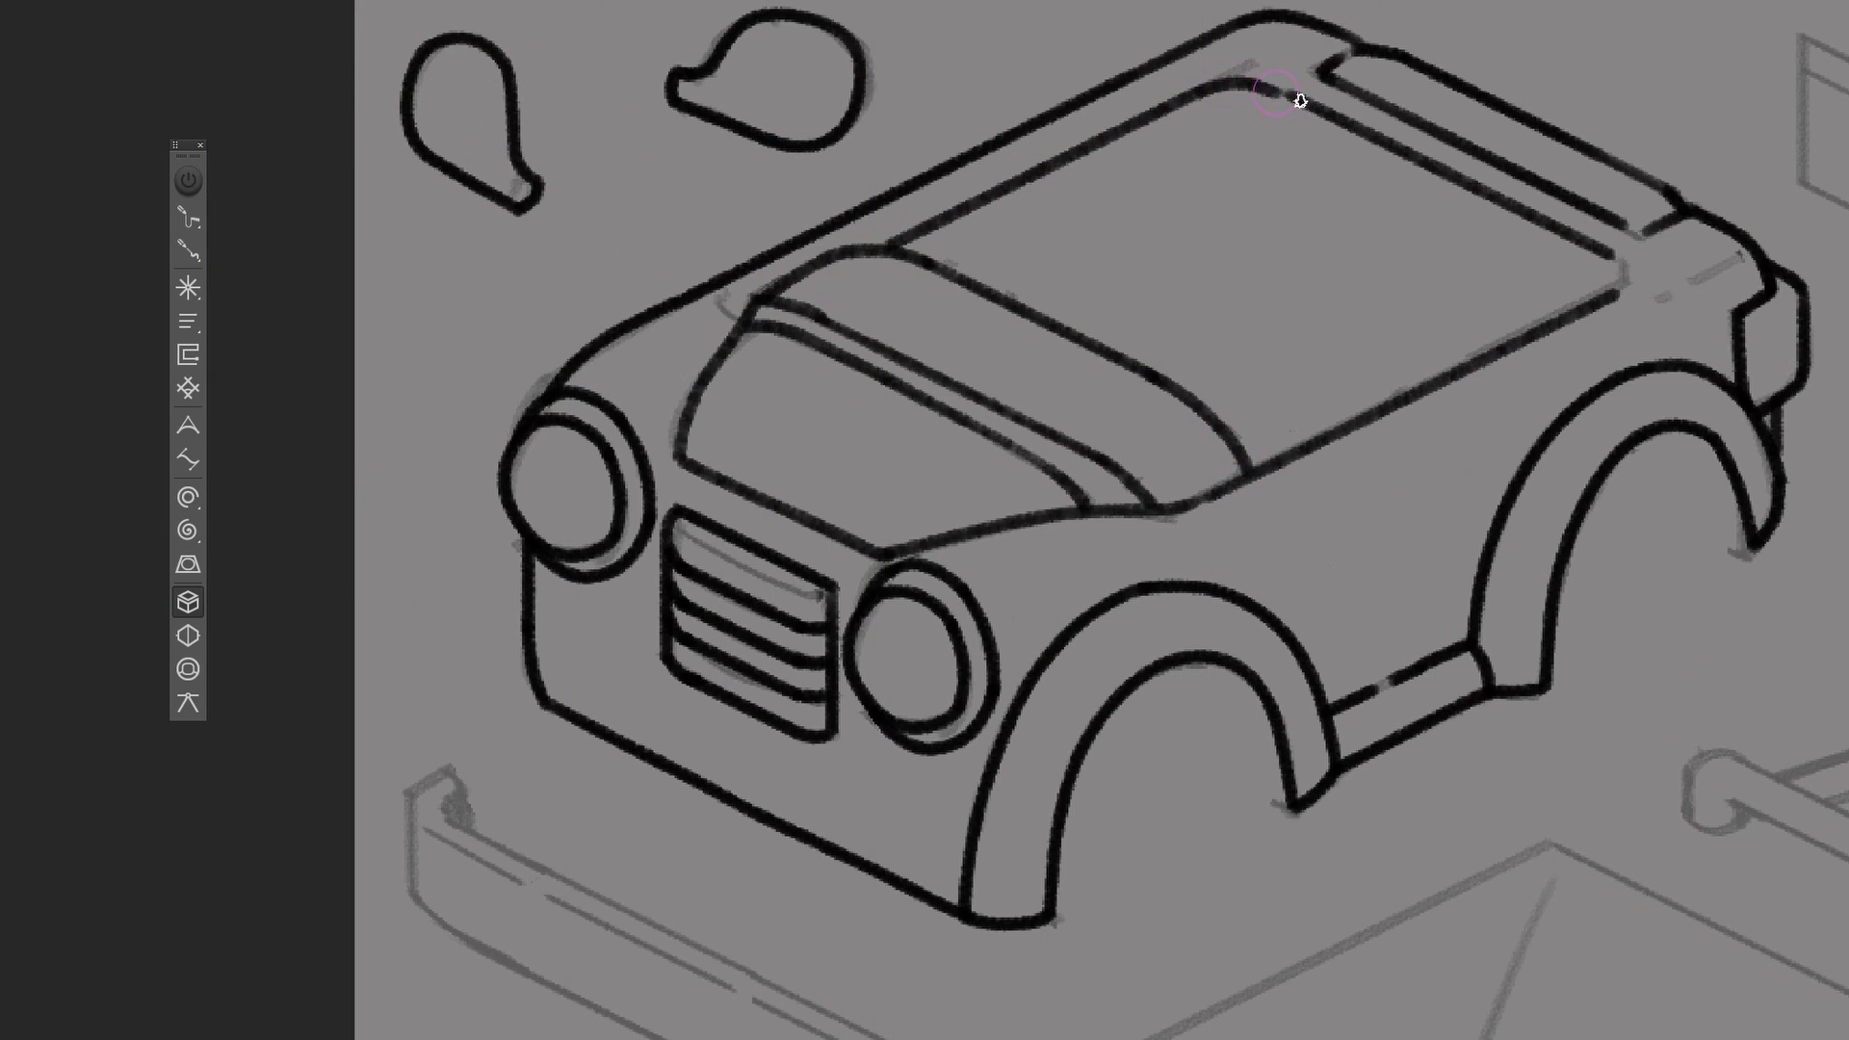
pyautogui.moveTo(1234, 84); pyautogui.dragTo(1290, 94)
pyautogui.scroll(2, 1258, 84)
pyautogui.moveTo(1351, 290); pyautogui.dragTo(1377, 354)
pyautogui.scroll(-3, 1391, 359)
pyautogui.scroll(2, 1045, 607)
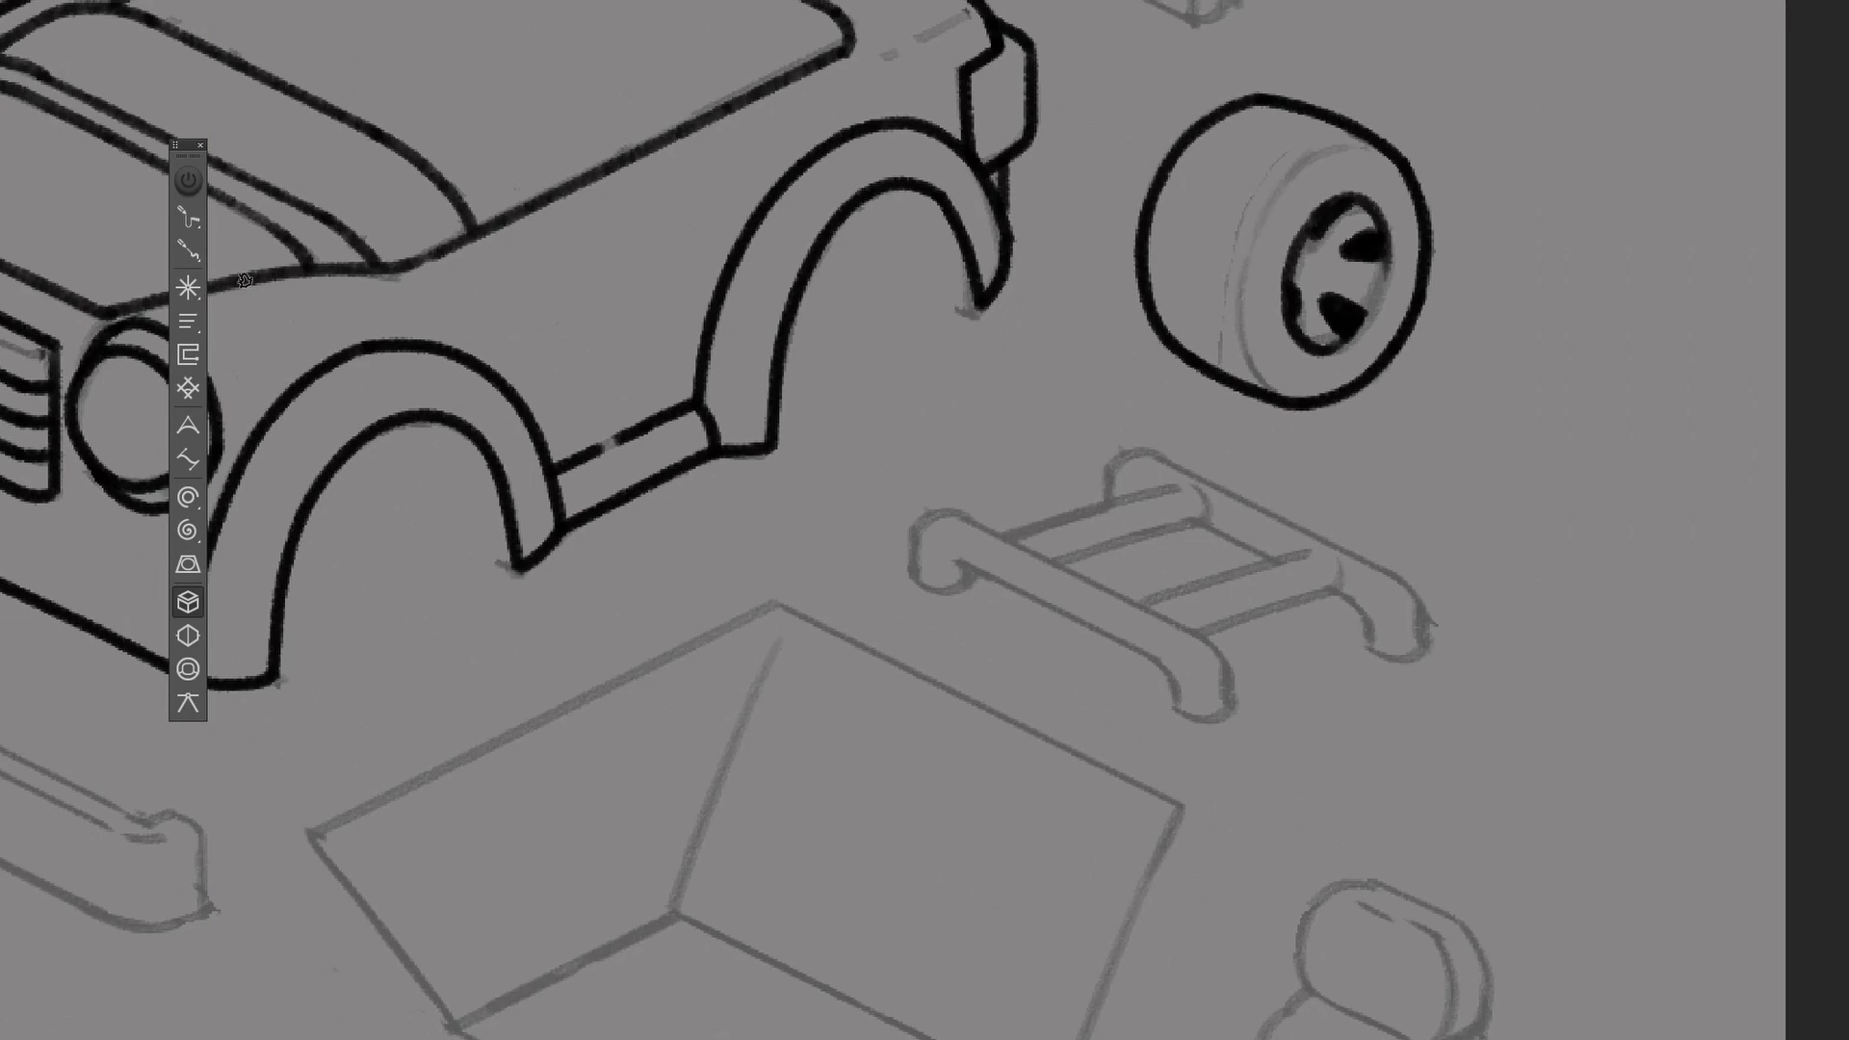
# Ink the roof rack's long rails, crossbars and rounded ends over the sketch.
pyautogui.moveTo(979, 523); pyautogui.dragTo(1216, 642)
pyautogui.moveTo(976, 573); pyautogui.dragTo(1155, 661)
pyautogui.moveTo(1171, 466); pyautogui.dragTo(1393, 578)
pyautogui.moveTo(1203, 528); pyautogui.dragTo(1281, 566)
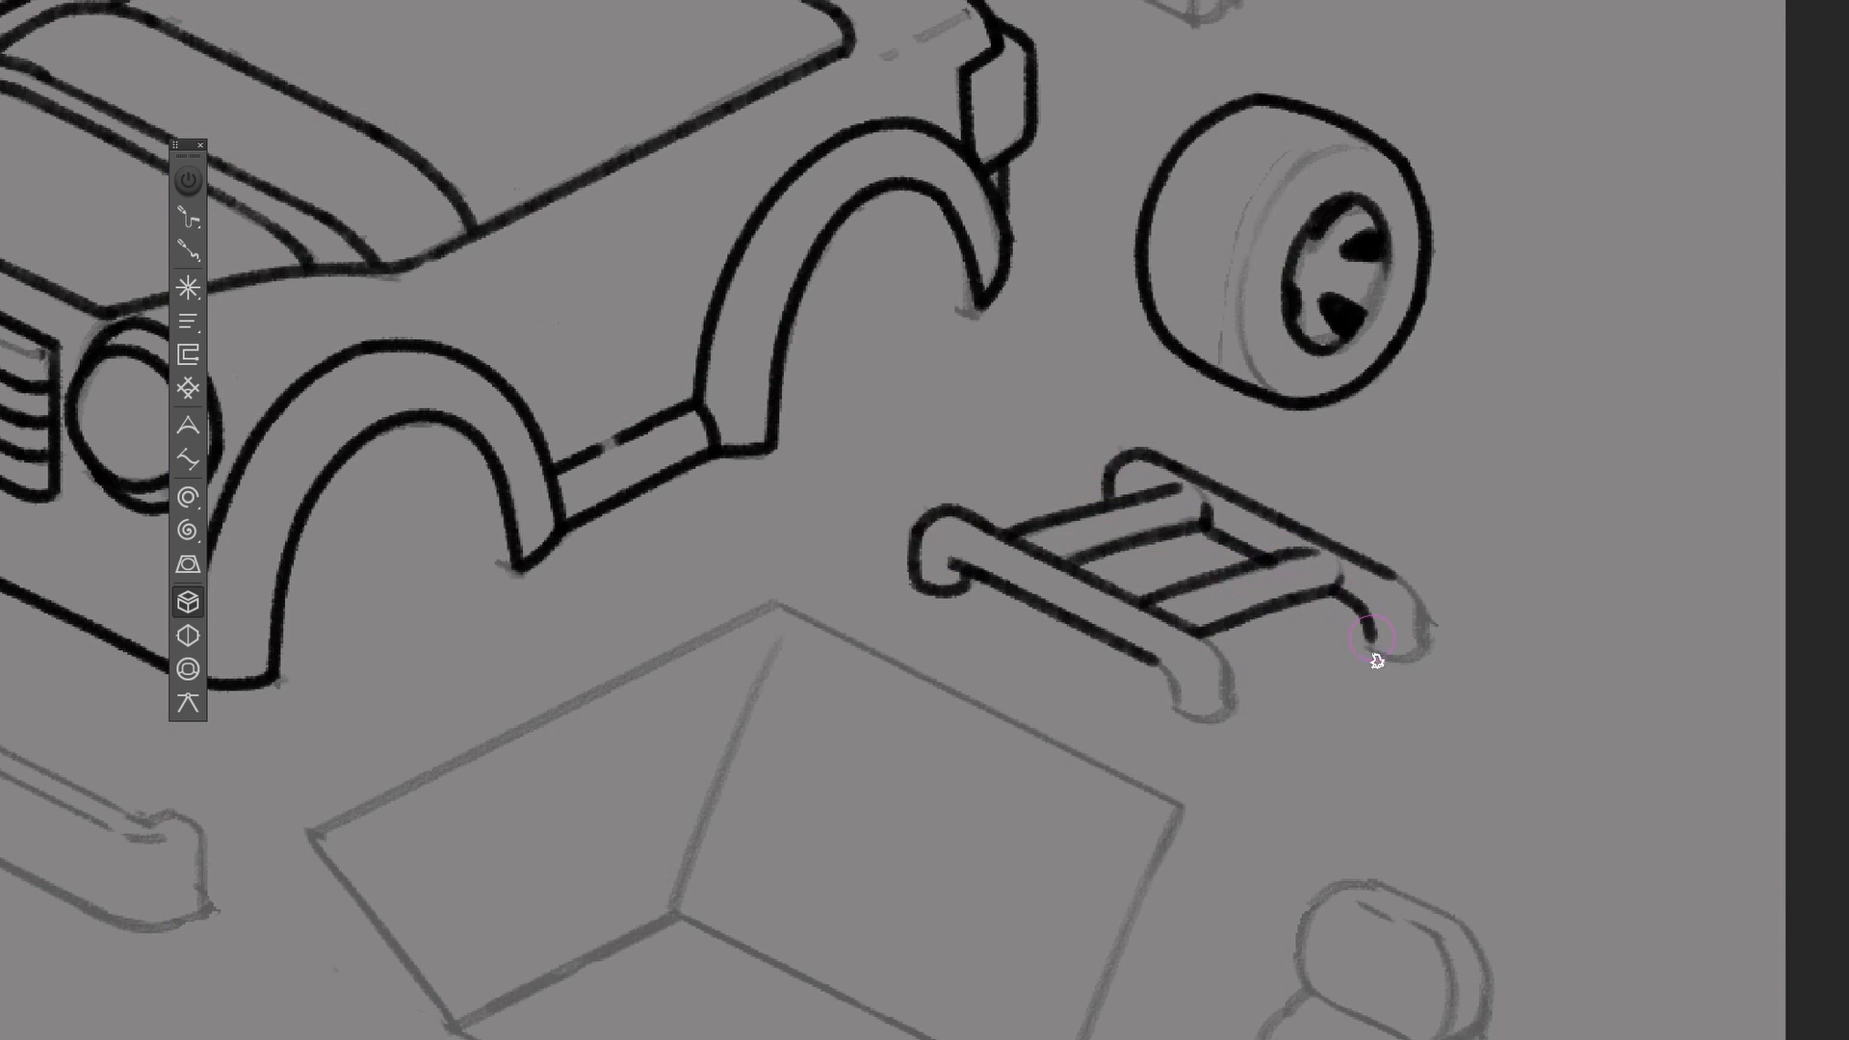
pyautogui.moveTo(1196, 721); pyautogui.dragTo(1201, 639)
pyautogui.scroll(-3, 1019, 570)
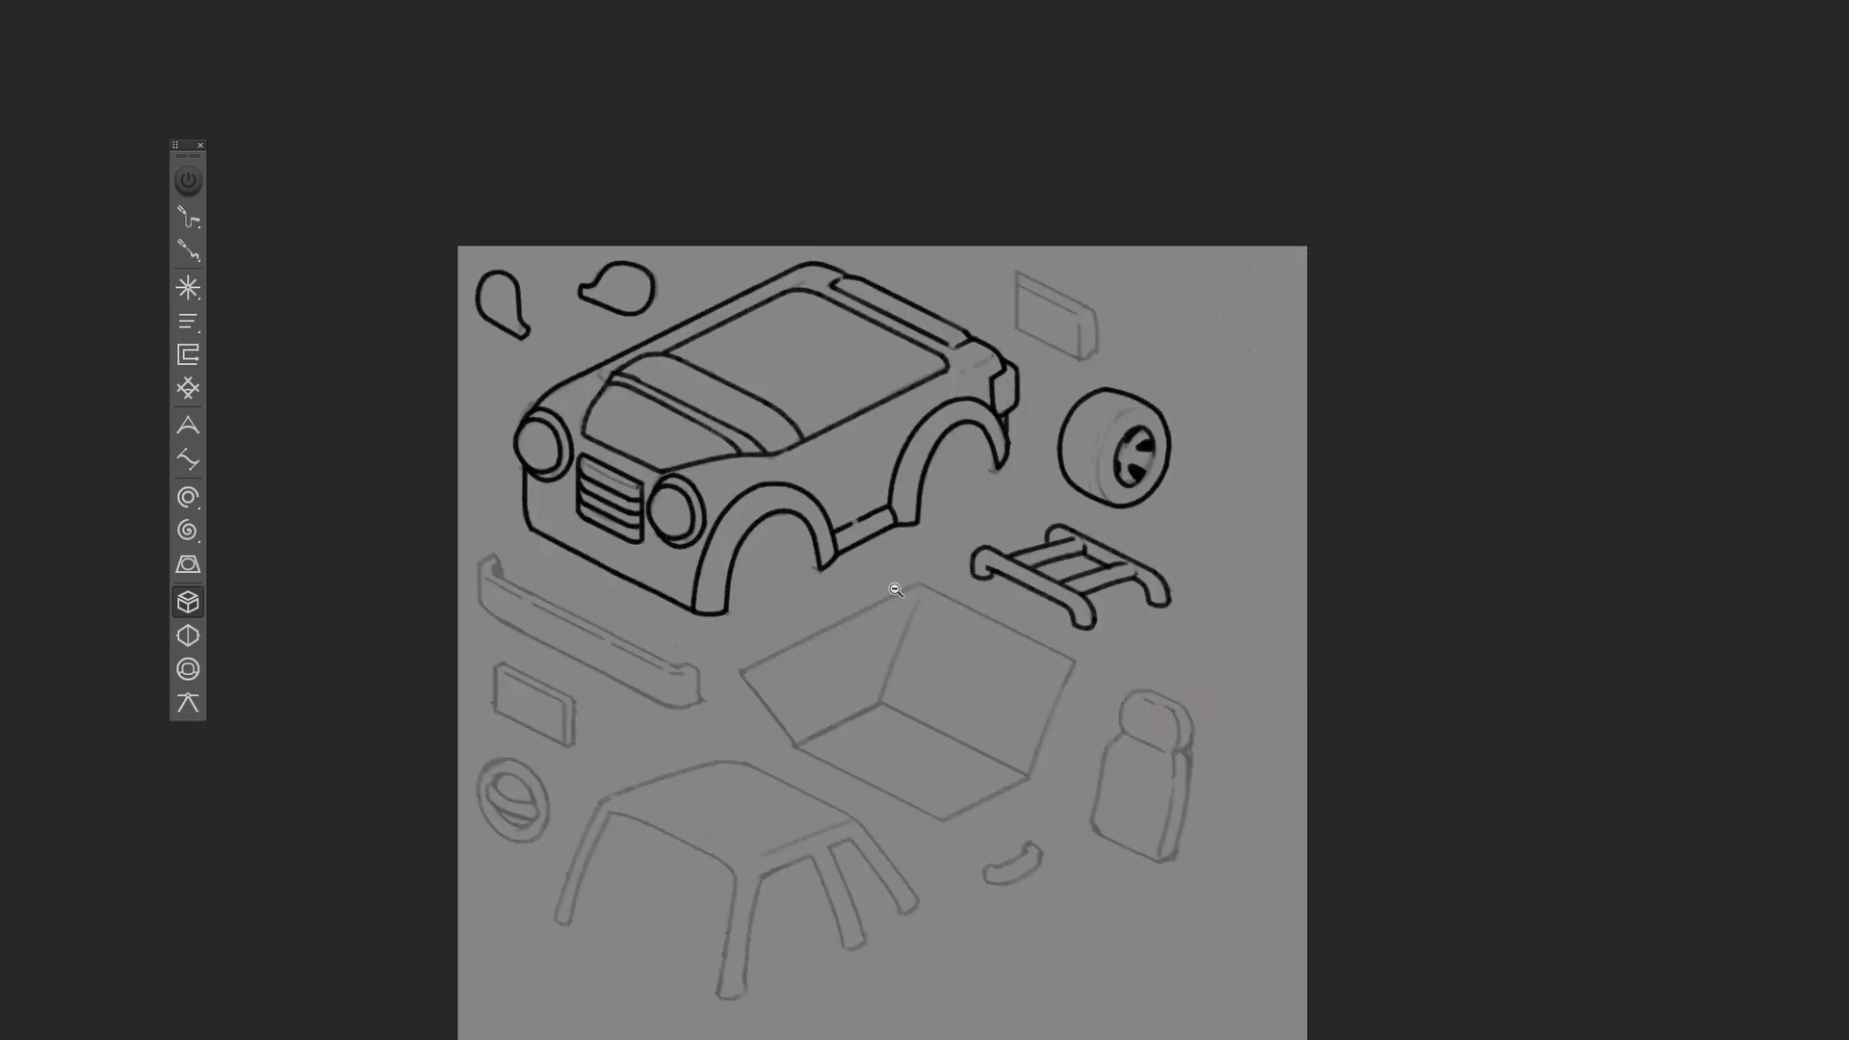
# Ink the front bumper's long parallel edges along the isometric guide.
pyautogui.scroll(3, 569, 674)
pyautogui.click(187, 180)
pyautogui.moveTo(440, 529); pyautogui.dragTo(861, 742)
pyautogui.moveTo(433, 413); pyautogui.dragTo(909, 651)
pyautogui.click(188, 180)
# Paint the car body and the cabin roof frame turquoise blue.
pyautogui.moveTo(379, 376); pyautogui.dragTo(406, 512)
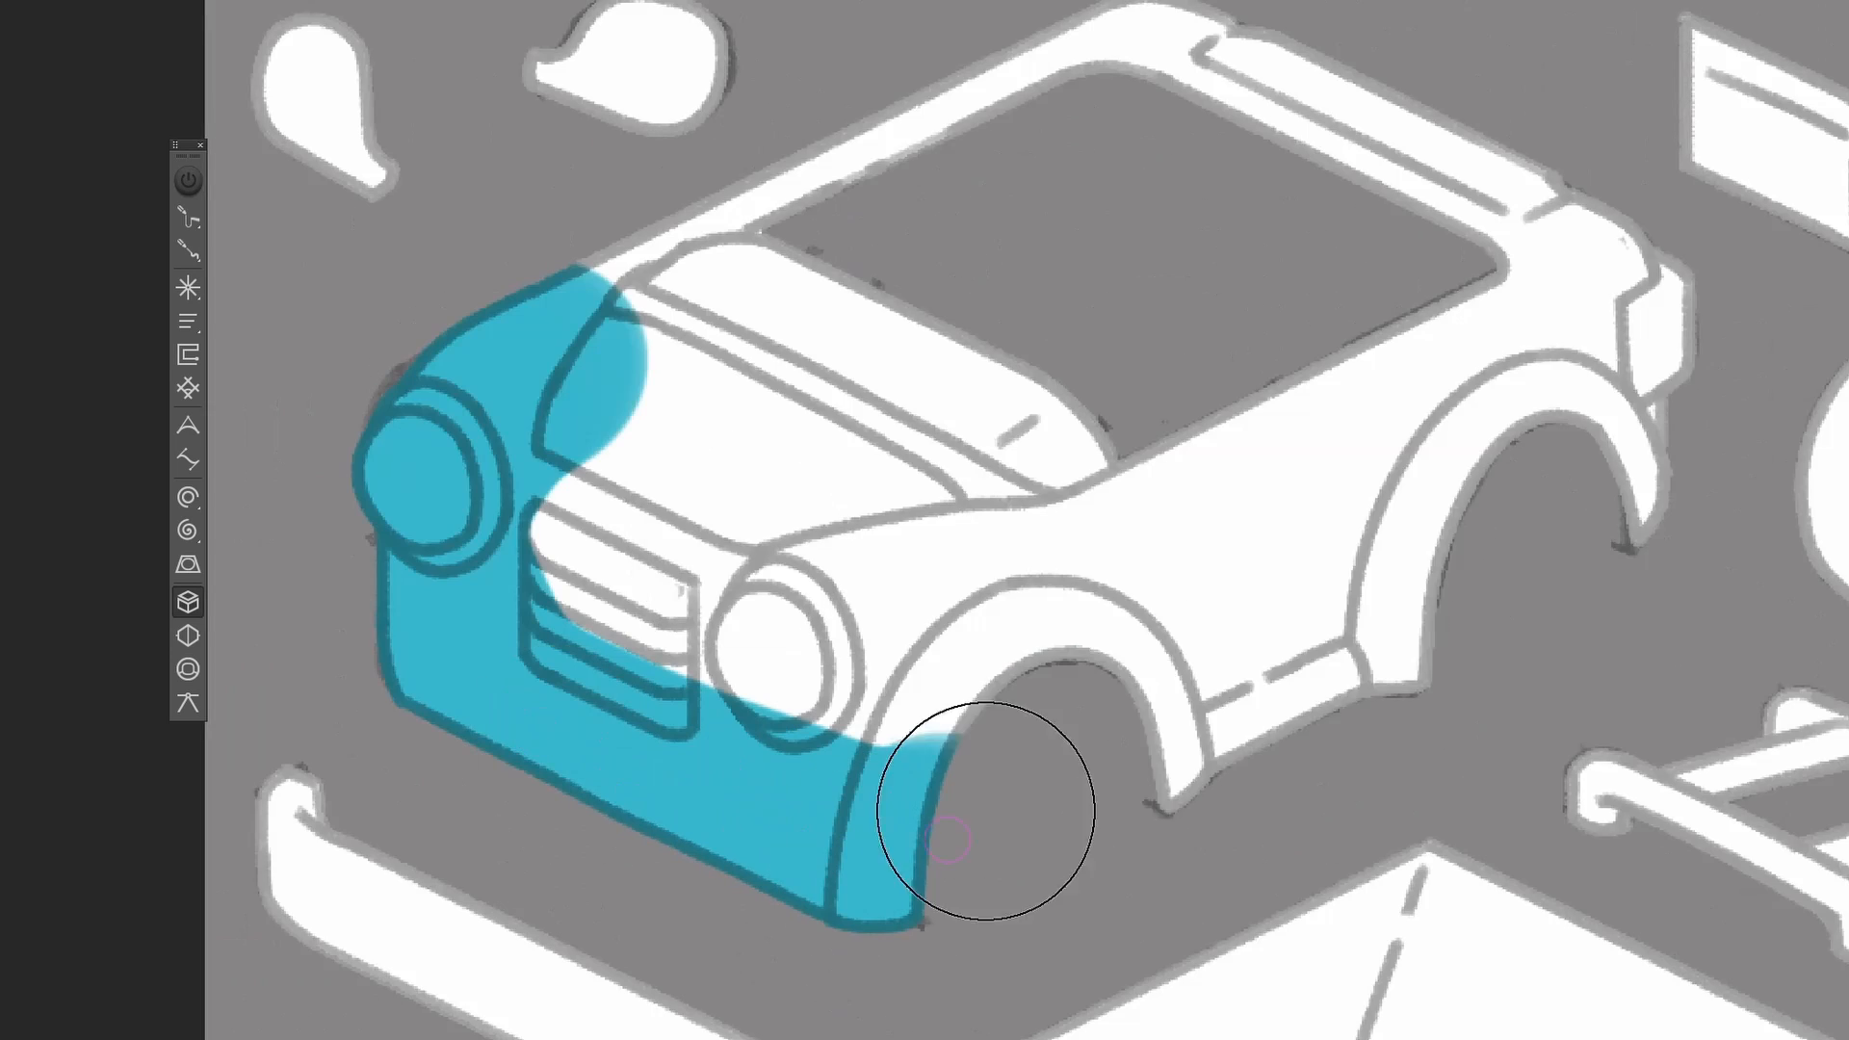
pyautogui.moveTo(991, 813)
pyautogui.mouseDown()
pyautogui.moveTo(859, 187)
pyautogui.moveTo(1300, 545)
pyautogui.mouseUp()
pyautogui.moveTo(978, 1025); pyautogui.dragTo(821, 471)
pyautogui.scroll(-3, 822, 471)
pyautogui.moveTo(882, 867)
pyautogui.mouseDown()
pyautogui.moveTo(772, 578)
pyautogui.moveTo(1151, 766)
pyautogui.mouseUp()
pyautogui.moveTo(1226, 470); pyautogui.dragTo(1181, 600)
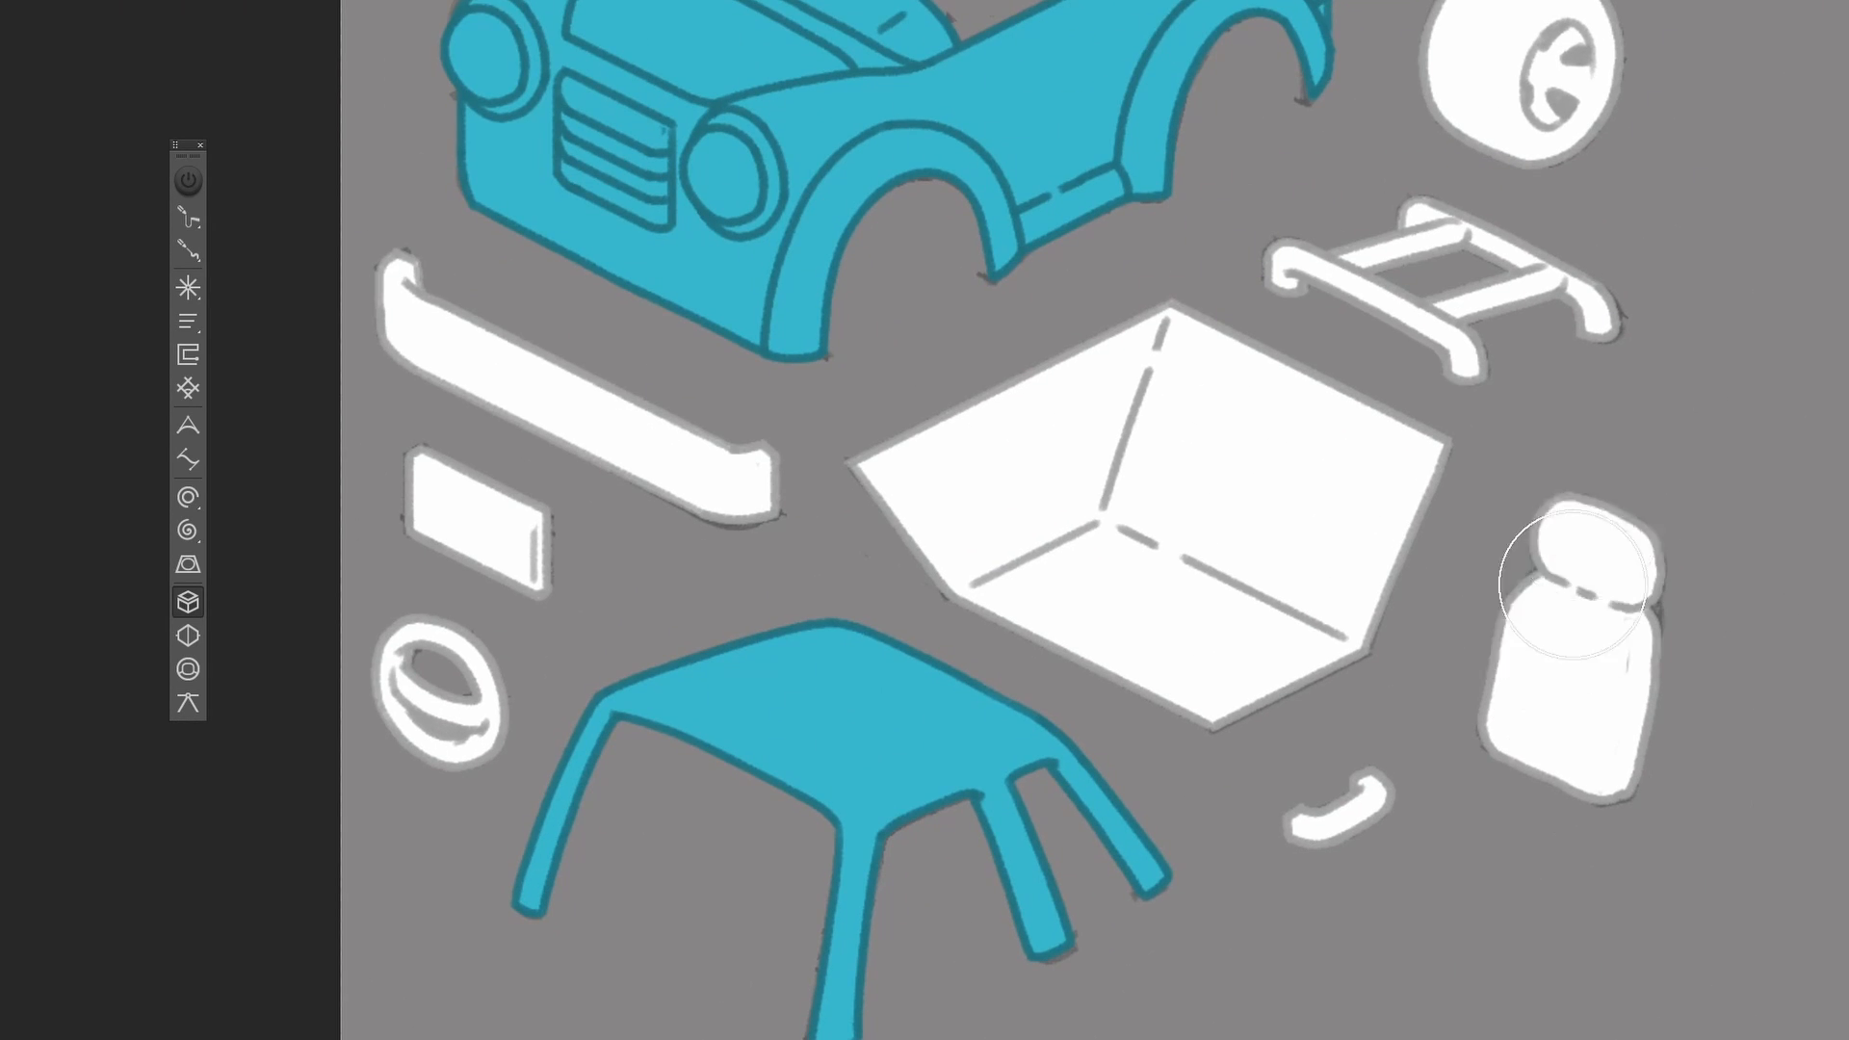
# Paint the seat dark grey and the front bumper light grey.
pyautogui.moveTo(1573, 584); pyautogui.dragTo(1627, 520)
pyautogui.scroll(1, 439, 390)
pyautogui.moveTo(440, 390); pyautogui.dragTo(748, 489)
pyautogui.moveTo(409, 285)
pyautogui.mouseDown()
pyautogui.moveTo(482, 377)
pyautogui.moveTo(916, 506)
pyautogui.mouseUp()
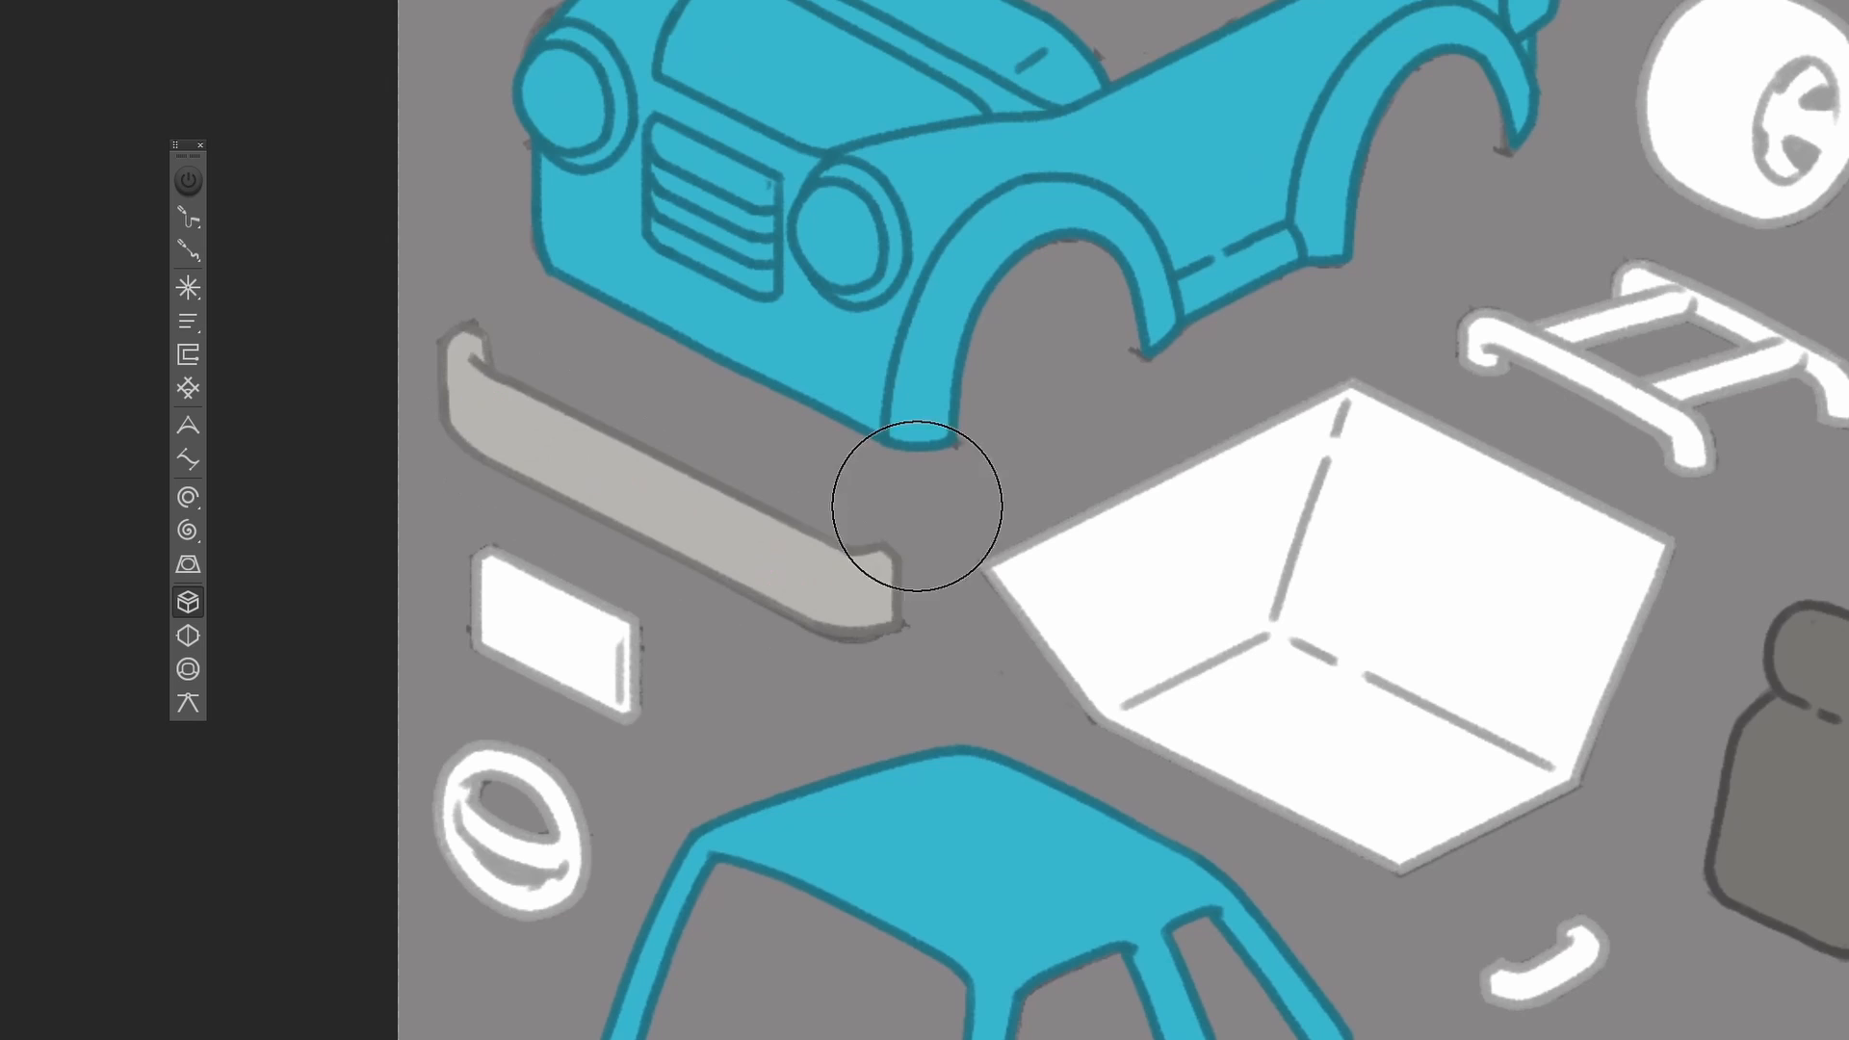
# Paint the roof rack light grey, the interior tub dark blue, and the lights, wheel and remaining trim in their own base colors.
pyautogui.moveTo(1512, 342); pyautogui.dragTo(1733, 404)
pyautogui.moveTo(1631, 452); pyautogui.dragTo(1147, 557)
pyautogui.scroll(2, 1147, 557)
pyautogui.moveTo(1245, 115); pyautogui.dragTo(1198, 386)
pyautogui.moveTo(1203, 337)
pyautogui.mouseDown()
pyautogui.moveTo(1181, 433)
pyautogui.moveTo(1342, 318)
pyautogui.mouseUp()
pyautogui.scroll(-3, 1271, 292)
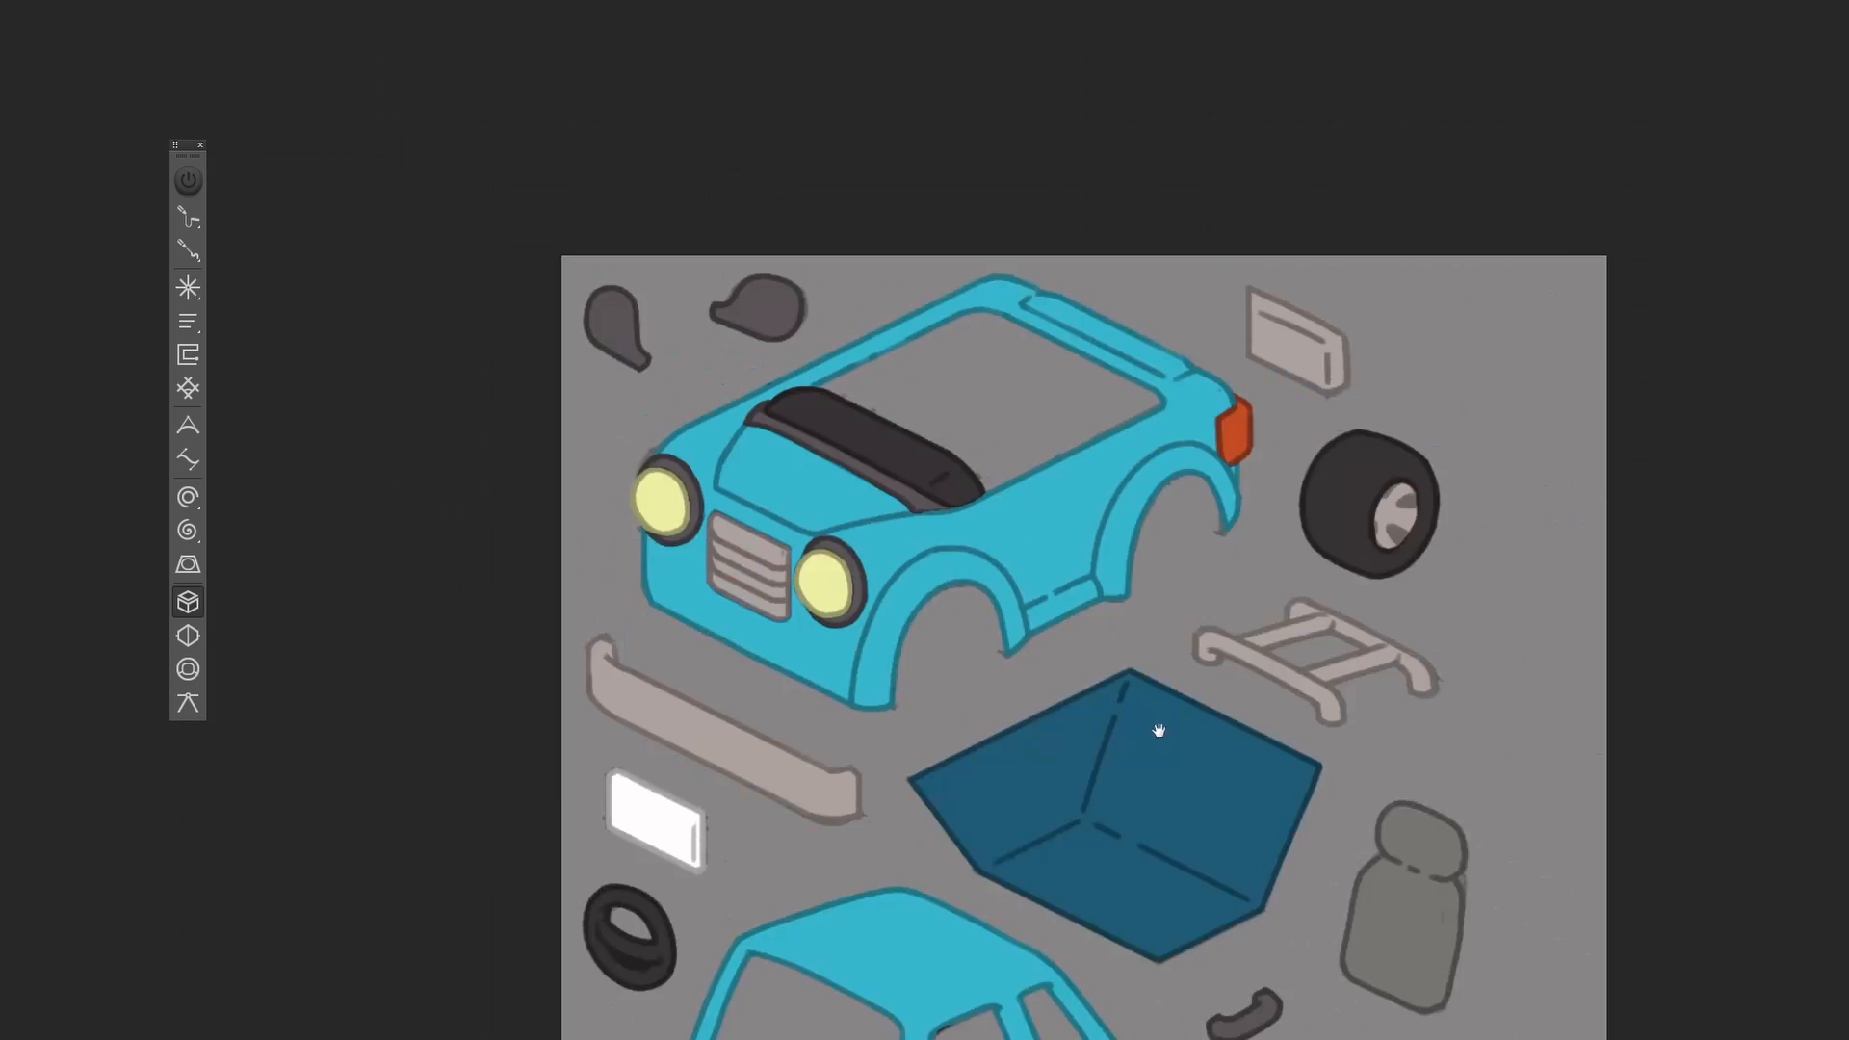
# Shade the car body's front and side faces a darker blue along the isometric directions, leaving the upward-facing surfaces light.
pyautogui.scroll(2, 951, 372)
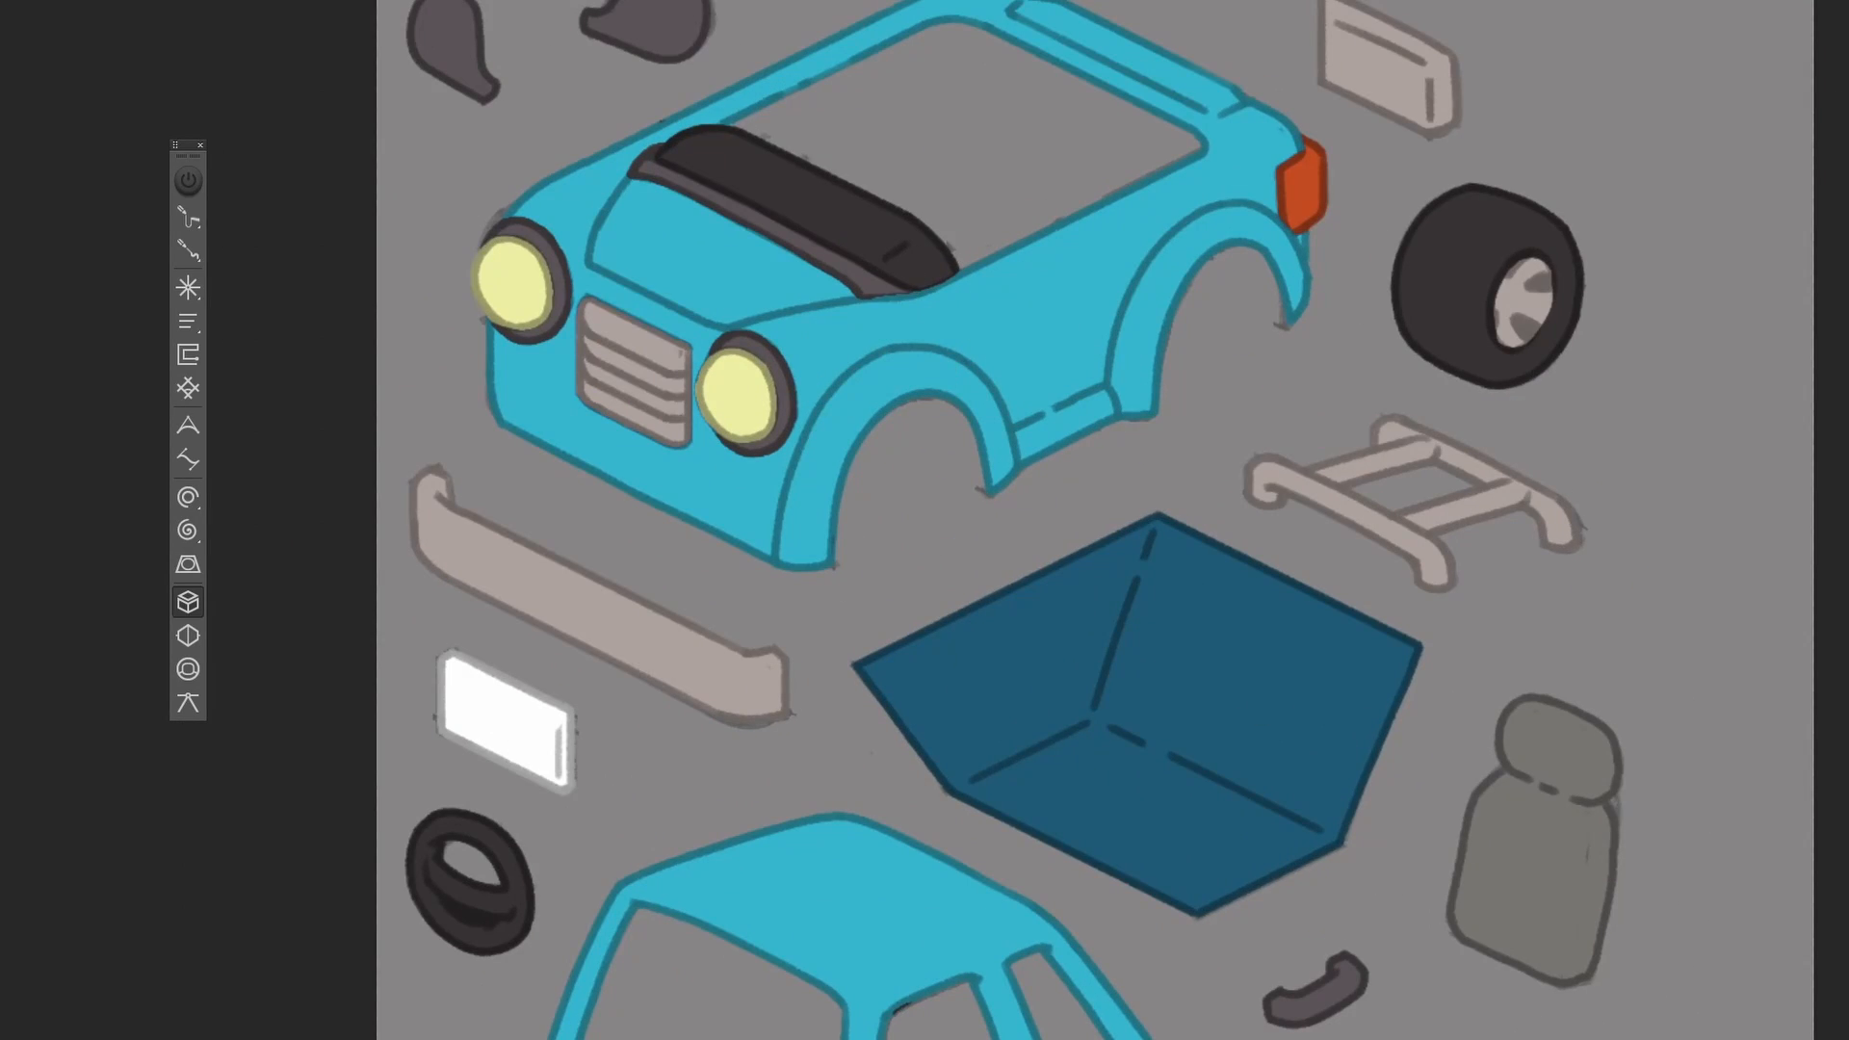
pyautogui.scroll(-2, 1194, 526)
pyautogui.scroll(3, 1031, 446)
pyautogui.moveTo(549, 456); pyautogui.dragTo(842, 602)
pyautogui.hotkey('ctrl', 'z')
pyautogui.moveTo(544, 332)
pyautogui.mouseDown()
pyautogui.moveTo(728, 444)
pyautogui.moveTo(939, 515)
pyautogui.moveTo(769, 433)
pyautogui.moveTo(918, 511)
pyautogui.mouseUp()
pyautogui.hotkey('ctrl', 'a')
pyautogui.hotkey('ctrl', 'z')
pyautogui.moveTo(910, 607); pyautogui.dragTo(541, 425)
pyautogui.moveTo(967, 451); pyautogui.dragTo(1464, 204)
pyautogui.moveTo(1461, 288); pyautogui.dragTo(1059, 490)
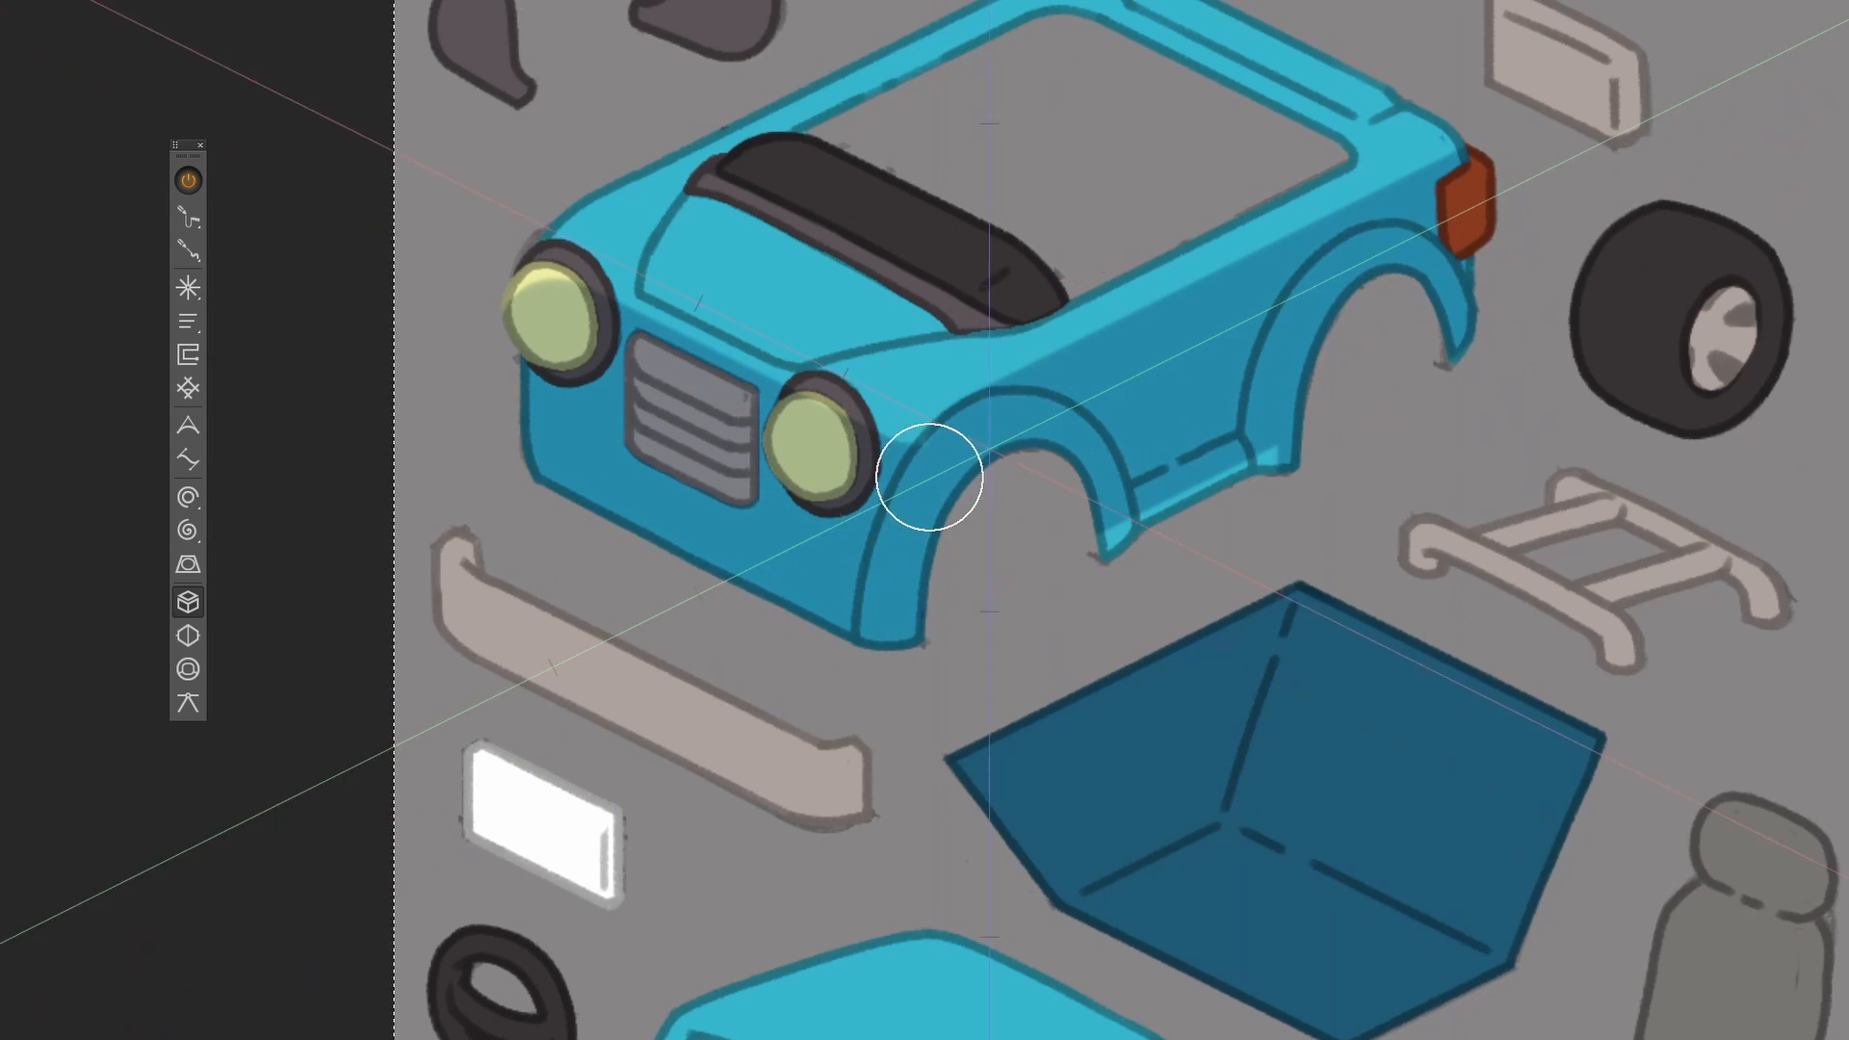
# Resize the brush and shade the dashboard's outer end and the front bumper's vertical face darker.
pyautogui.keyDown('alt'); pyautogui.moveTo(979, 420); pyautogui.dragTo(895, 422, button='right'); pyautogui.keyUp('alt')
pyautogui.keyDown('alt'); pyautogui.scroll(-3, 991, 423); pyautogui.keyUp('alt')
pyautogui.keyDown('alt'); pyautogui.scroll(3, 888, 370); pyautogui.keyUp('alt')
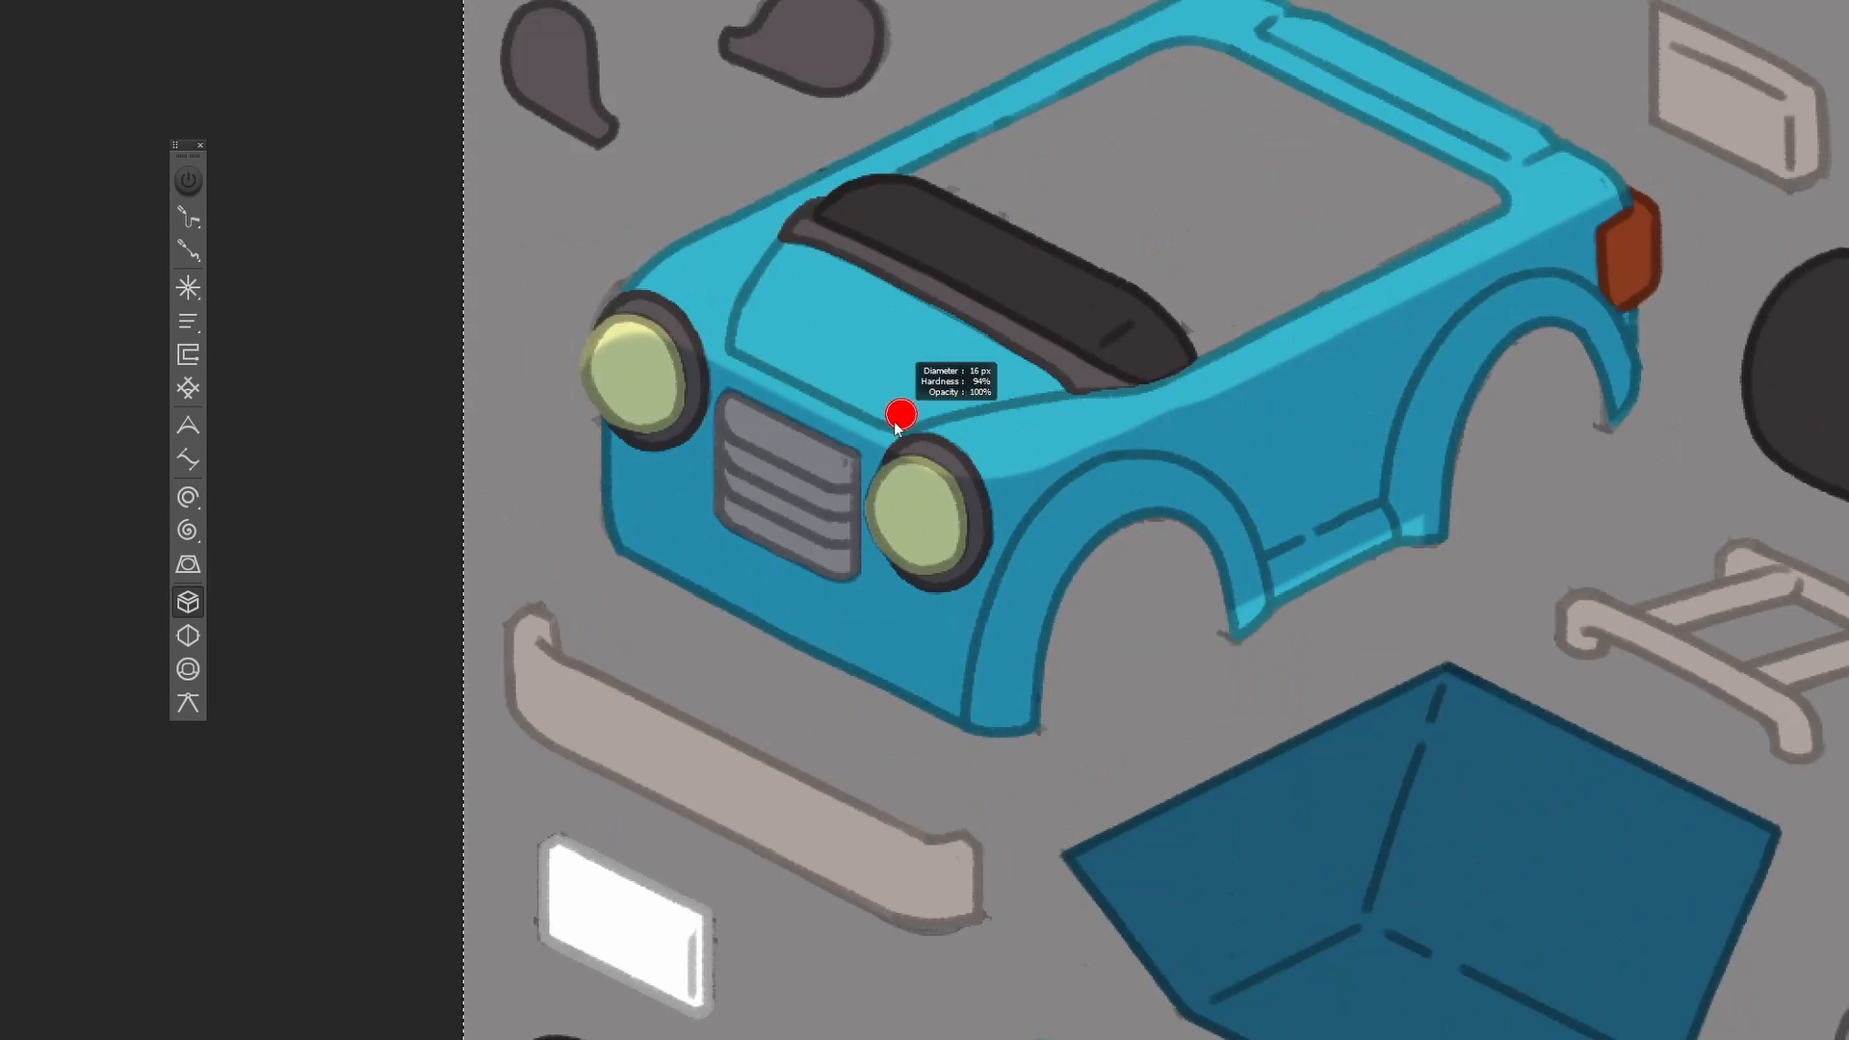
pyautogui.keyDown('alt'); pyautogui.scroll(-3, 907, 418); pyautogui.keyUp('alt')
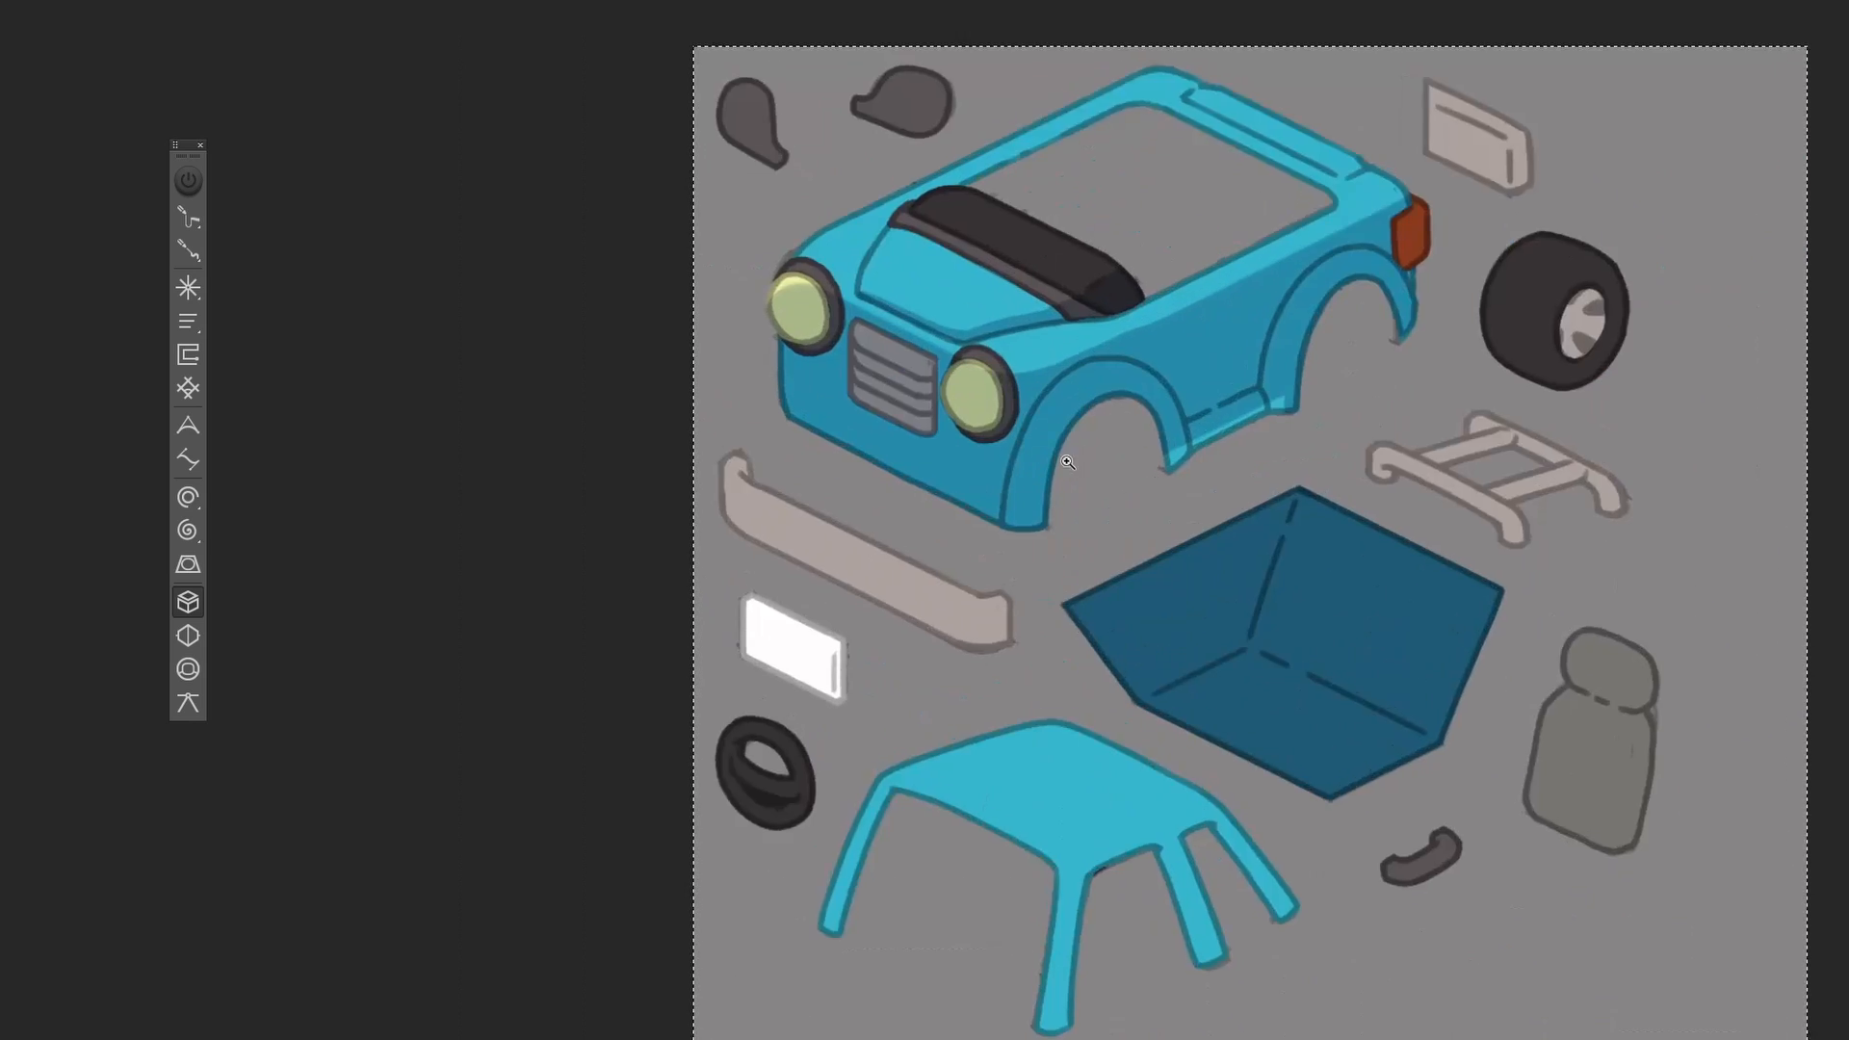
pyautogui.keyDown('alt'); pyautogui.scroll(3, 1049, 427); pyautogui.keyUp('alt')
pyautogui.press(']')
pyautogui.press(']')
pyautogui.press(']')
pyautogui.moveTo(578, 528); pyautogui.dragTo(975, 715)
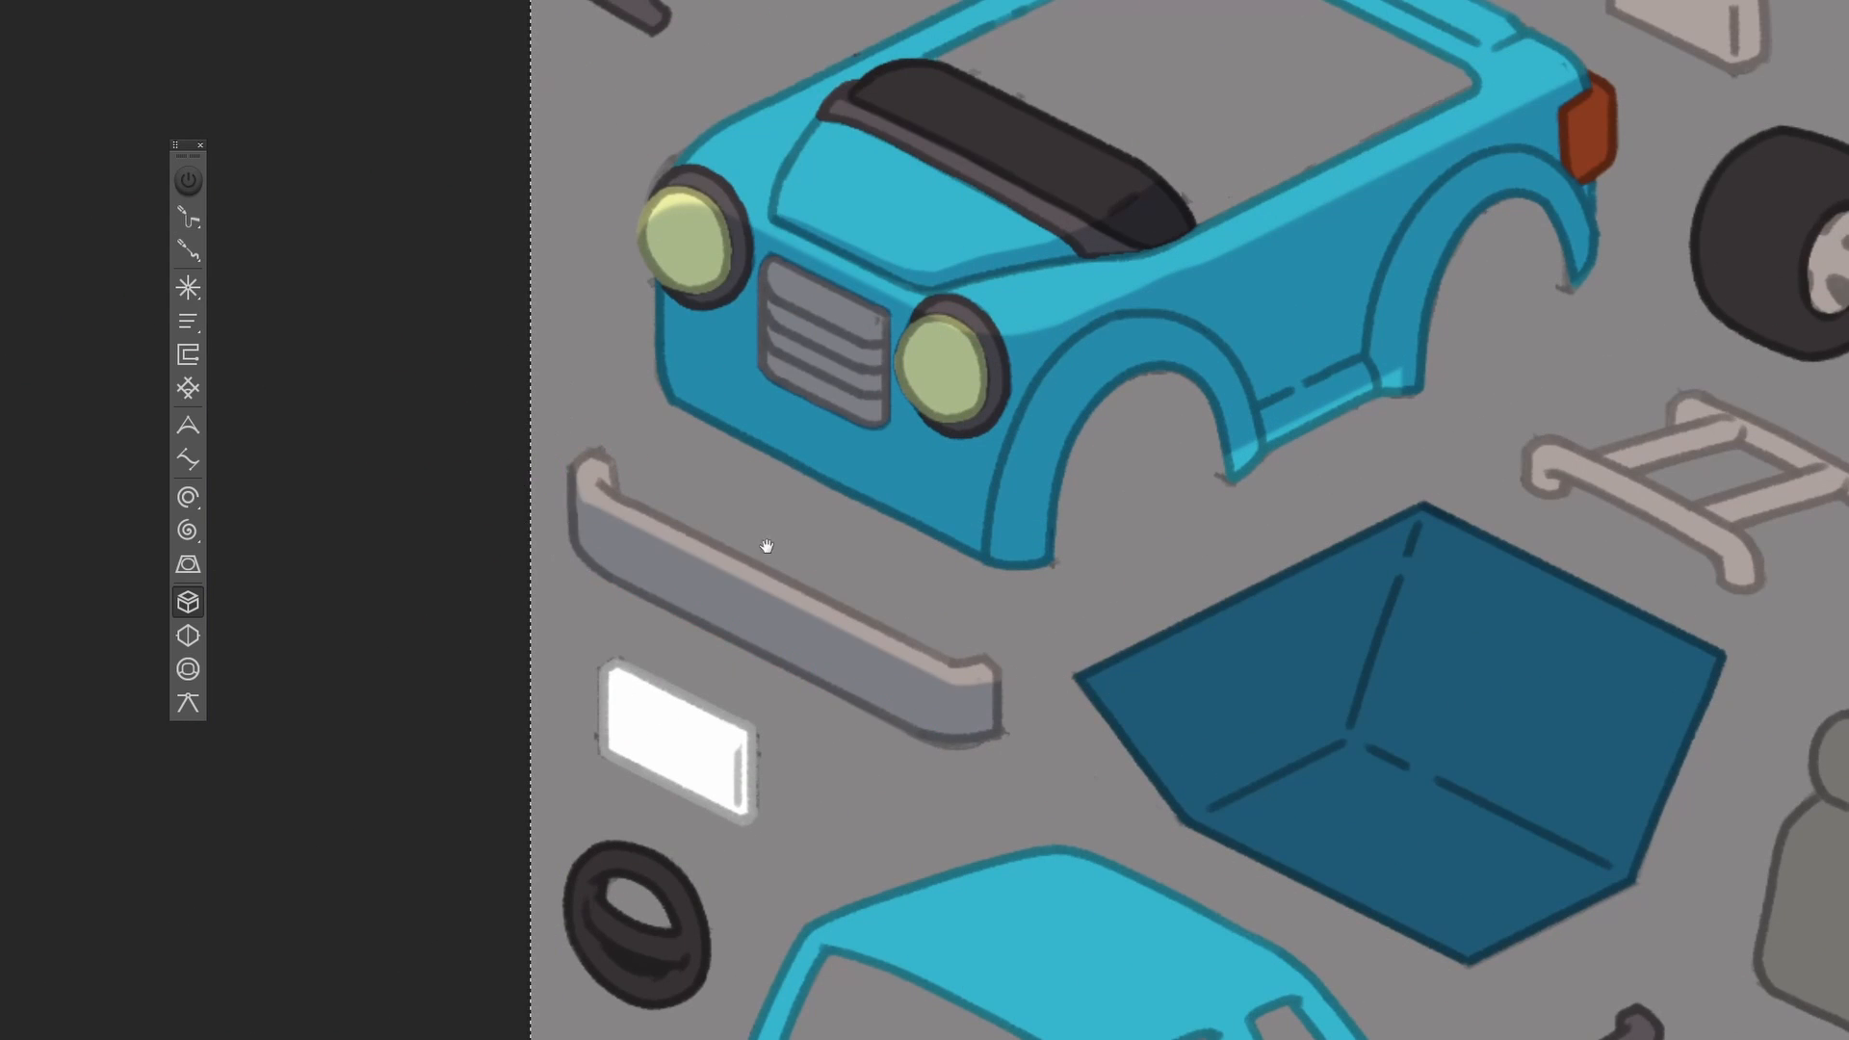
# Shade the cabin roof's pillars and lower edges darker blue, and darken the side of the seat's headrest.
pyautogui.moveTo(766, 546); pyautogui.dragTo(556, 156)
pyautogui.moveTo(602, 549); pyautogui.dragTo(866, 681)
pyautogui.moveTo(881, 693); pyautogui.dragTo(1003, 648)
pyautogui.hotkey('ctrl', 'z')
pyautogui.hotkey('ctrl', 'z')
pyautogui.moveTo(597, 563)
pyautogui.mouseDown()
pyautogui.moveTo(871, 692)
pyautogui.moveTo(498, 807)
pyautogui.mouseUp()
pyautogui.moveTo(847, 910)
pyautogui.mouseDown()
pyautogui.moveTo(953, 639)
pyautogui.moveTo(1108, 602)
pyautogui.mouseUp()
pyautogui.moveTo(1035, 722); pyautogui.dragTo(1209, 639)
pyautogui.moveTo(1074, 804); pyautogui.dragTo(1194, 737)
pyautogui.moveTo(1745, 457); pyautogui.dragTo(1505, 650)
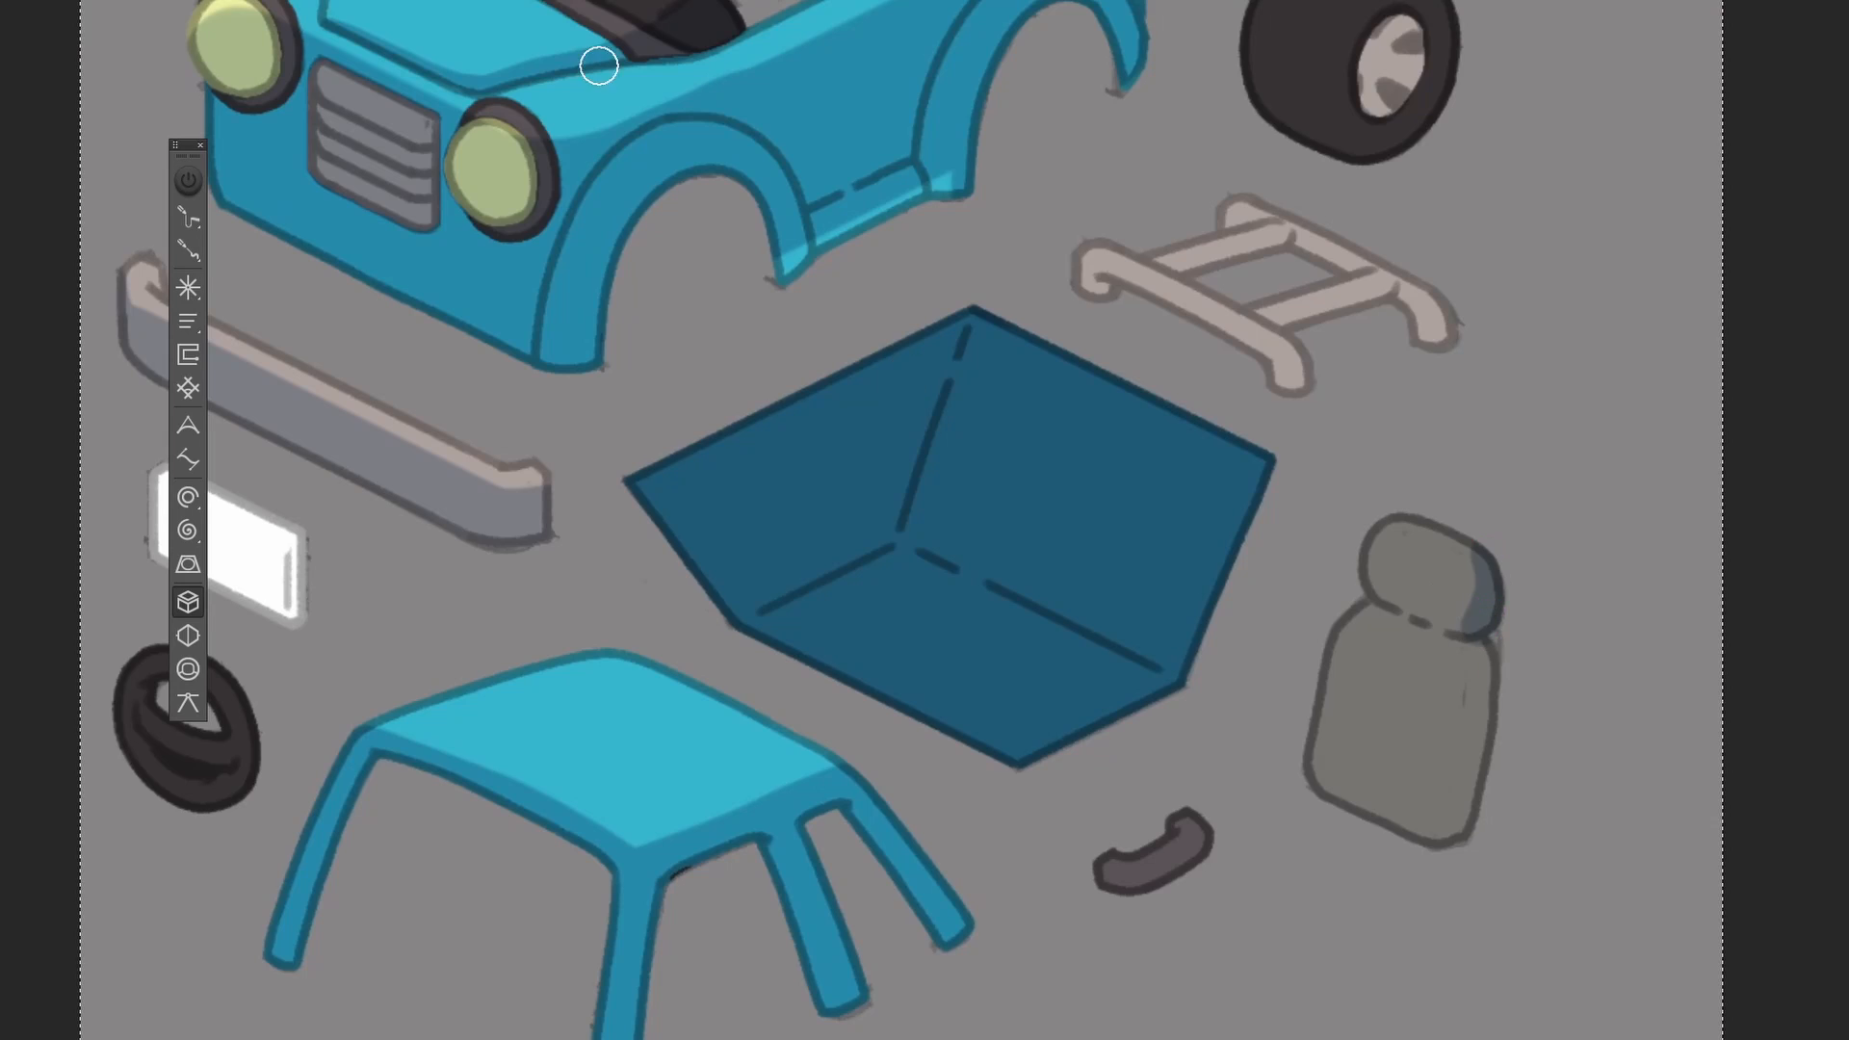
# Shade the seat's outer side face darker along the backrest, matching the shaded side of the headrest.
pyautogui.keyDown('alt'); pyautogui.scroll(2, 1415, 631); pyautogui.keyUp('alt')
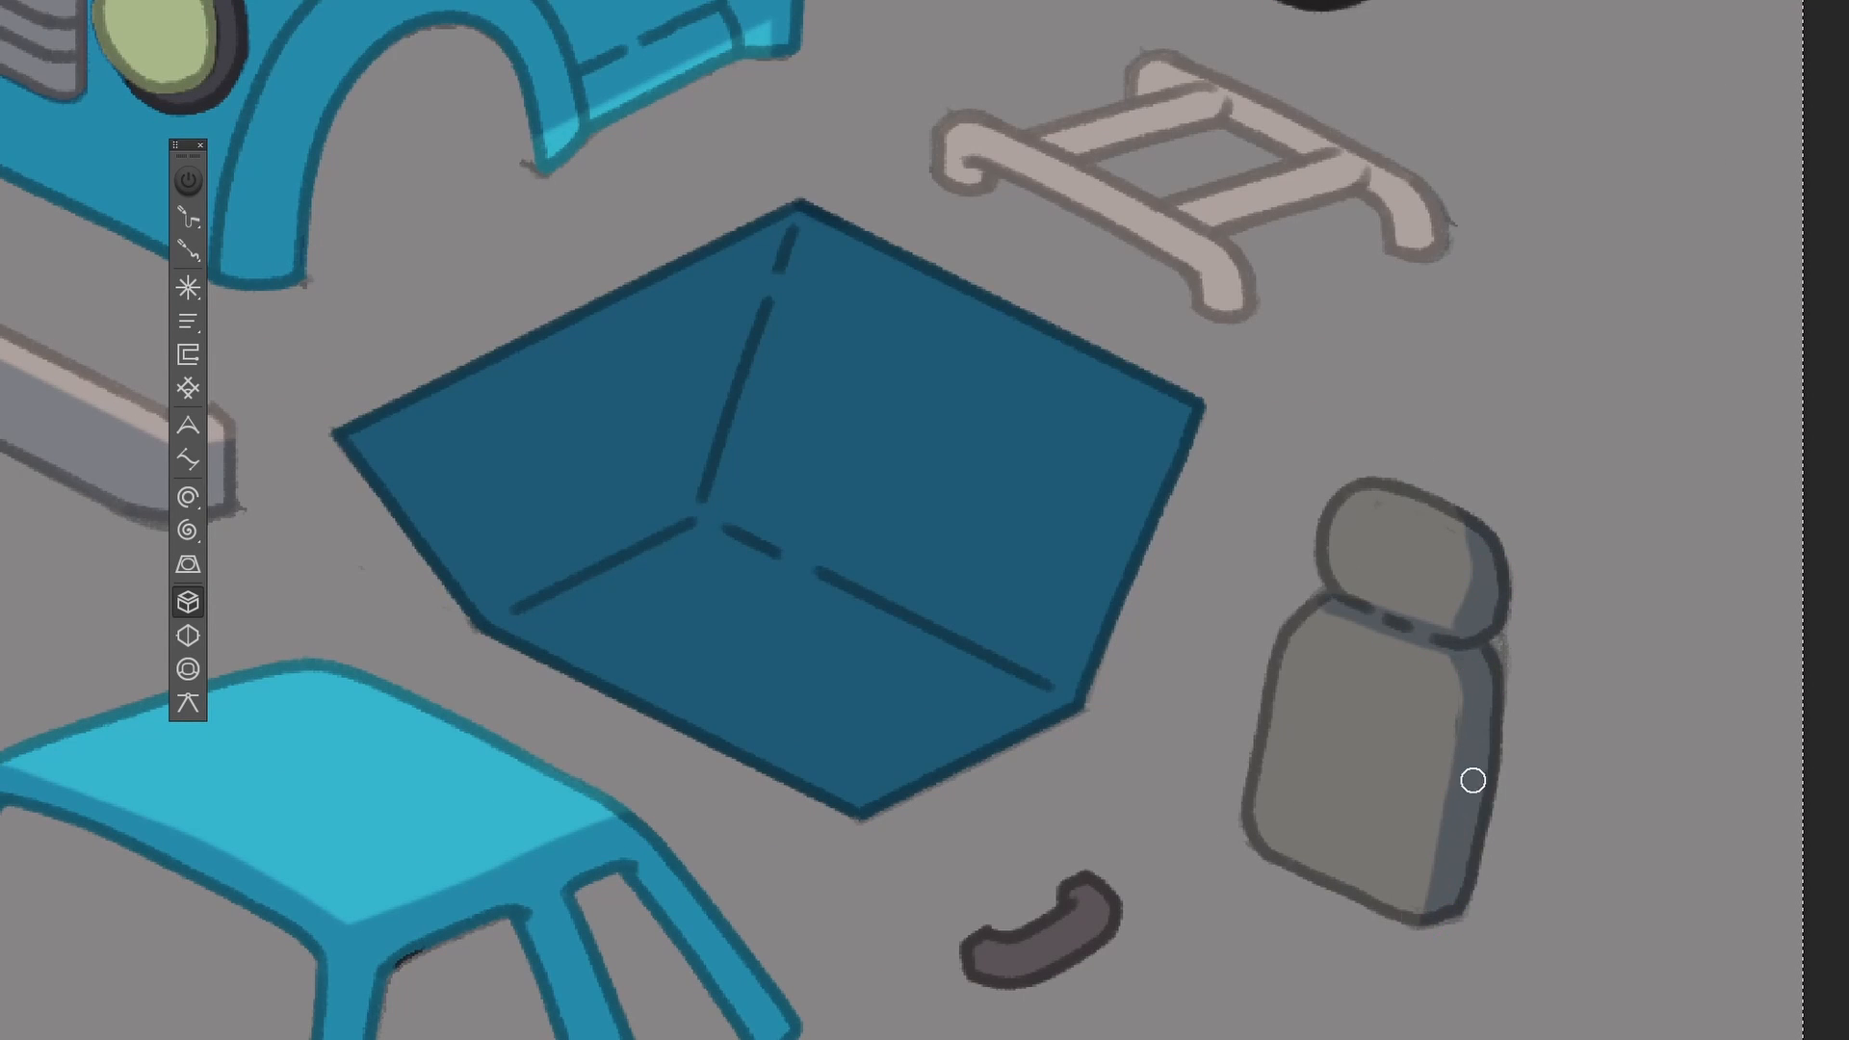
pyautogui.moveTo(1472, 780); pyautogui.dragTo(1425, 907)
pyautogui.keyDown('alt'); pyautogui.scroll(-3, 1426, 867); pyautogui.keyUp('alt')
# Enlarge the brush and shade the wheel's tread darker, continuing onto the small grey bumper piece above the wheel.
pyautogui.moveTo(1301, 304); pyautogui.dragTo(1188, 537)
pyautogui.keyDown('alt'); pyautogui.scroll(2, 1188, 537); pyautogui.keyUp('alt')
pyautogui.press(']')
pyautogui.press(']')
pyautogui.press(']')
pyautogui.moveTo(1357, 318); pyautogui.dragTo(1293, 462)
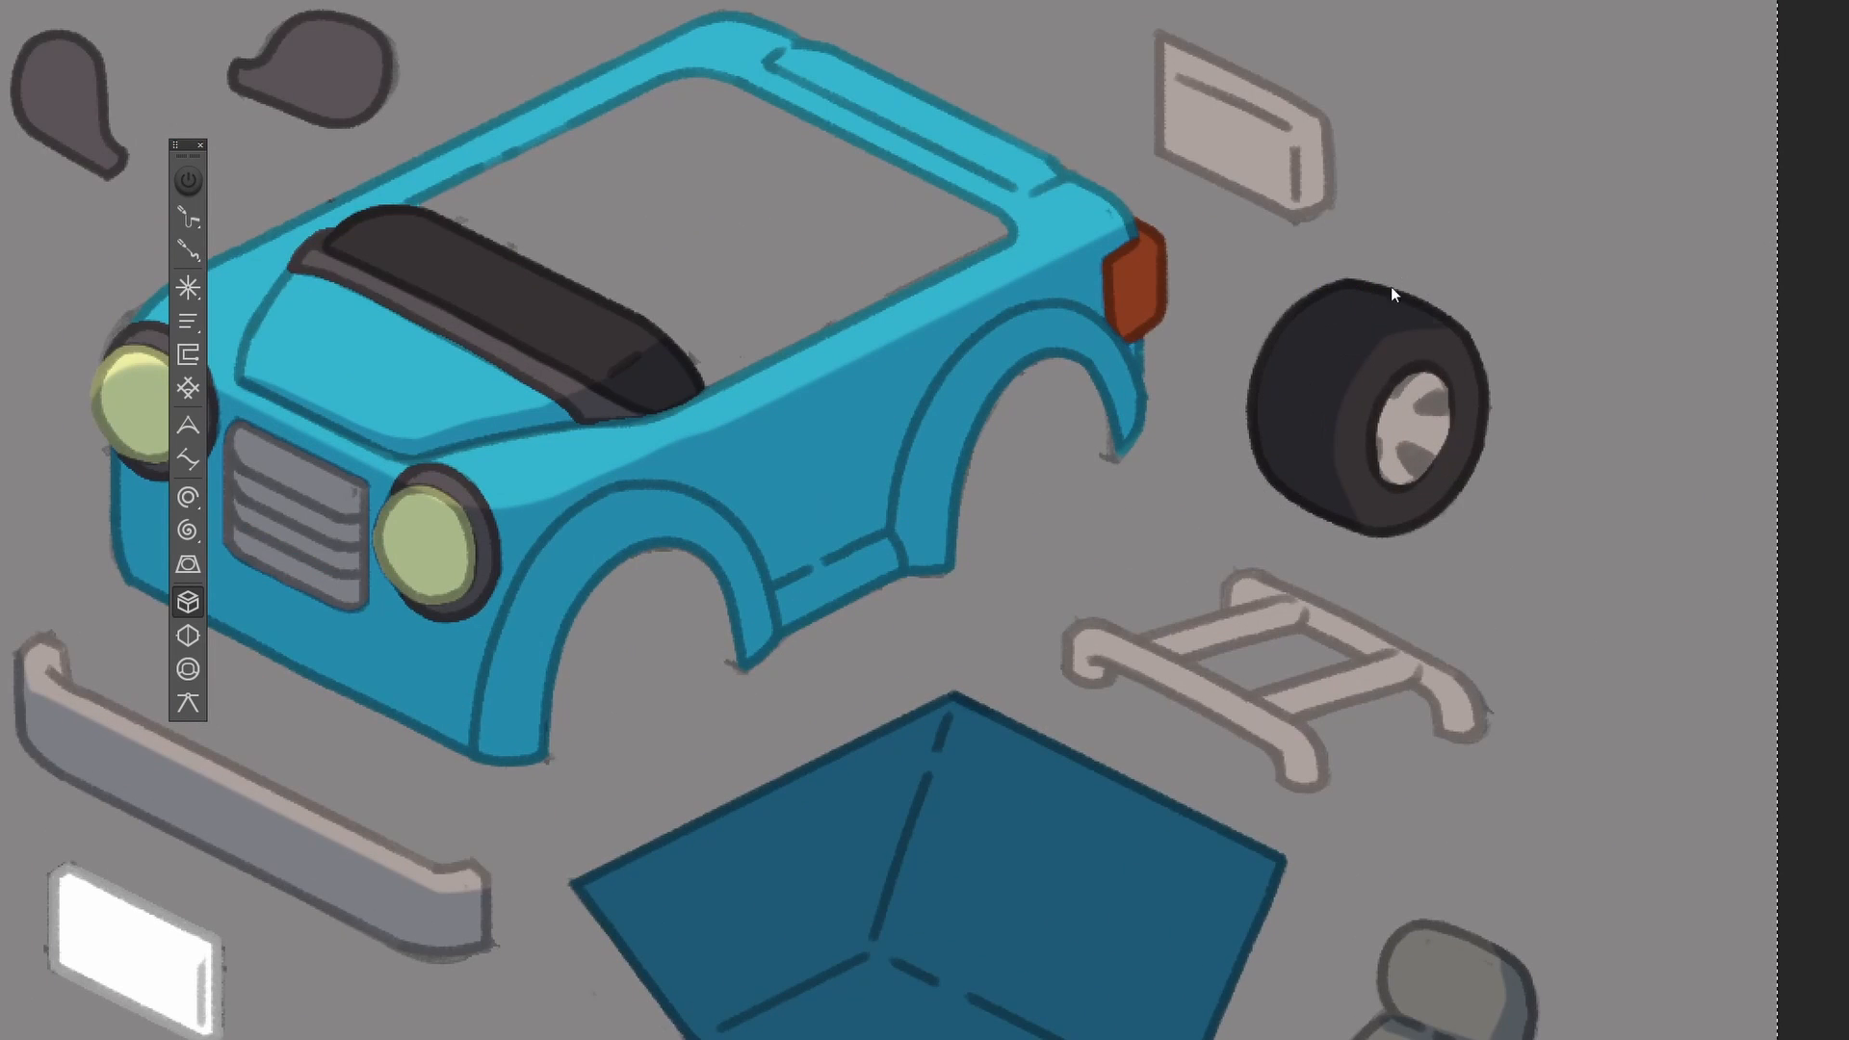
pyautogui.moveTo(1190, 106); pyautogui.dragTo(1237, 148)
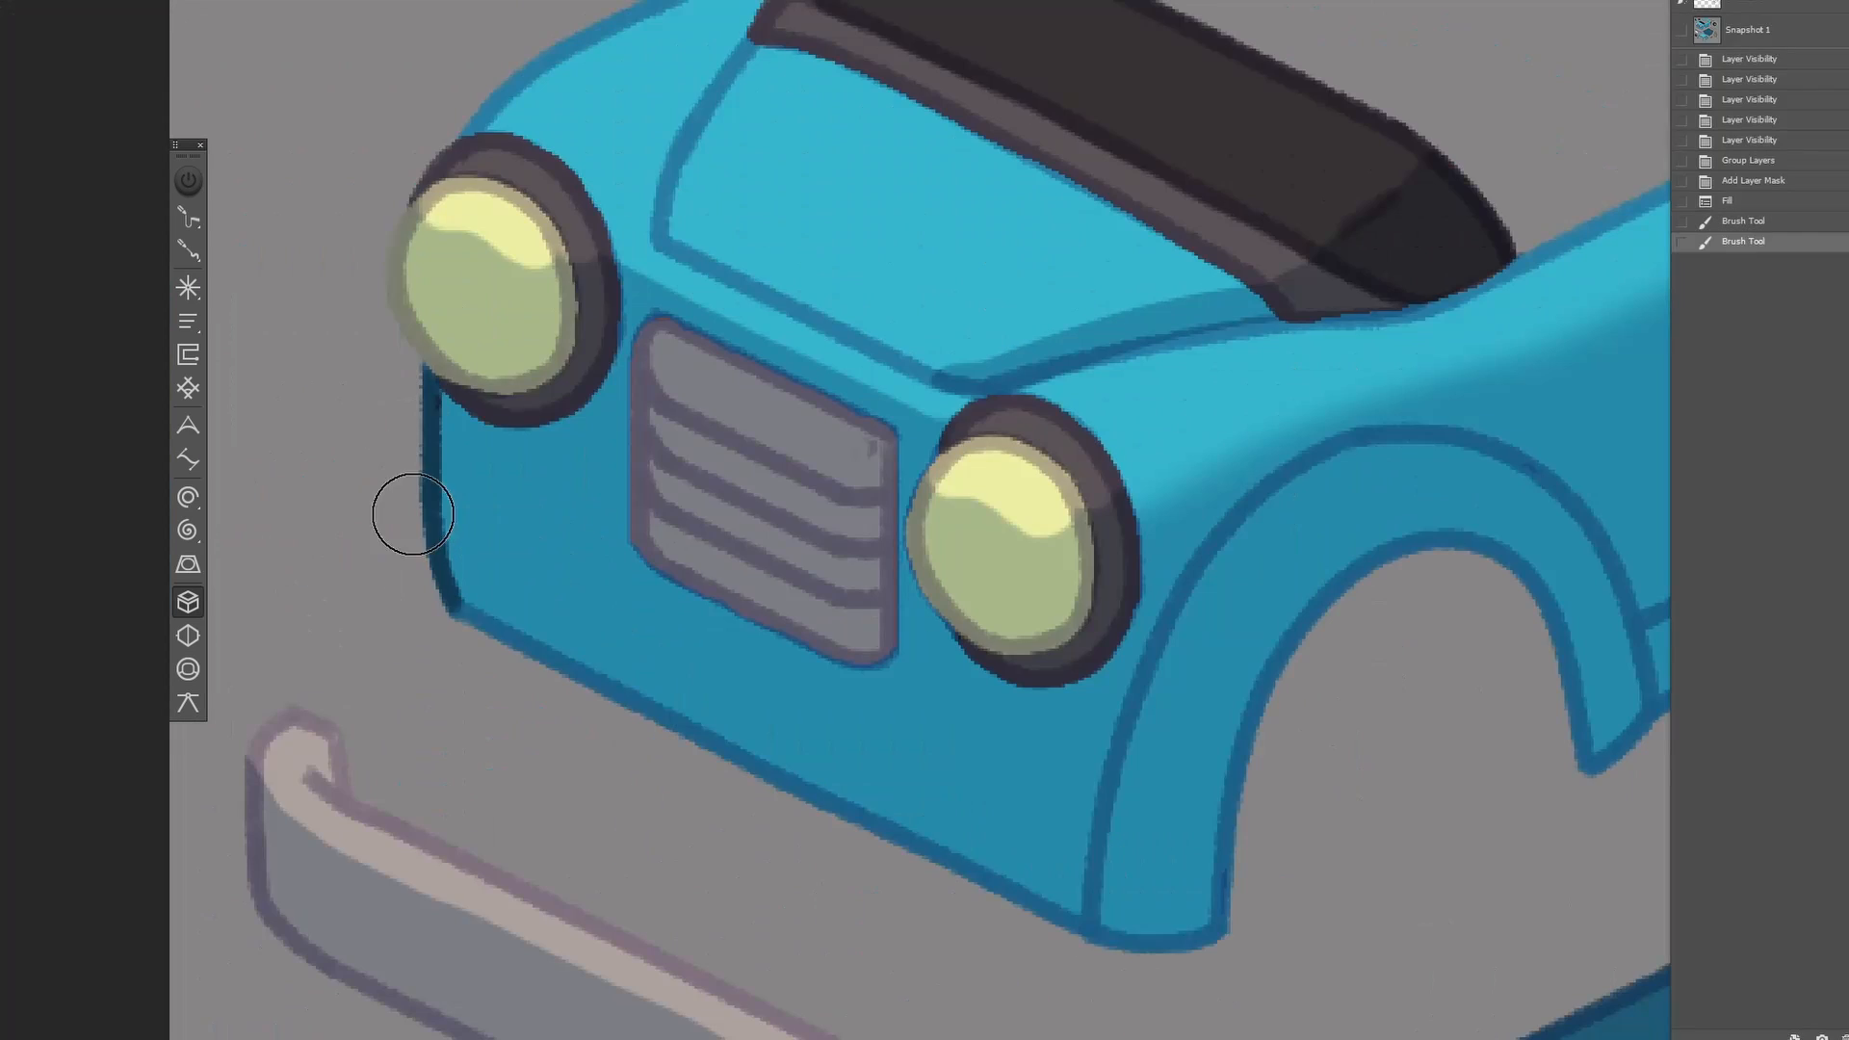
# Darken the ink lines along the car front's lower edge and front wheel arch, and around the headlight rim and grille with a smaller brush.
pyautogui.moveTo(452, 612)
pyautogui.mouseDown()
pyautogui.moveTo(998, 879)
pyautogui.moveTo(1197, 949)
pyautogui.moveTo(1384, 591)
pyautogui.moveTo(1507, 551)
pyautogui.mouseUp()
pyautogui.moveTo(1353, 578); pyautogui.dragTo(1277, 719)
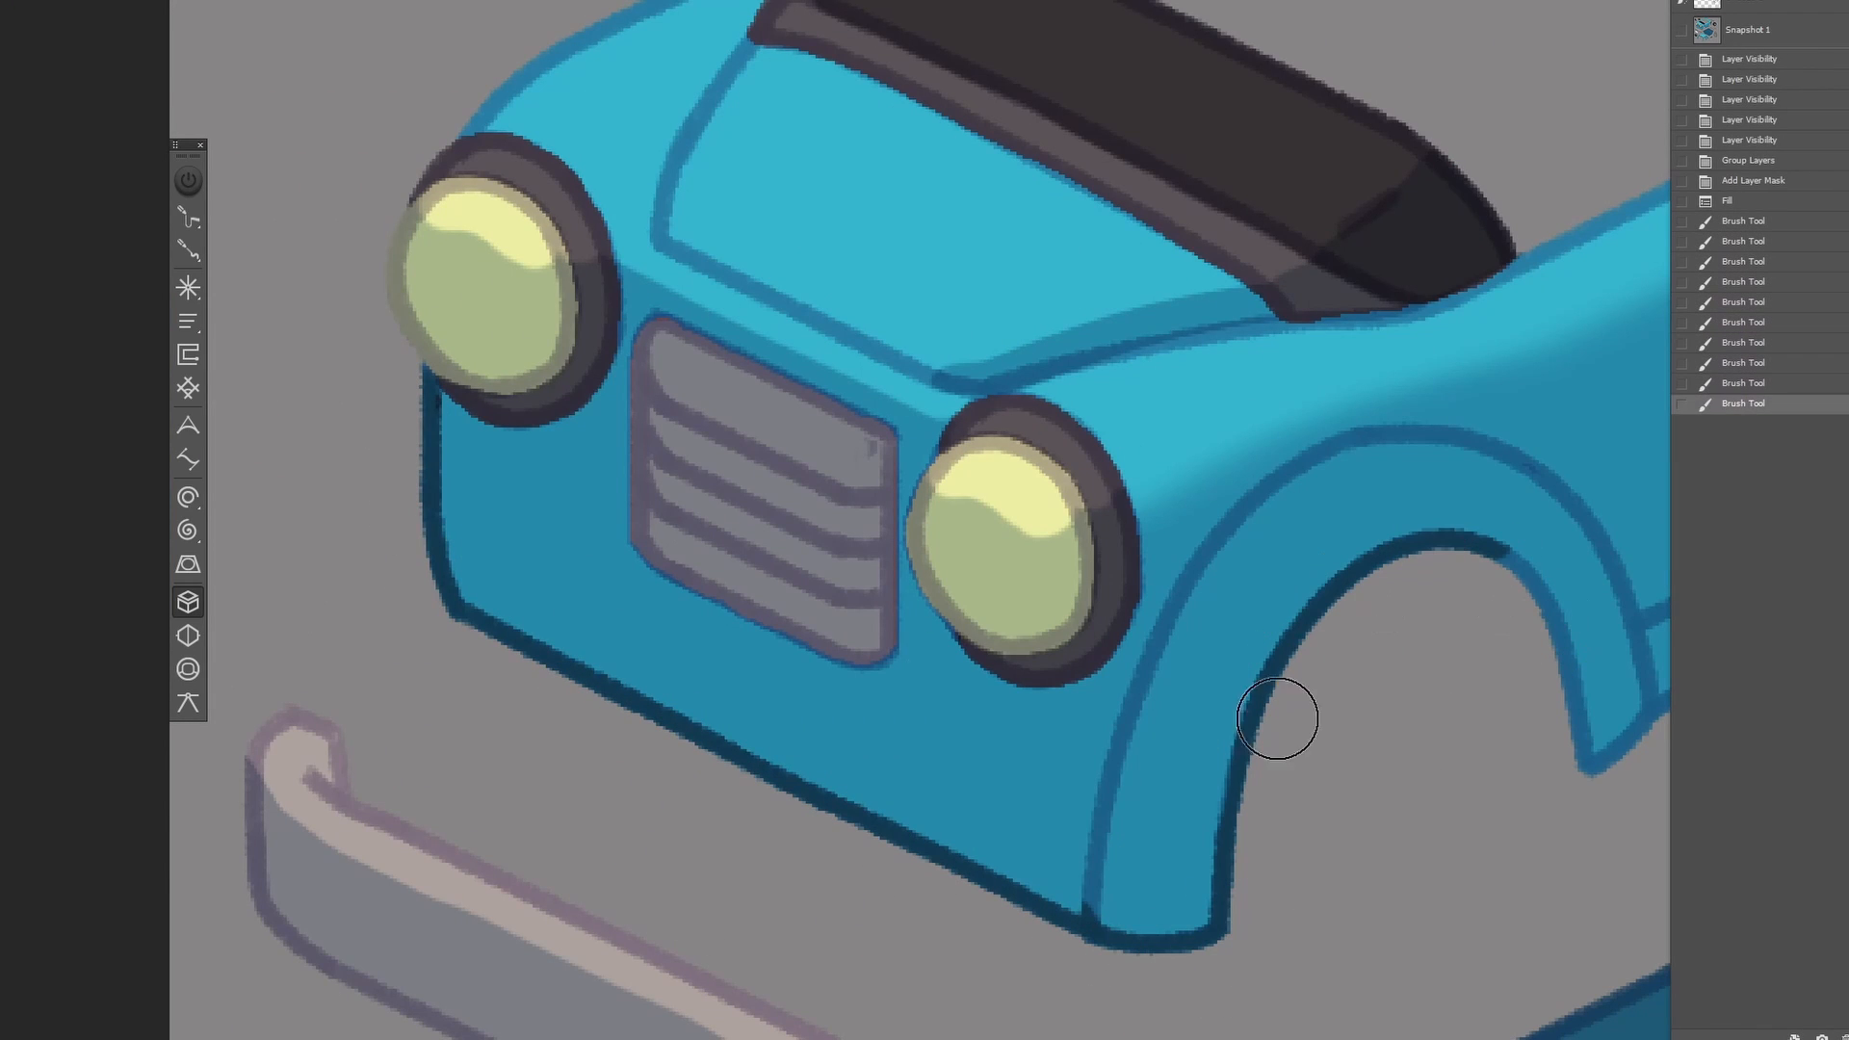
pyautogui.keyDown('alt'); pyautogui.moveTo(542, 430); pyautogui.dragTo(530, 430, button='right'); pyautogui.keyUp('alt')
pyautogui.moveTo(457, 403)
pyautogui.mouseDown()
pyautogui.moveTo(594, 387)
pyautogui.moveTo(603, 370)
pyautogui.mouseUp()
pyautogui.moveTo(594, 381); pyautogui.dragTo(607, 357)
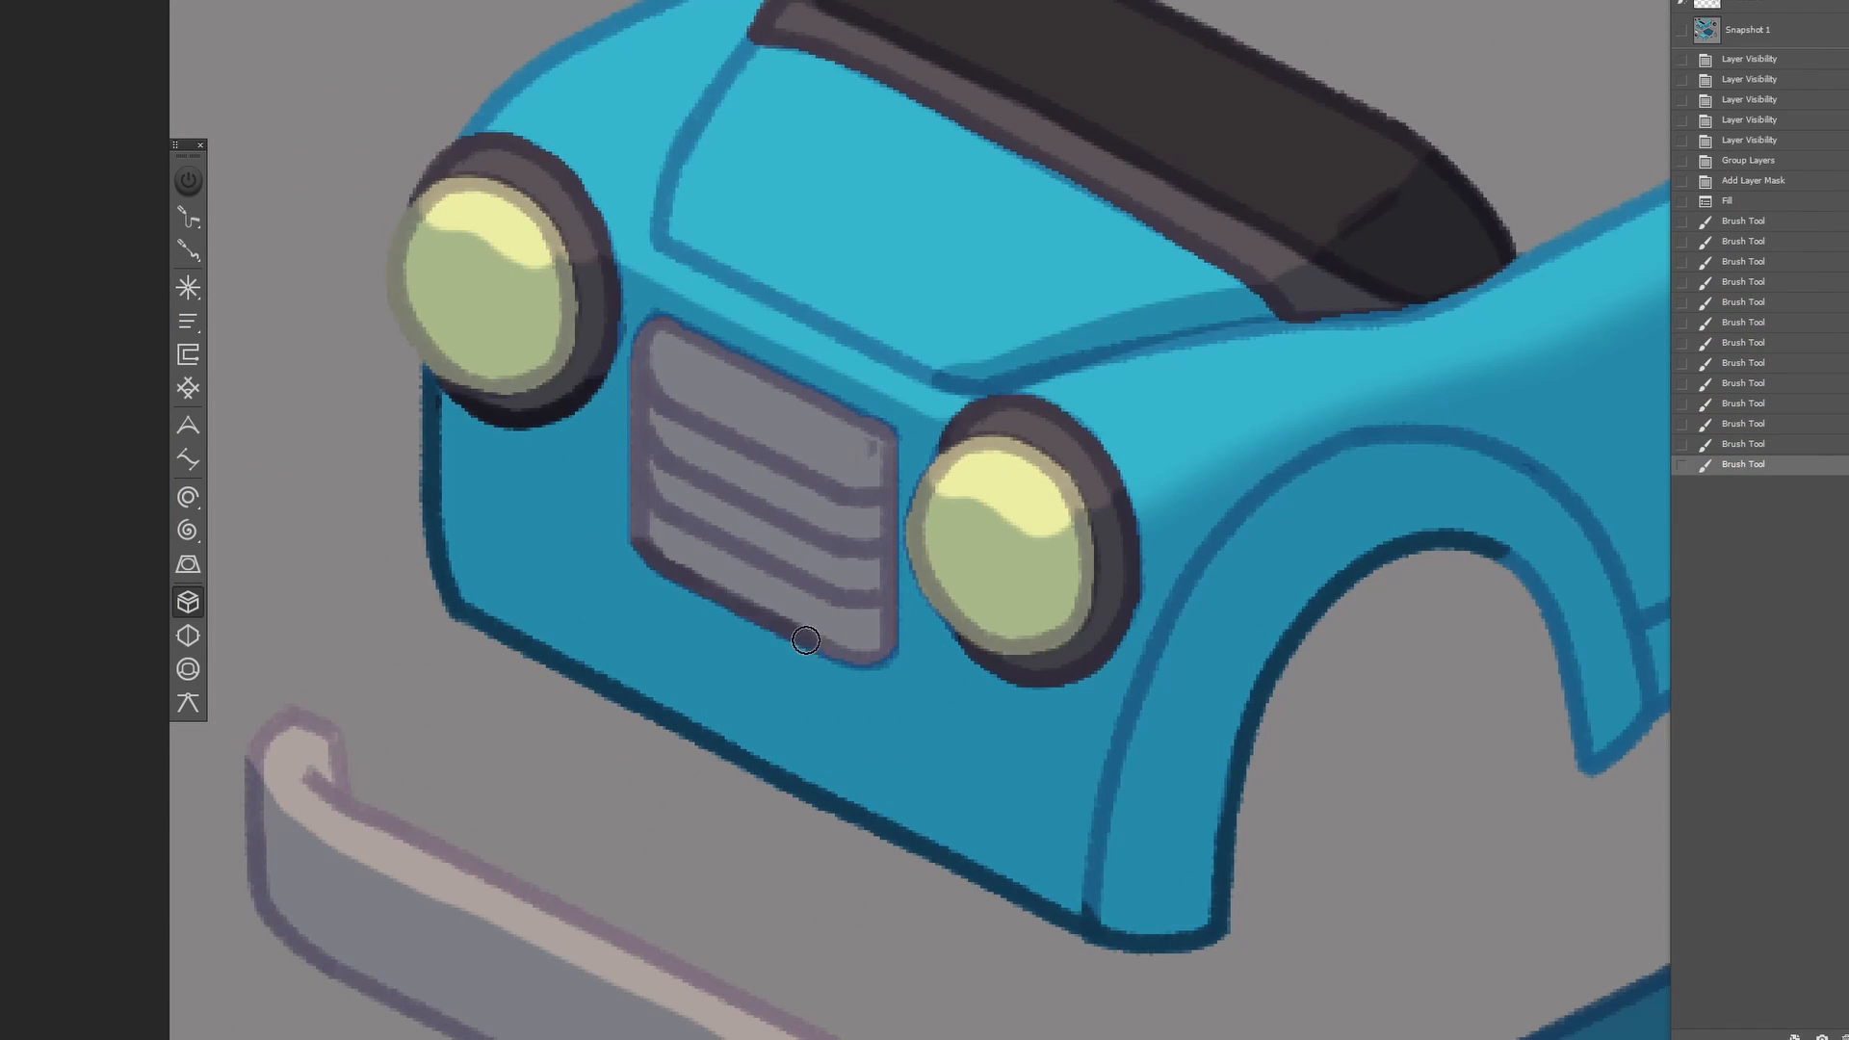
pyautogui.moveTo(806, 641); pyautogui.dragTo(857, 662)
pyautogui.moveTo(852, 664); pyautogui.dragTo(893, 653)
pyautogui.moveTo(896, 655); pyautogui.dragTo(877, 633)
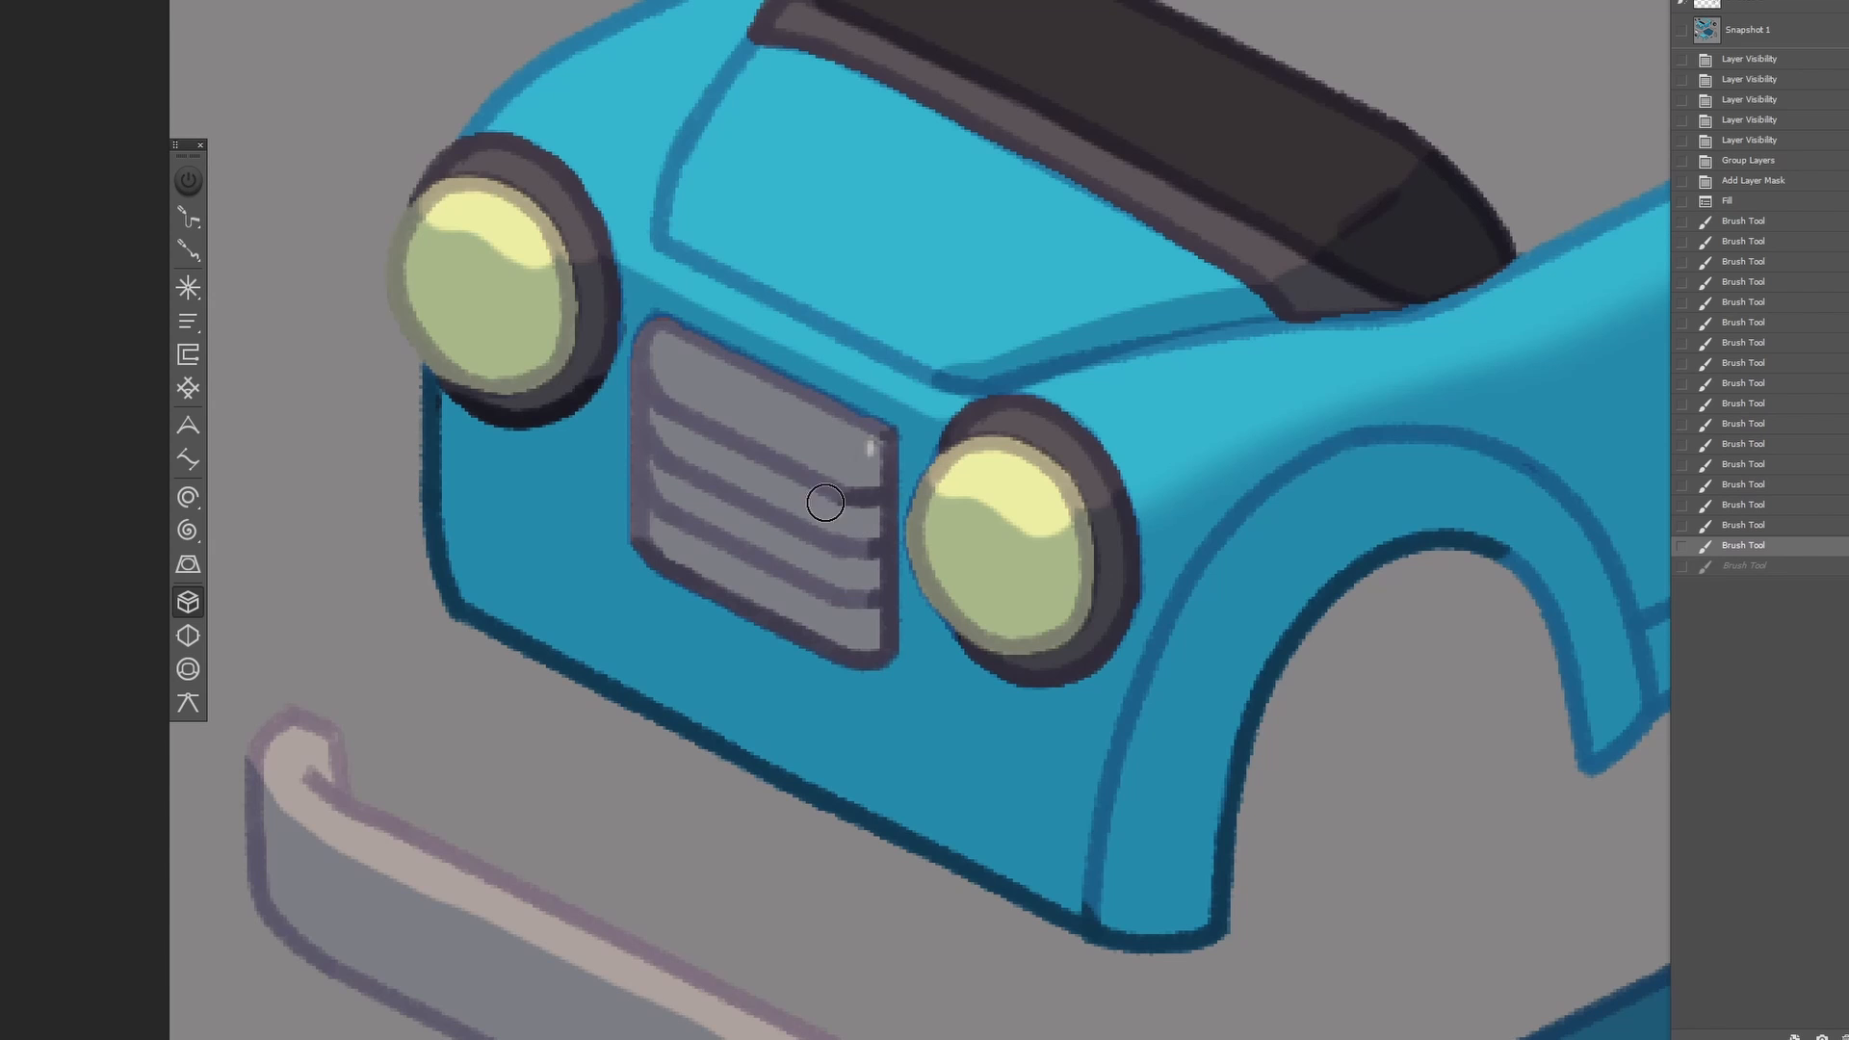
# Darken the remaining lower ink lines of the car body along the side sill and the wheel arch ends.
pyautogui.keyDown('ctrl'); pyautogui.moveTo(932, 567); pyautogui.dragTo(689, 559); pyautogui.keyUp('ctrl')
pyautogui.keyDown('ctrl'); pyautogui.moveTo(1049, 592); pyautogui.dragTo(1185, 592); pyautogui.keyUp('ctrl')
pyautogui.moveTo(1023, 664)
pyautogui.mouseDown()
pyautogui.moveTo(1192, 583)
pyautogui.moveTo(1095, 621)
pyautogui.mouseUp()
pyautogui.moveTo(1203, 576); pyautogui.dragTo(1422, 492)
pyautogui.moveTo(1345, 458)
pyautogui.mouseDown()
pyautogui.moveTo(1349, 487)
pyautogui.moveTo(1473, 426)
pyautogui.mouseUp()
pyautogui.moveTo(1460, 399)
pyautogui.mouseDown()
pyautogui.moveTo(1123, 582)
pyautogui.moveTo(1348, 277)
pyautogui.mouseUp()
pyautogui.moveTo(1250, 309)
pyautogui.keyDown('ctrl'); pyautogui.mouseDown()
pyautogui.moveTo(1088, 309)
pyautogui.moveTo(1359, 310)
pyautogui.moveTo(1341, 207)
pyautogui.mouseUp(); pyautogui.keyUp('ctrl')
pyautogui.moveTo(1396, 198)
pyautogui.keyDown('ctrl'); pyautogui.mouseDown()
pyautogui.moveTo(1210, 111)
pyautogui.moveTo(1185, 307)
pyautogui.mouseUp(); pyautogui.keyUp('ctrl')
pyautogui.keyDown('ctrl'); pyautogui.moveTo(799, 324); pyautogui.dragTo(828, 324); pyautogui.keyUp('ctrl')
# Darken the lower outlines of the front bumper and the licence plate.
pyautogui.moveTo(871, 847); pyautogui.dragTo(790, 539)
pyautogui.moveTo(322, 457)
pyautogui.mouseDown()
pyautogui.moveTo(506, 568)
pyautogui.moveTo(331, 463)
pyautogui.moveTo(970, 735)
pyautogui.moveTo(958, 717)
pyautogui.mouseUp()
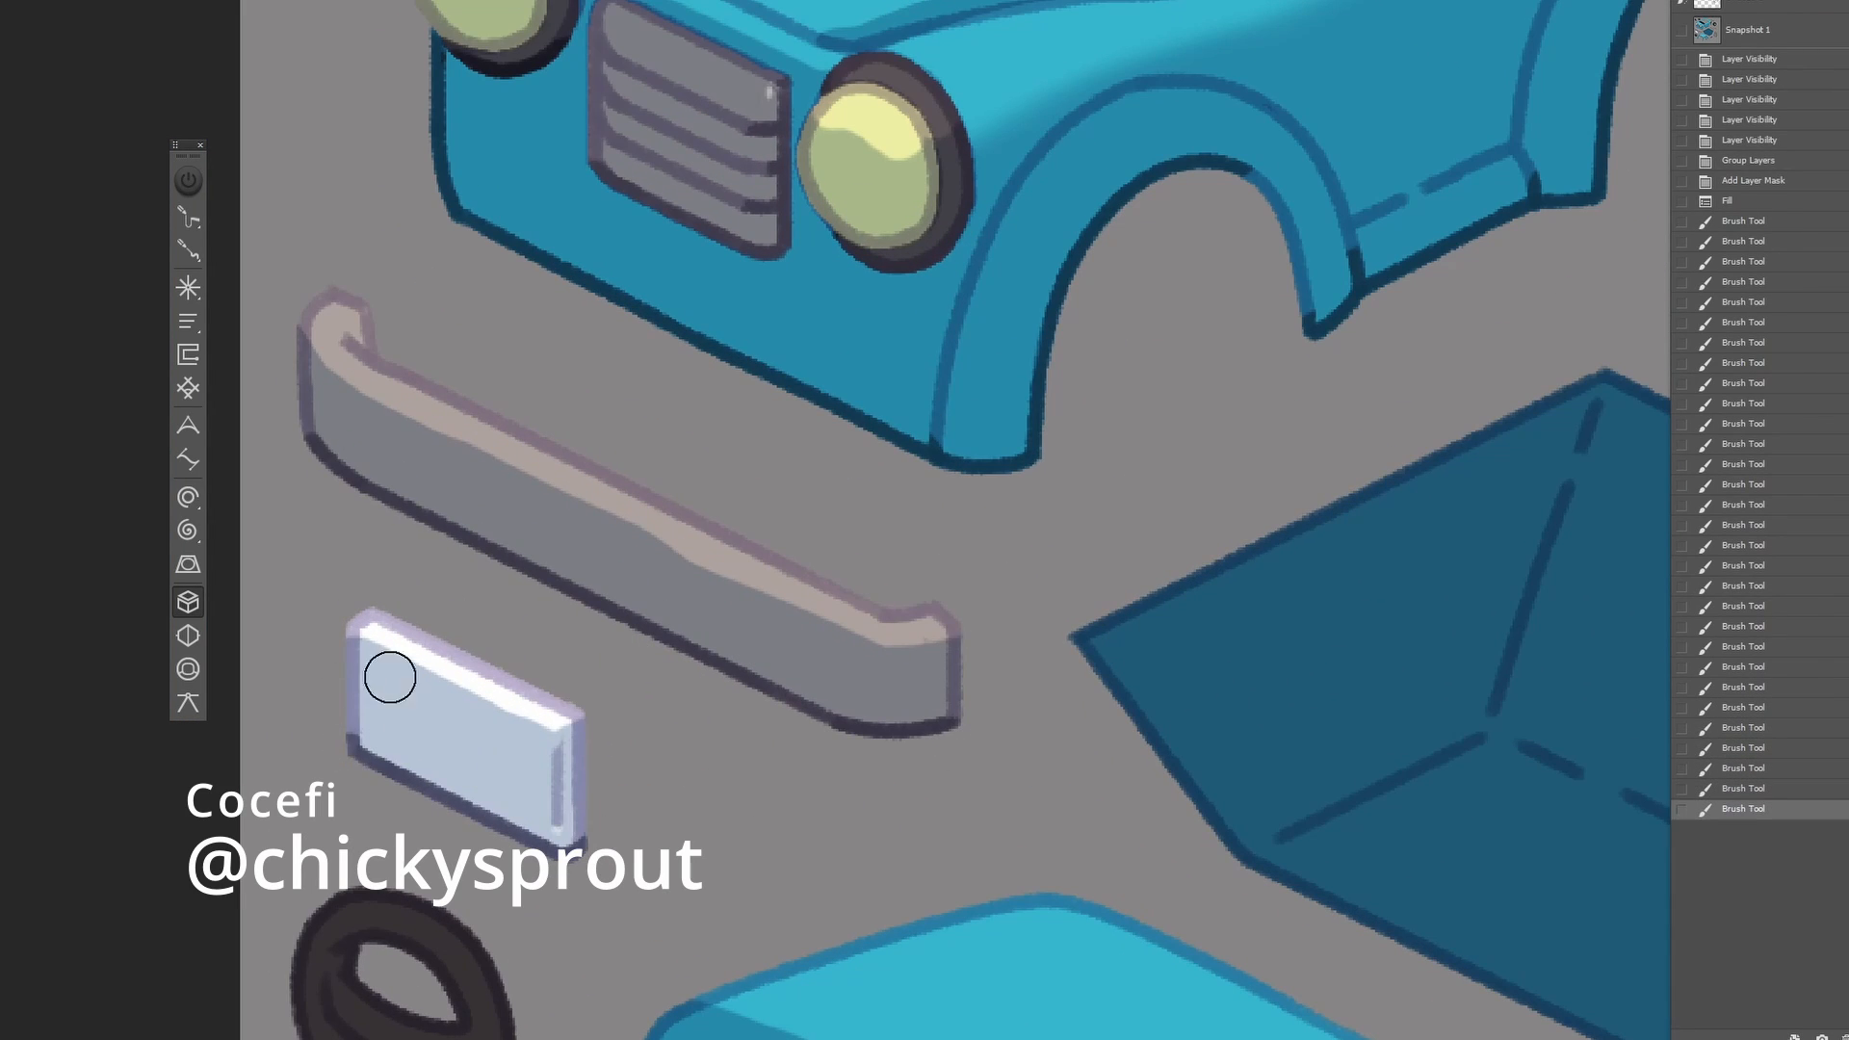
pyautogui.keyDown('alt'); pyautogui.scroll(-5, 390, 678); pyautogui.keyUp('alt')
pyautogui.keyDown('alt'); pyautogui.scroll(5, 1159, 326); pyautogui.keyUp('alt')
# Darken the undersides and lower outlines of the remaining small parts, such as the side mirrors and door handle.
pyautogui.moveTo(895, 524); pyautogui.dragTo(1068, 595)
pyautogui.moveTo(1179, 679)
pyautogui.mouseDown()
pyautogui.moveTo(1073, 598)
pyautogui.moveTo(1156, 638)
pyautogui.mouseUp()
pyautogui.moveTo(1204, 589)
pyautogui.mouseDown()
pyautogui.moveTo(1369, 545)
pyautogui.moveTo(1402, 587)
pyautogui.mouseUp()
pyautogui.moveTo(1394, 583); pyautogui.dragTo(1410, 616)
pyautogui.moveTo(1040, 503); pyautogui.dragTo(1206, 462)
pyautogui.moveTo(1209, 462); pyautogui.dragTo(1290, 501)
pyautogui.moveTo(962, 508); pyautogui.dragTo(1035, 506)
pyautogui.moveTo(1035, 504); pyautogui.dragTo(1108, 481)
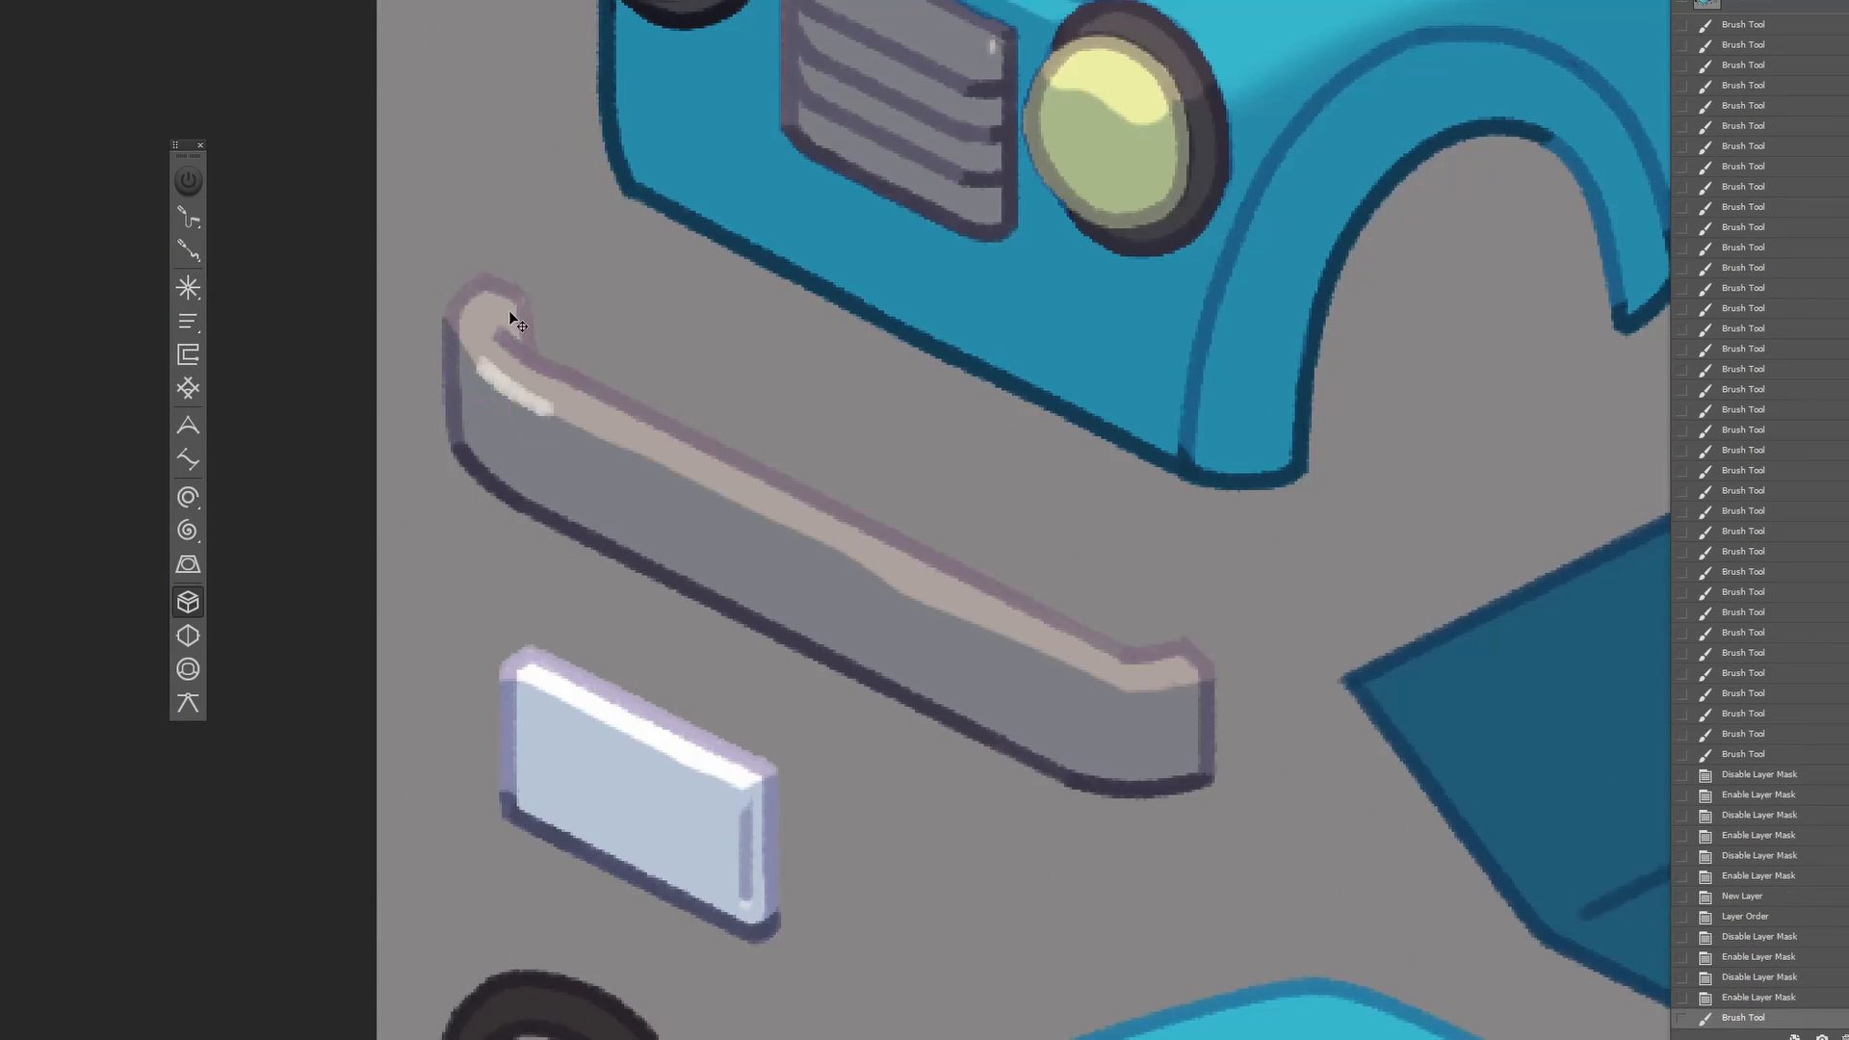
# Paint thin light highlight strokes on a new layer along the front bumper's upper edge, the hood, the body's shoulder and the cabin roof.
pyautogui.moveTo(513, 323)
pyautogui.mouseDown()
pyautogui.moveTo(747, 507)
pyautogui.moveTo(1172, 685)
pyautogui.mouseUp()
pyautogui.moveTo(835, 589); pyautogui.dragTo(970, 529)
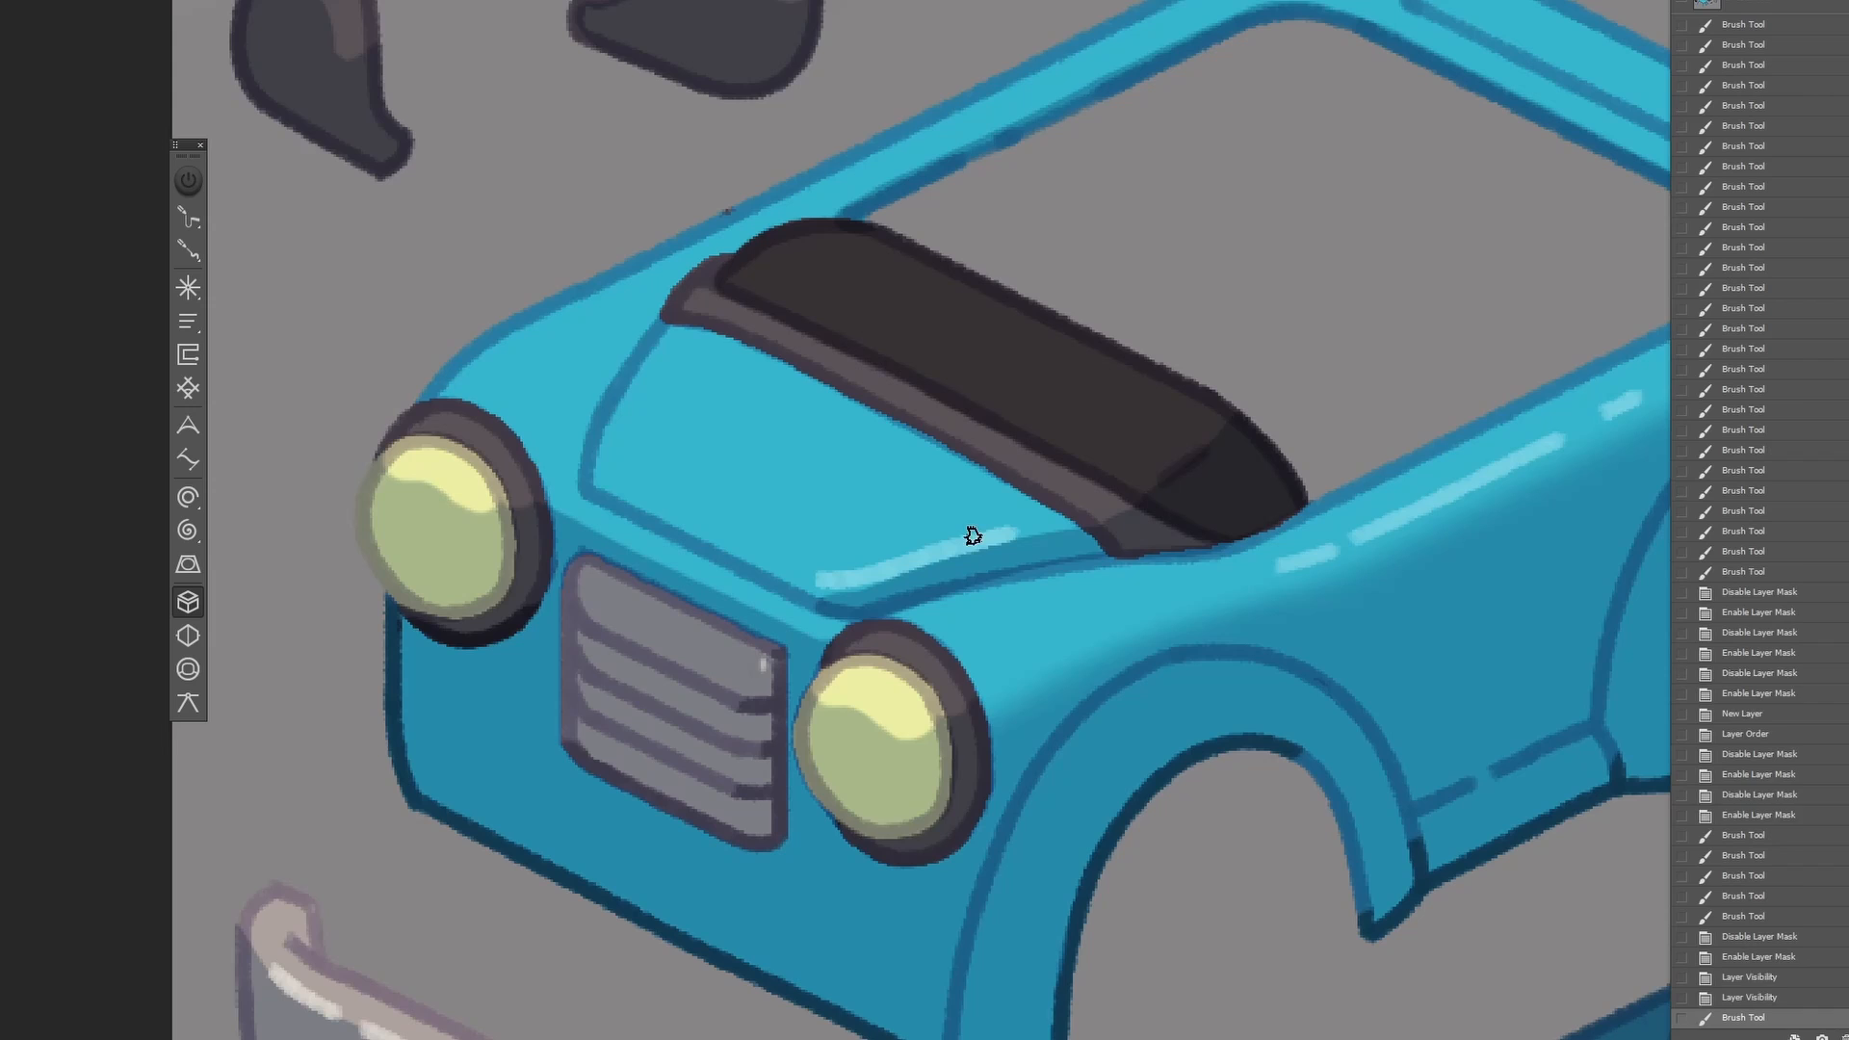
pyautogui.moveTo(775, 563); pyautogui.dragTo(672, 487)
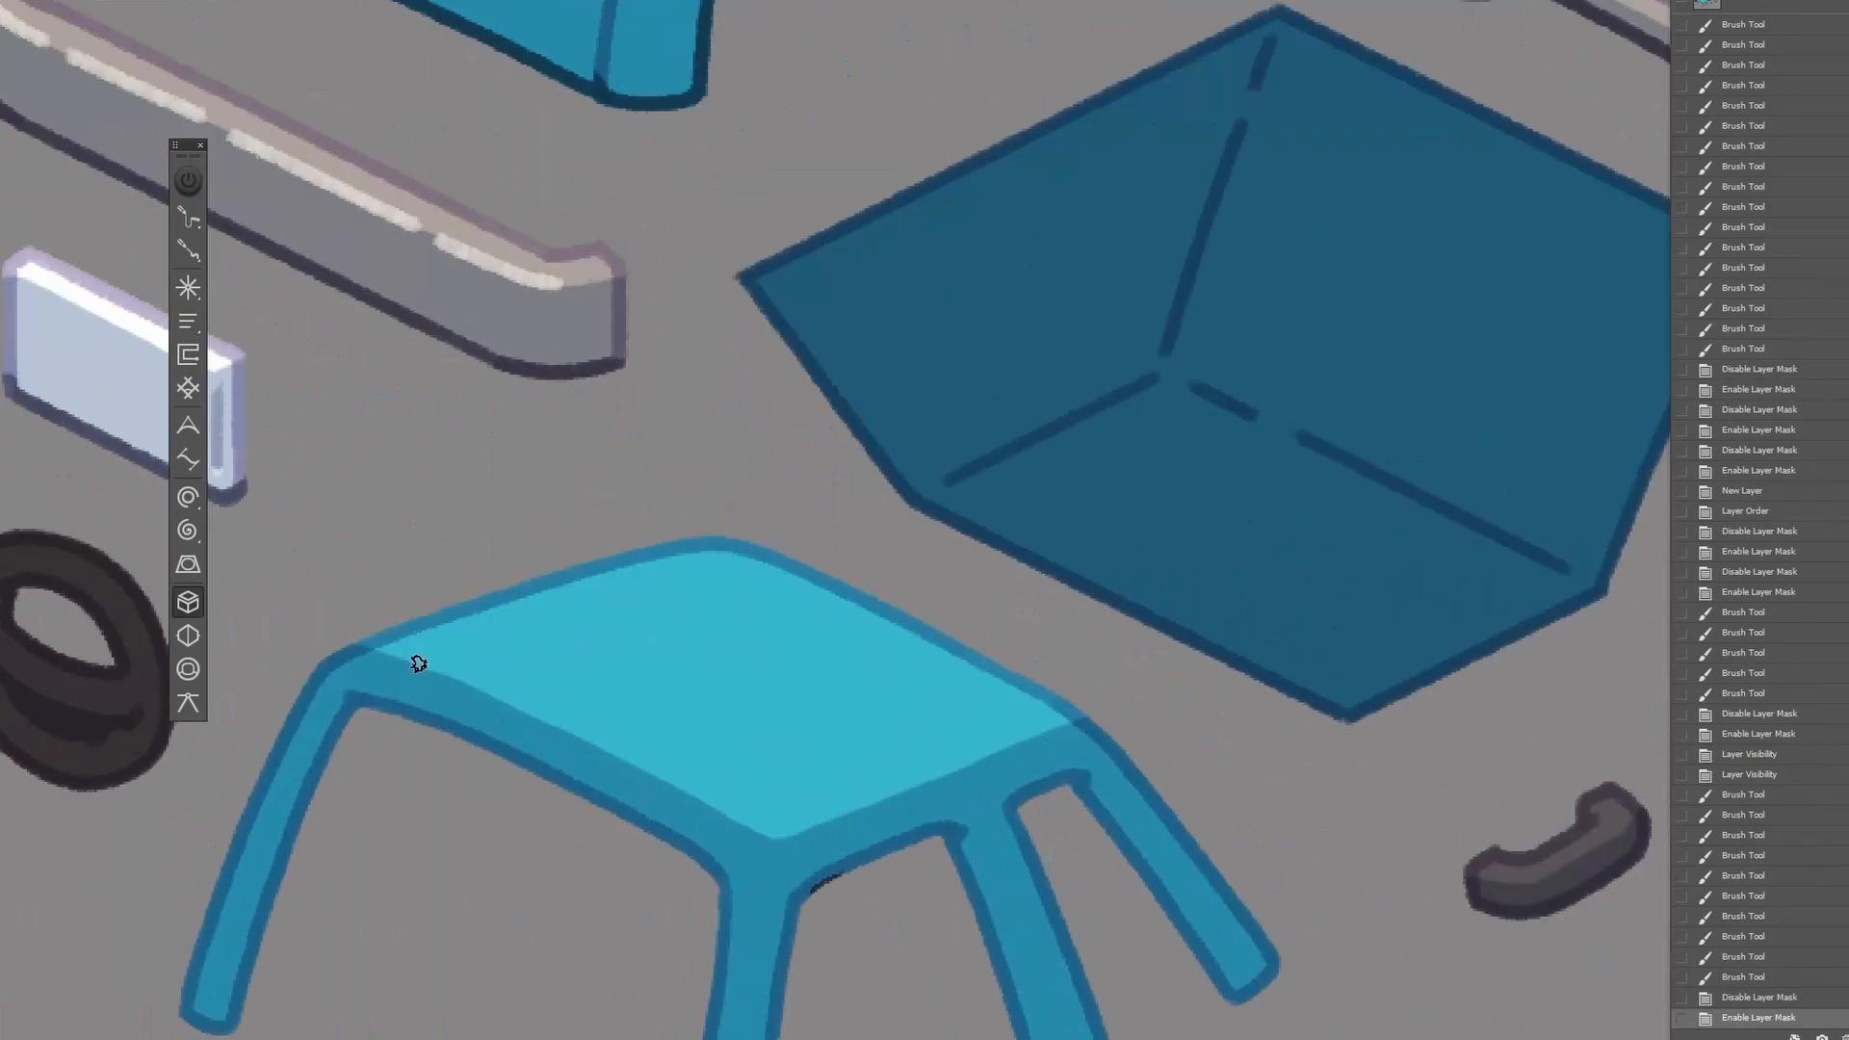
pyautogui.moveTo(419, 665)
pyautogui.mouseDown()
pyautogui.moveTo(813, 834)
pyautogui.moveTo(905, 781)
pyautogui.mouseUp()
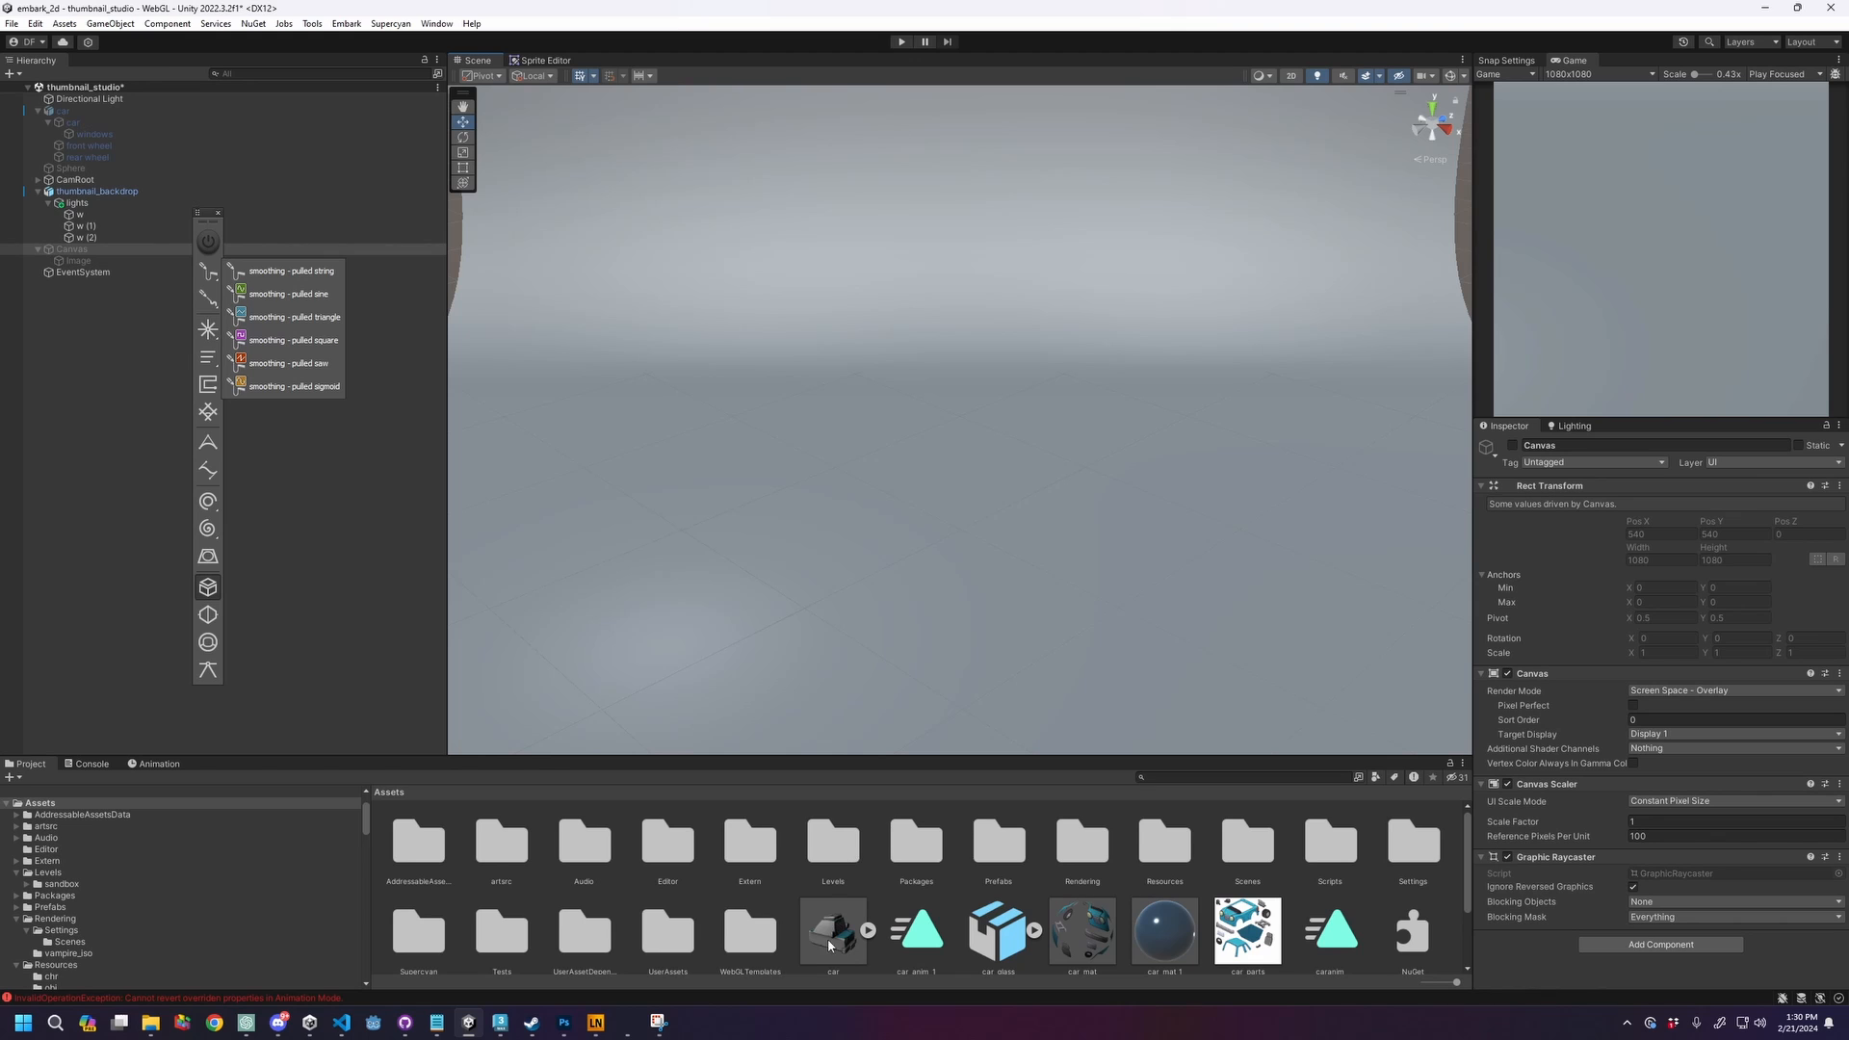
# Switch to Unity, place the car model in the thumbnail_studio scene and select its car child object.
pyautogui.moveTo(830, 946); pyautogui.dragTo(946, 569)
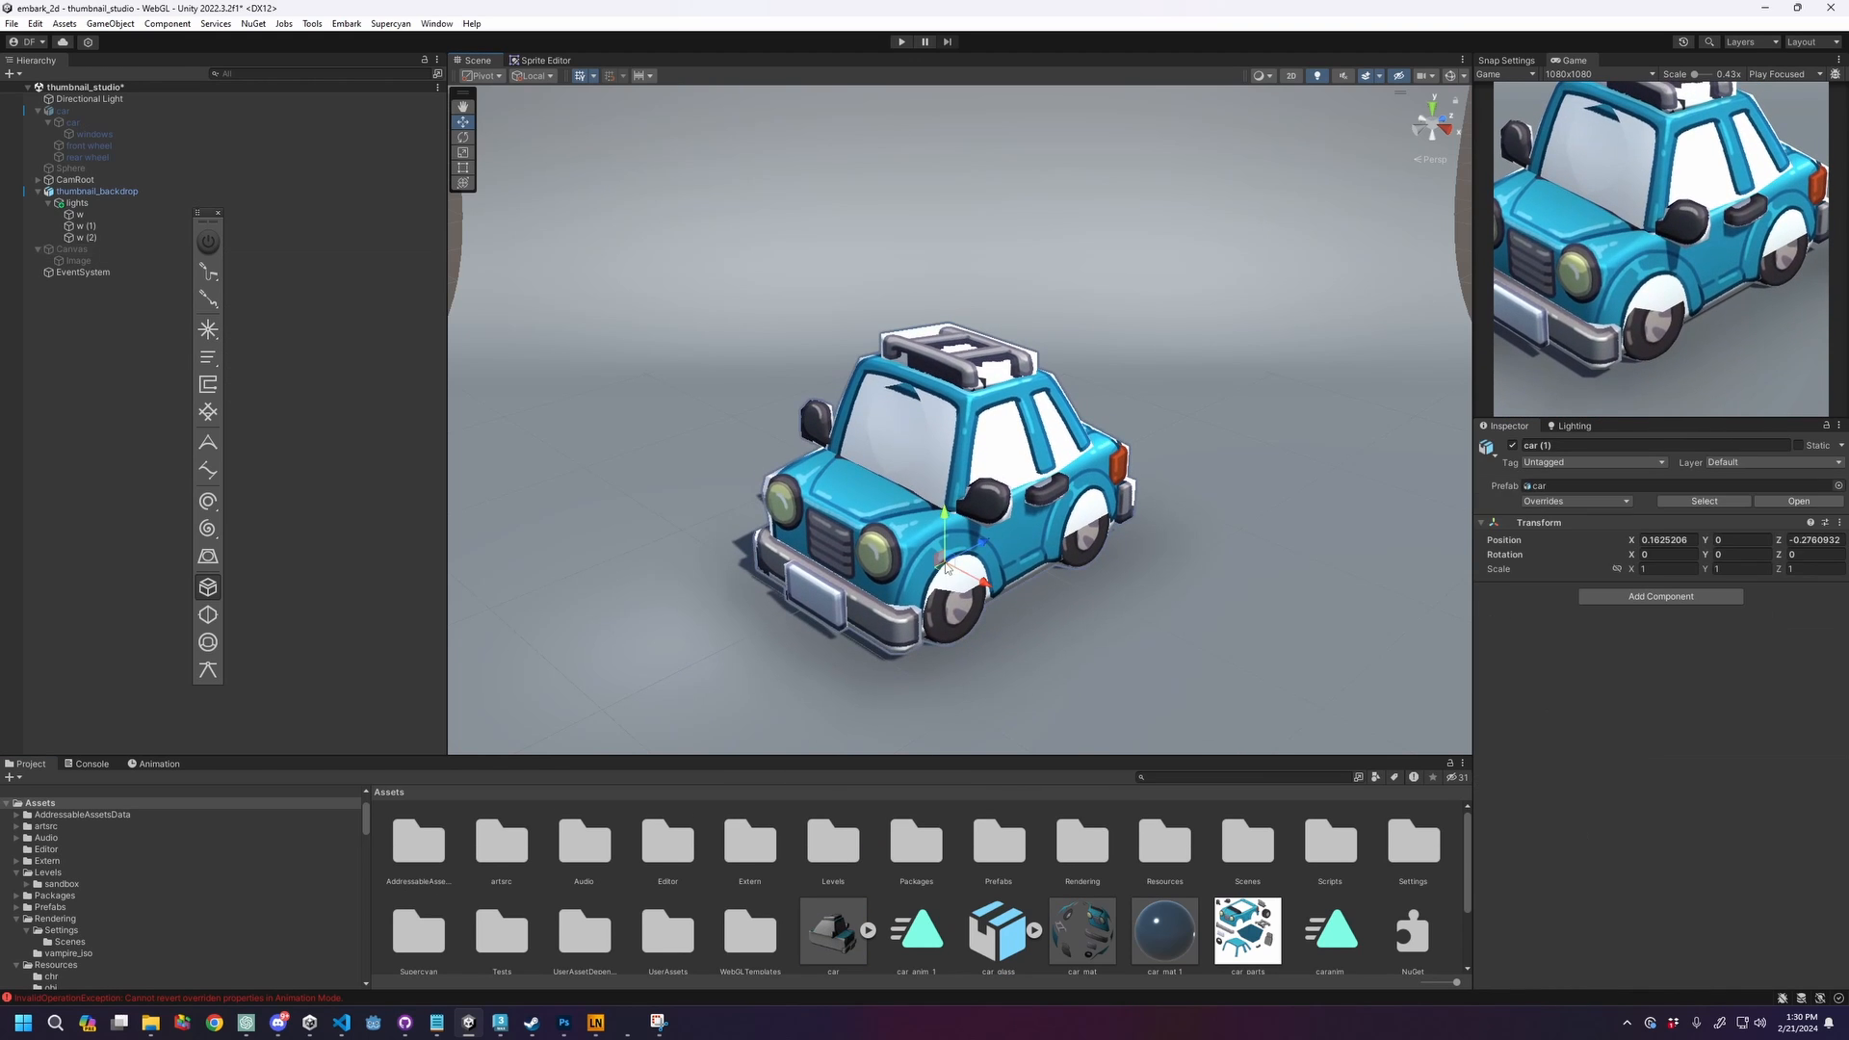
pyautogui.click(39, 109)
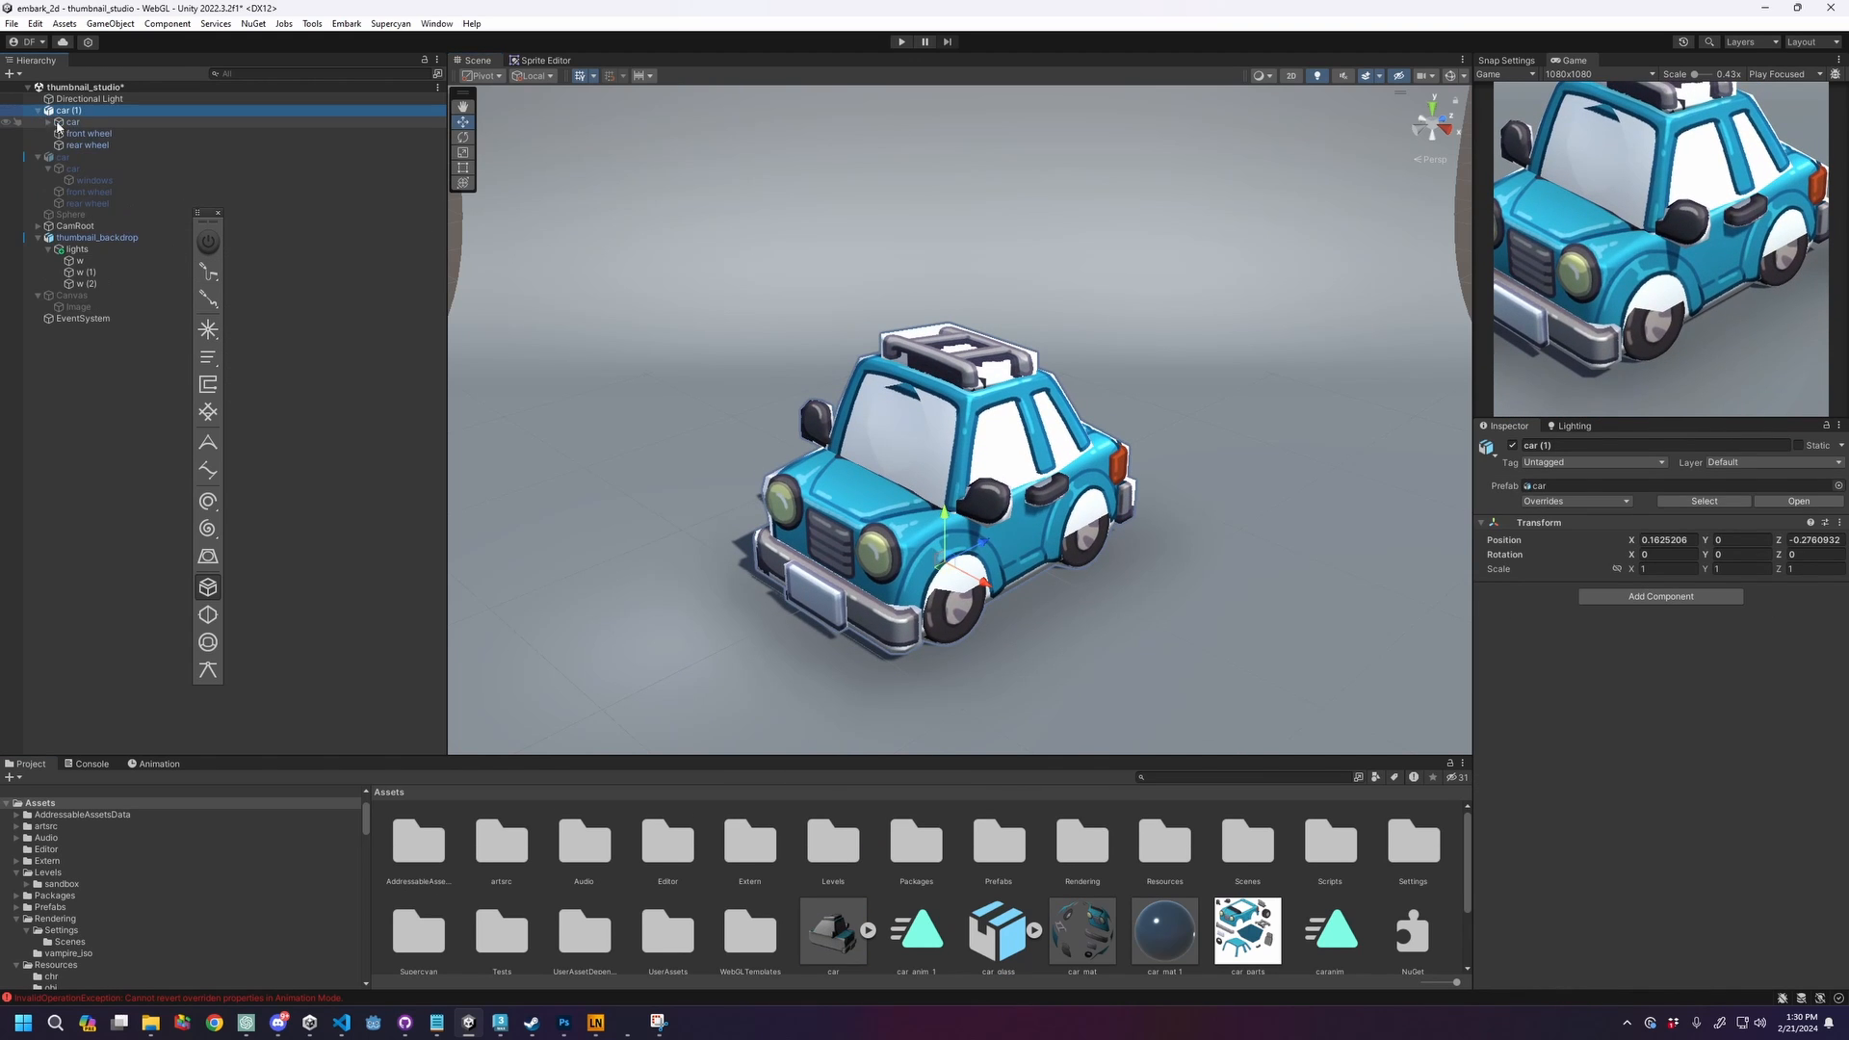
pyautogui.click(71, 124)
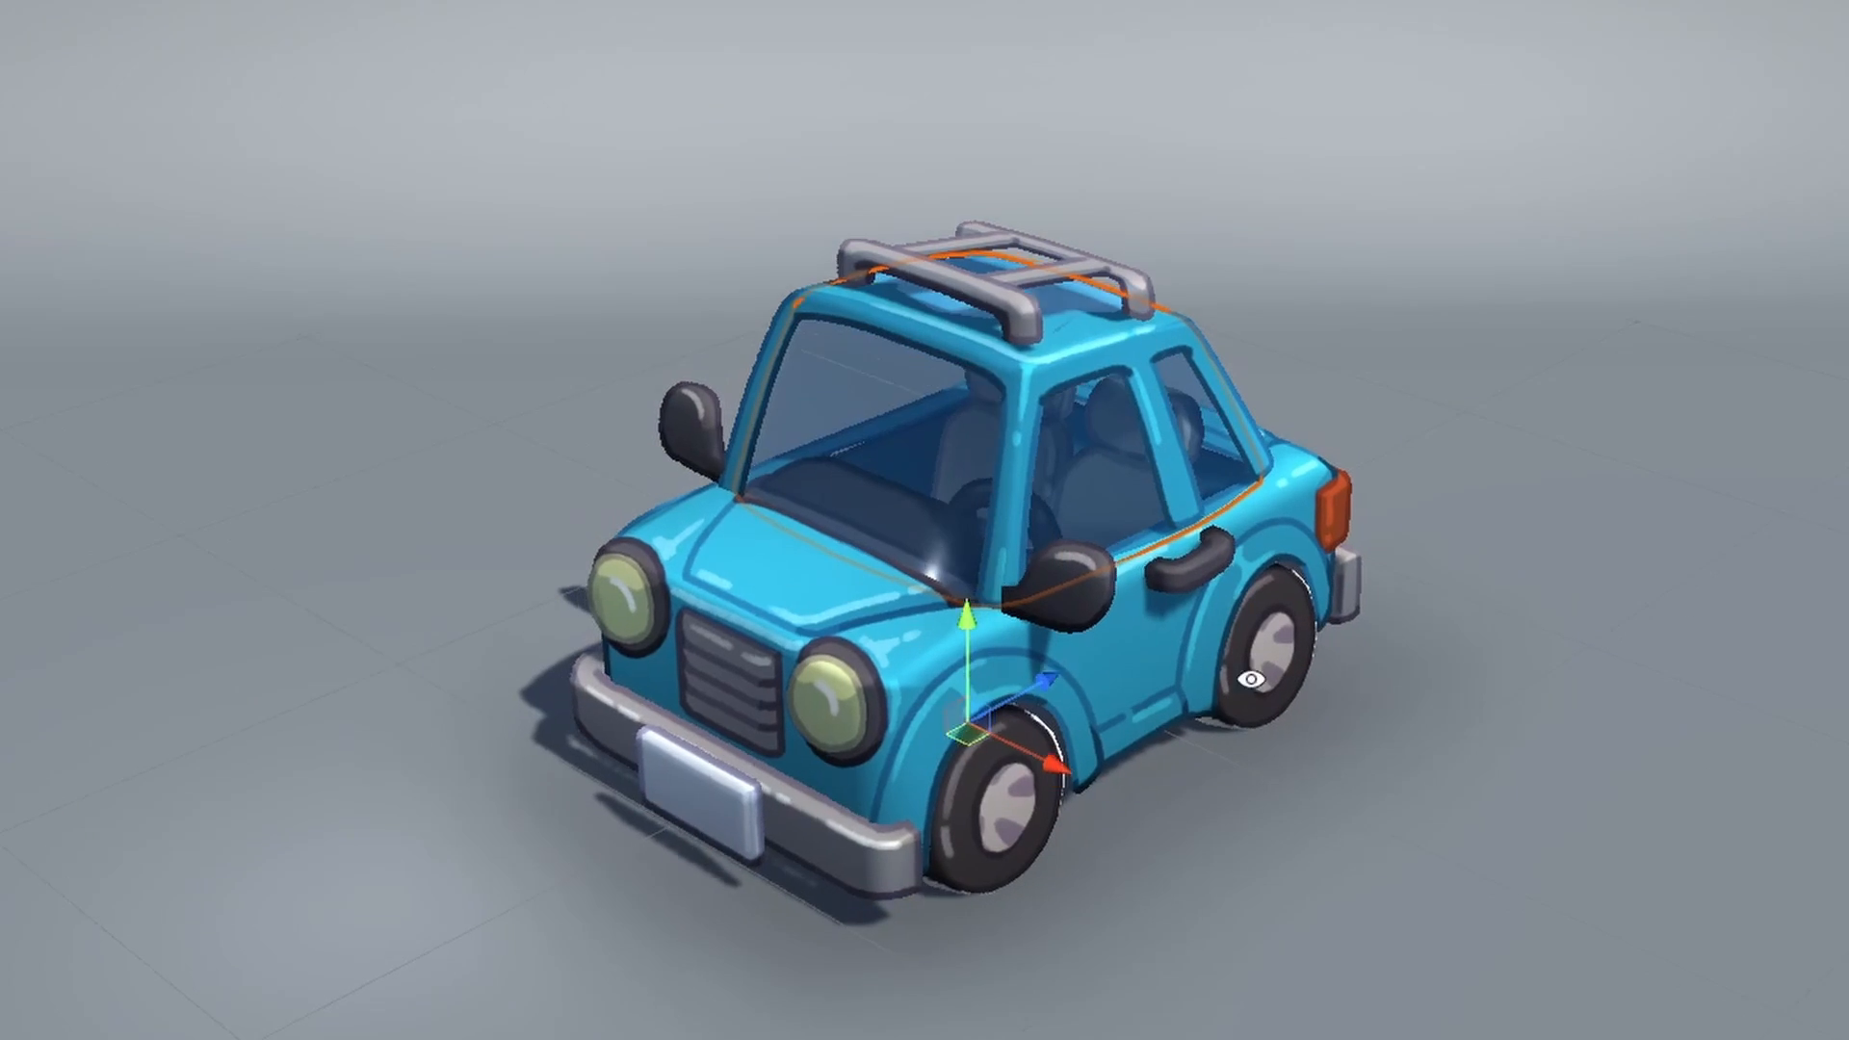
# Examine the finished textured car from several angles on the studio backdrop.
pyautogui.keyDown('alt'); pyautogui.moveTo(1250, 681); pyautogui.dragTo(1209, 633); pyautogui.keyUp('alt')
pyautogui.scroll(1, 922, 771)
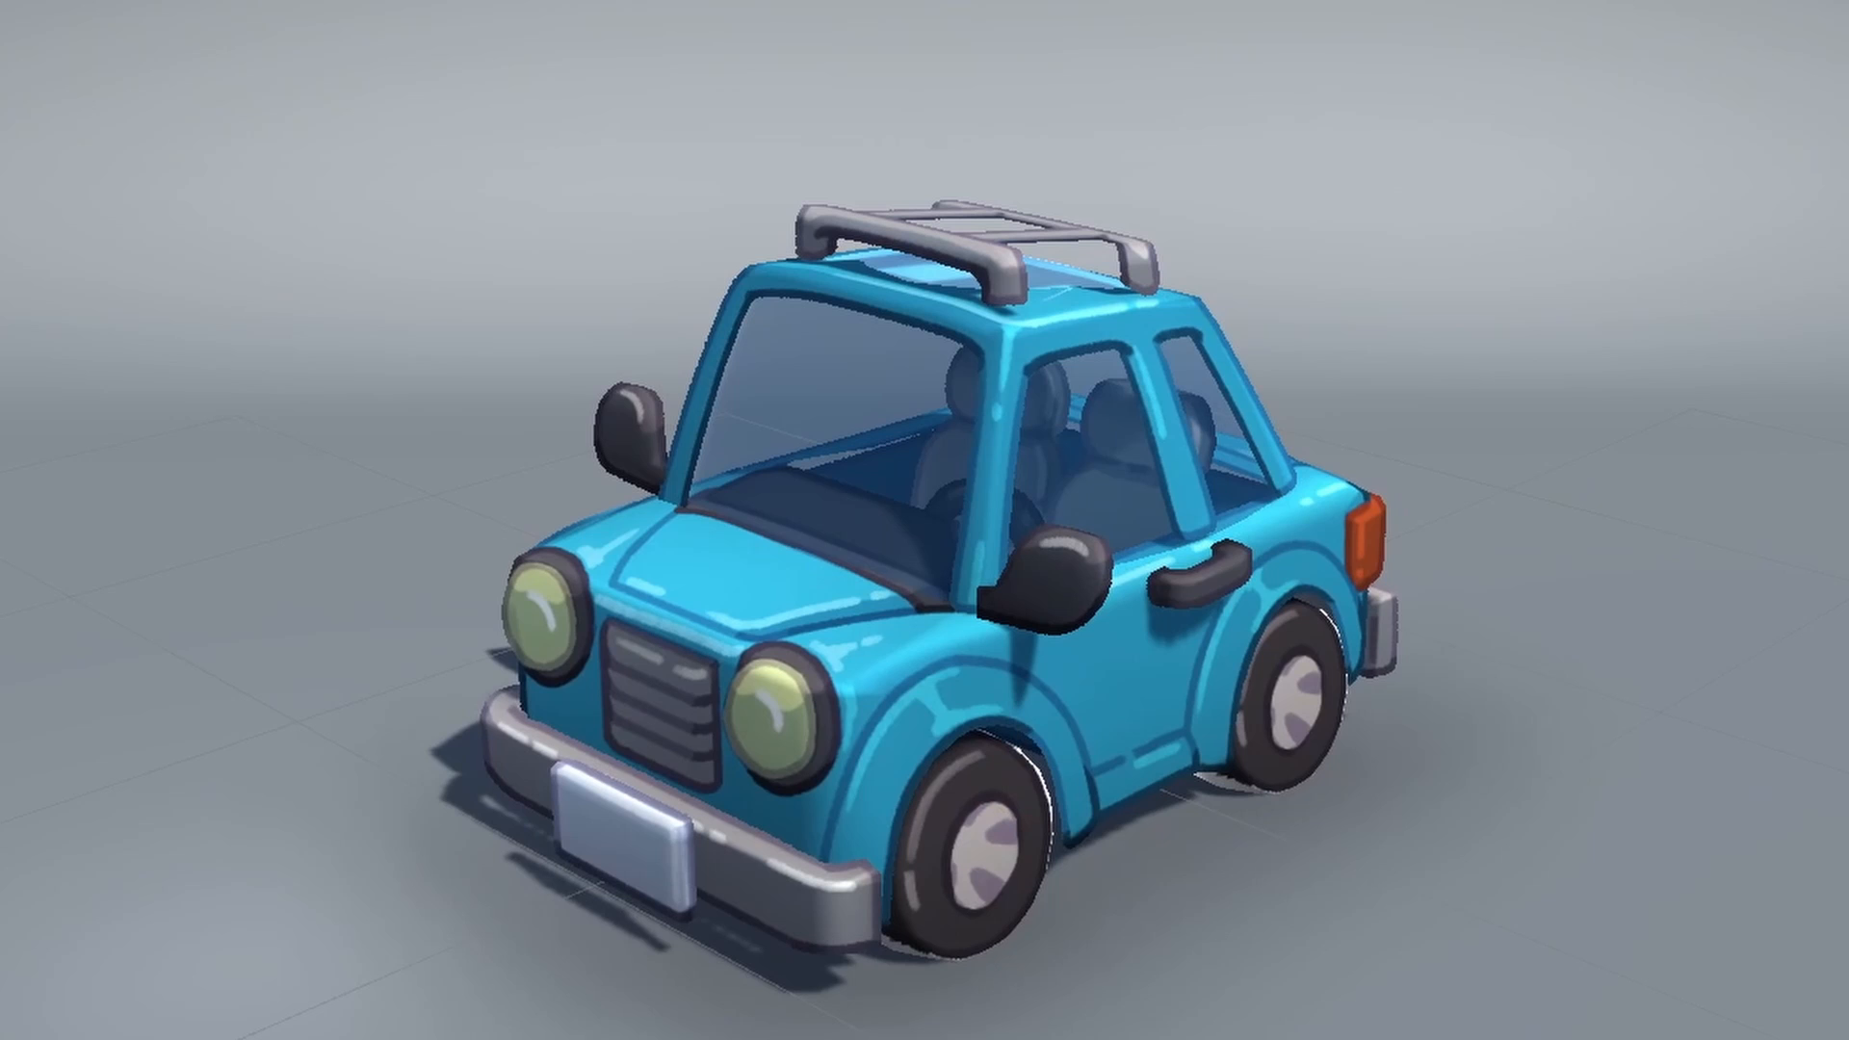
pyautogui.keyDown('alt'); pyautogui.moveTo(1516, 722); pyautogui.dragTo(1425, 764); pyautogui.keyUp('alt')
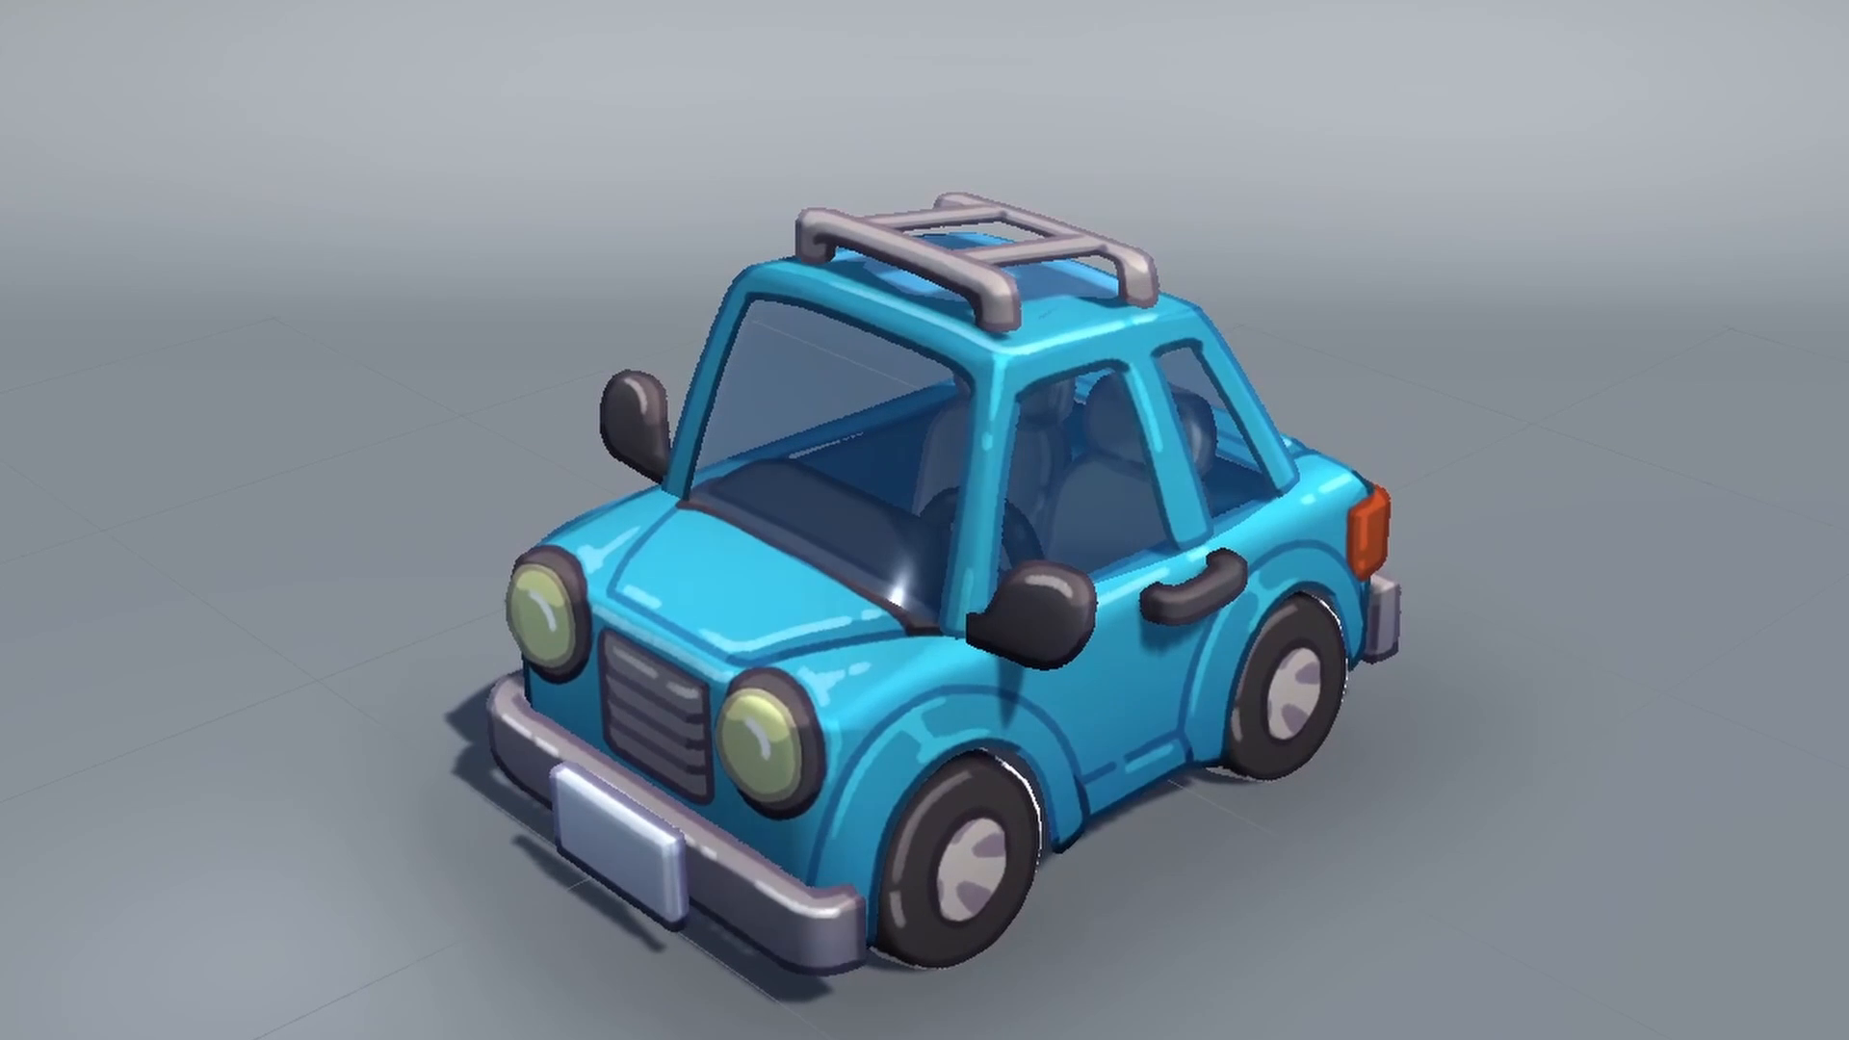